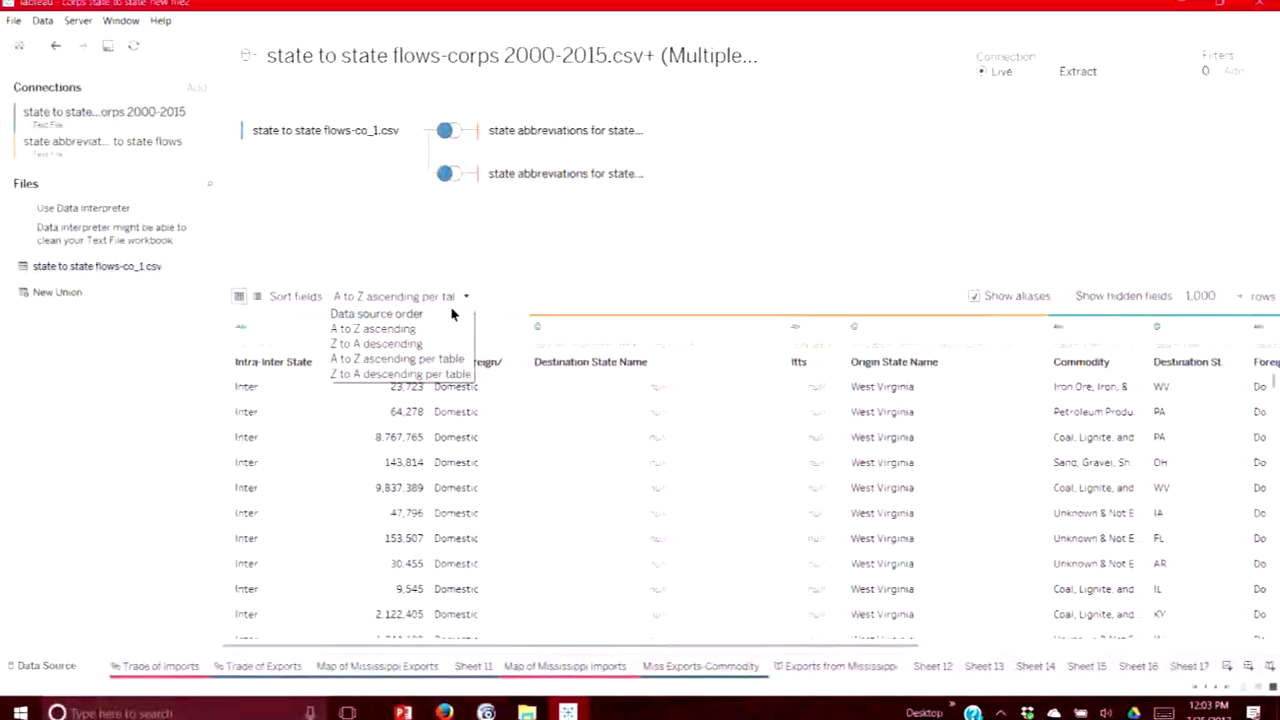
Check the data type options available for the Intra-Inter State field without changing its type
click(594, 329)
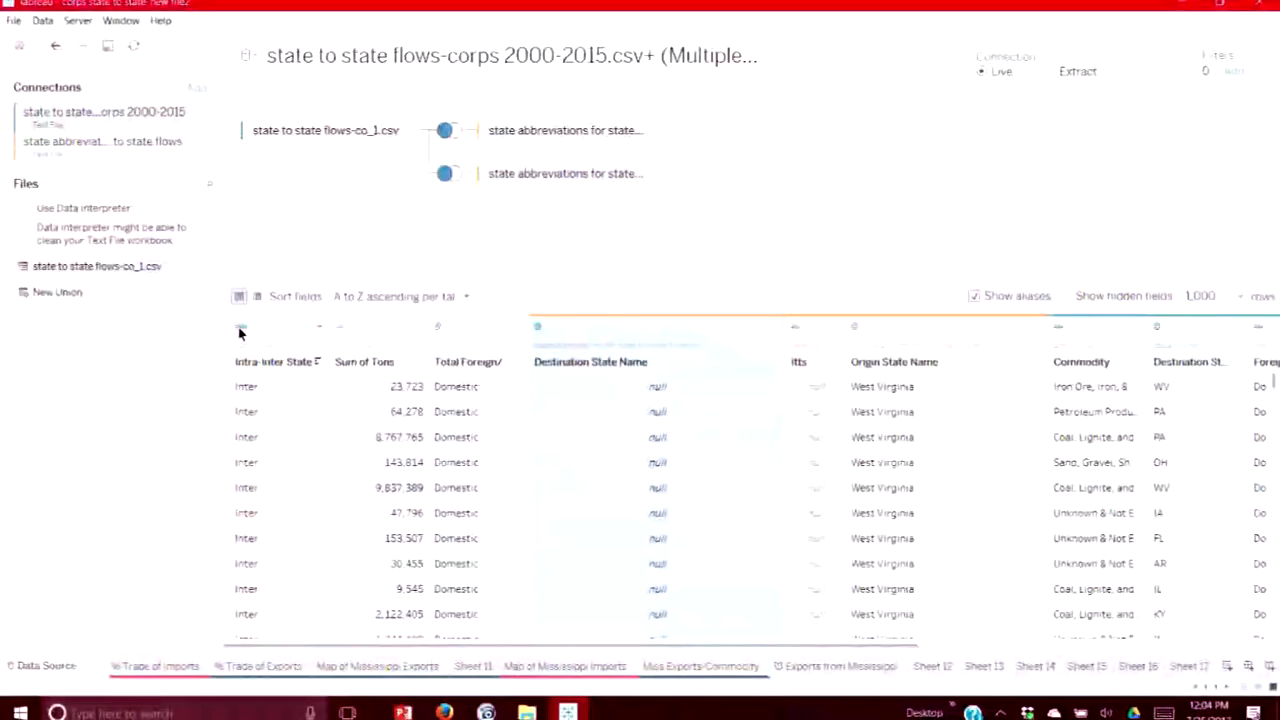
click(240, 328)
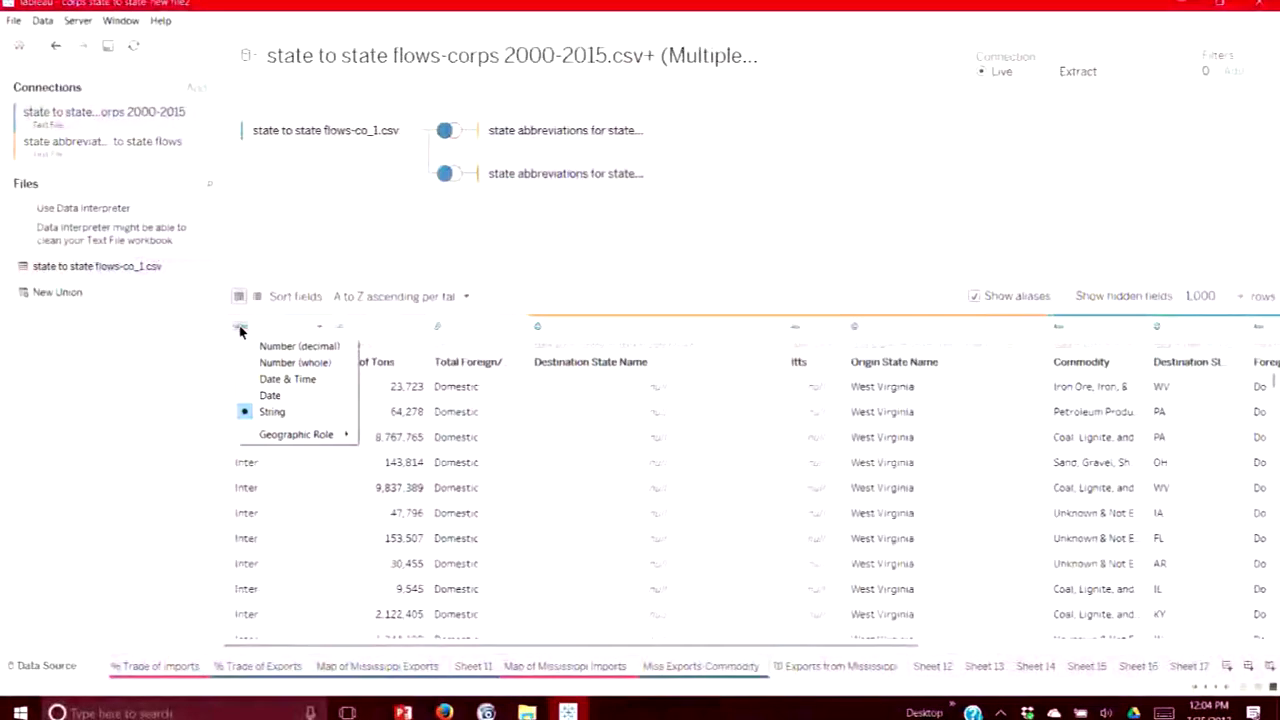
click(274, 333)
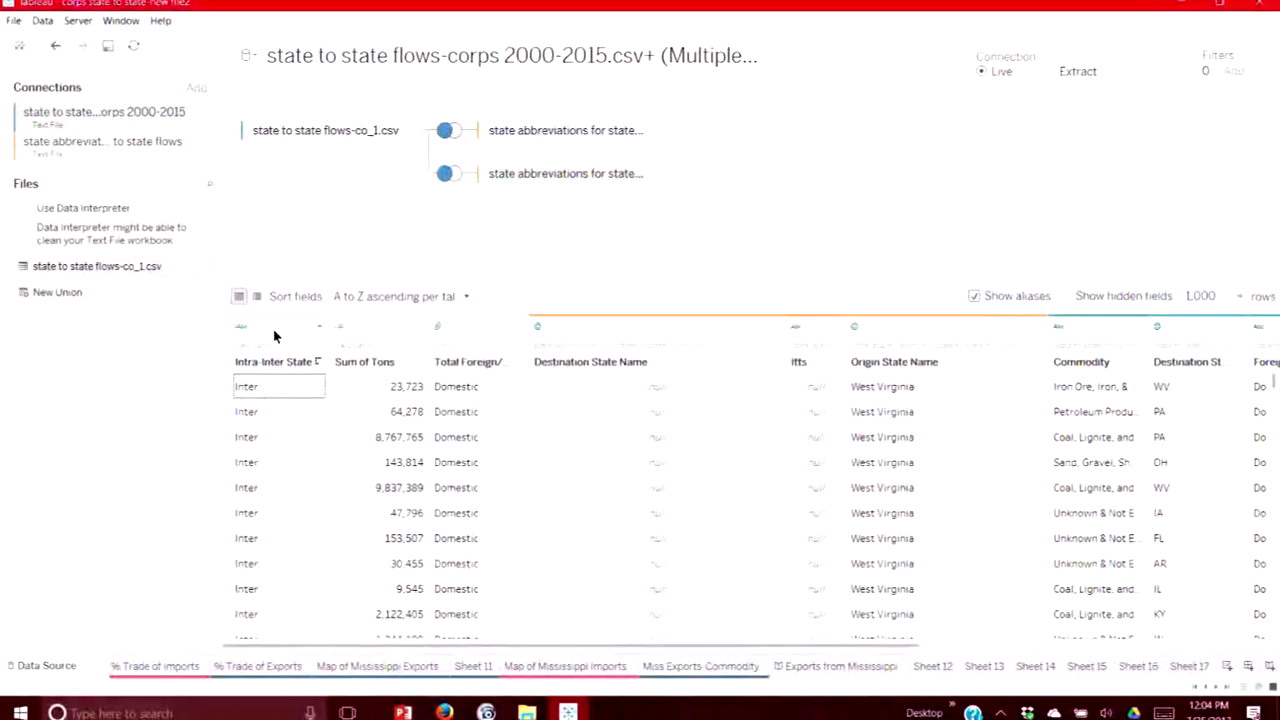
Open the Intra-Inter State calculated field to review its IF formula, and close the editor
right_click(274, 350)
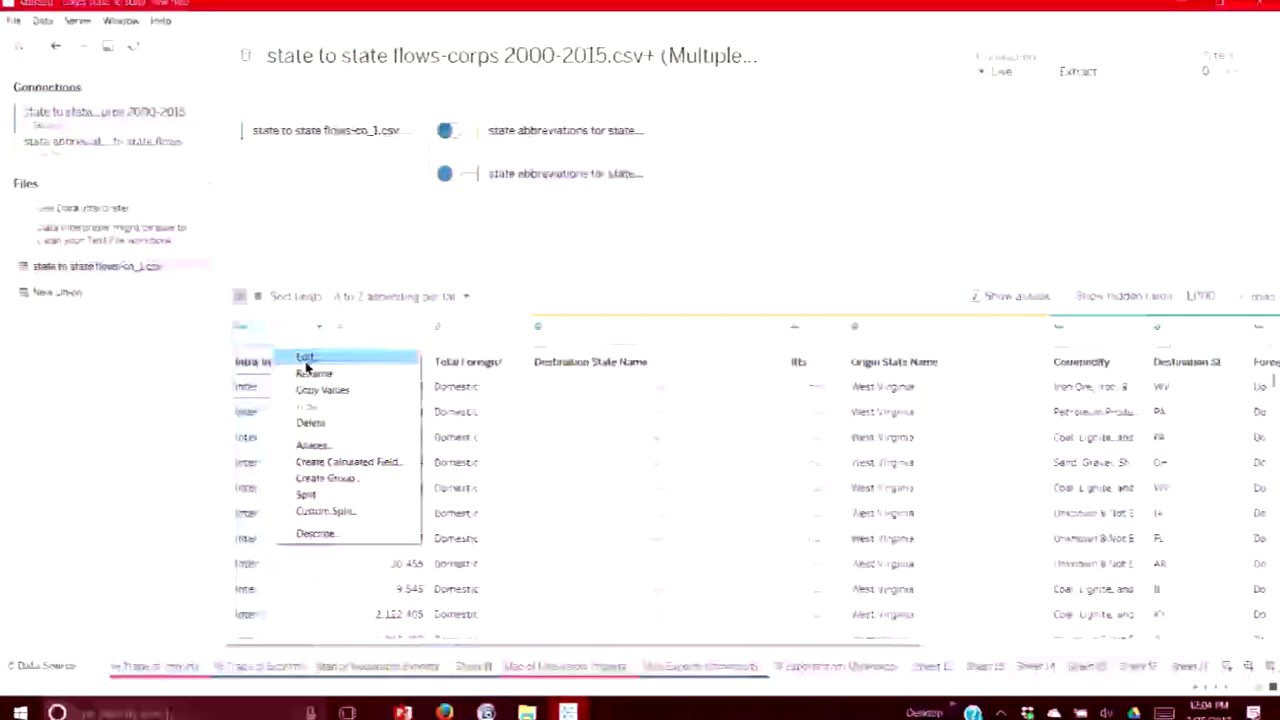
click(306, 364)
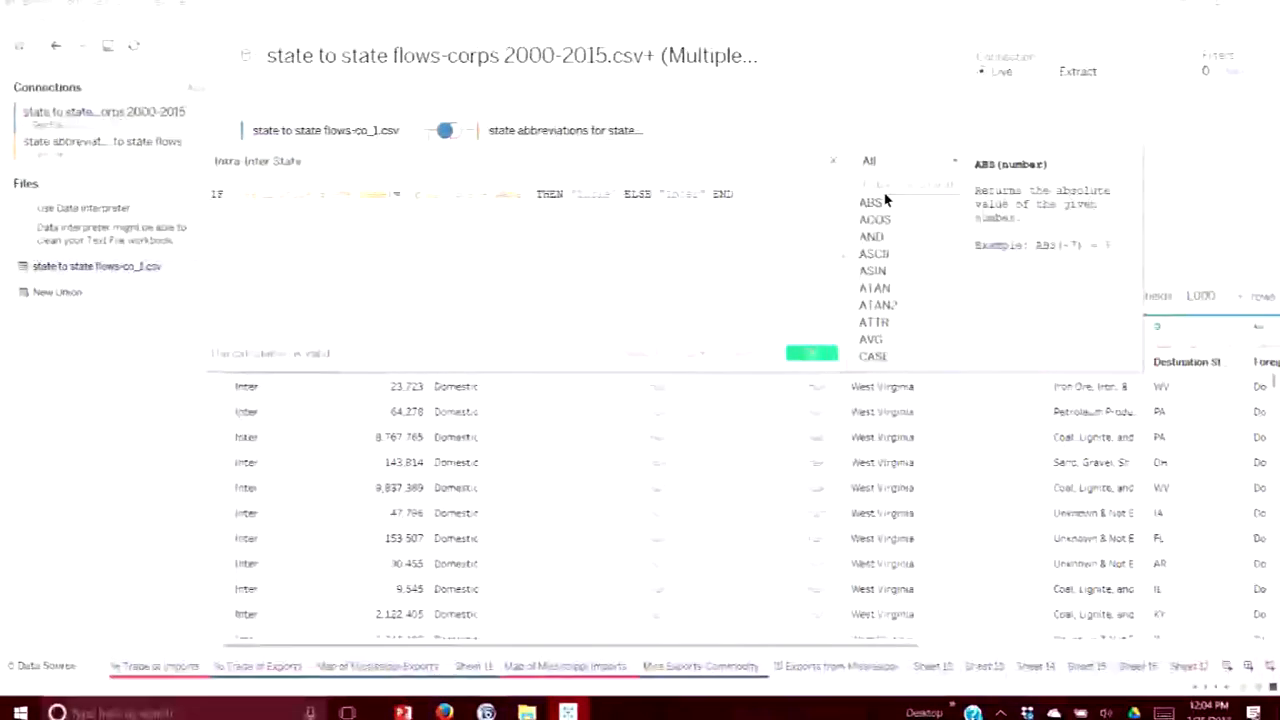
click(834, 161)
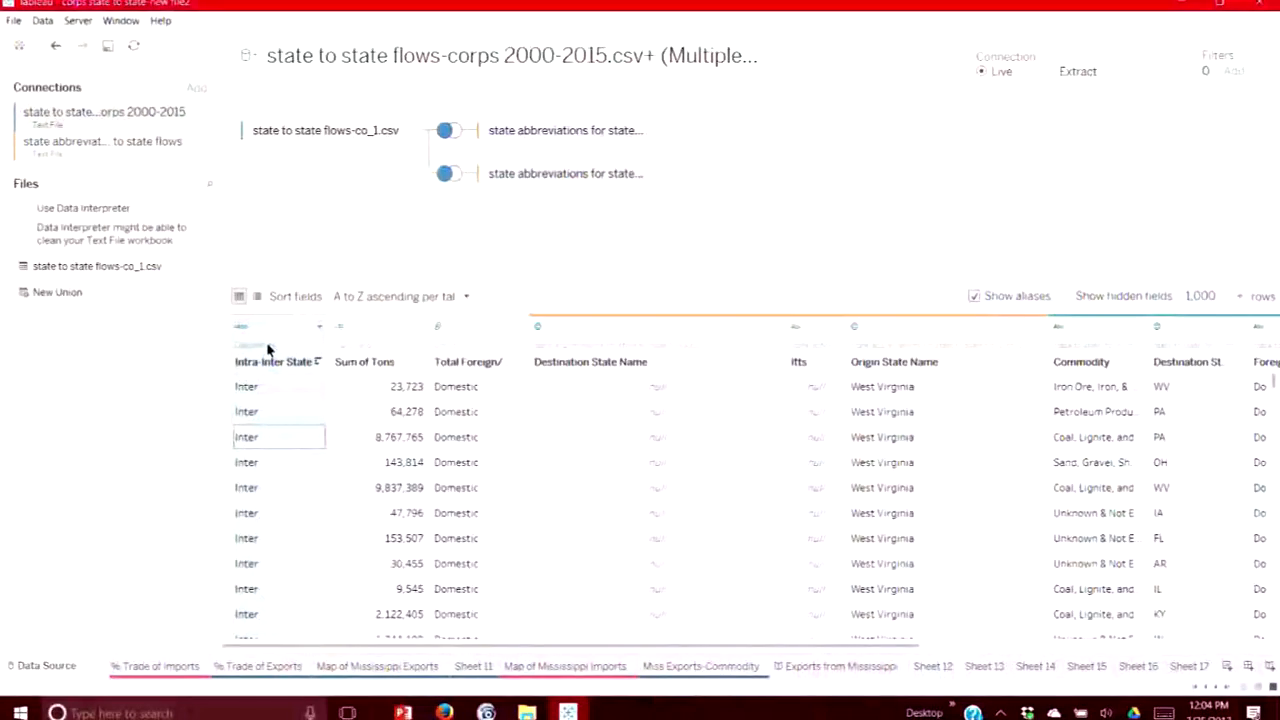
Reopen the Intra-Inter State calculation and insert the text "santa clause" before THEN to test the formula's error checking
right_click(268, 349)
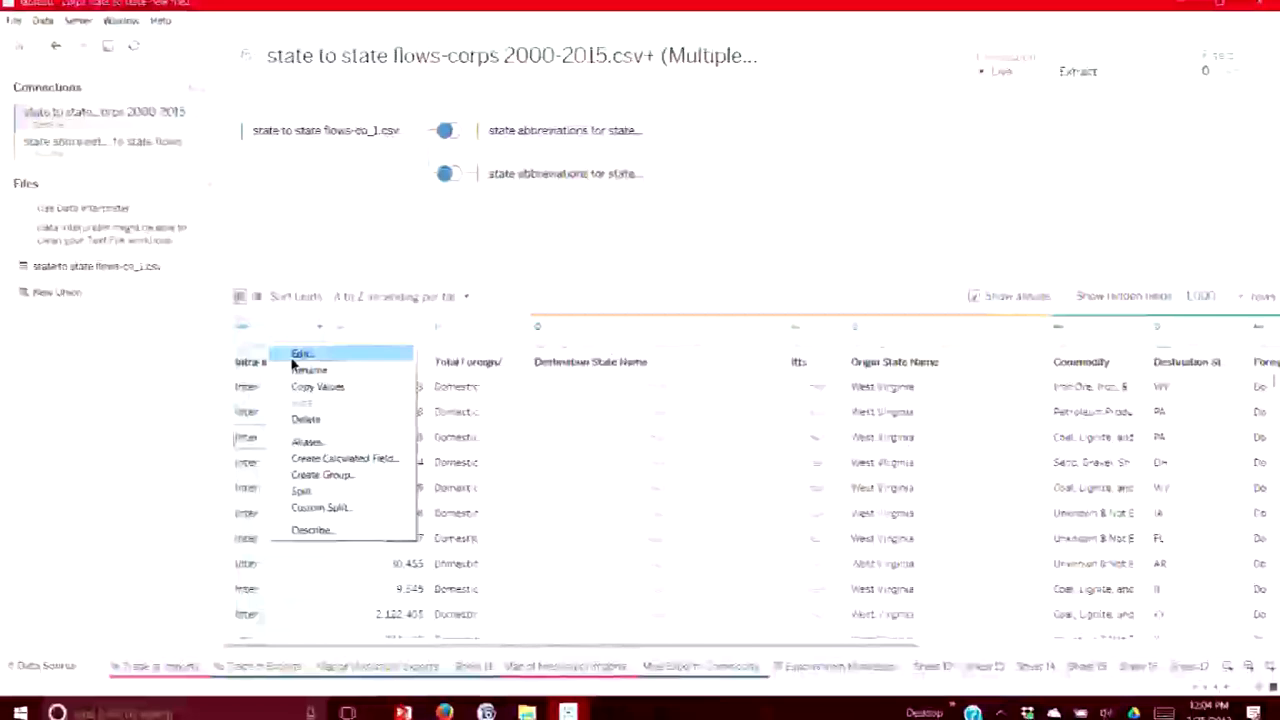
click(292, 359)
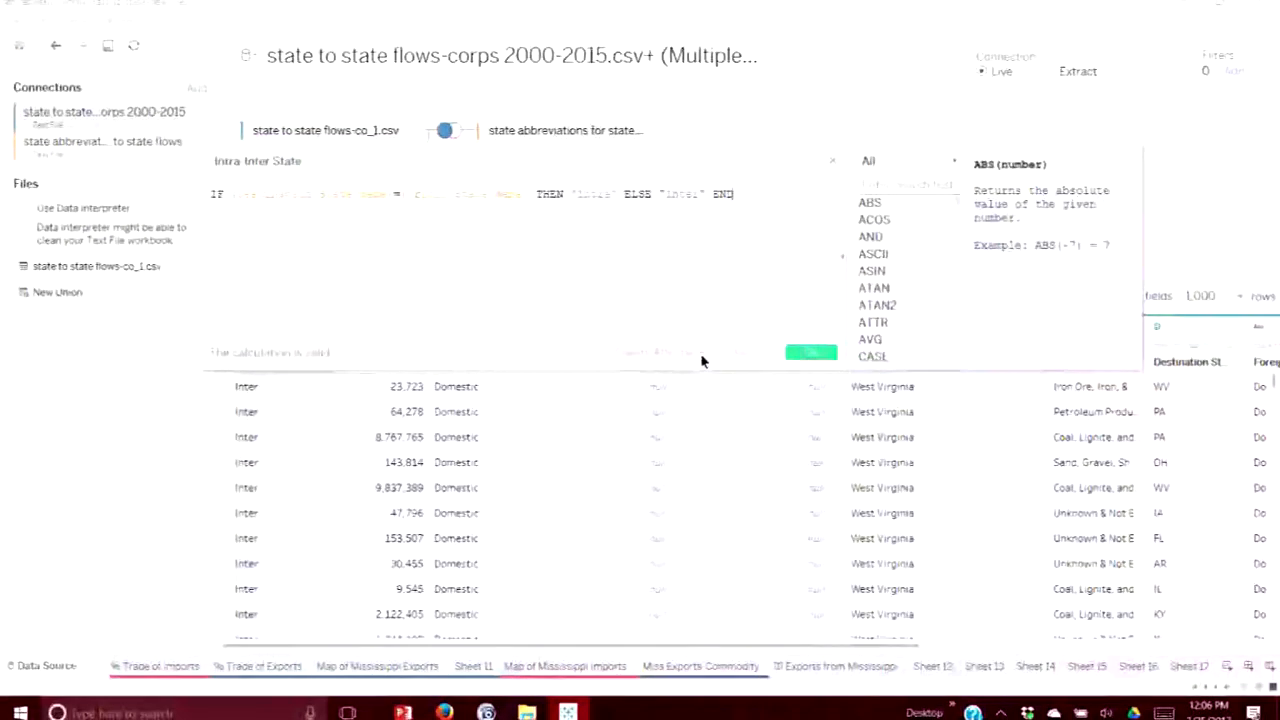
mouse_move(701, 360)
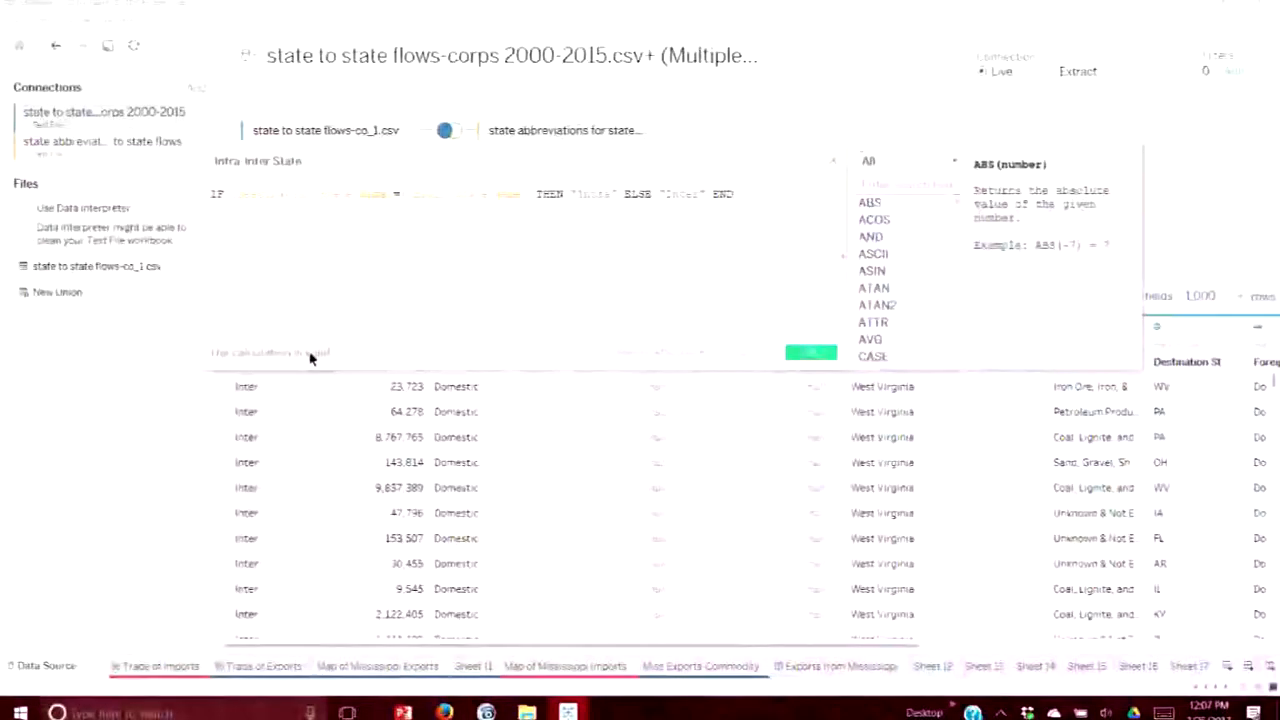
click(535, 196)
text(santa clause)
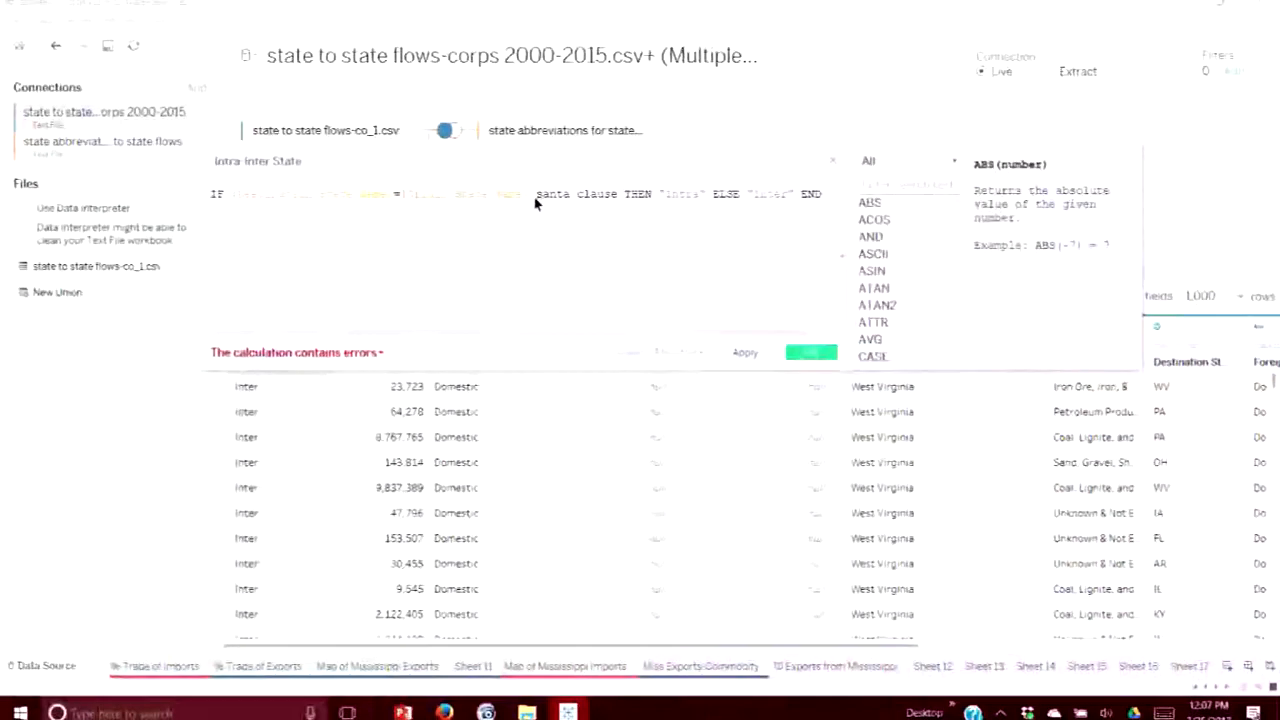
Remove the "santa clause" text from the Intra-Inter State formula, check which sheets depend on it, and accept the calculation
key(BackSpace)
key(BackSpace)
key(BackSpace)
key(BackSpace)
key(BackSpace)
key(BackSpace)
key(BackSpace)
key(BackSpace)
key(BackSpace)
key(BackSpace)
key(BackSpace)
key(BackSpace)
key(BackSpace)
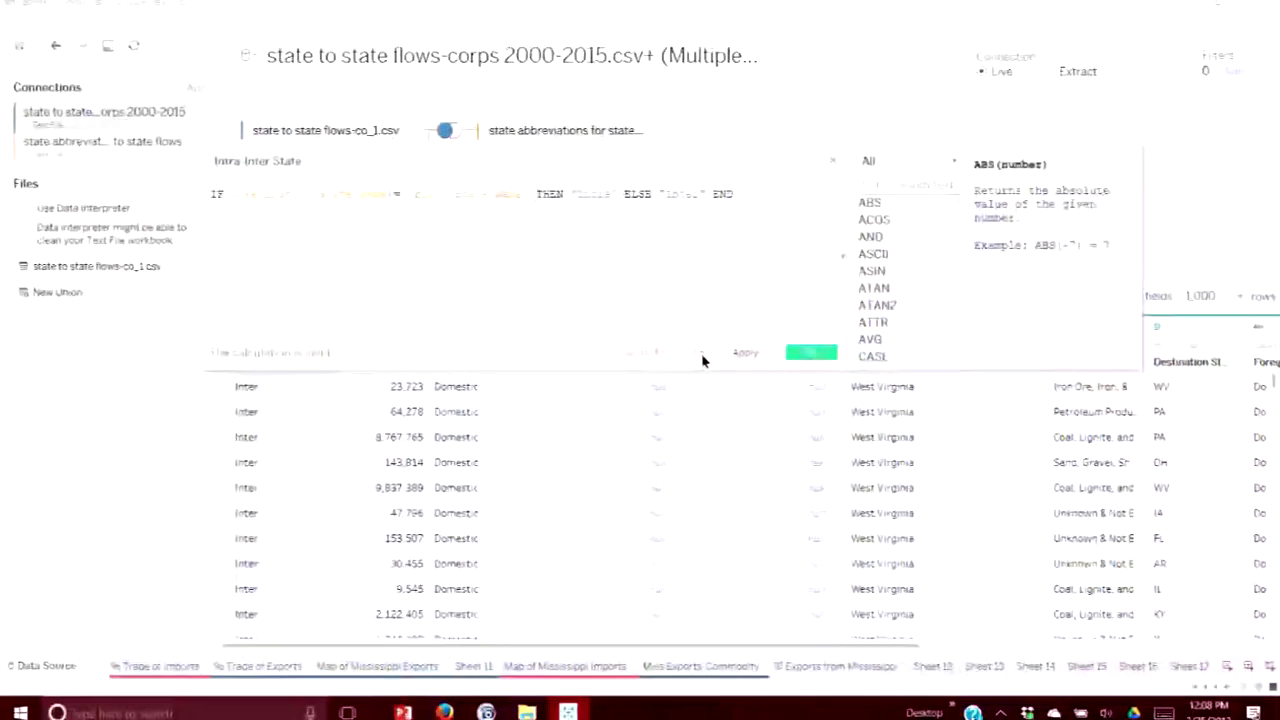
mouse_move(701, 353)
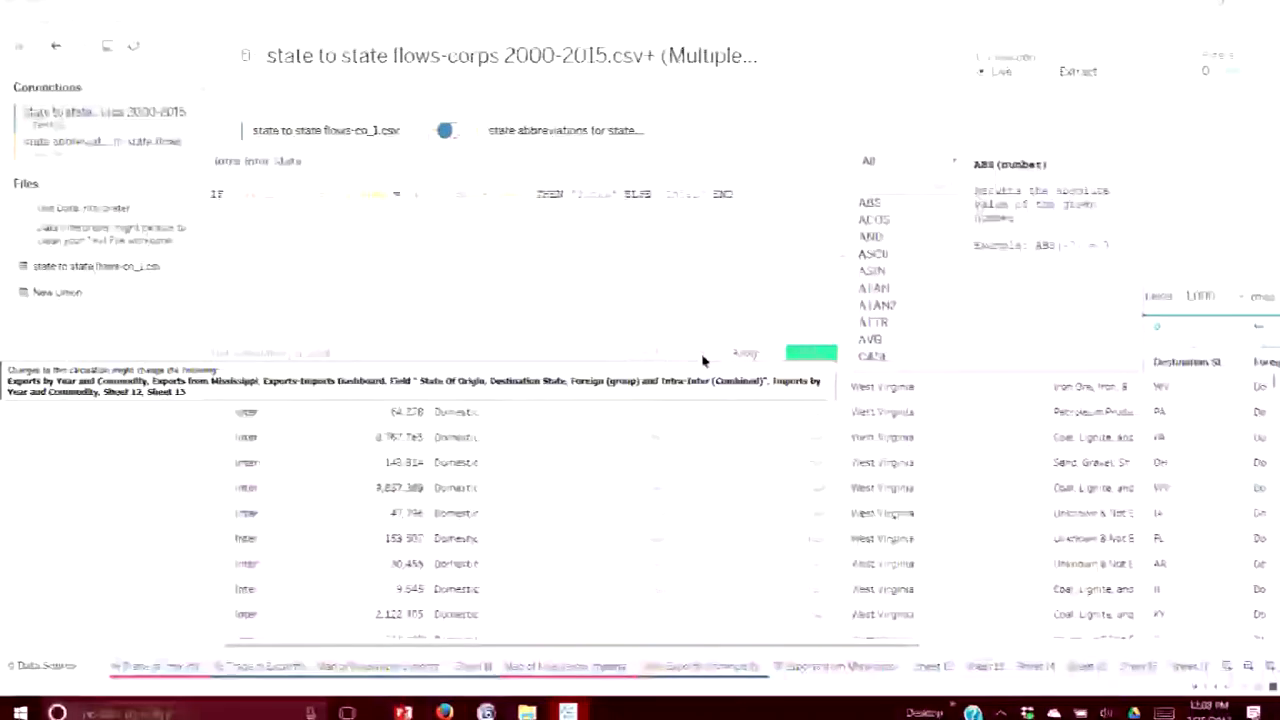
click(812, 352)
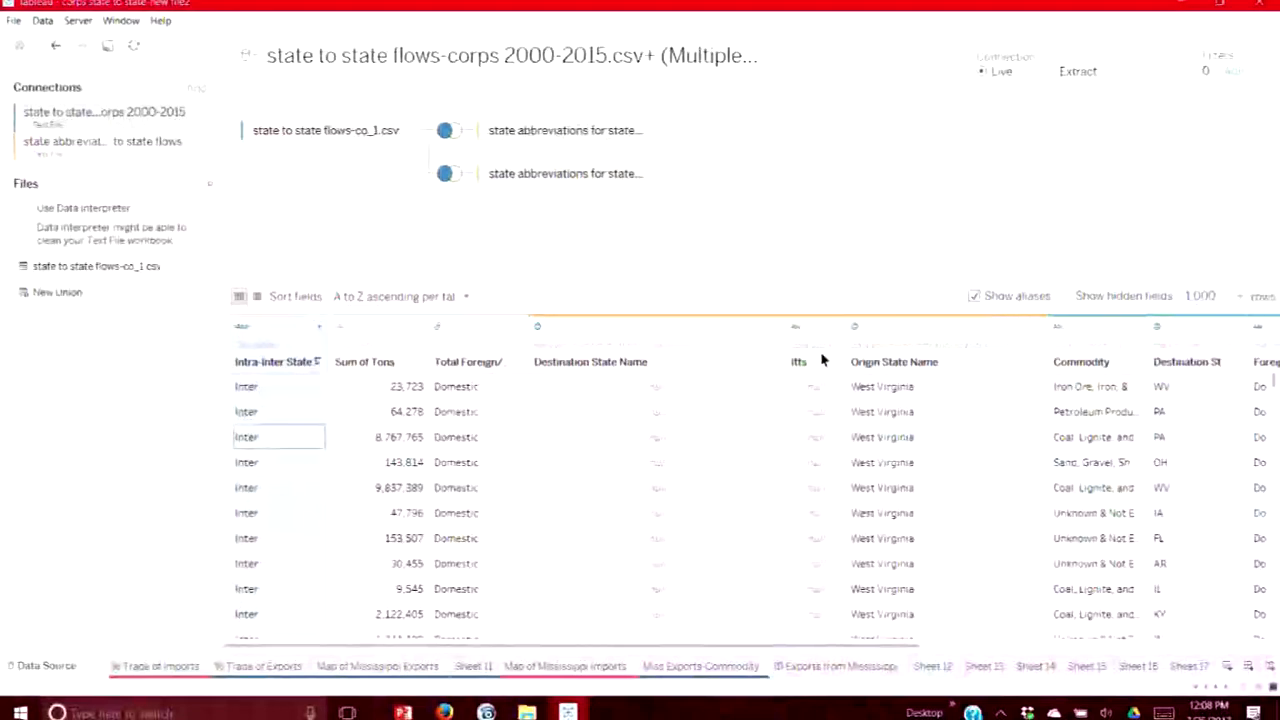
Open the Sum of Tons calculated field to review its formula, and close the editor
right_click(374, 359)
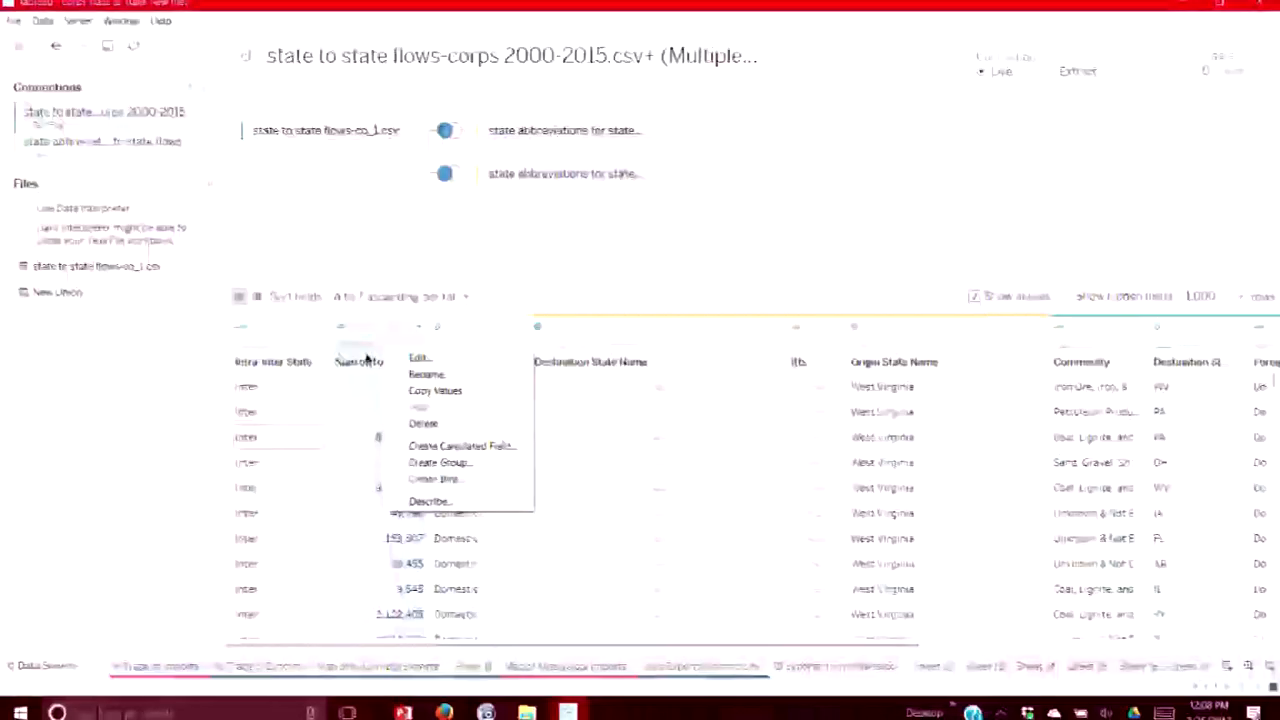
click(418, 360)
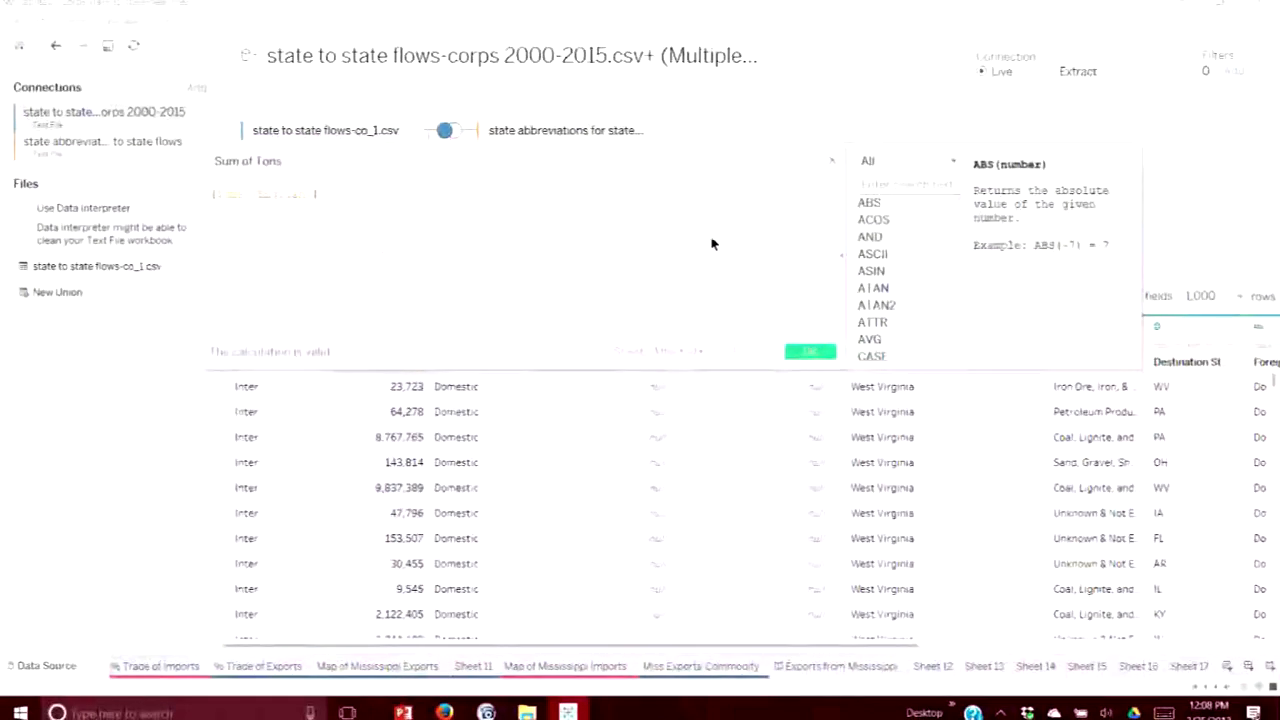
click(832, 162)
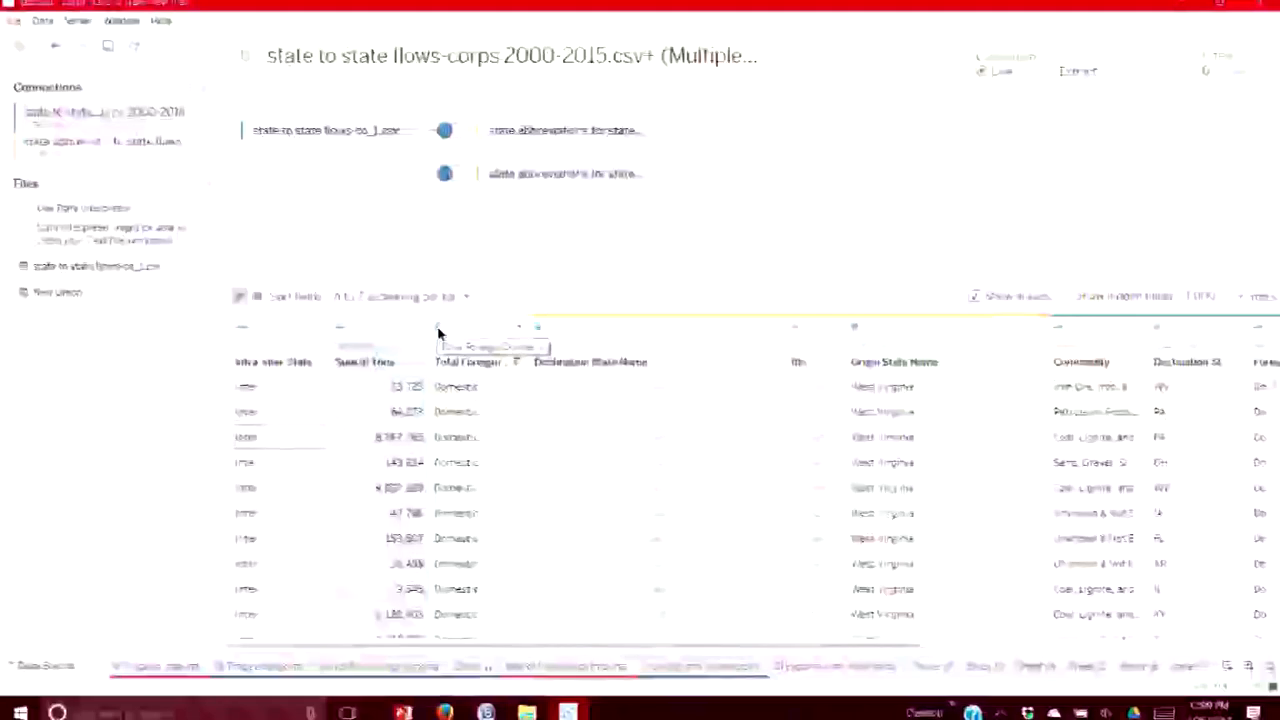
Try out grouping members 1 and 2 separately from Total Foreign in the Total Foreign/Domestic group, and discard the edits
click(519, 332)
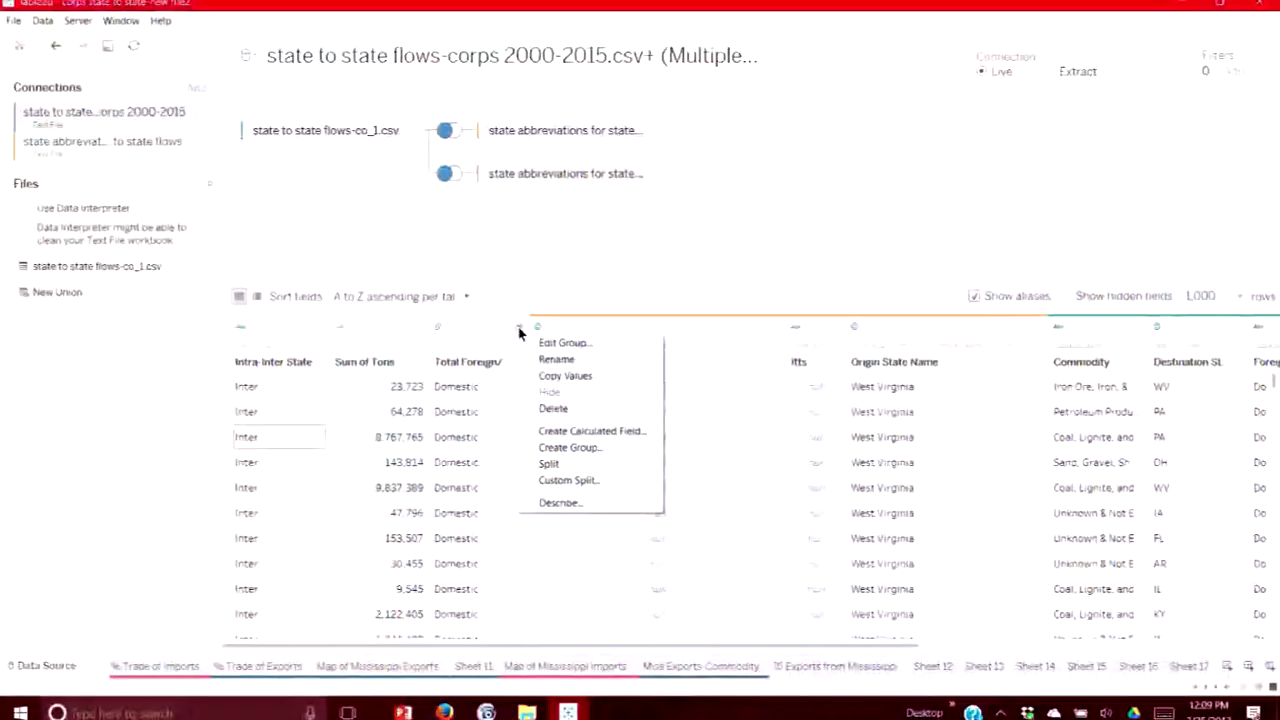
click(531, 342)
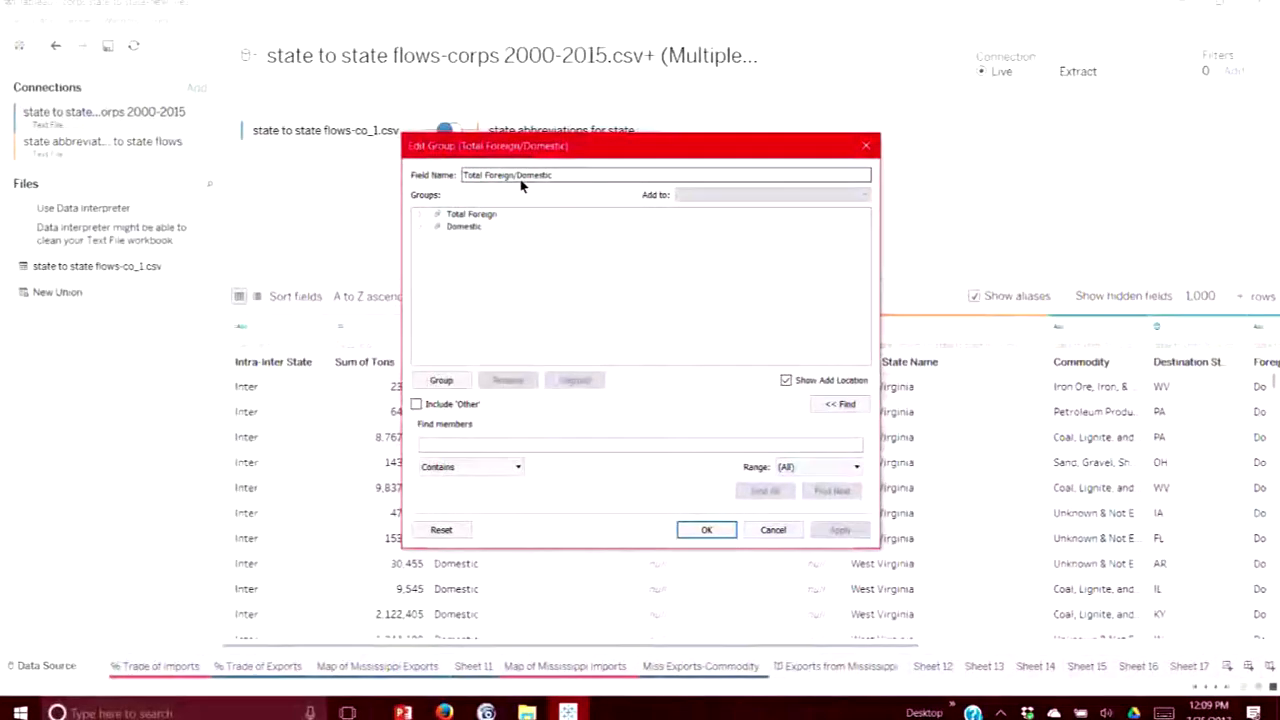
click(421, 220)
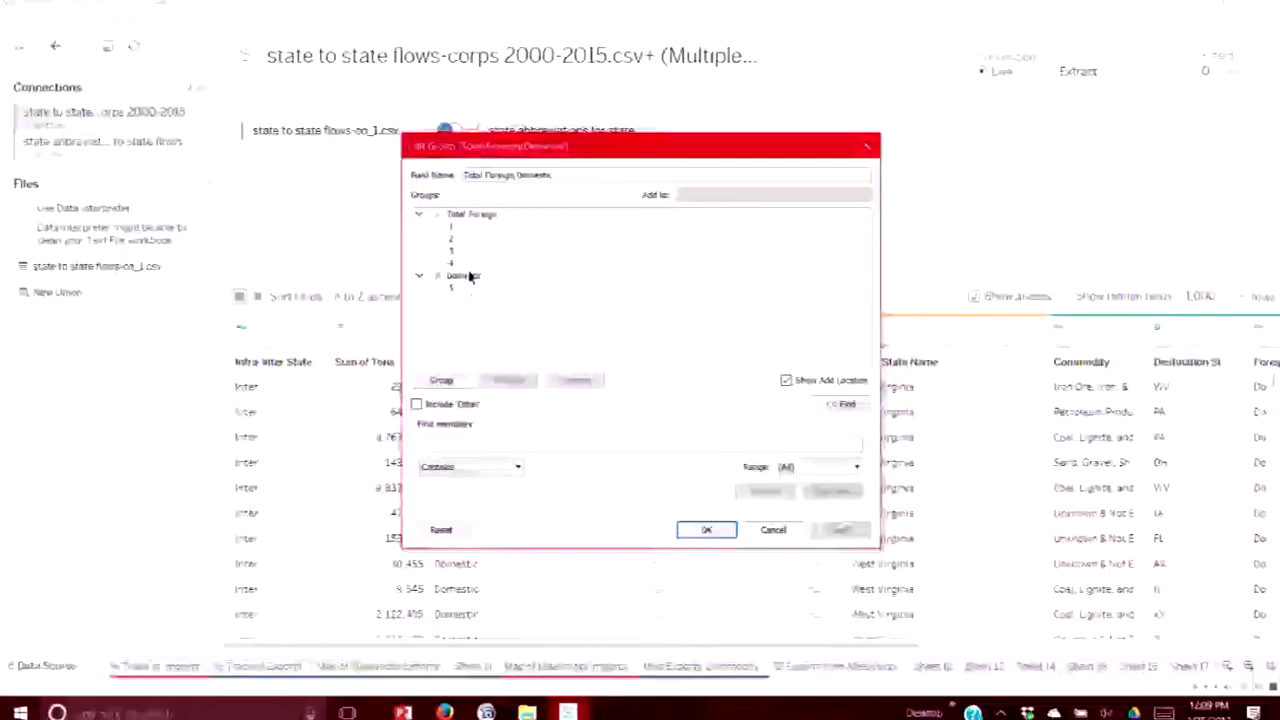
click(442, 381)
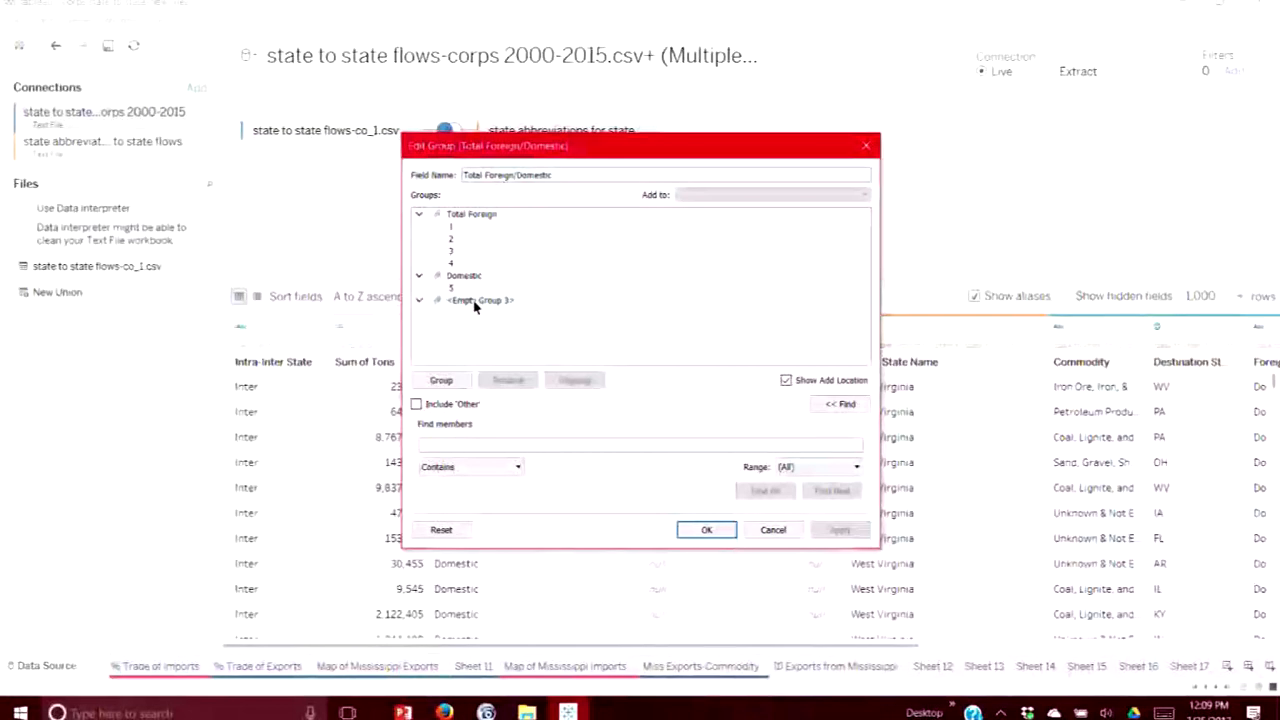
click(459, 241)
drag(468, 237, 486, 310)
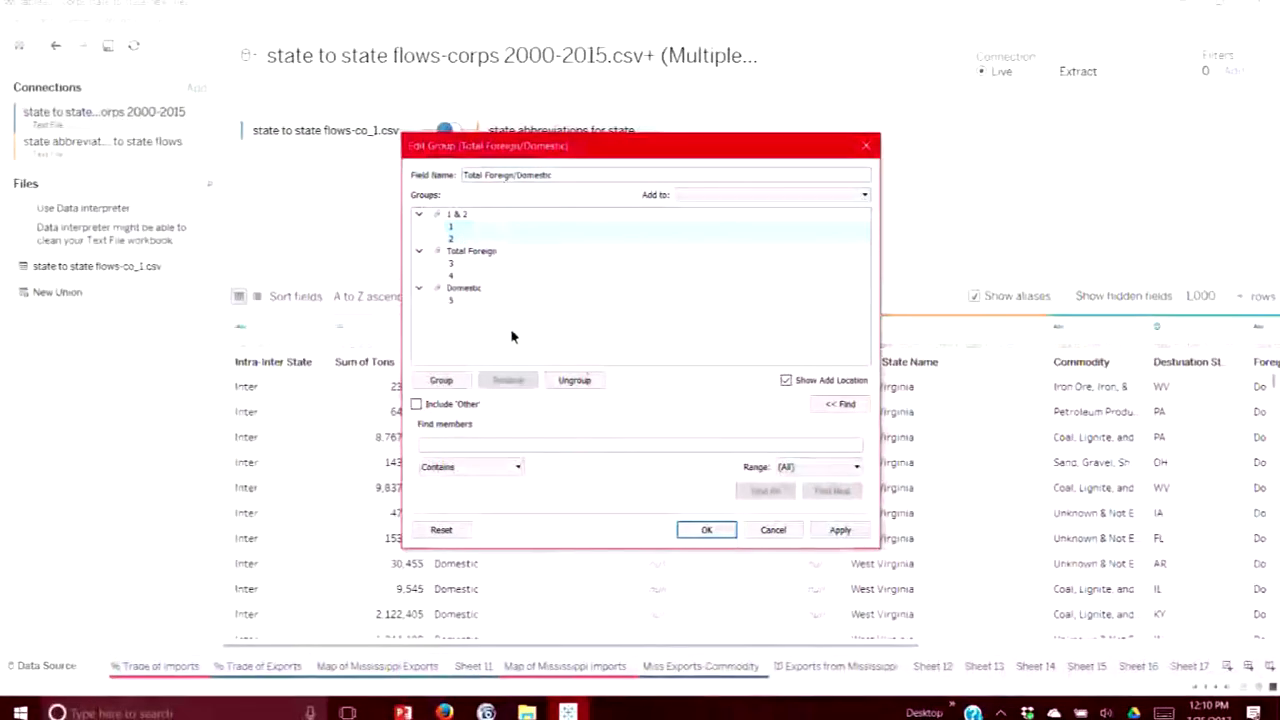
click(773, 532)
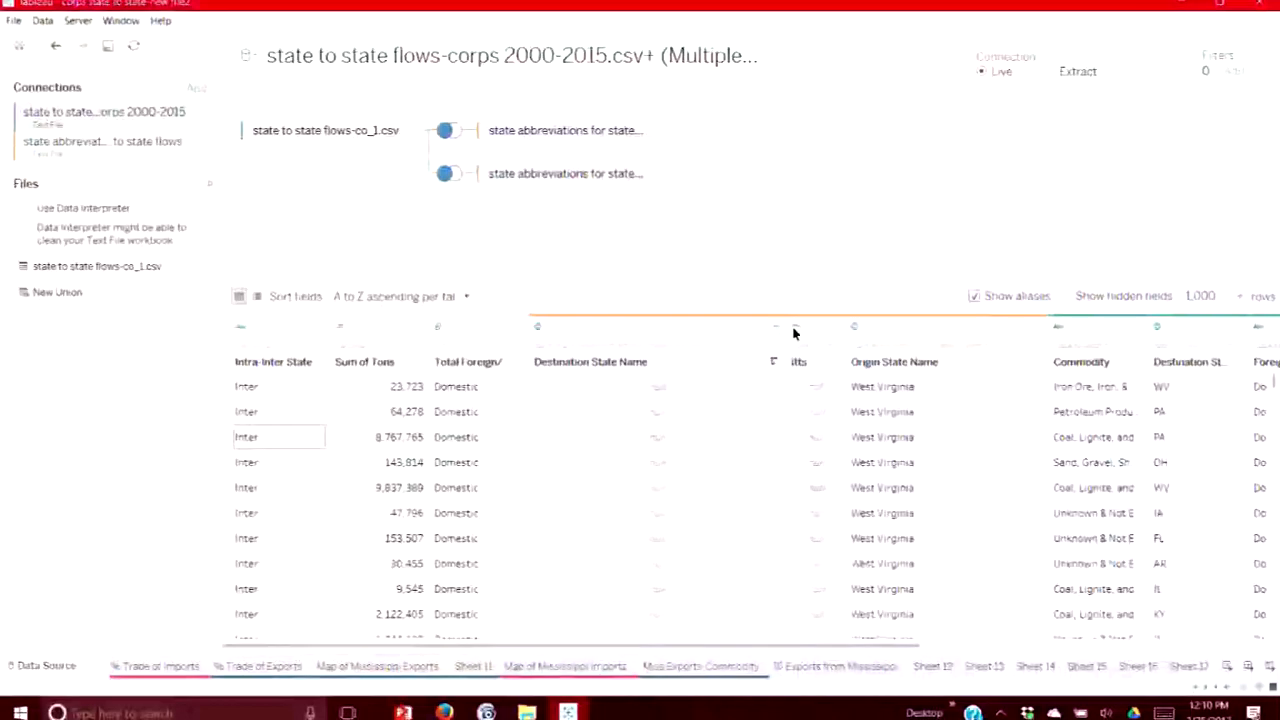
Set the alias of member 1 in the Itts field to ITTS
right_click(678, 352)
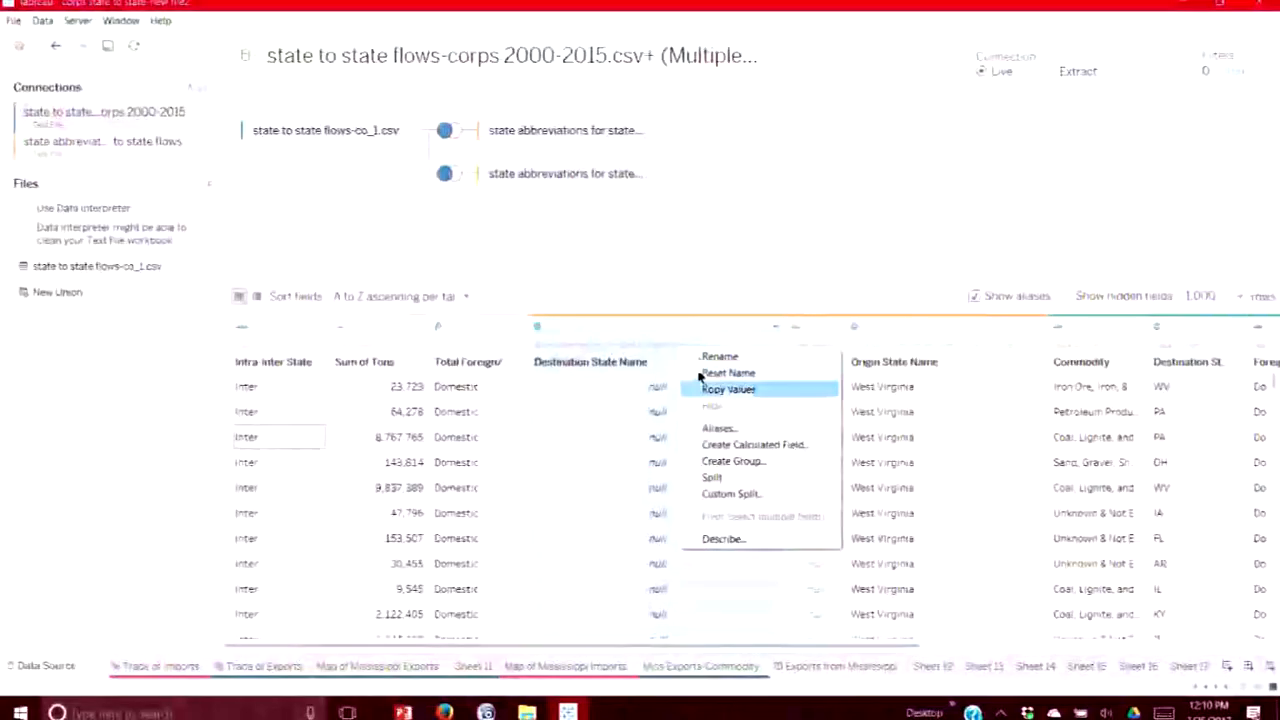
click(838, 341)
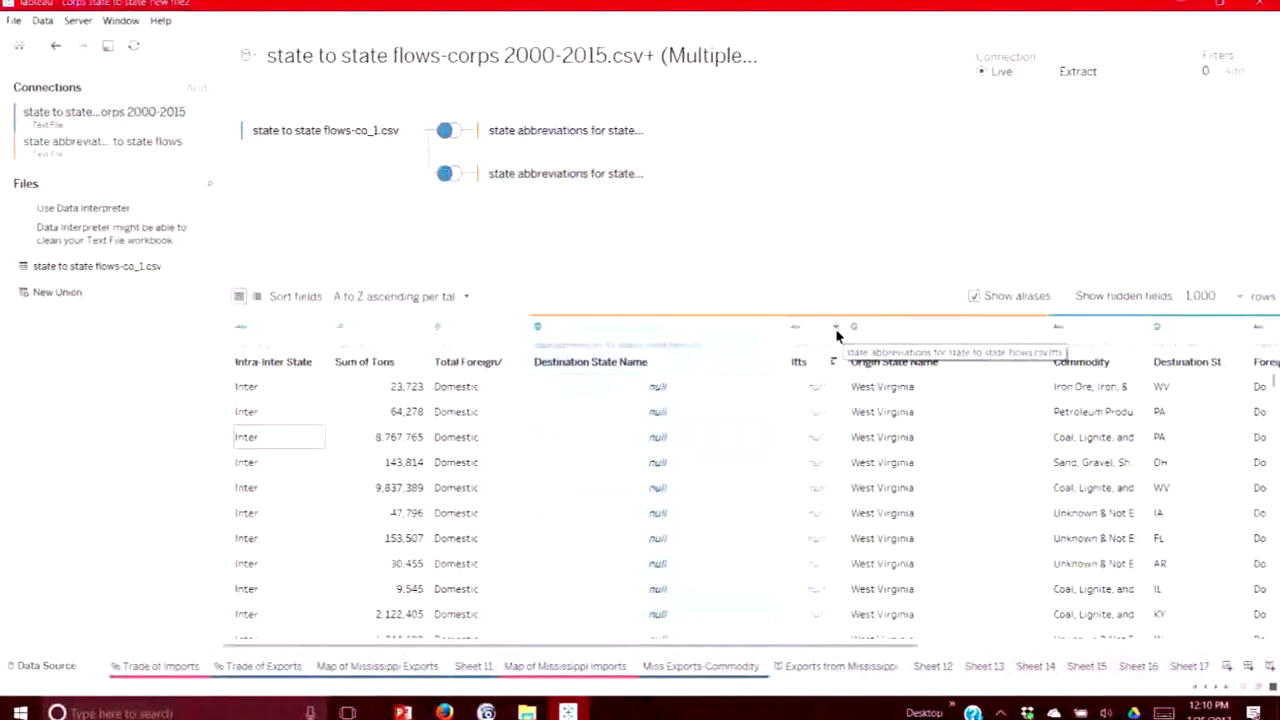
click(837, 332)
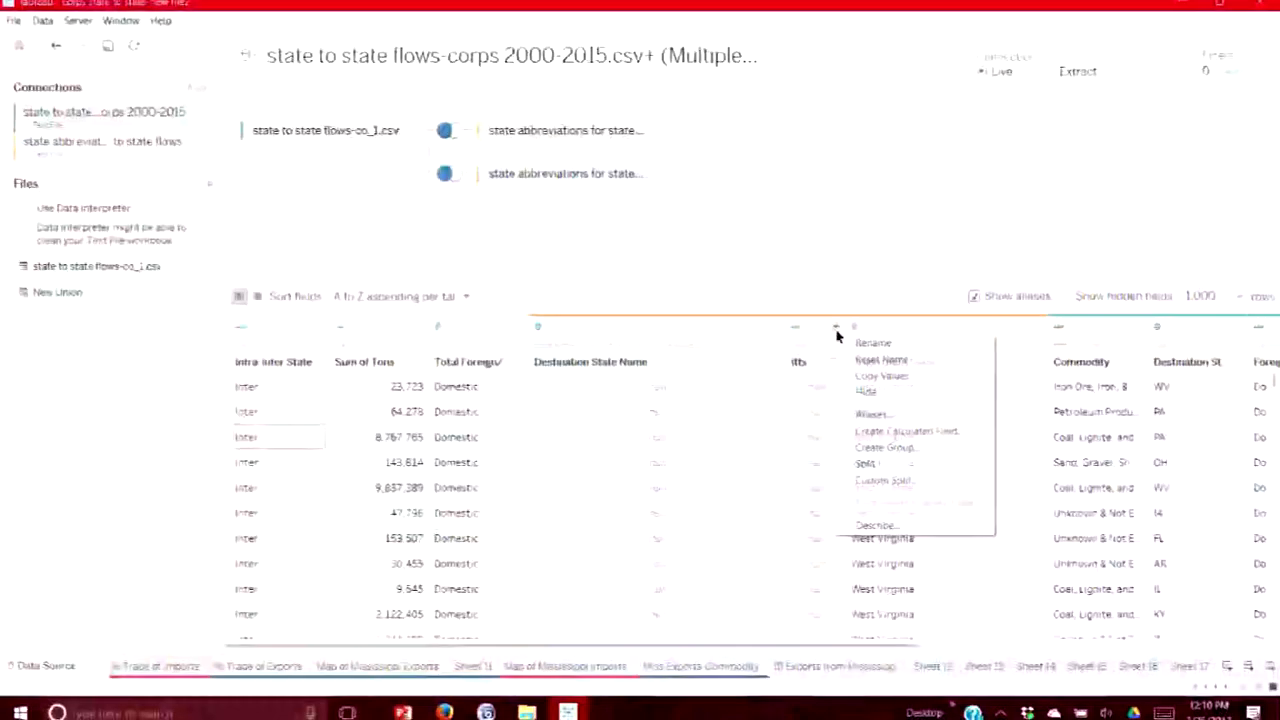
click(881, 416)
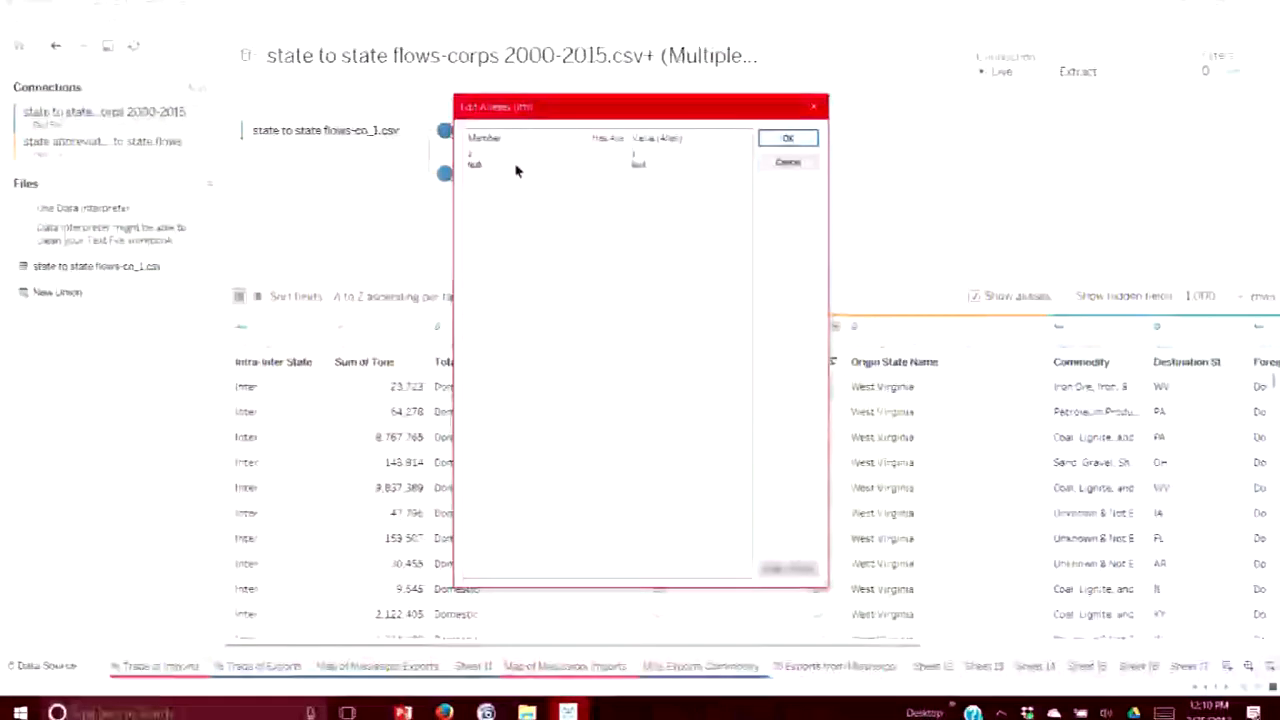
click(636, 154)
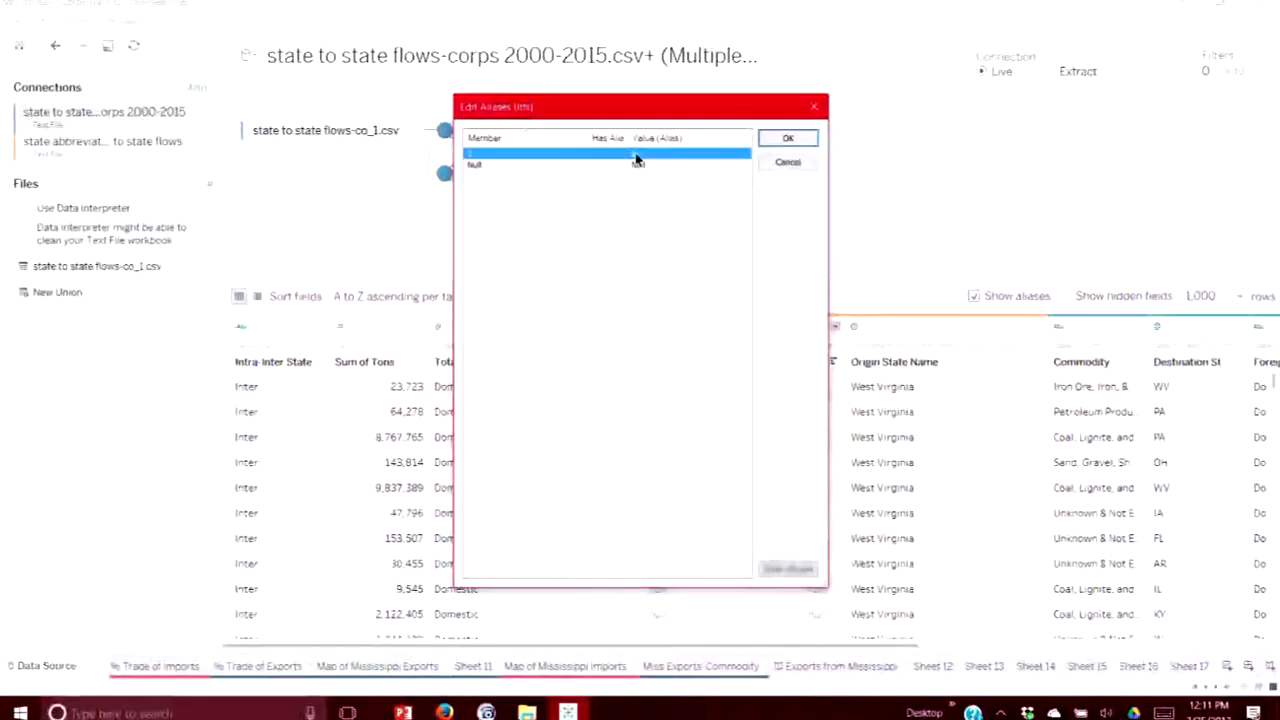
click(636, 154)
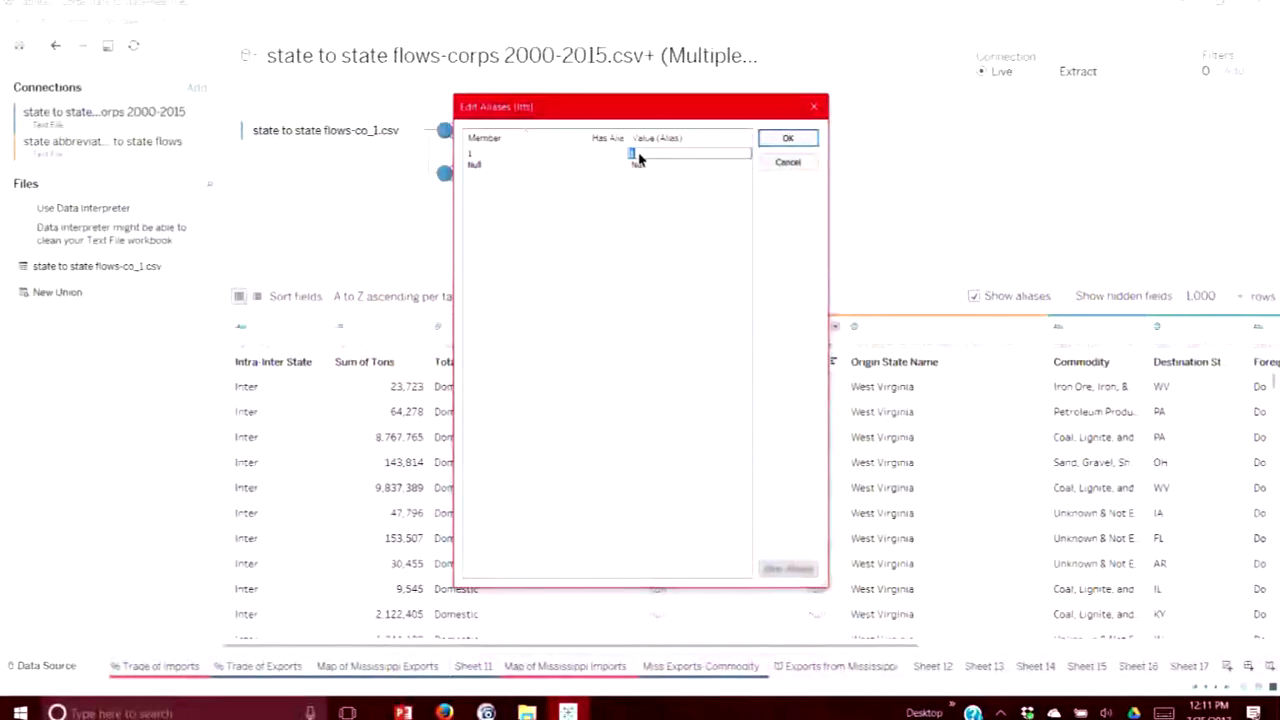
text(ITTS)
click(790, 138)
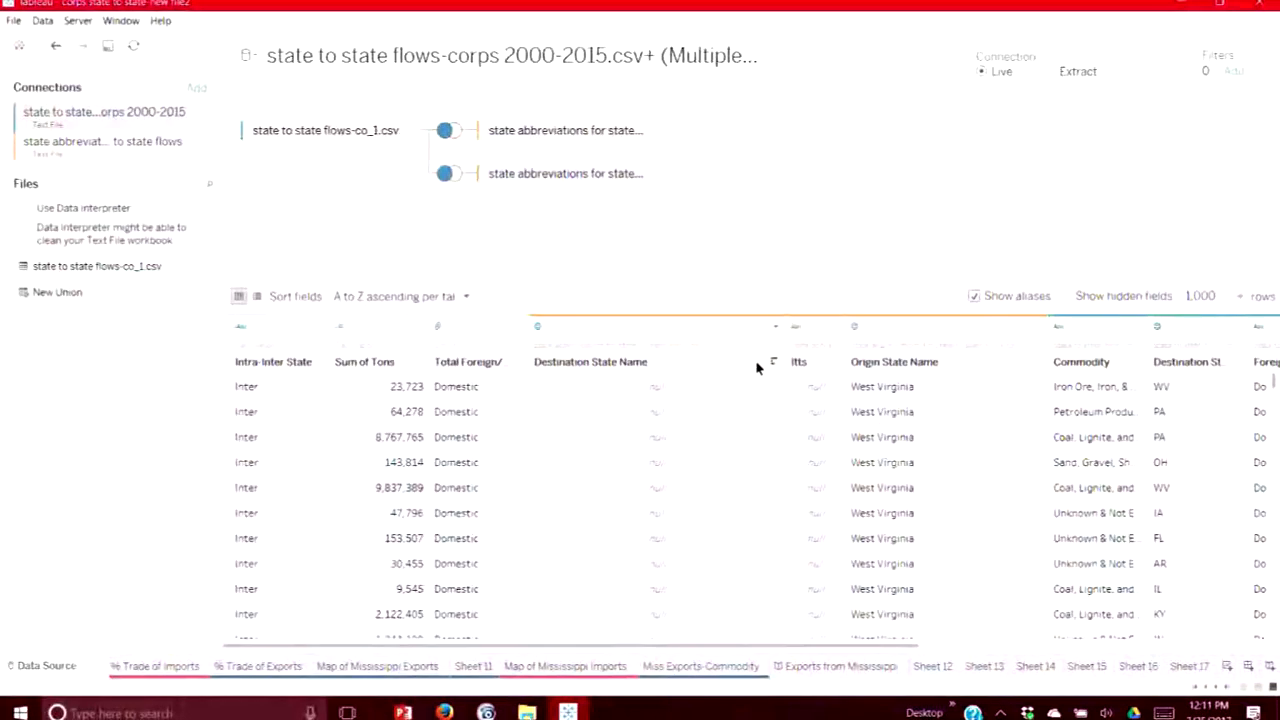
Start a new group from the Destination State Name field and name it "ITTS Destination State Name (group)"
right_click(629, 365)
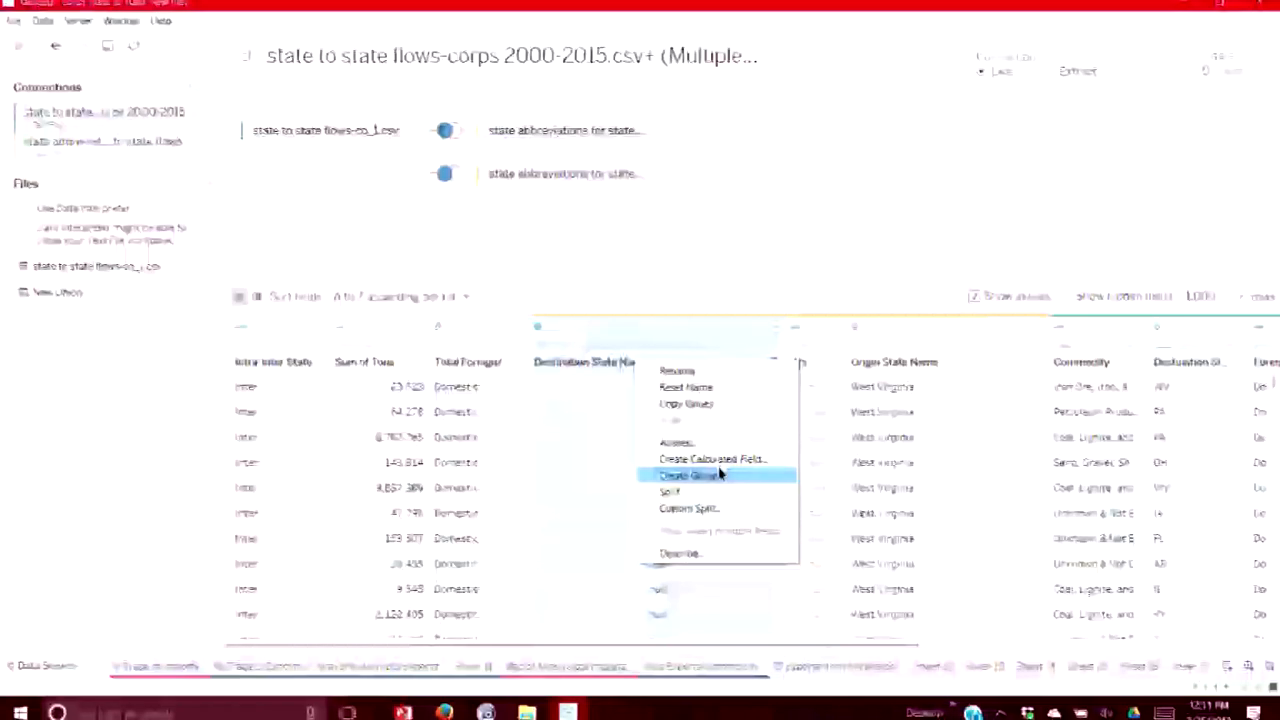
click(691, 274)
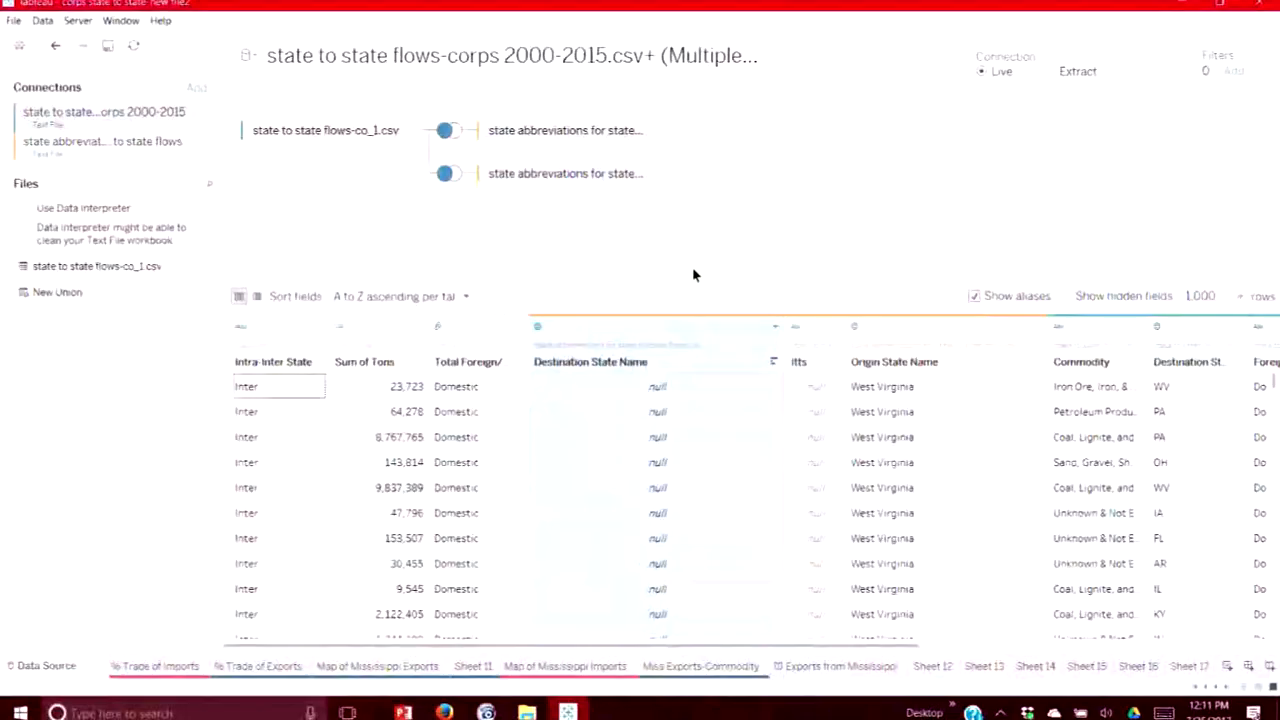
right_click(586, 372)
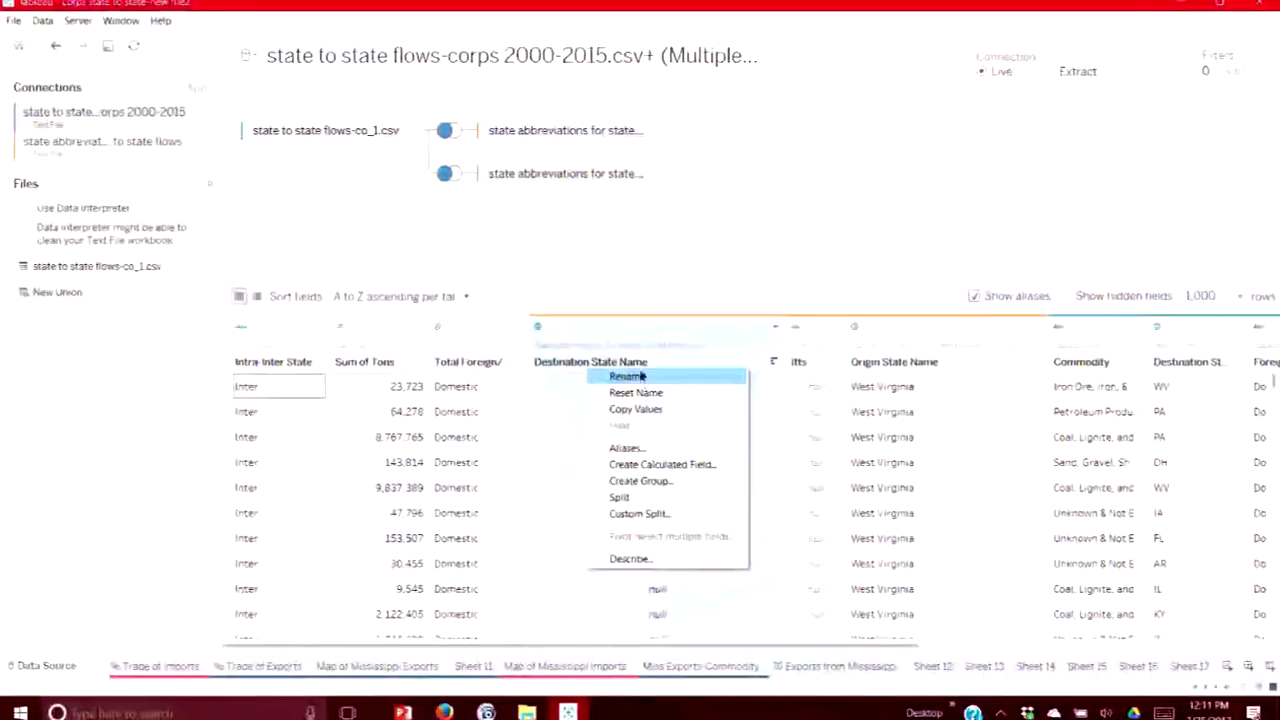
click(655, 483)
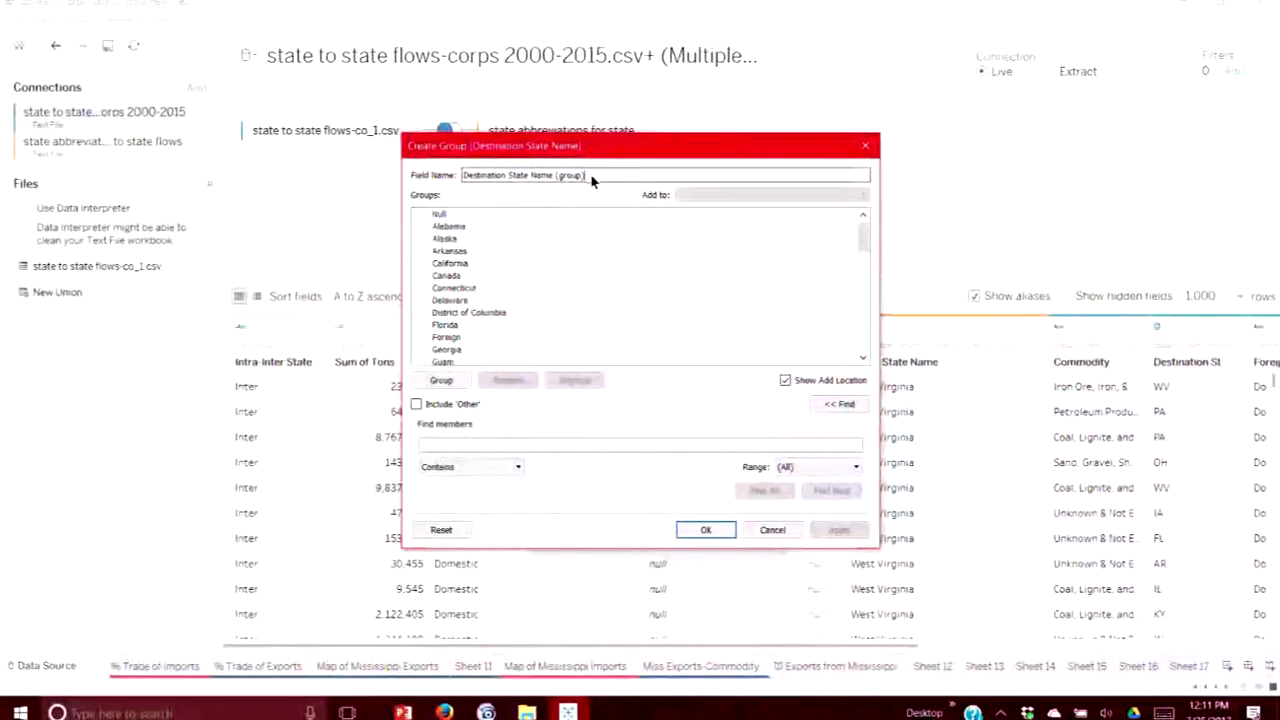
drag(592, 177, 556, 178)
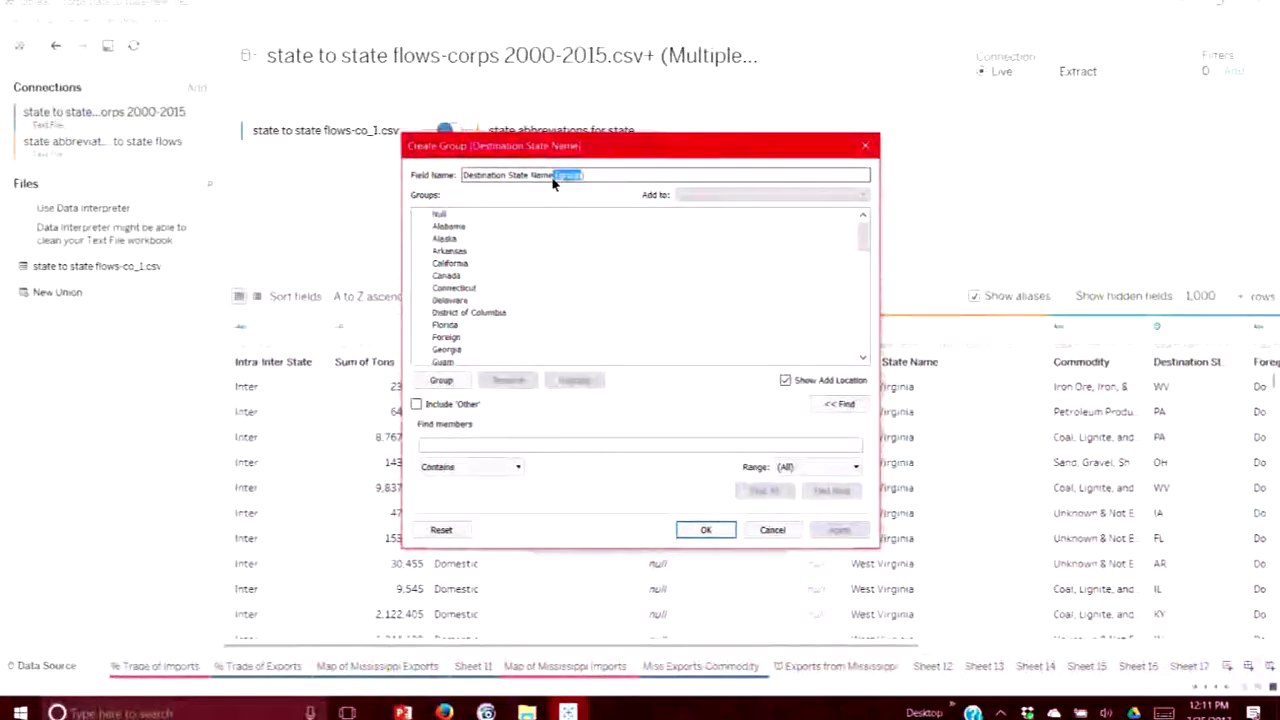
click(466, 177)
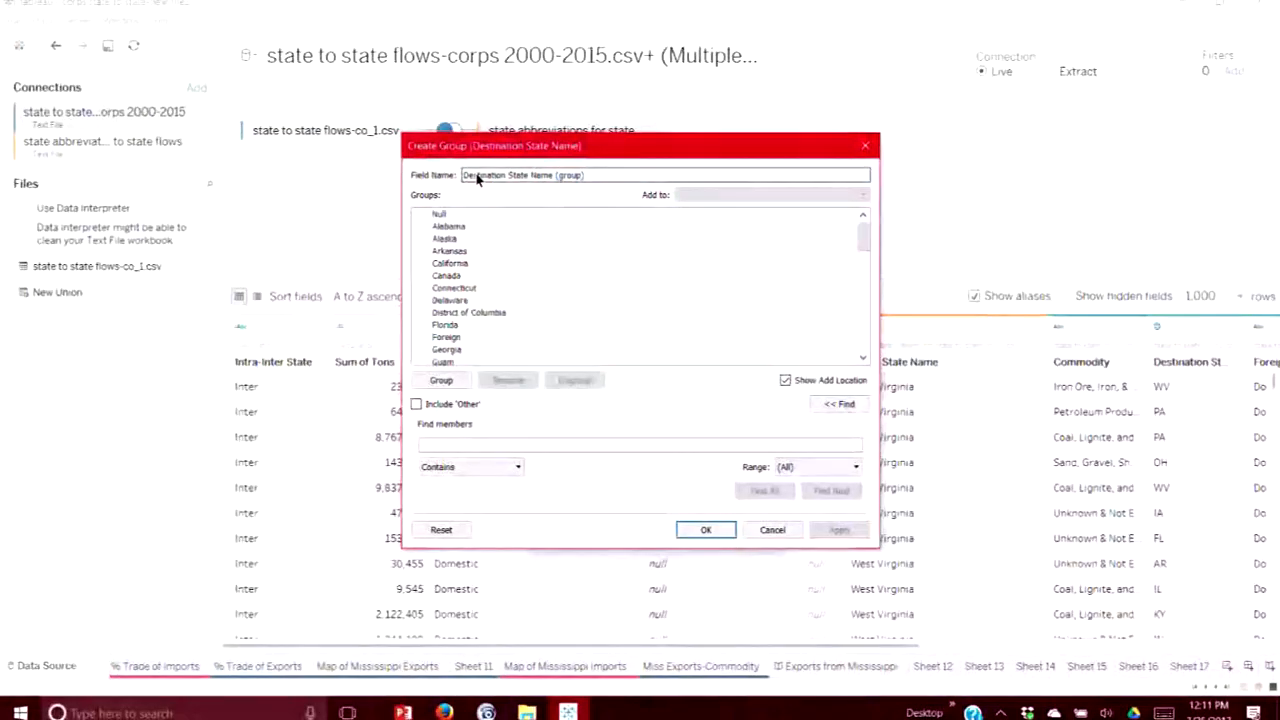
text(TTS)
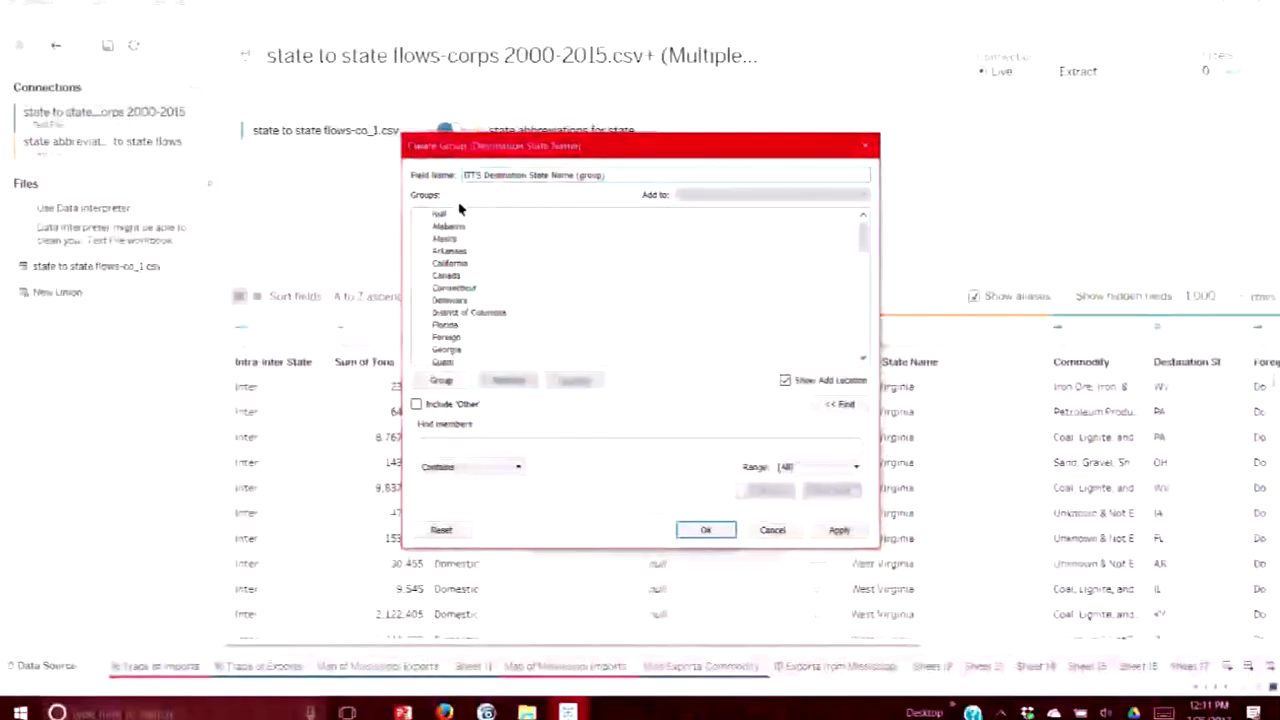
Select Arkansas, Florida, Georgia, Kentucky, Louisiana, Mississippi, Missouri, Virginia and West Virginia in the new group's member list
click(468, 254)
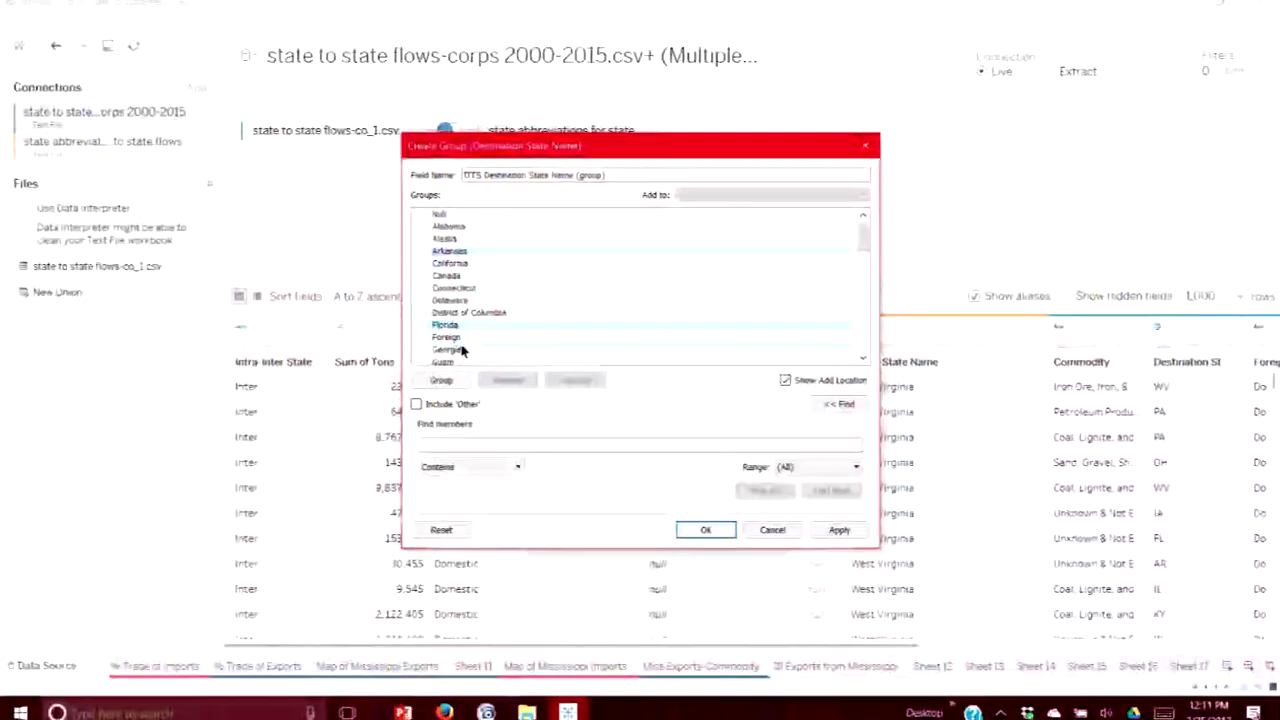
scroll(480, 347, down, 1)
scroll(480, 347, down, 1)
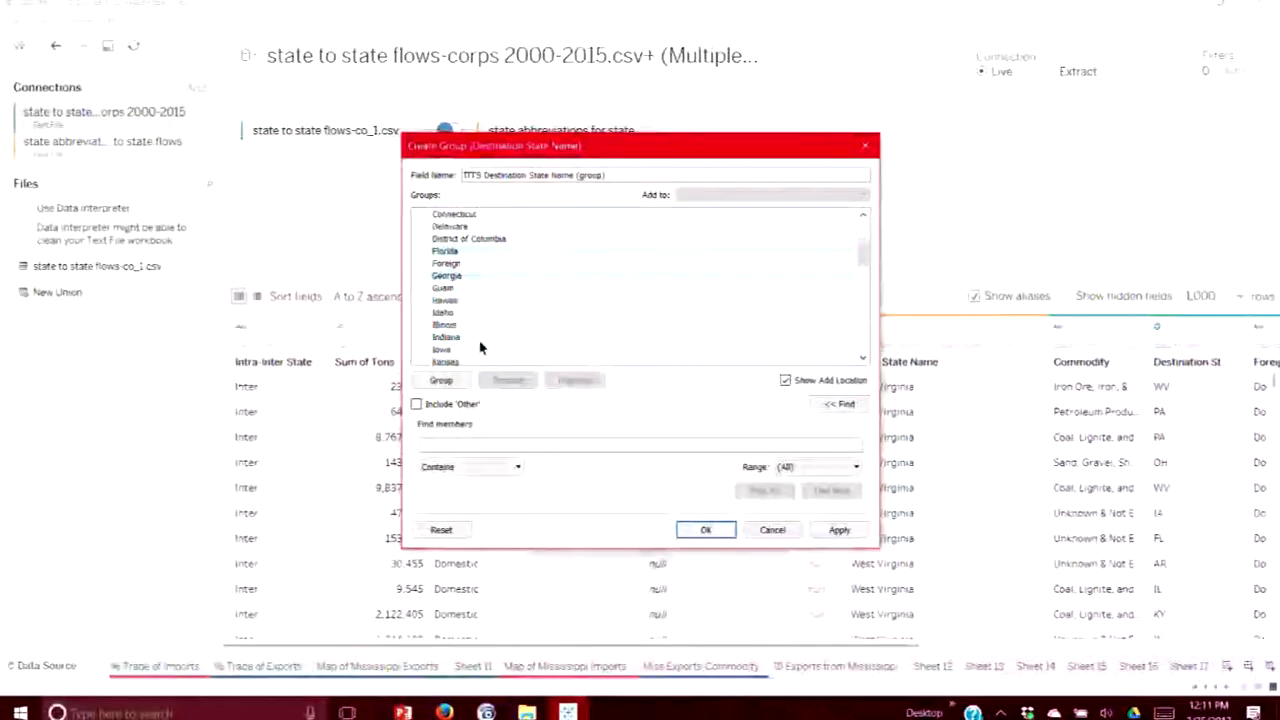
scroll(478, 347, down, 1)
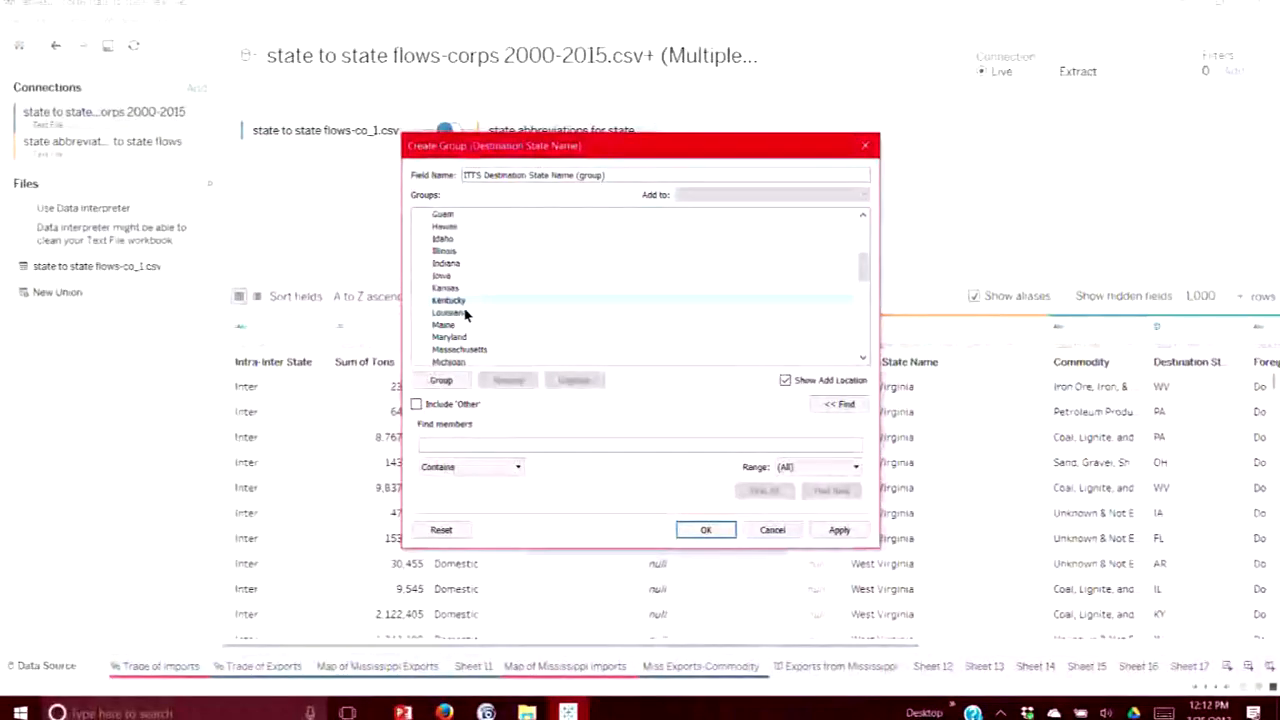
scroll(465, 315, down, 3)
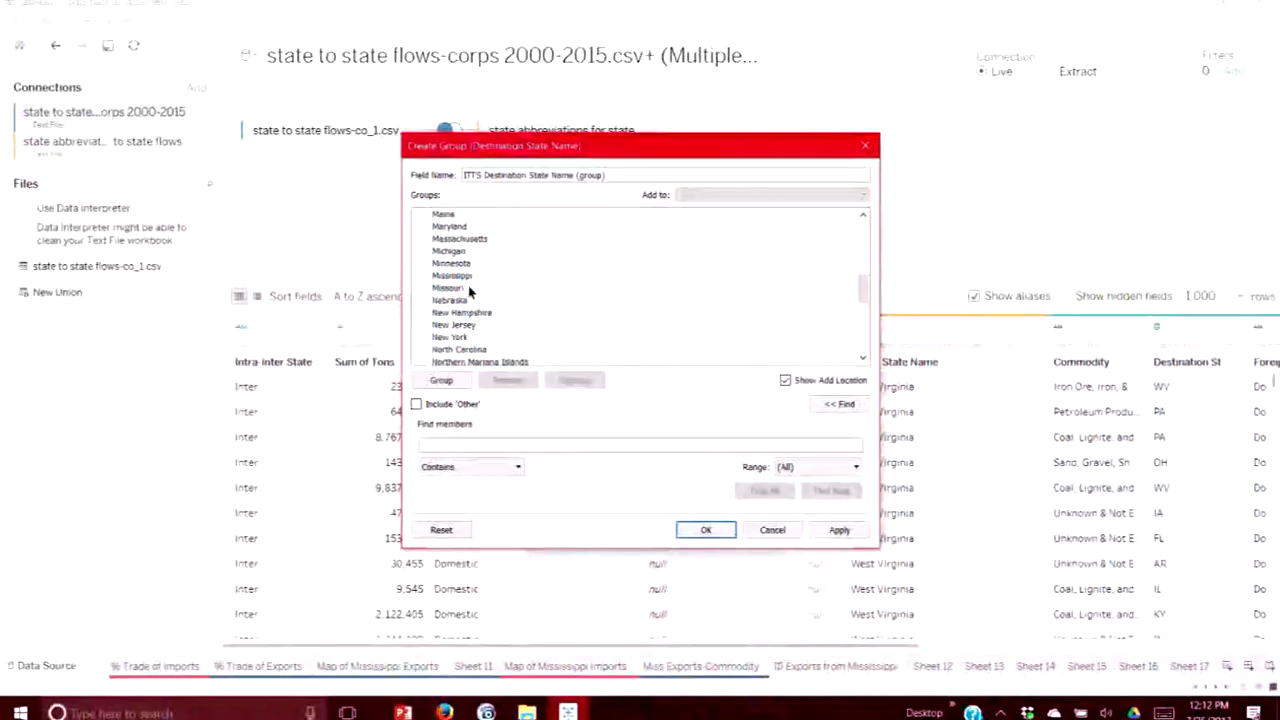
scroll(472, 293, down, 2)
scroll(470, 302, down, 2)
scroll(455, 335, down, 2)
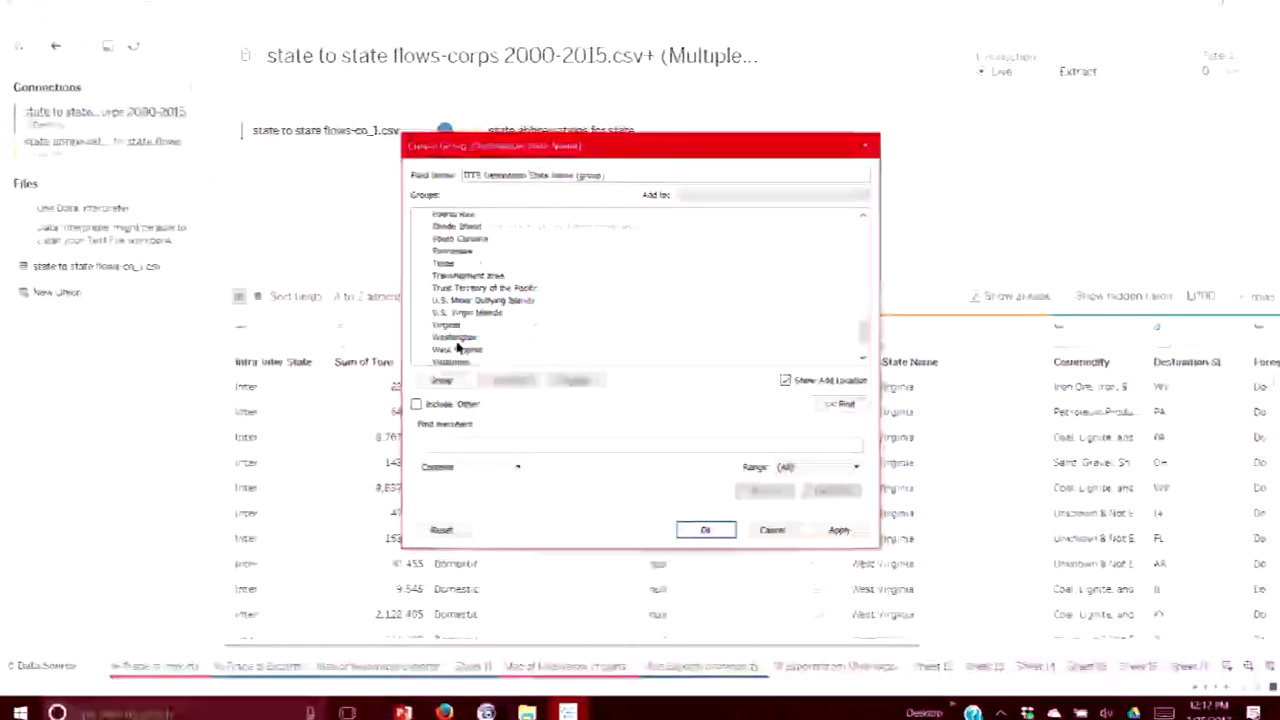
click(460, 349)
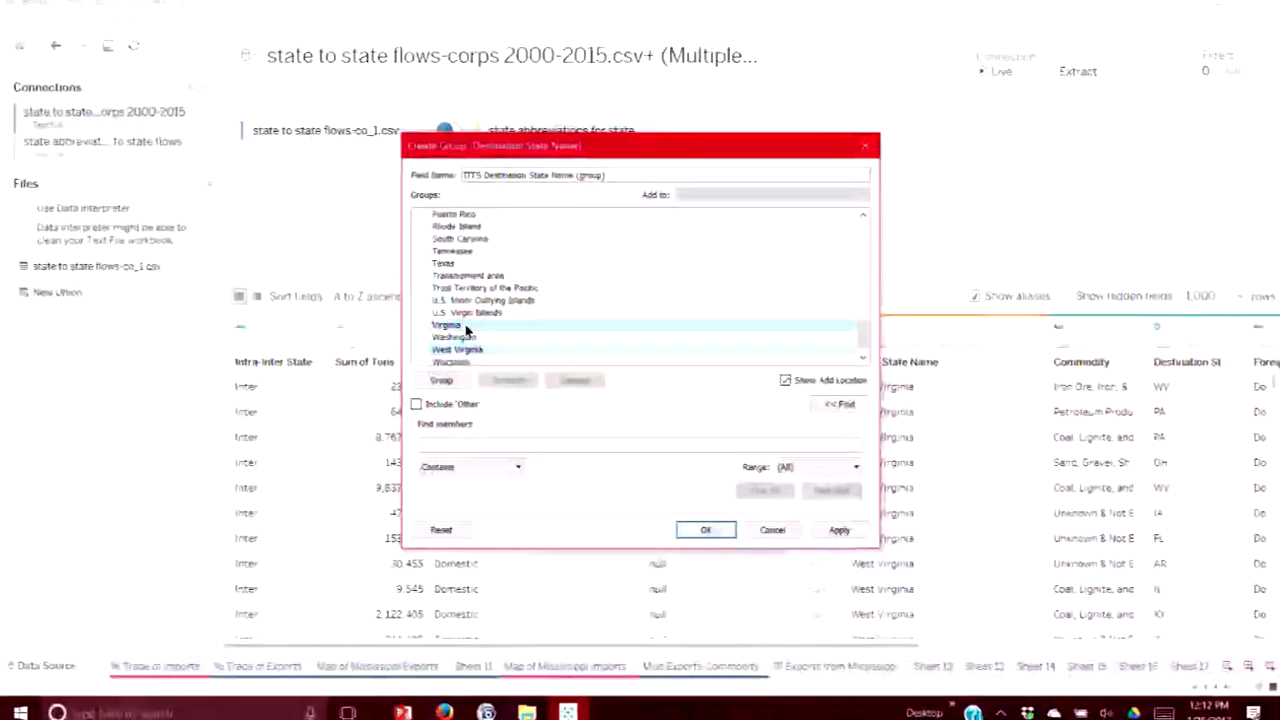
scroll(523, 335, up, 5)
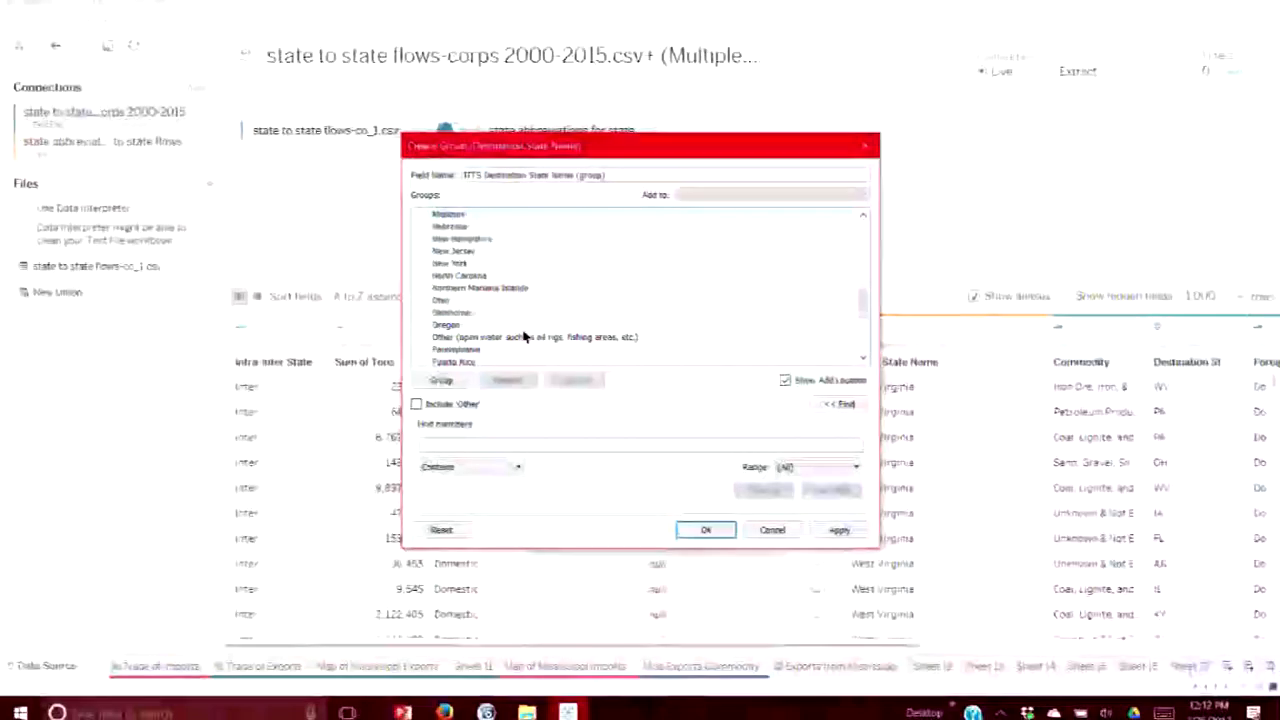
scroll(697, 257, up, 2)
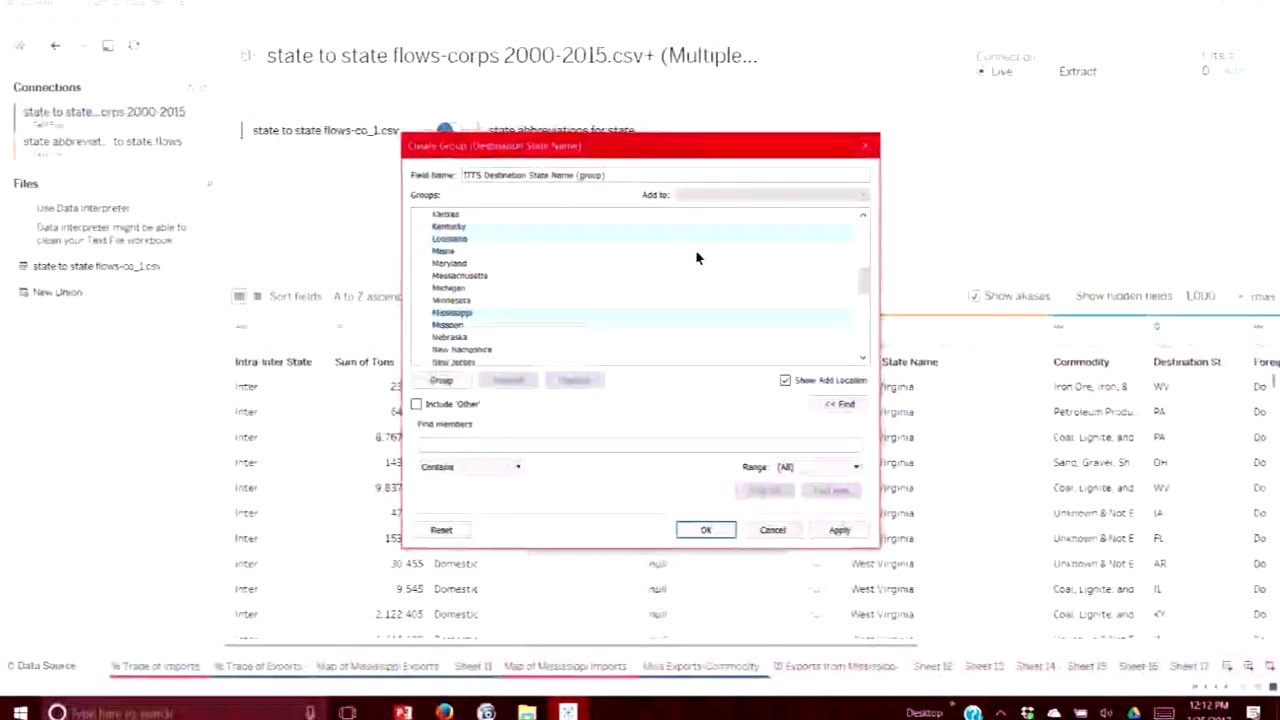
scroll(697, 257, up, 4)
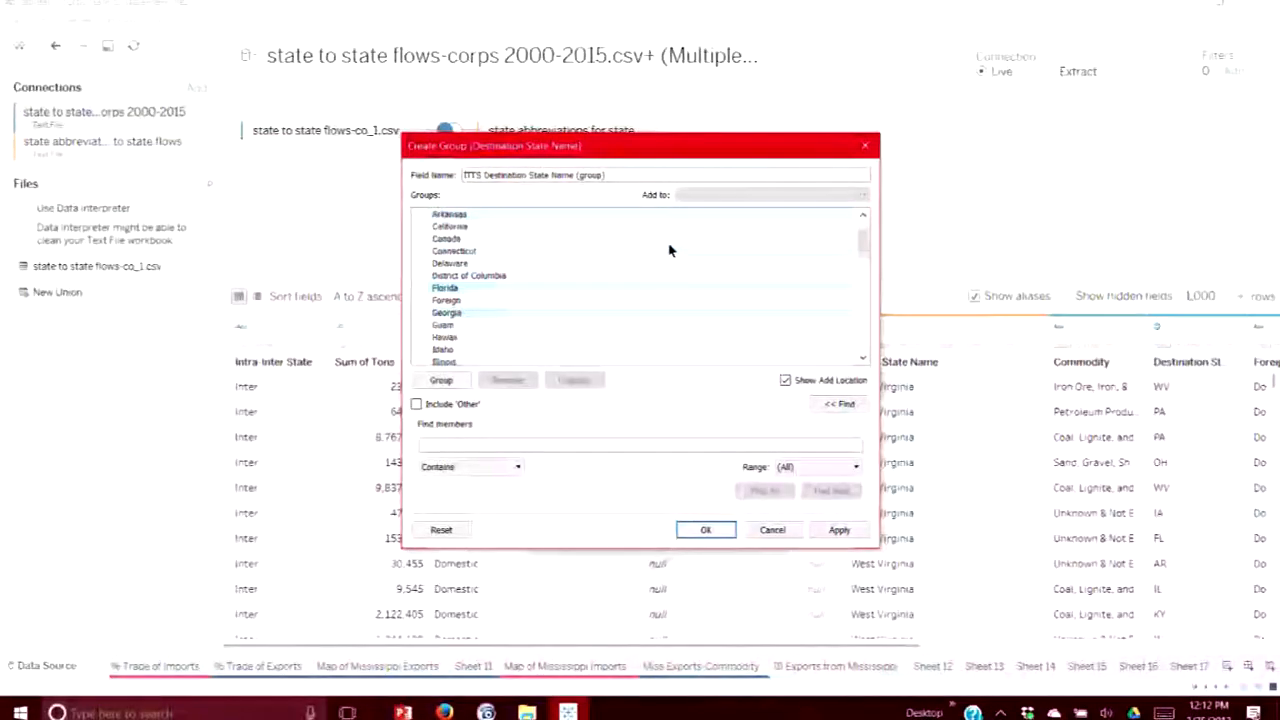
Accept the new ITTS Destination State Name group field and reopen it for editing
click(706, 531)
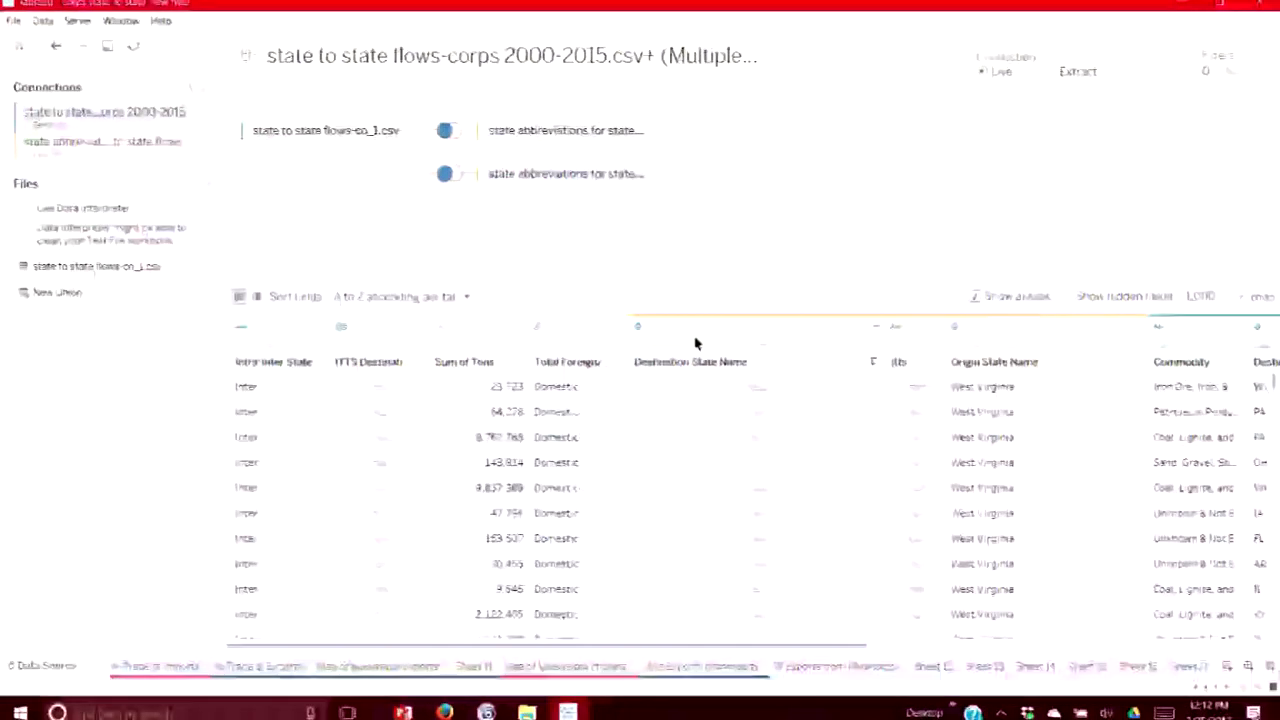
click(362, 333)
click(420, 348)
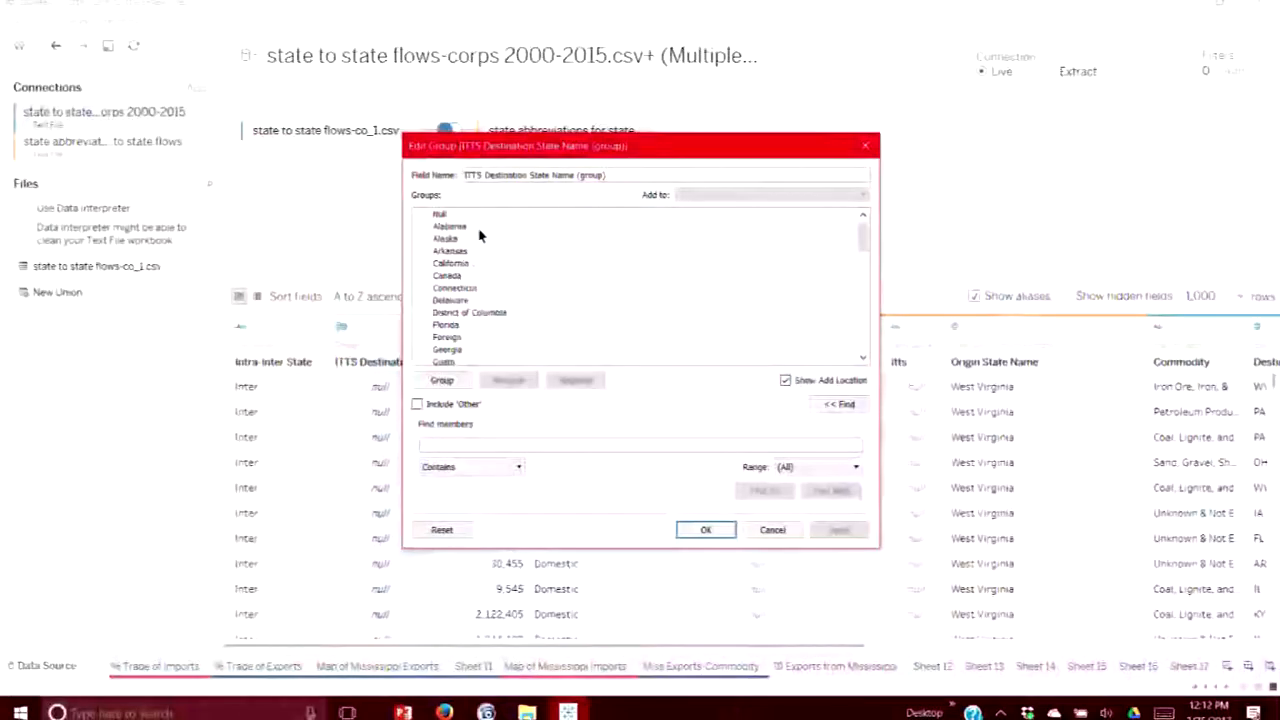
drag(863, 238, 883, 355)
scroll(537, 342, up, 15)
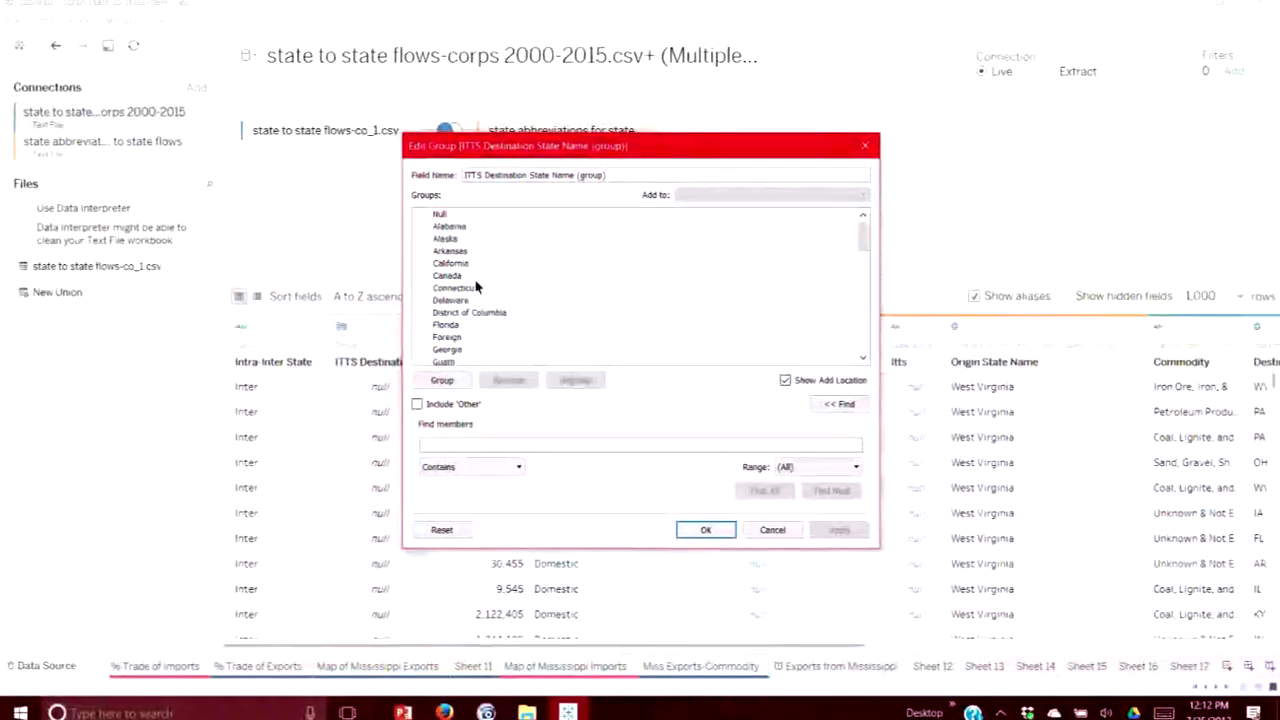
Group Arkansas, Florida, Georgia, Kentucky, Louisiana, Mississippi, Missouri, Virginia and West Virginia as "ITTS States" and accept the group edits
scroll(501, 307, down, 1)
scroll(501, 307, down, 1)
click(455, 254)
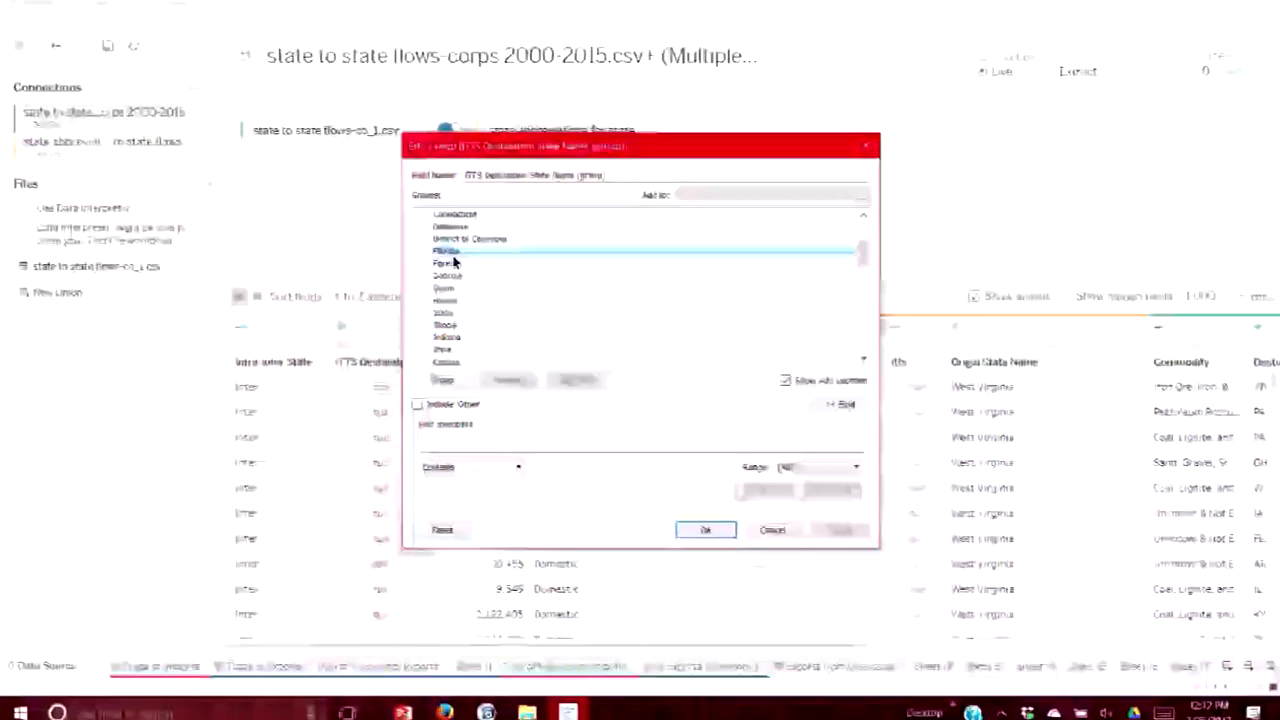
ctrl+click(460, 276)
scroll(461, 277, up, 2)
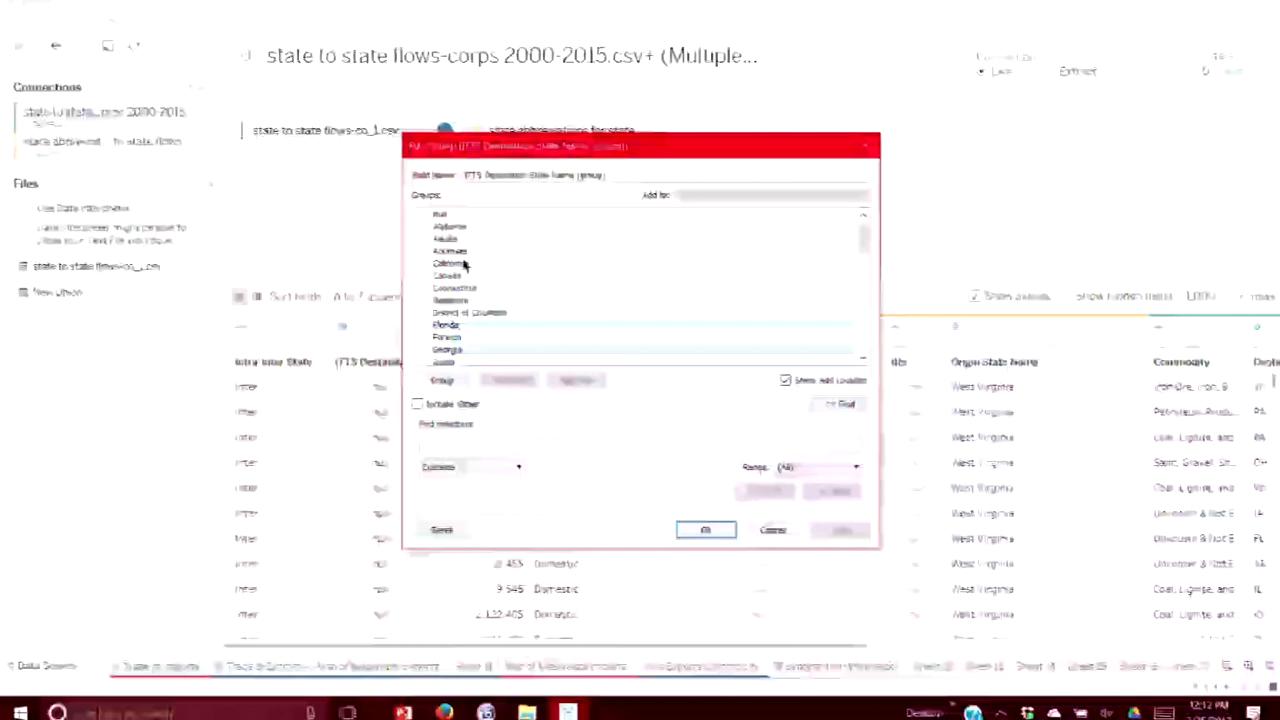
scroll(481, 268, down, 4)
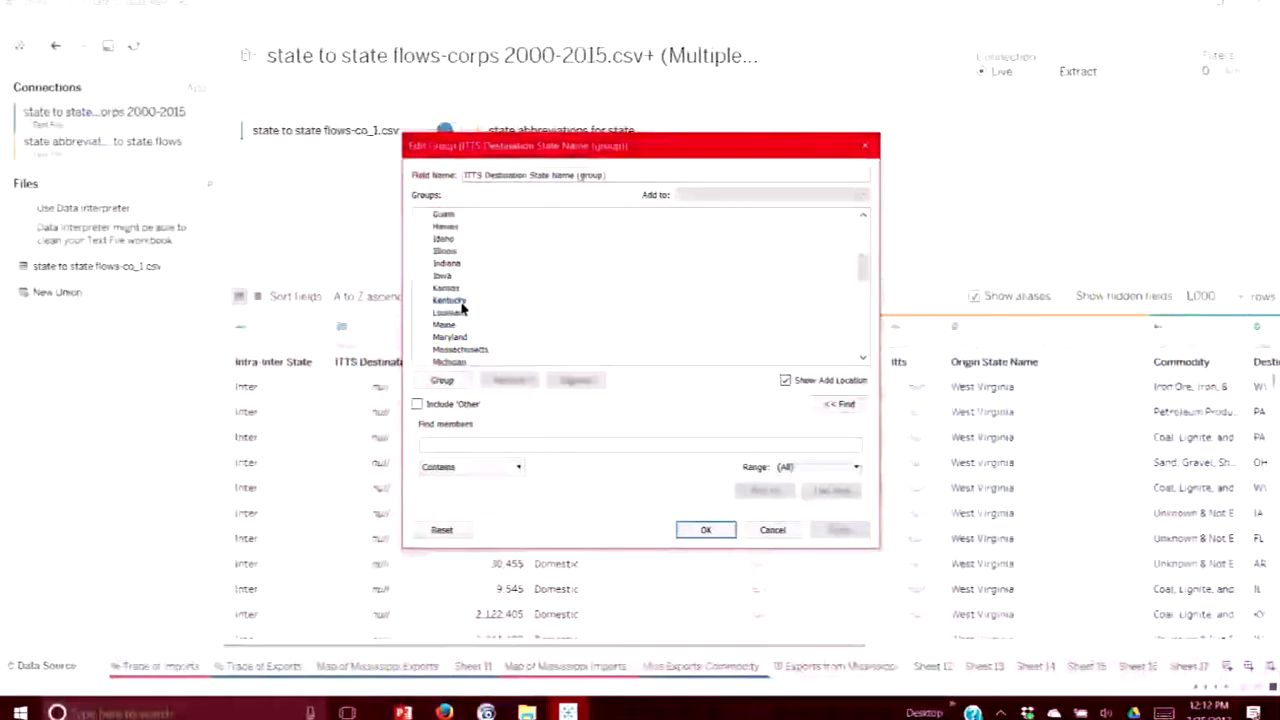
scroll(470, 310, down, 4)
click(470, 240)
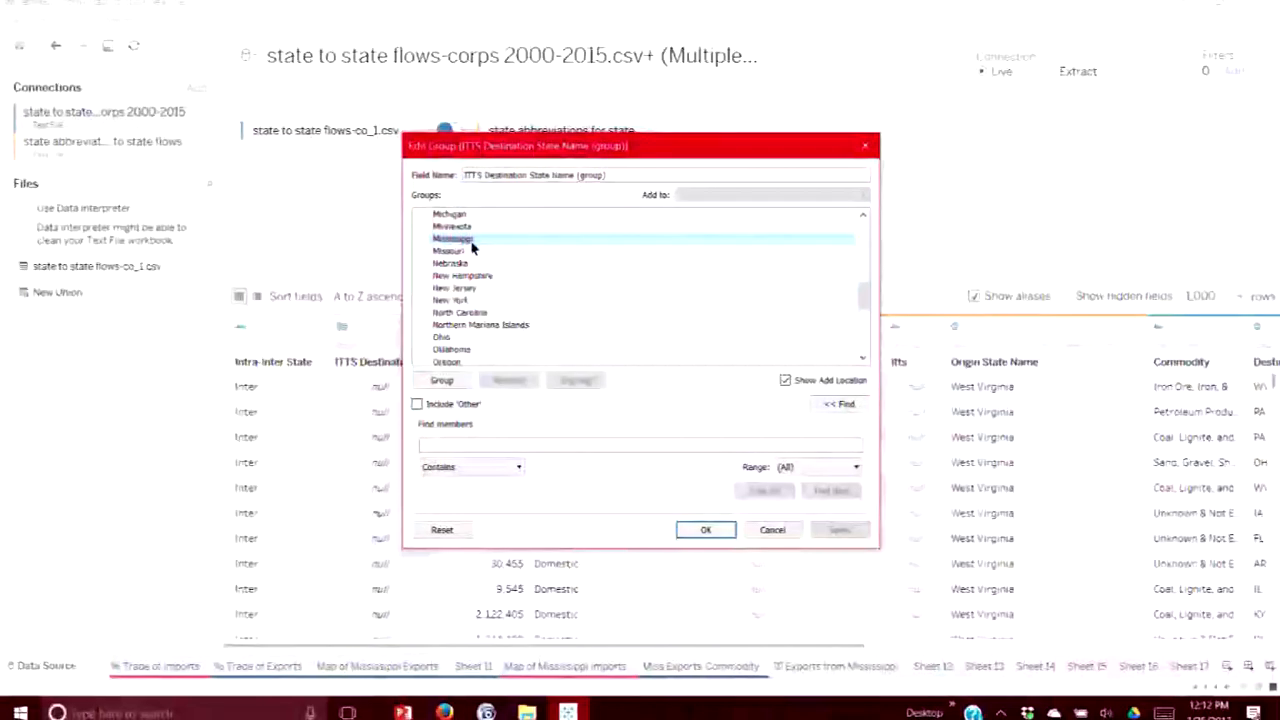
scroll(472, 272, down, 4)
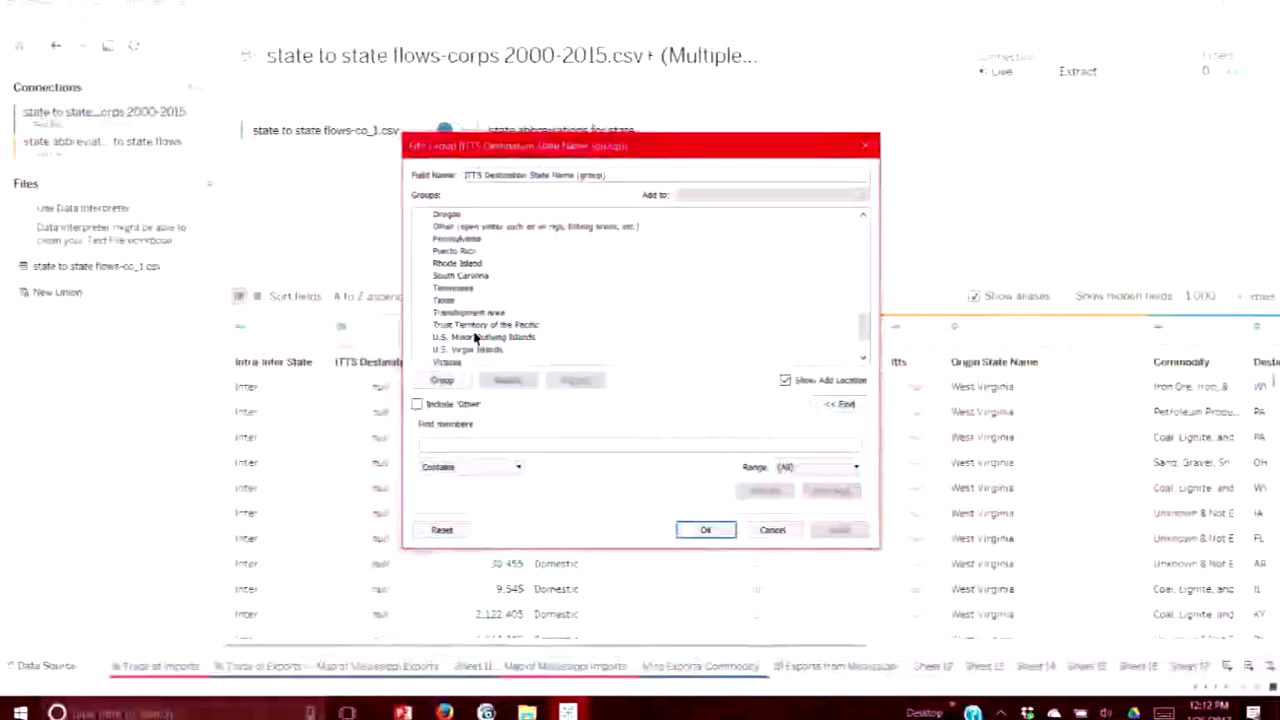
scroll(476, 350, down, 1)
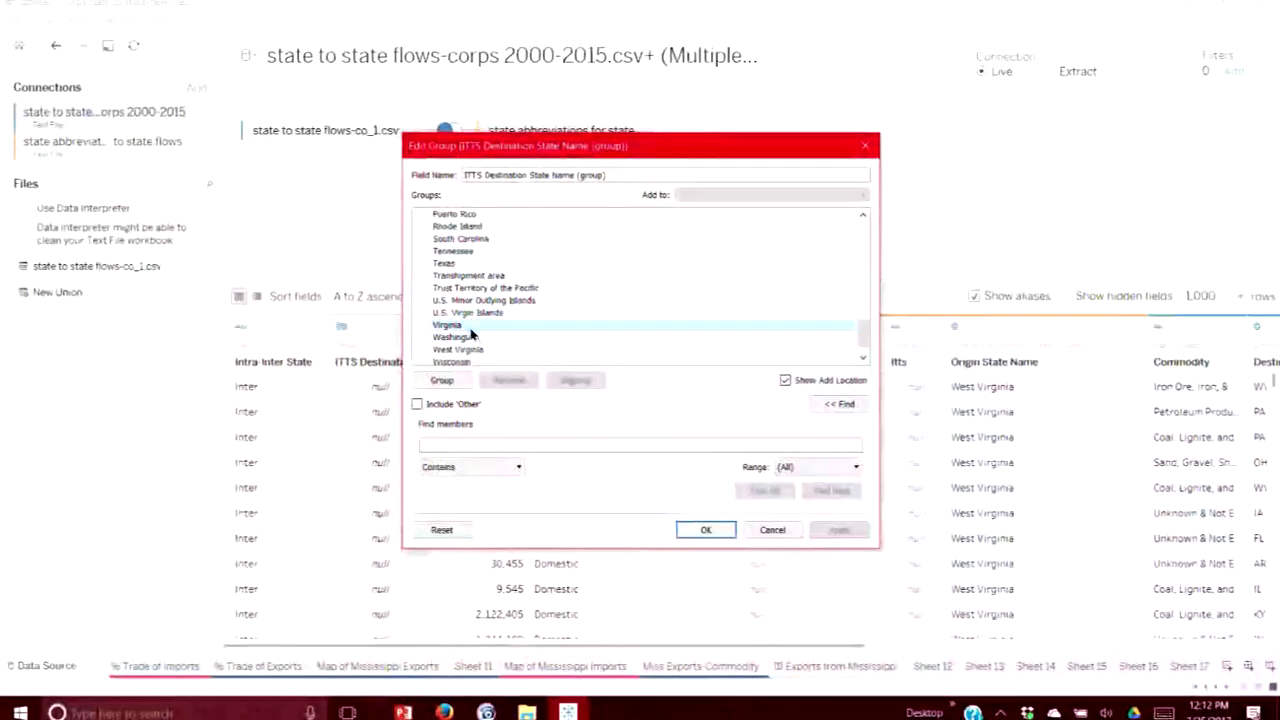
click(474, 350)
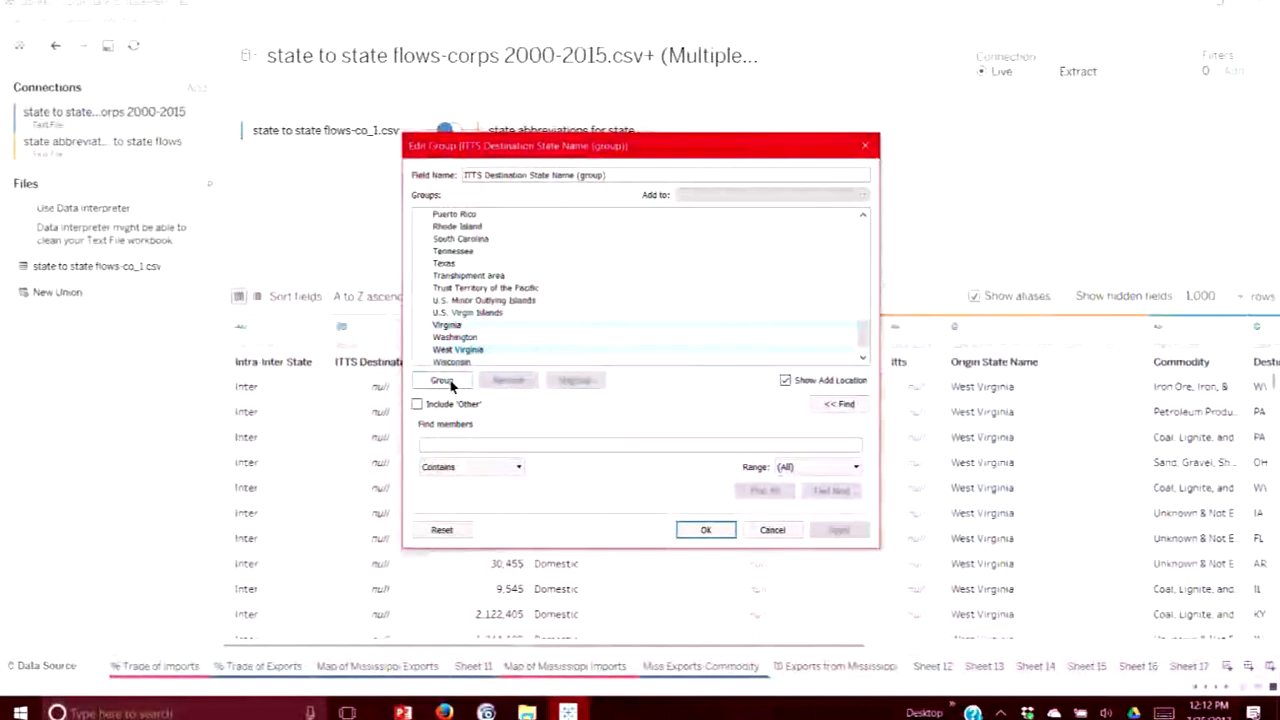
click(443, 381)
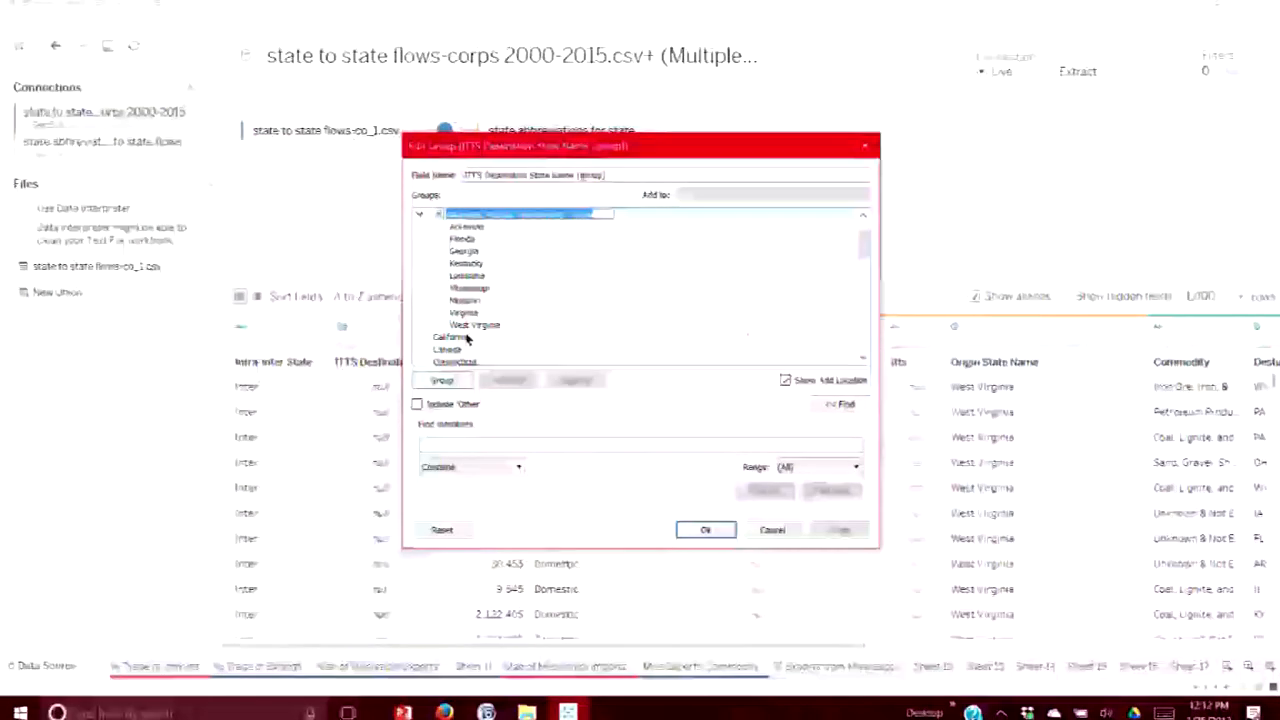
text(ITTS States)
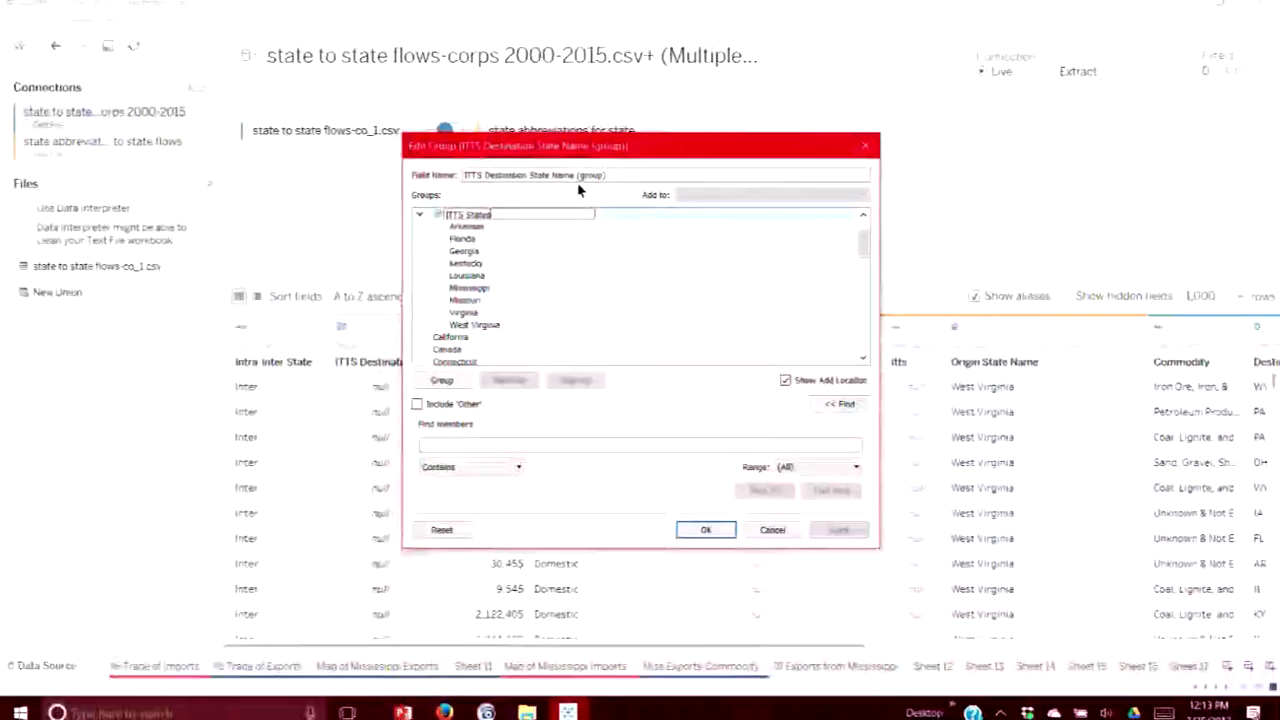
click(710, 530)
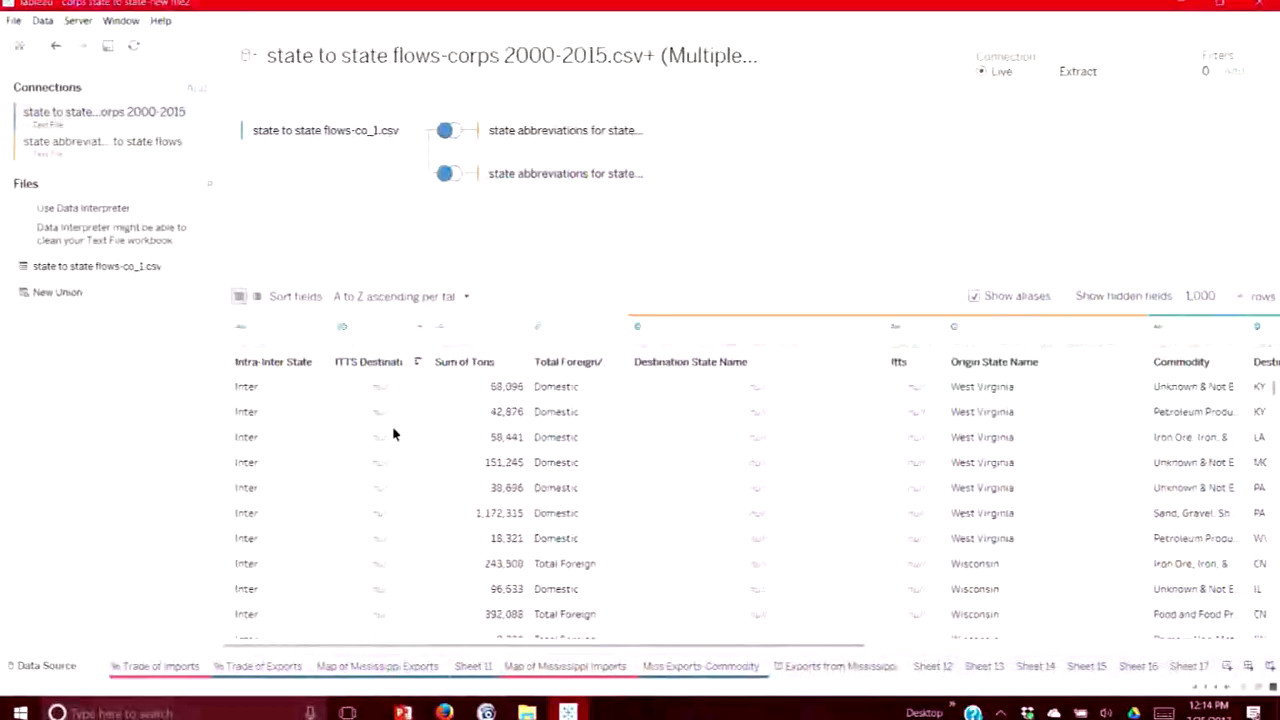
Sort the data source fields A to Z ascending, and review the Foreign field's aliases without changing them
scroll(374, 303, up, 2)
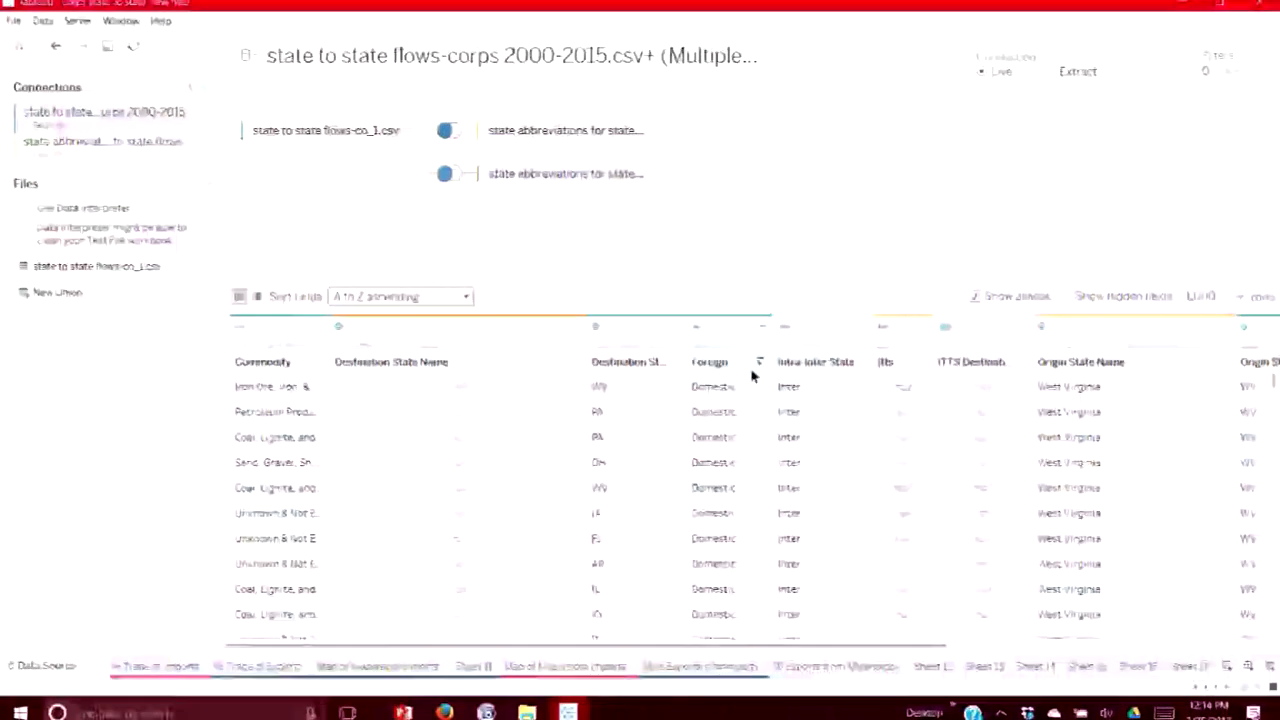
click(762, 328)
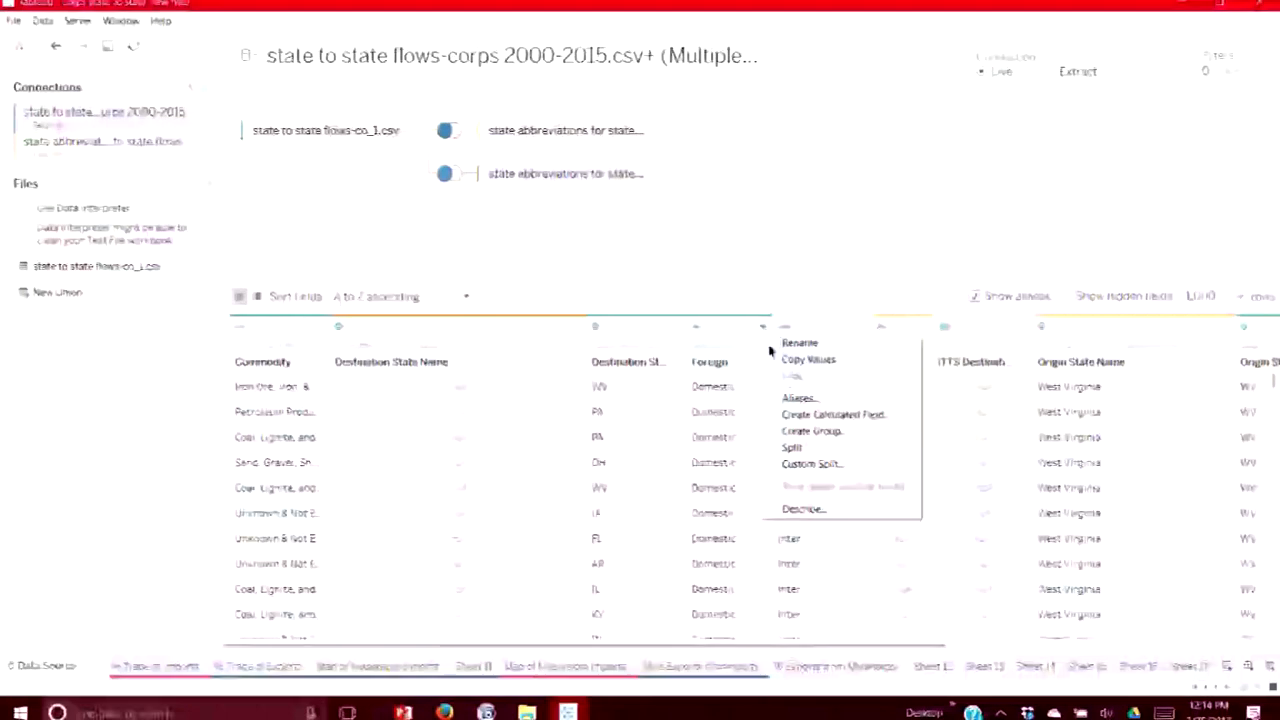
click(795, 400)
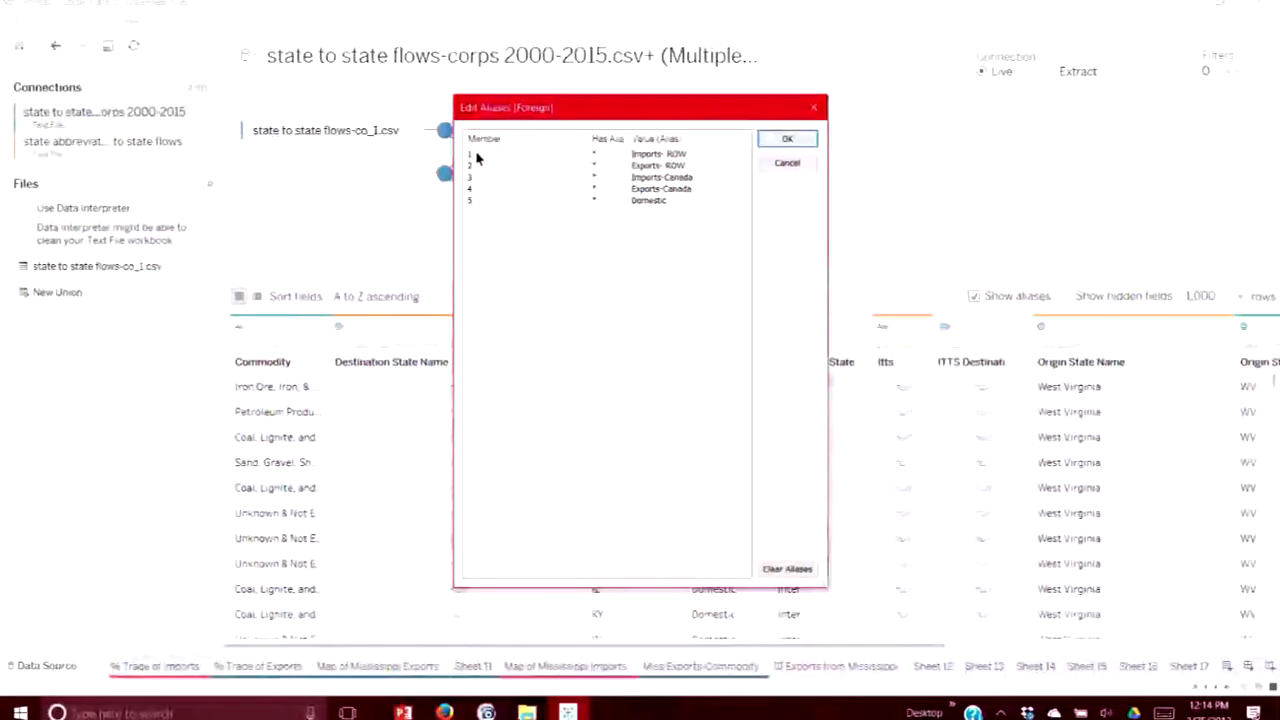
click(782, 163)
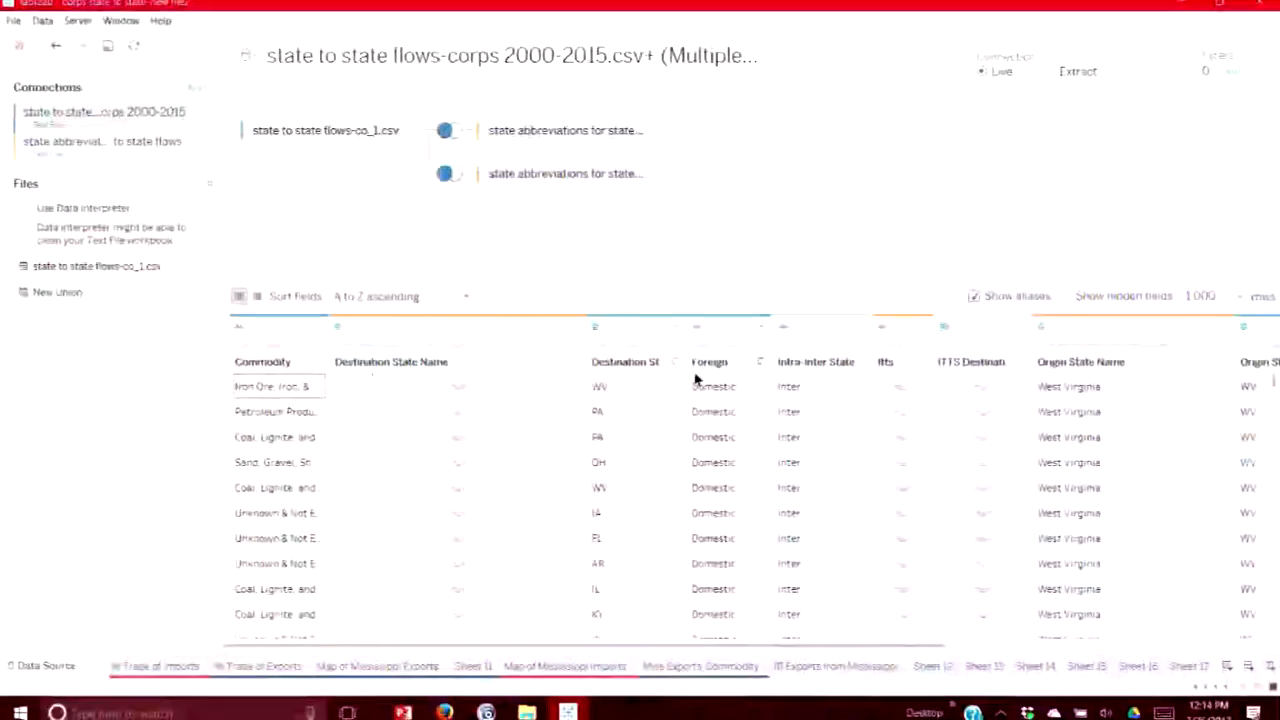
Widen the Foreign column and set the aliases of its members 1 and 2 to "Imports- Rest of World" and "Exports- Rest of World"
drag(771, 361, 843, 361)
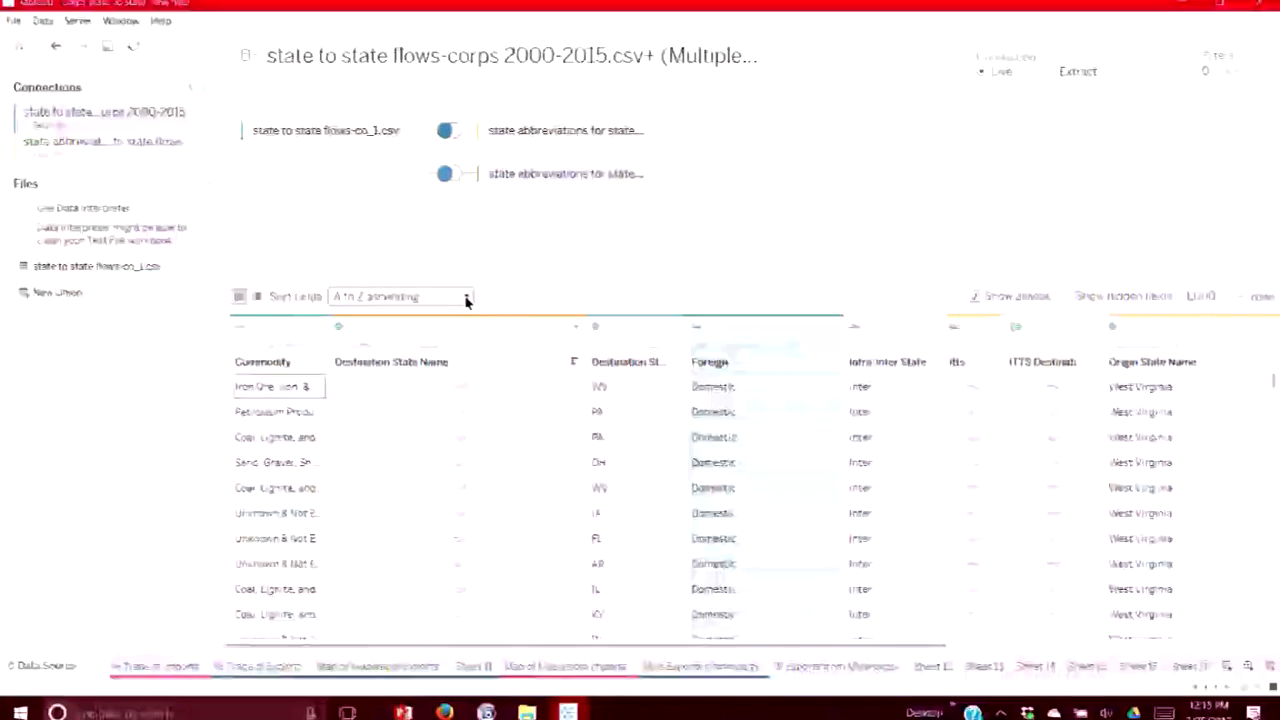
click(835, 328)
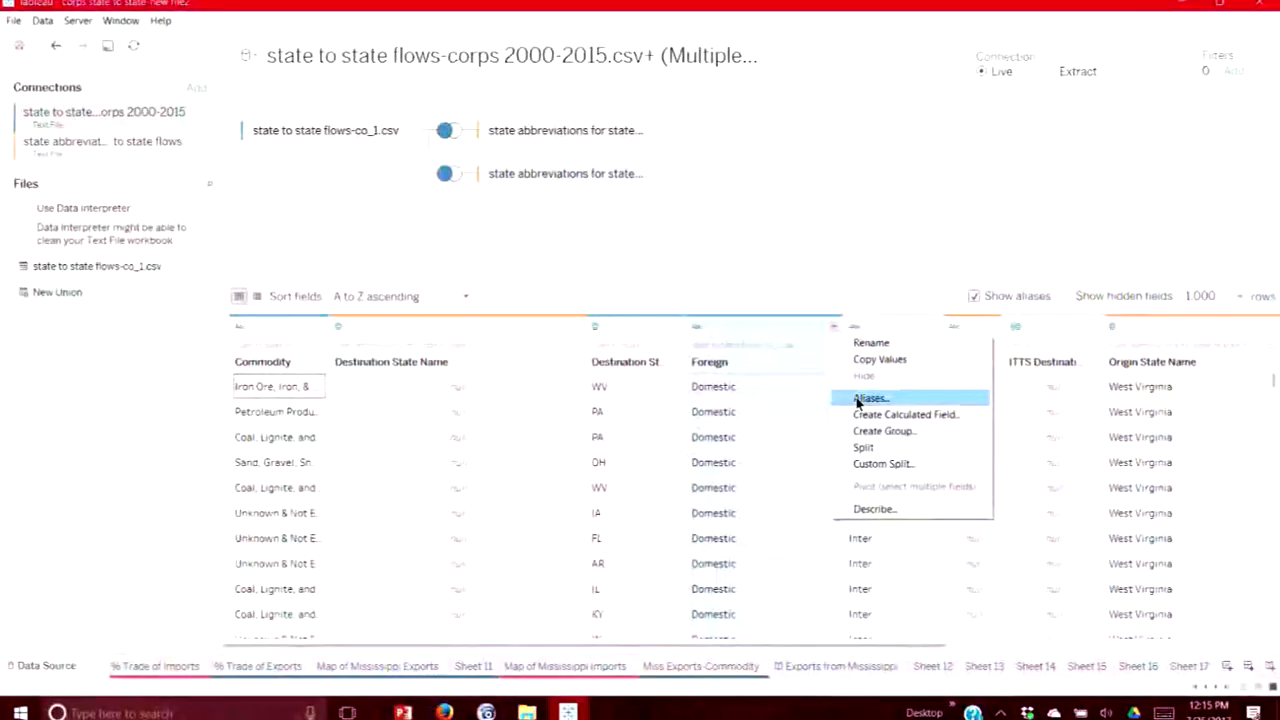
click(836, 330)
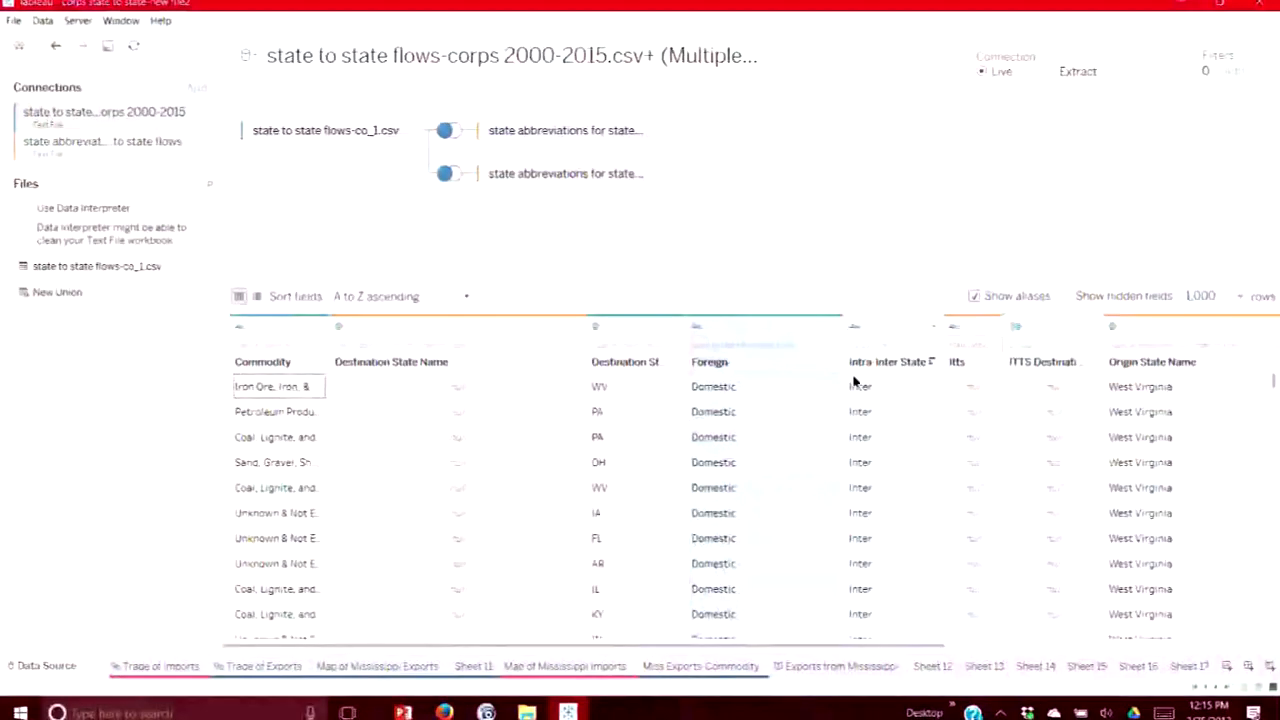
click(836, 330)
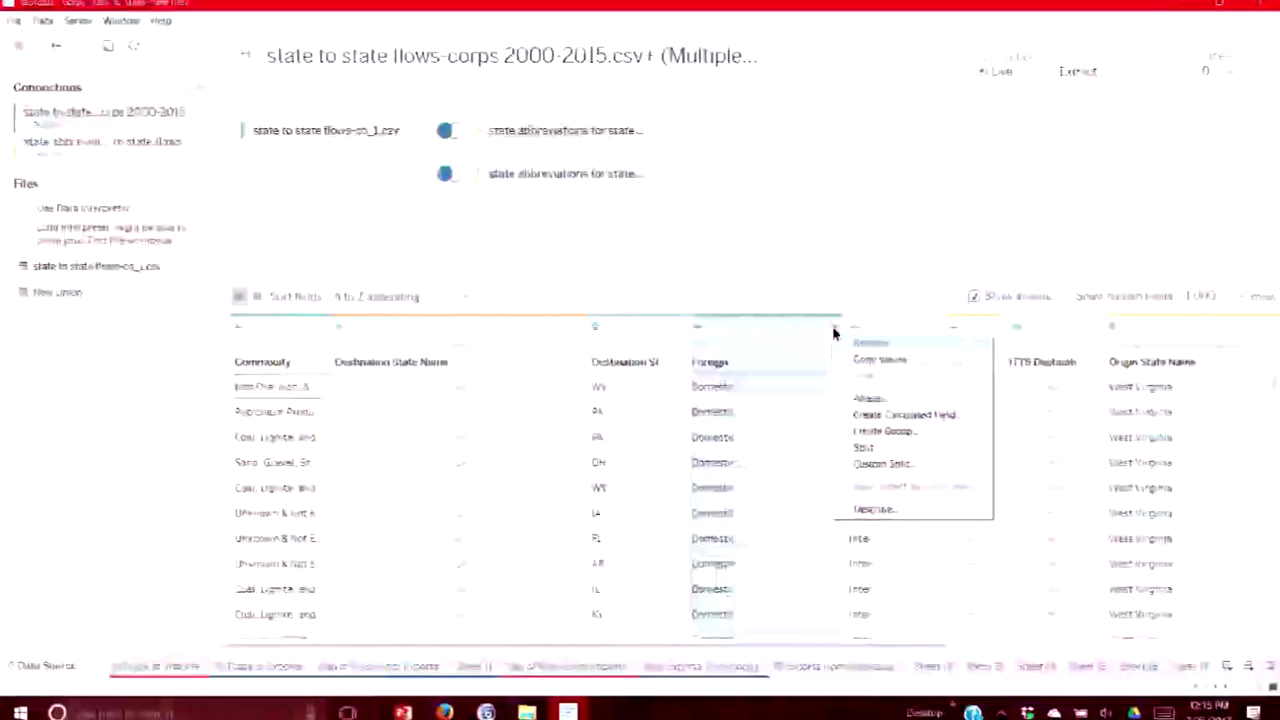
click(866, 398)
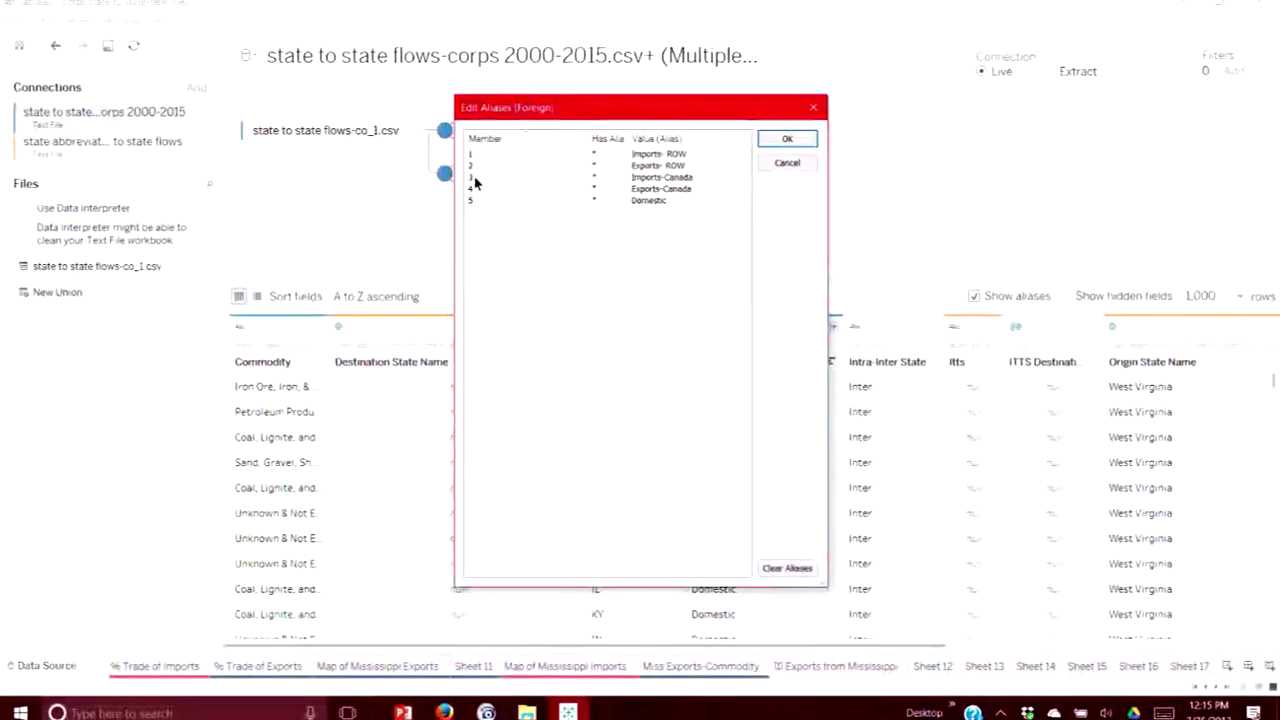
drag(588, 146, 513, 148)
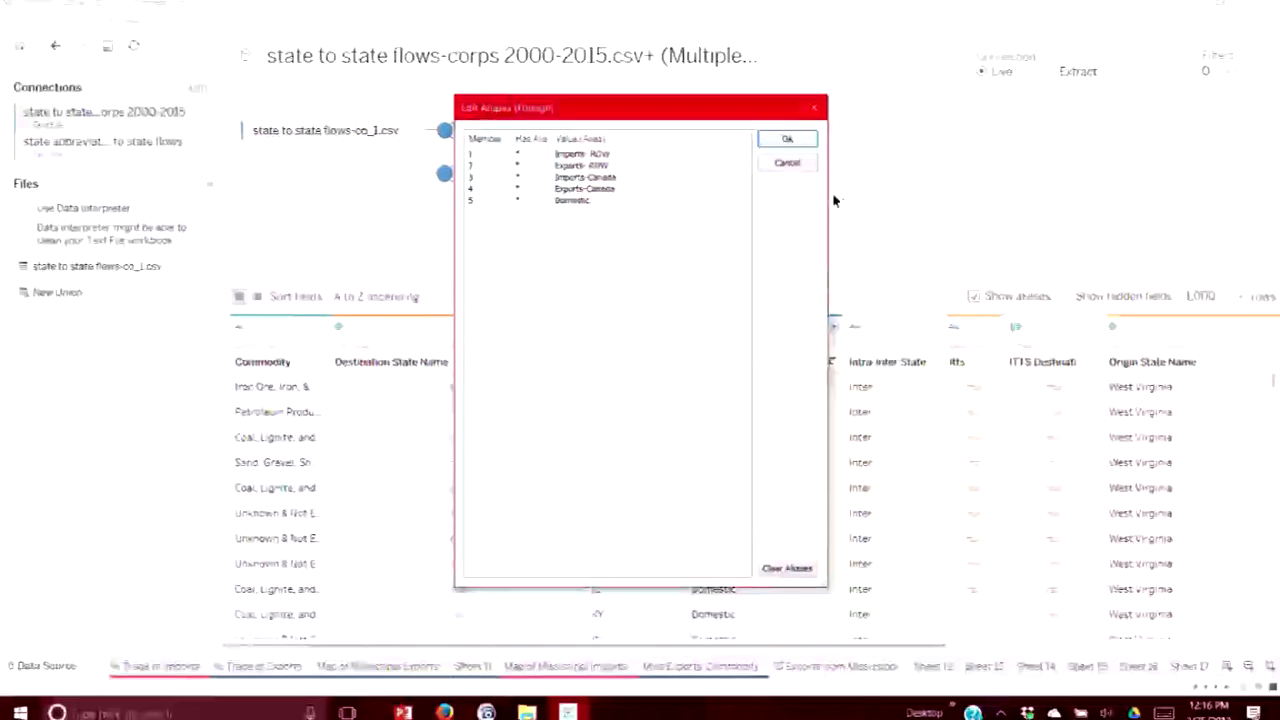
double_click(588, 155)
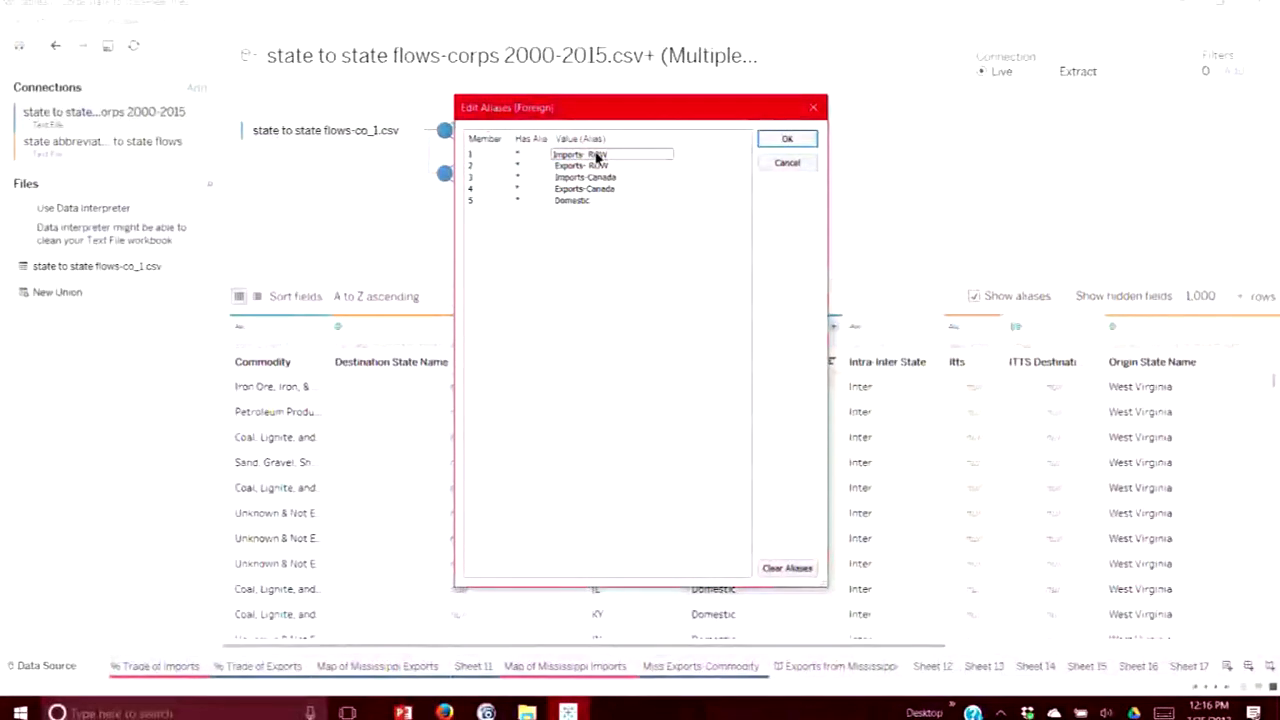
text(Rest of World)
double_click(603, 166)
text(Rest of World)
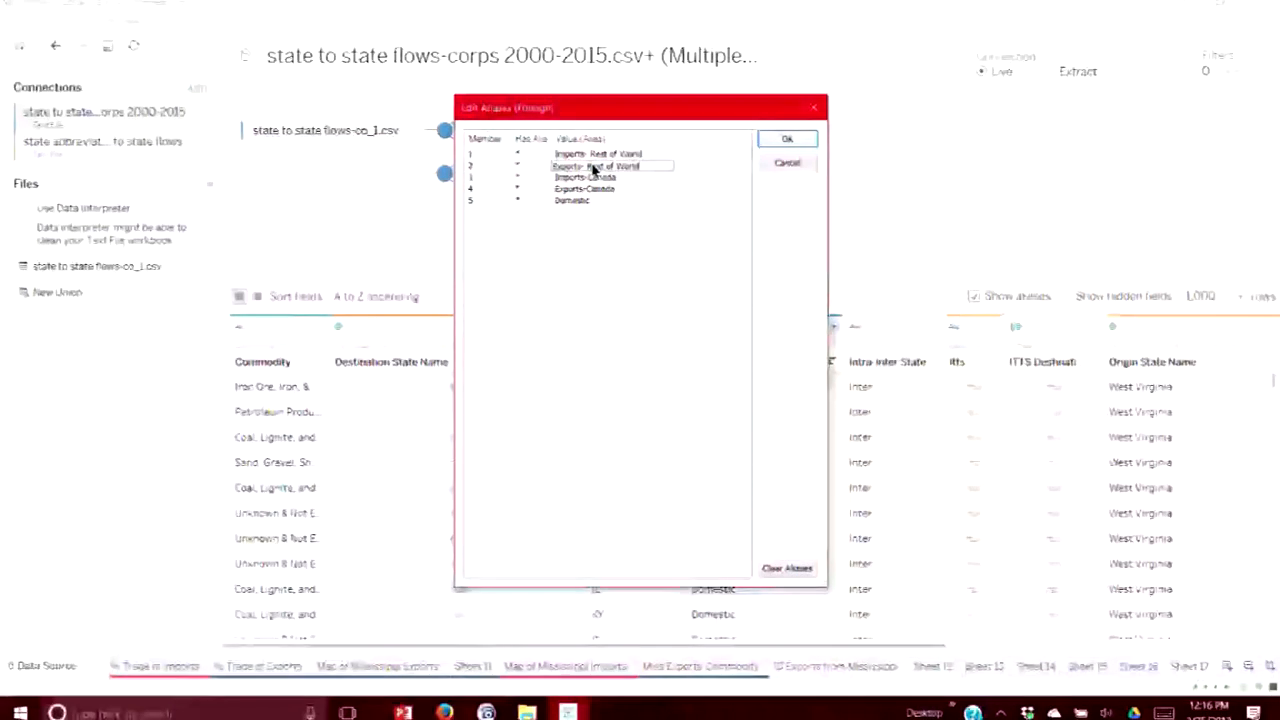
click(787, 139)
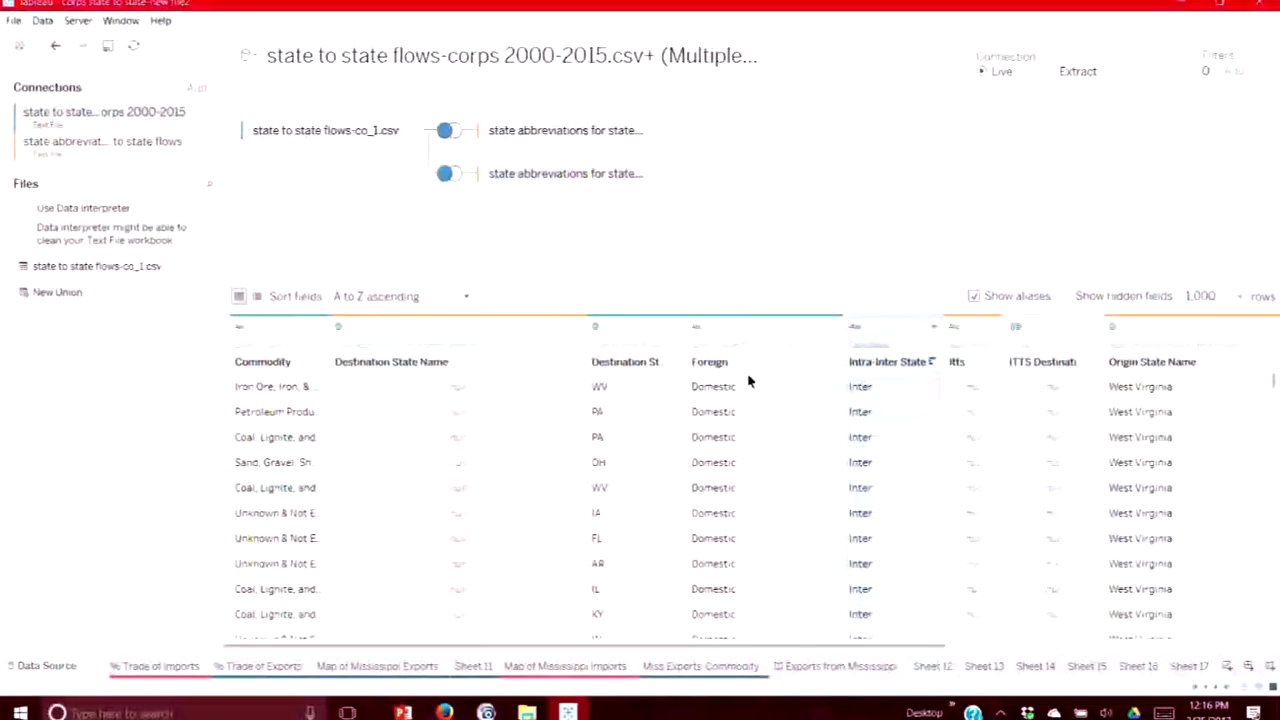
Check the Foreign values in the data rows and review the field's alias list without changing it
scroll(766, 409, down, 5)
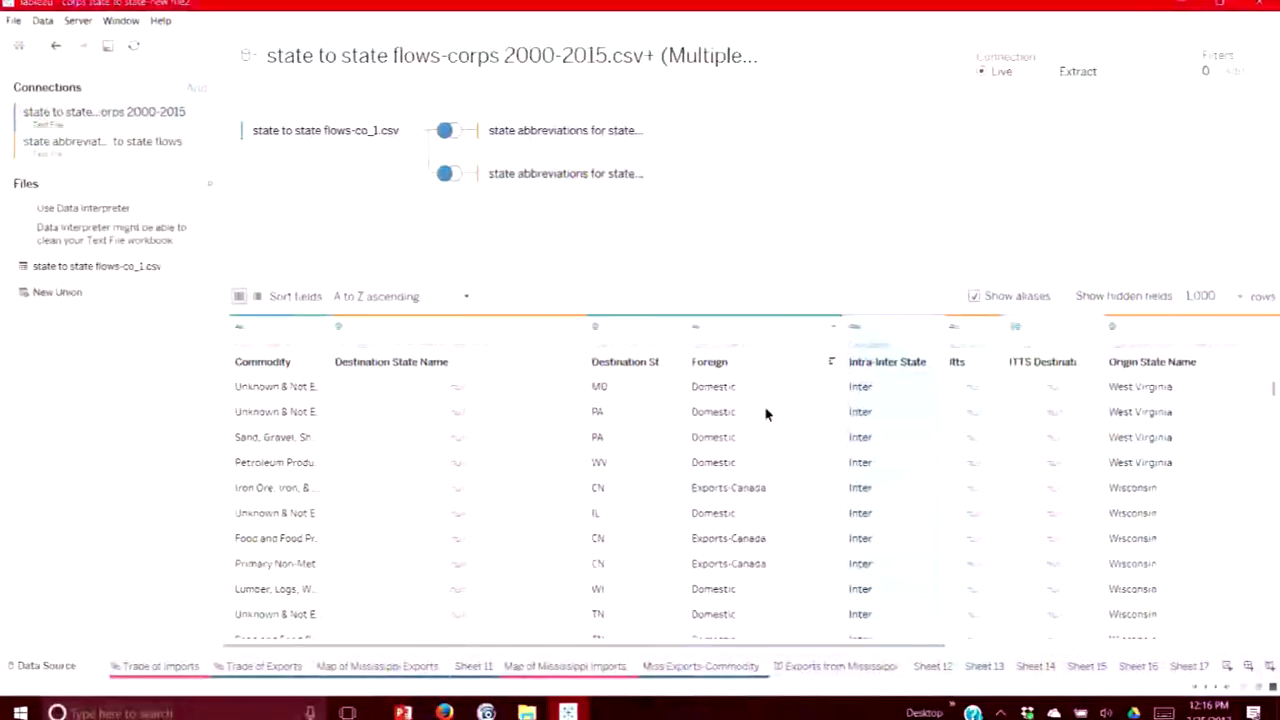
scroll(762, 444, down, 6)
scroll(763, 448, up, 14)
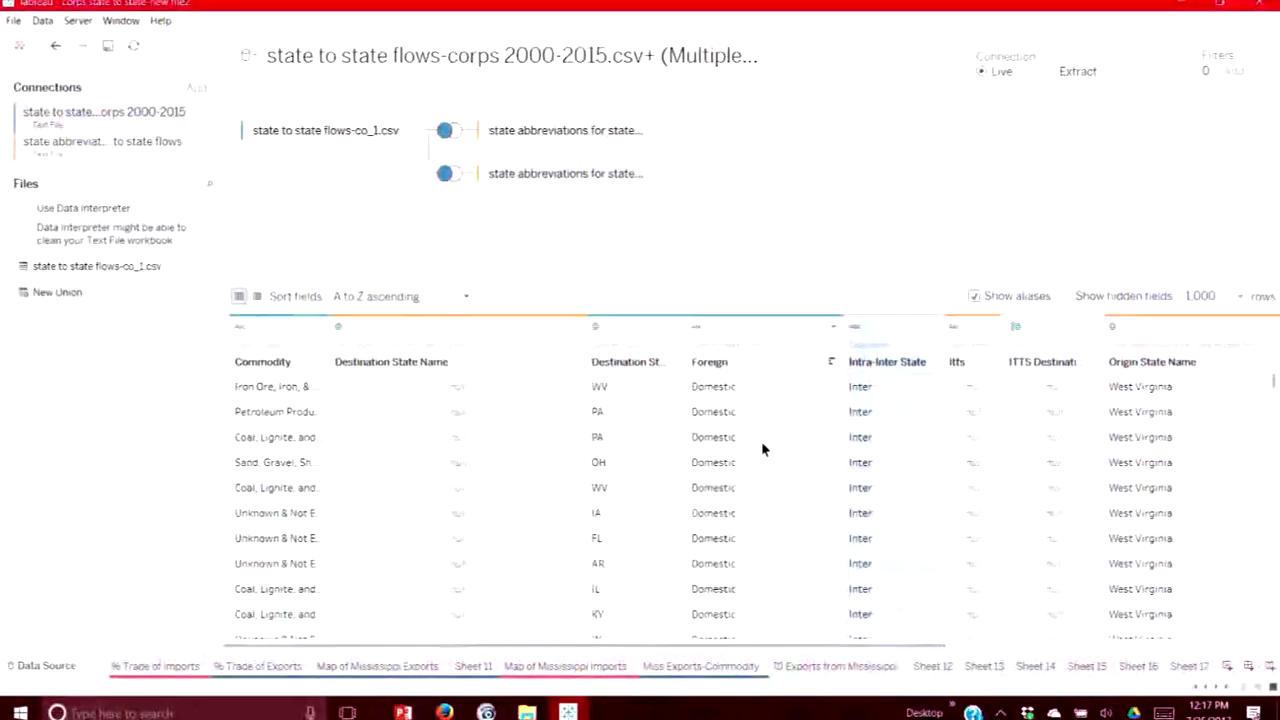
click(834, 329)
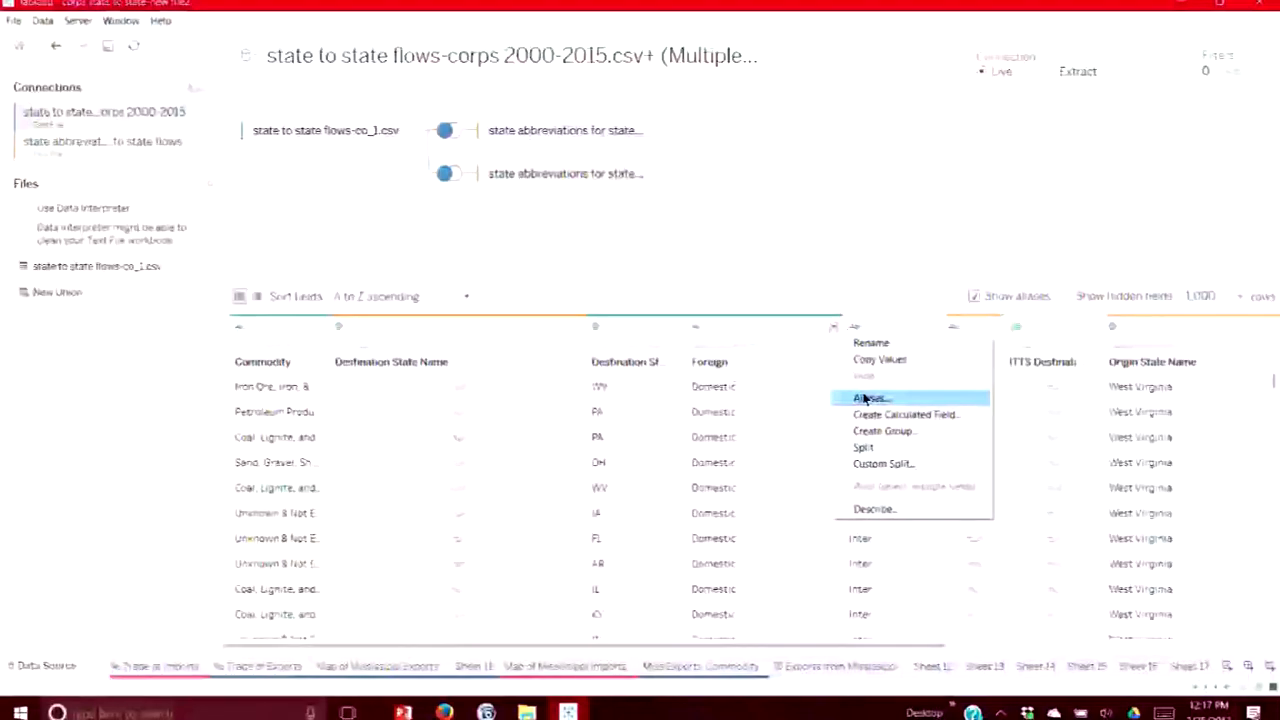
click(868, 398)
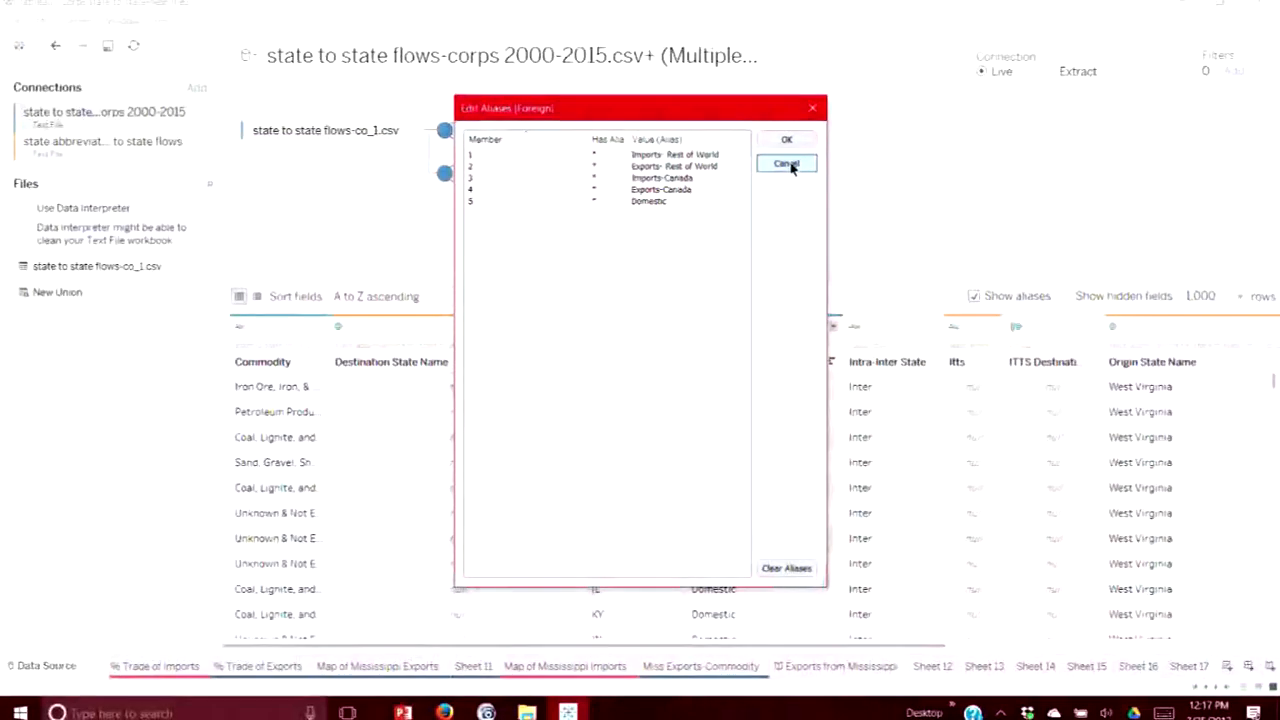
click(786, 164)
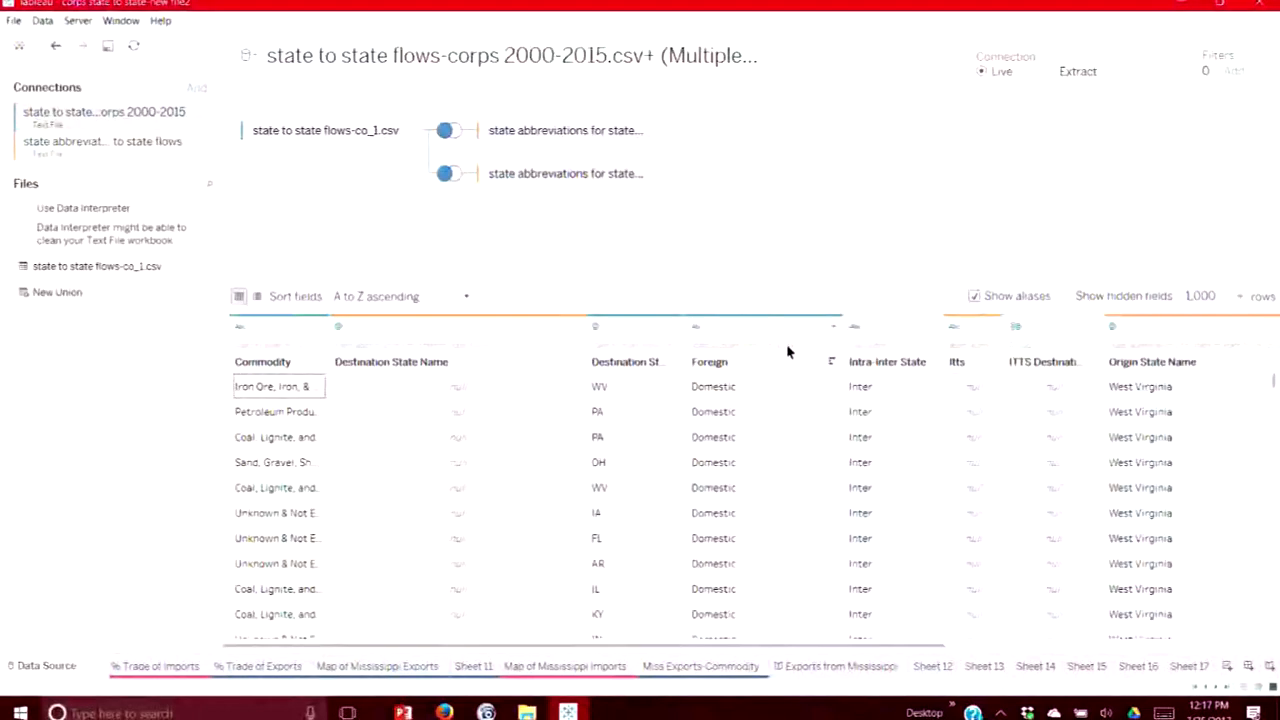
Look through the Foreign values in the data rows and sort the rows by the Foreign field
scroll(805, 469, down, 10)
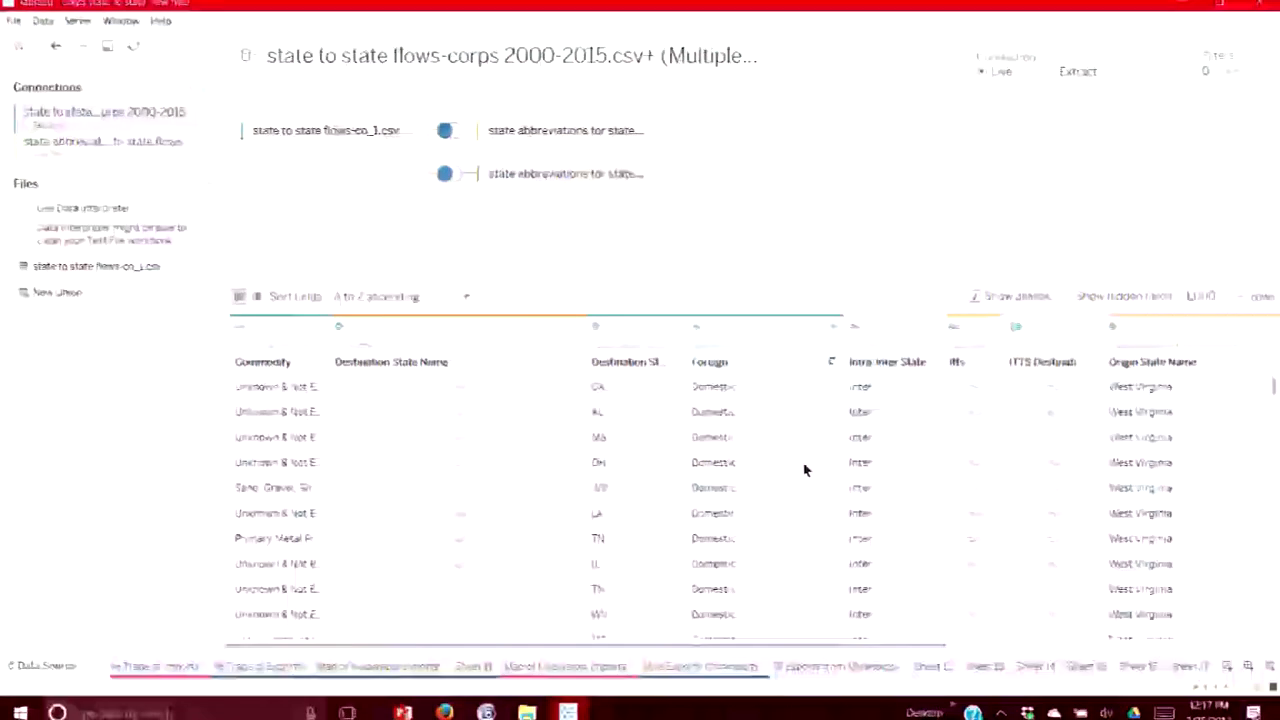
scroll(805, 469, down, 10)
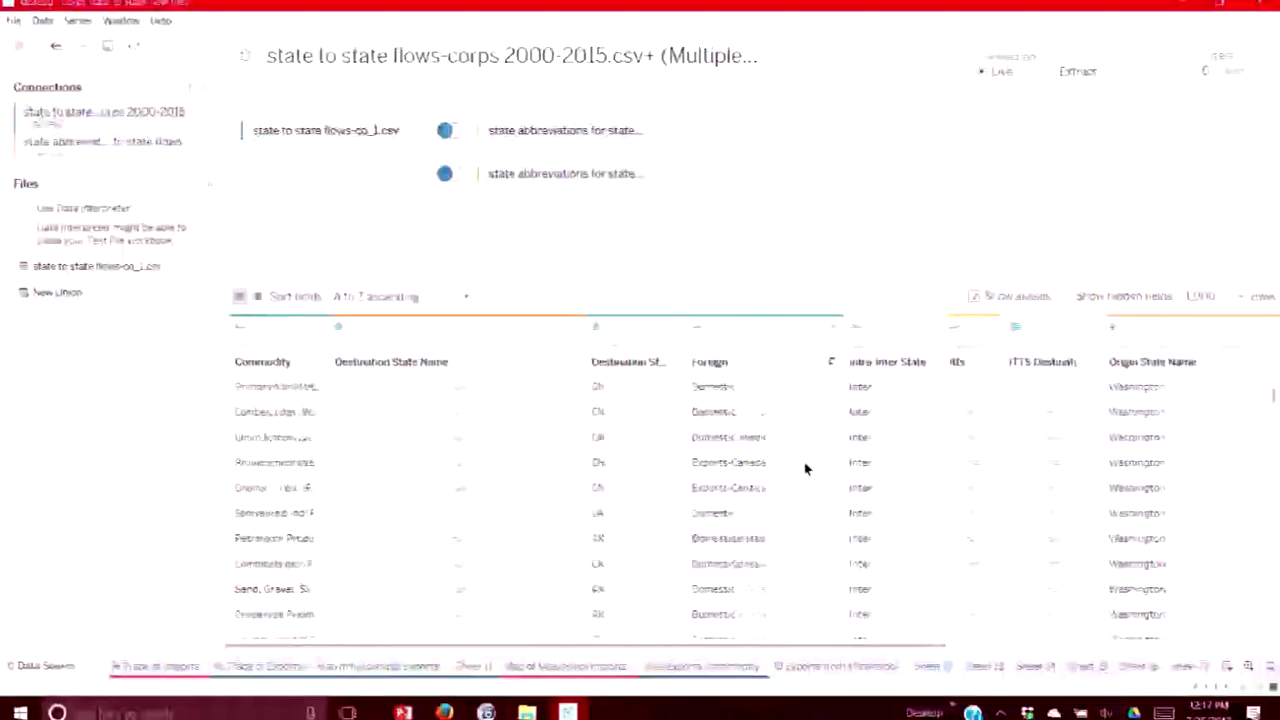
scroll(805, 469, down, 10)
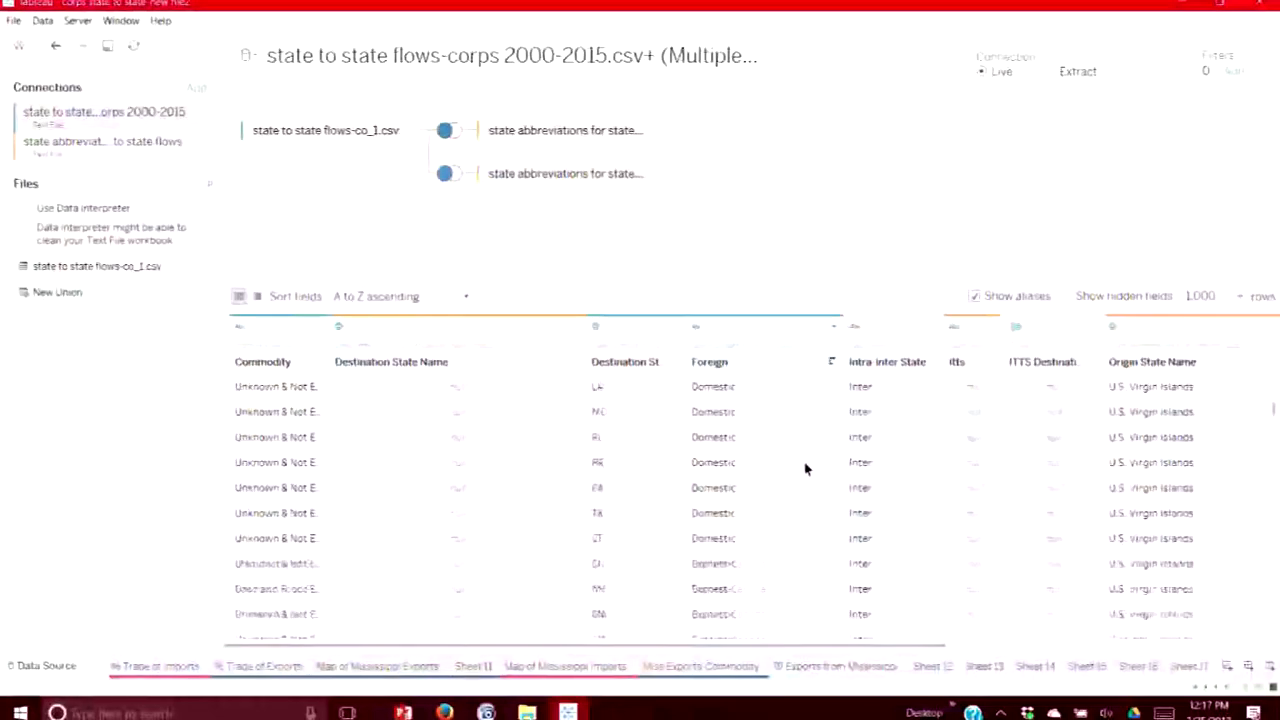
scroll(805, 469, down, 3)
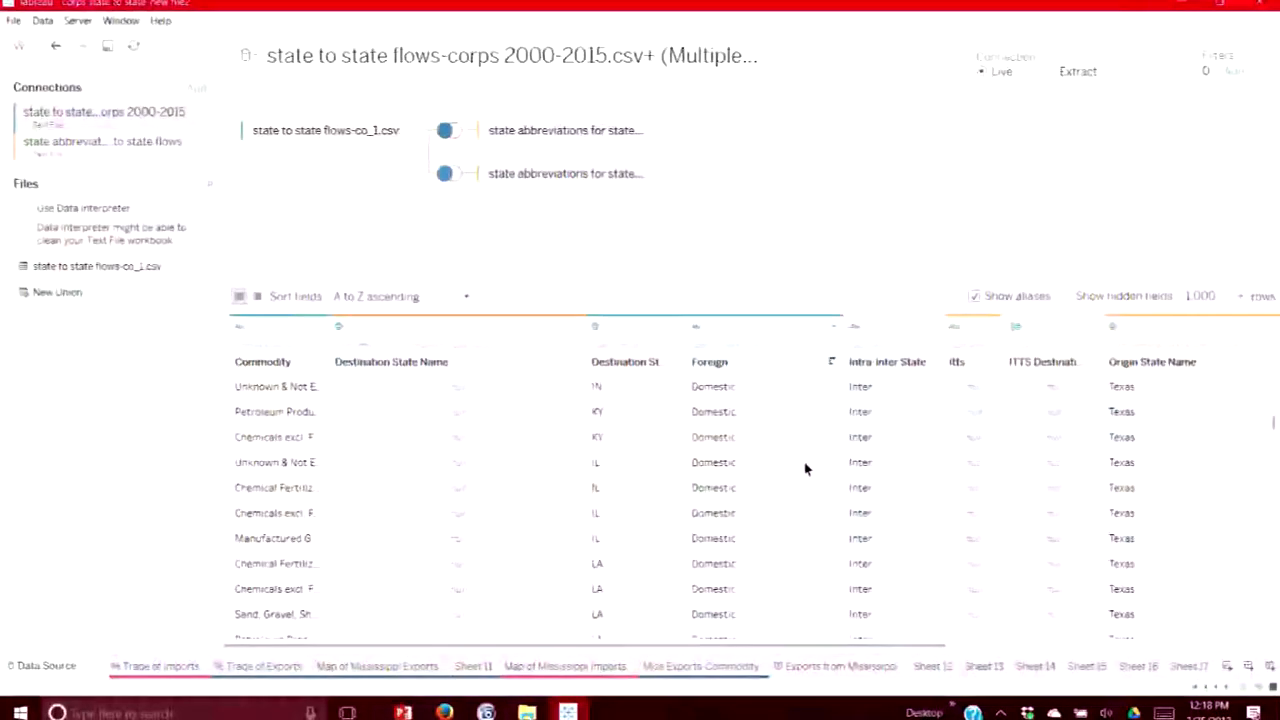
scroll(805, 469, down, 10)
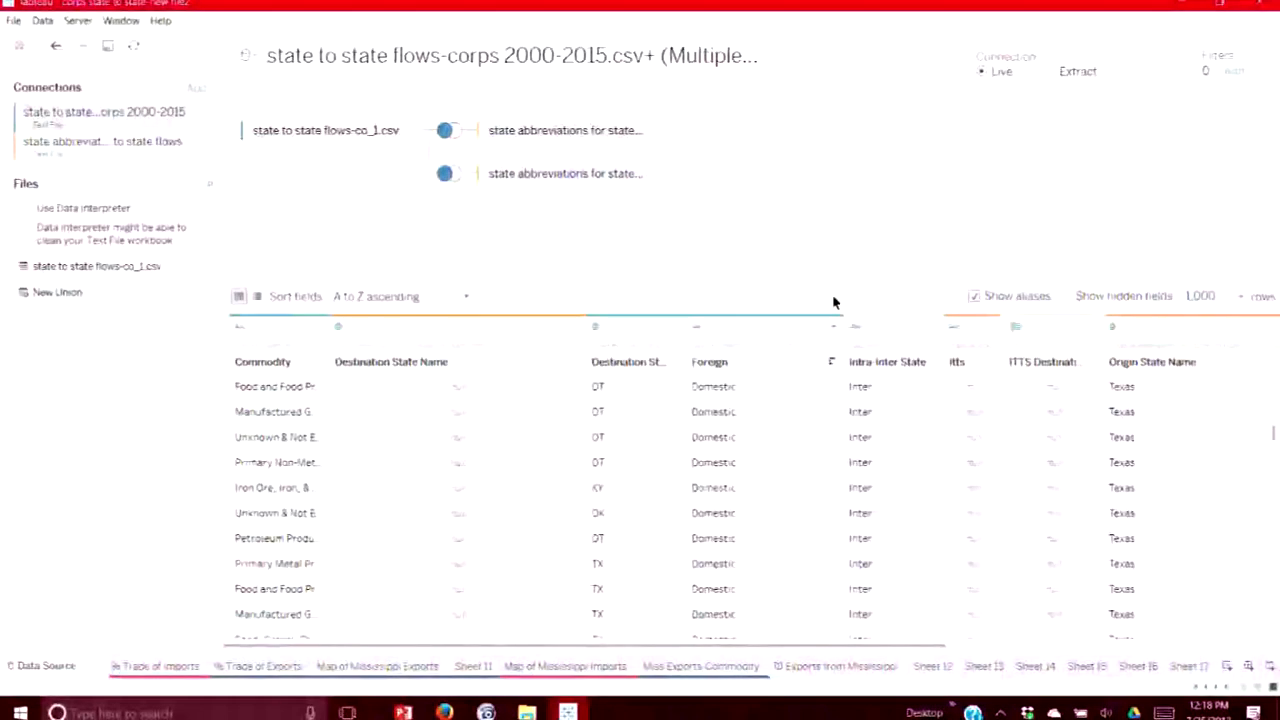
click(835, 330)
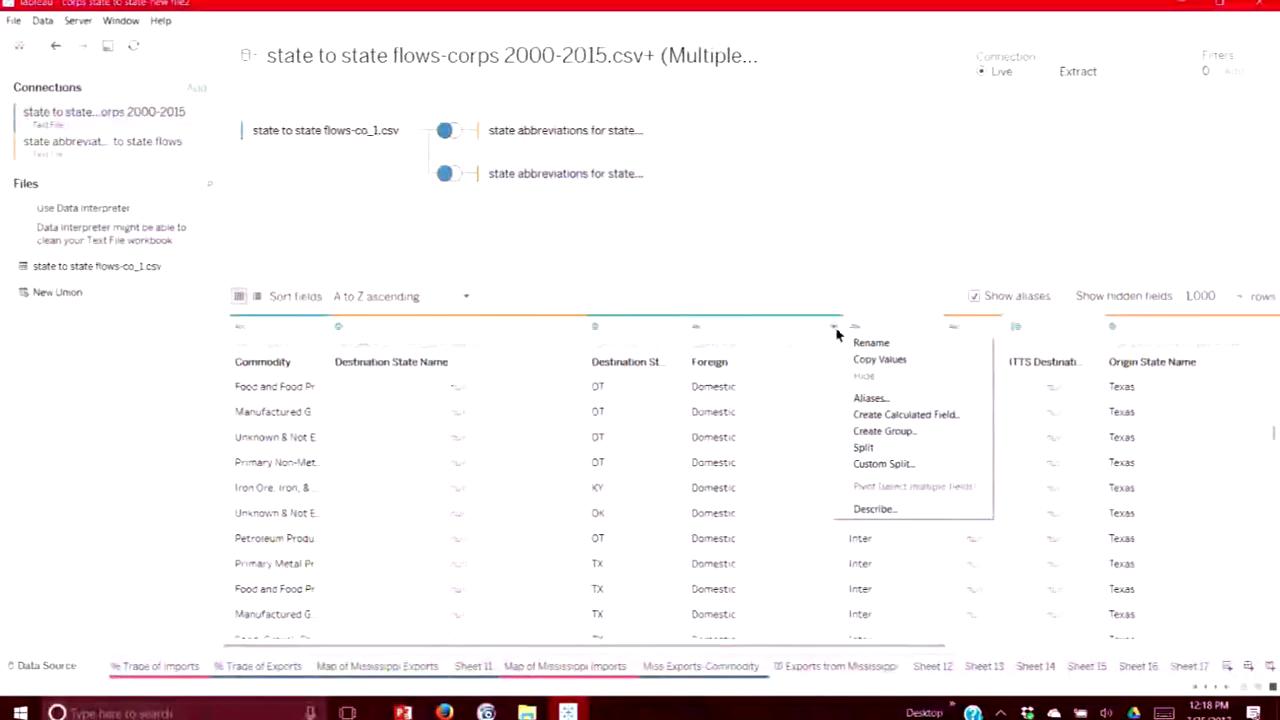
click(835, 331)
click(831, 363)
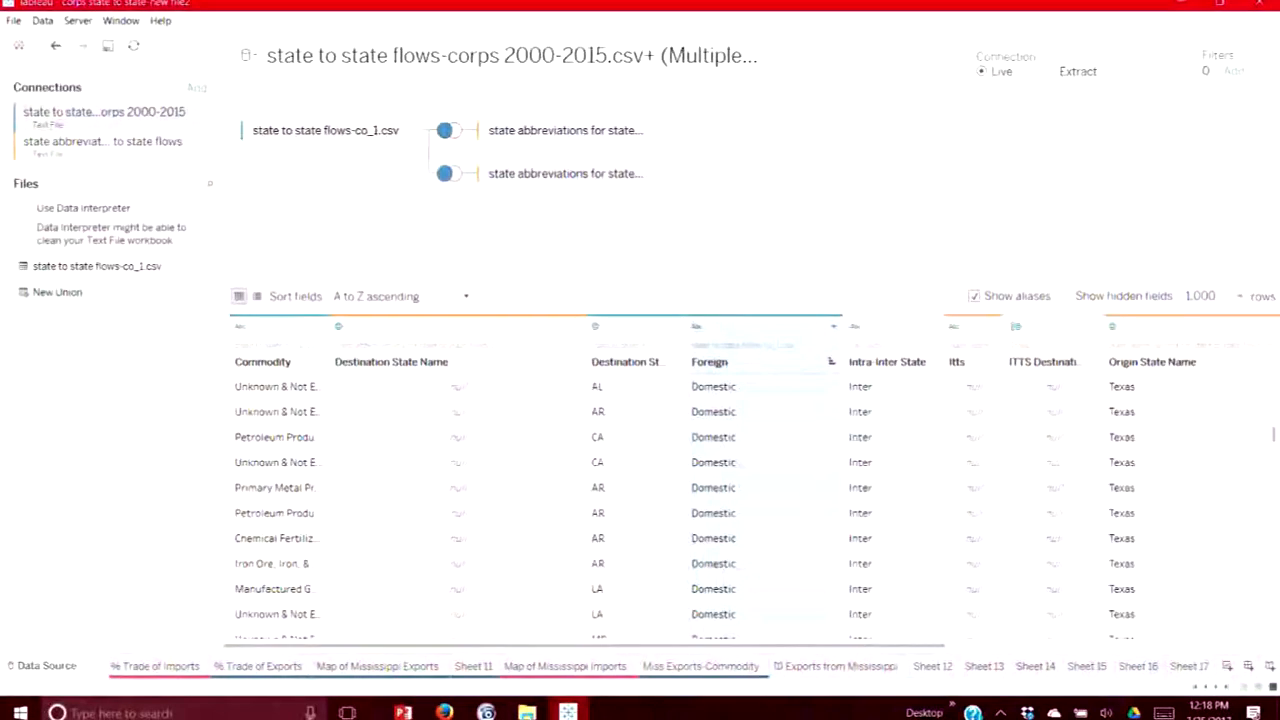
Examine the Foreign, Itts and ITTS Destination values in the rows near the end of the sorted data grid
drag(1273, 440, 1143, 645)
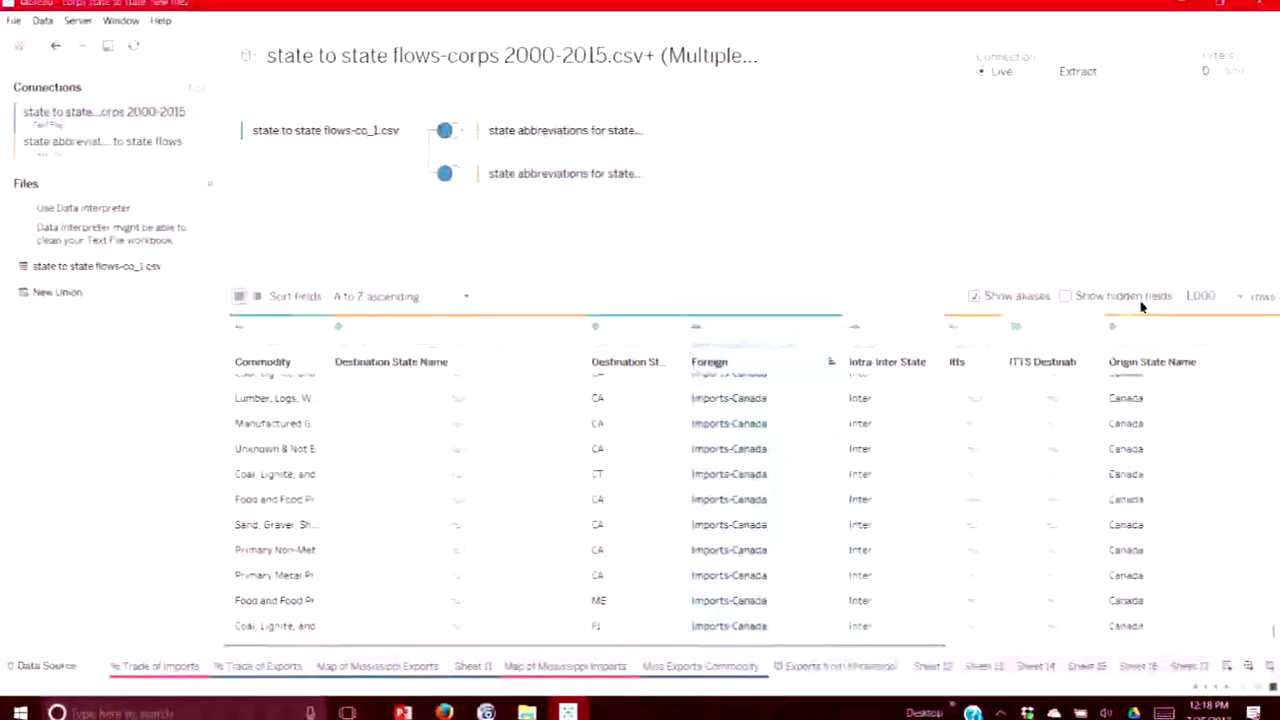
scroll(645, 488, up, 3)
scroll(645, 488, up, 3)
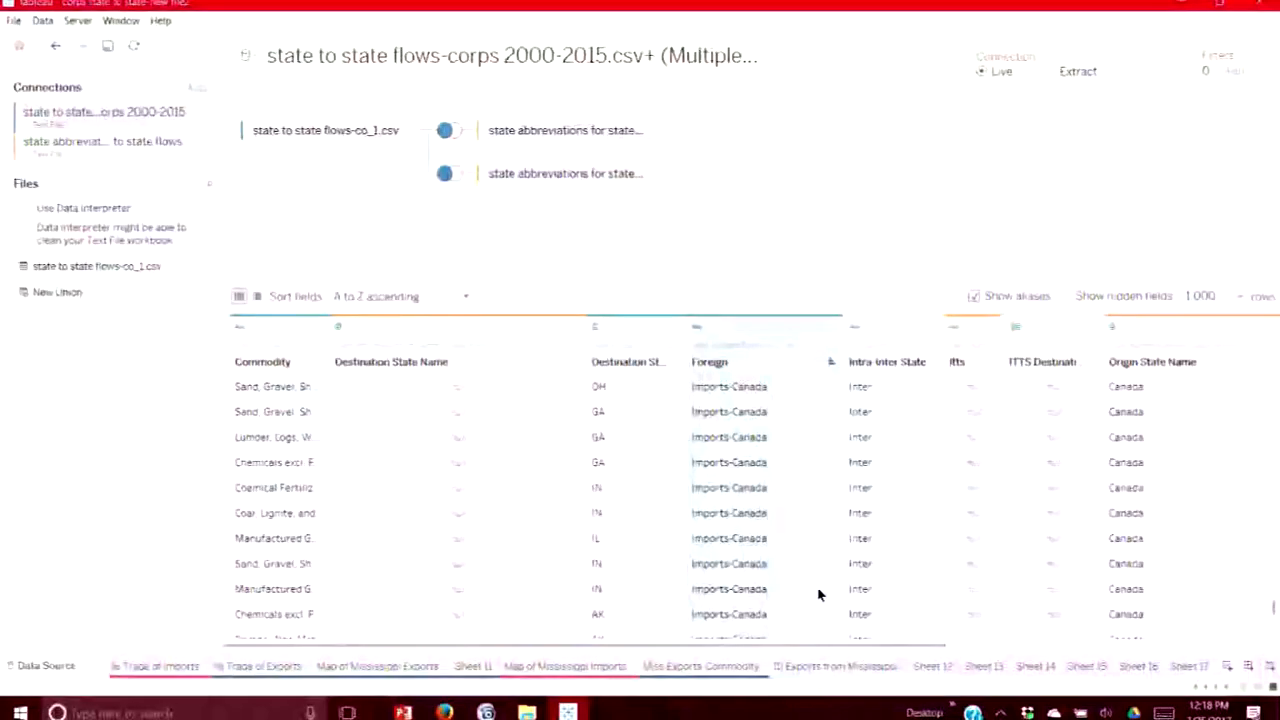
scroll(797, 486, up, 5)
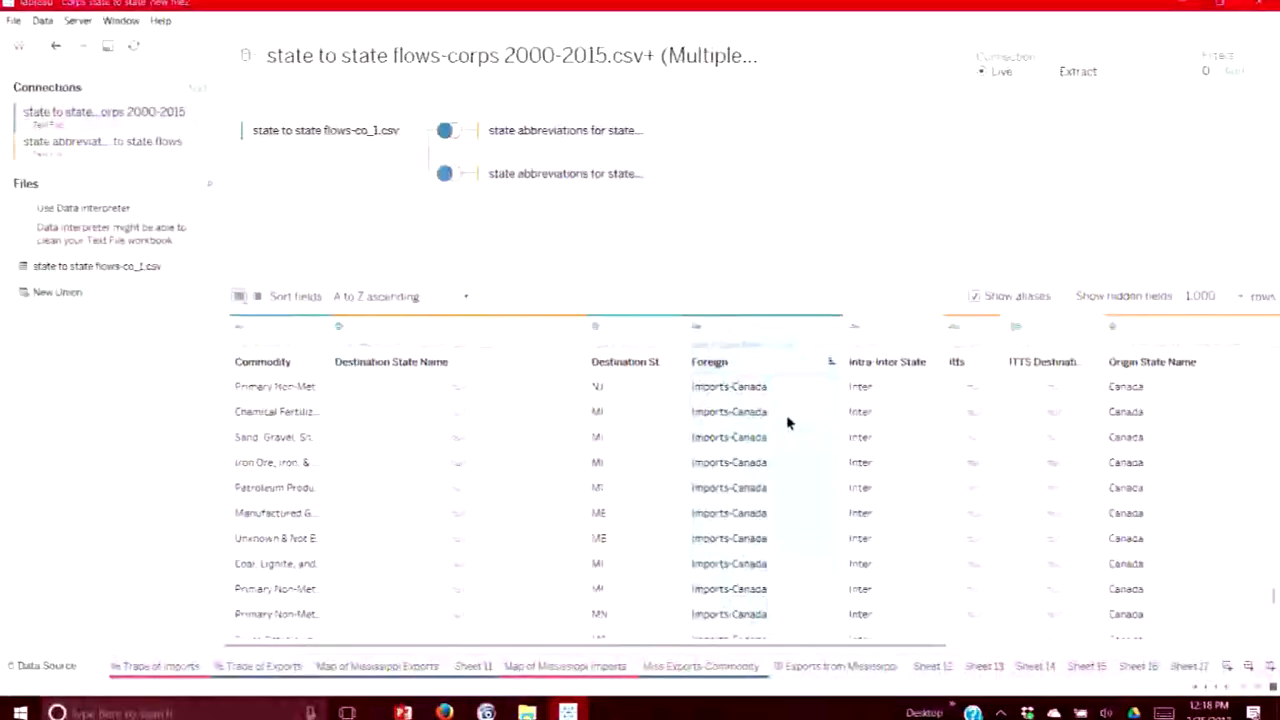
scroll(779, 411, up, 3)
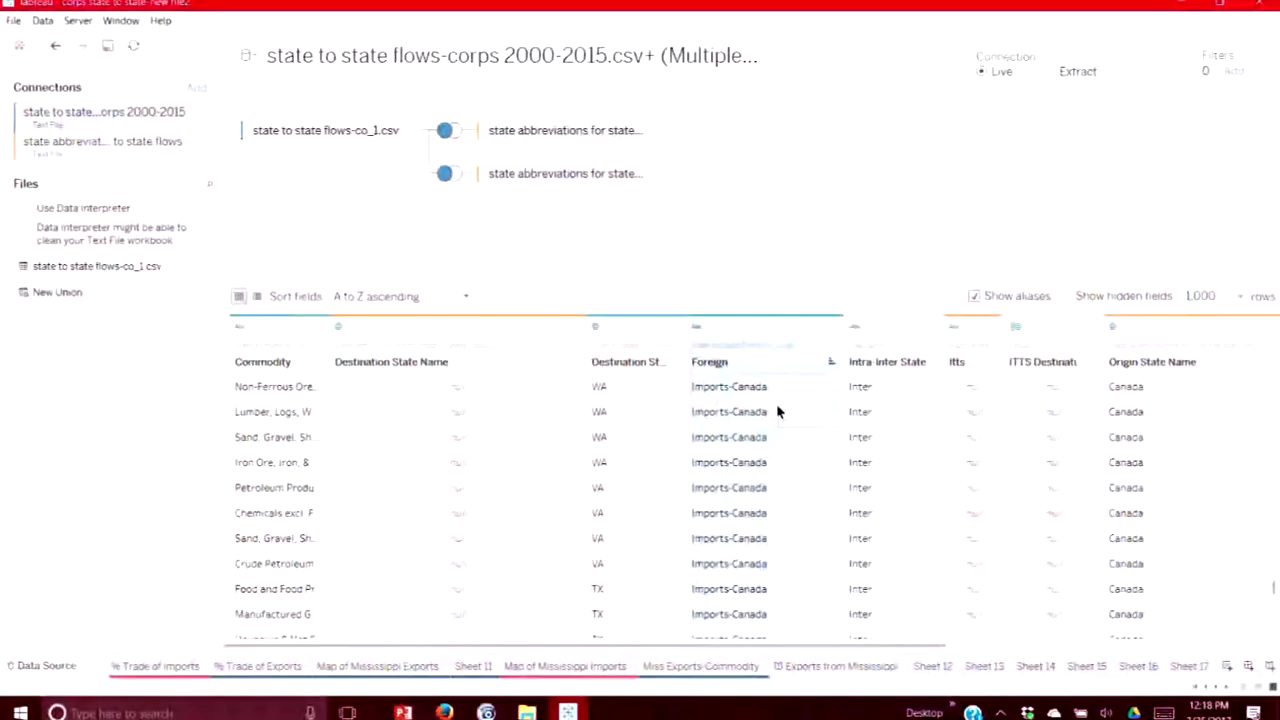
scroll(776, 411, up, 2)
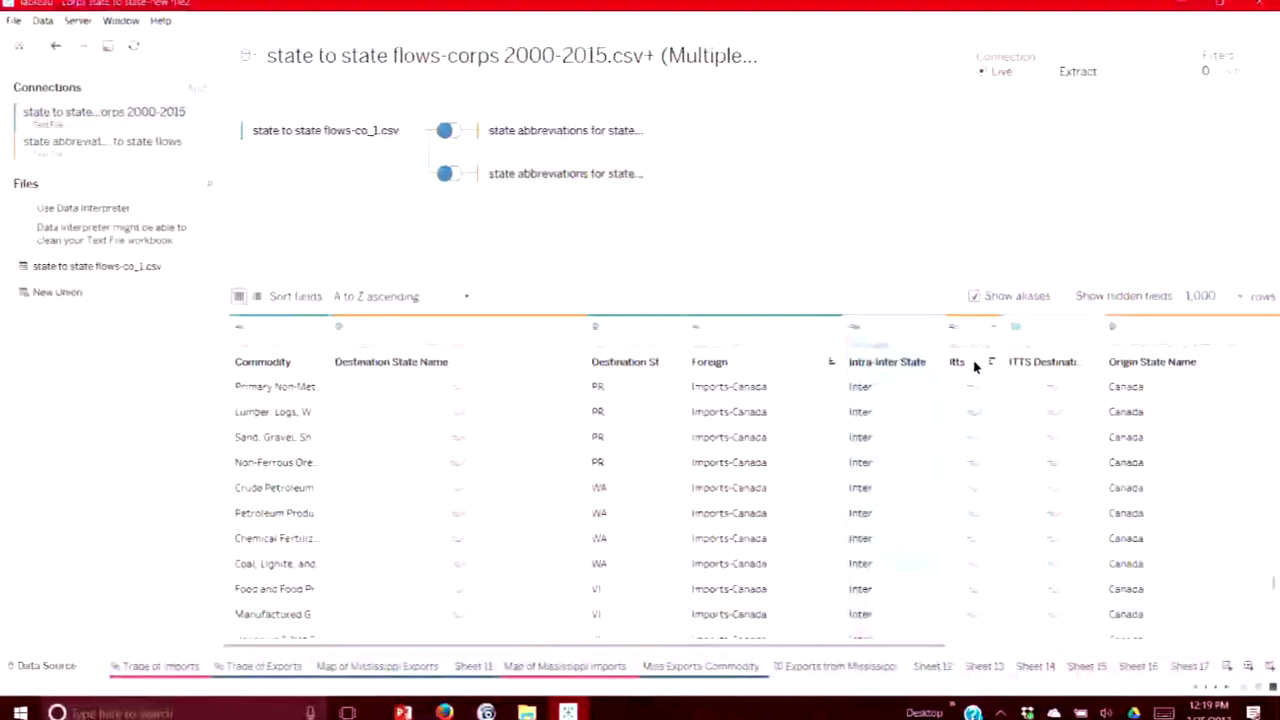
scroll(984, 388, down, 4)
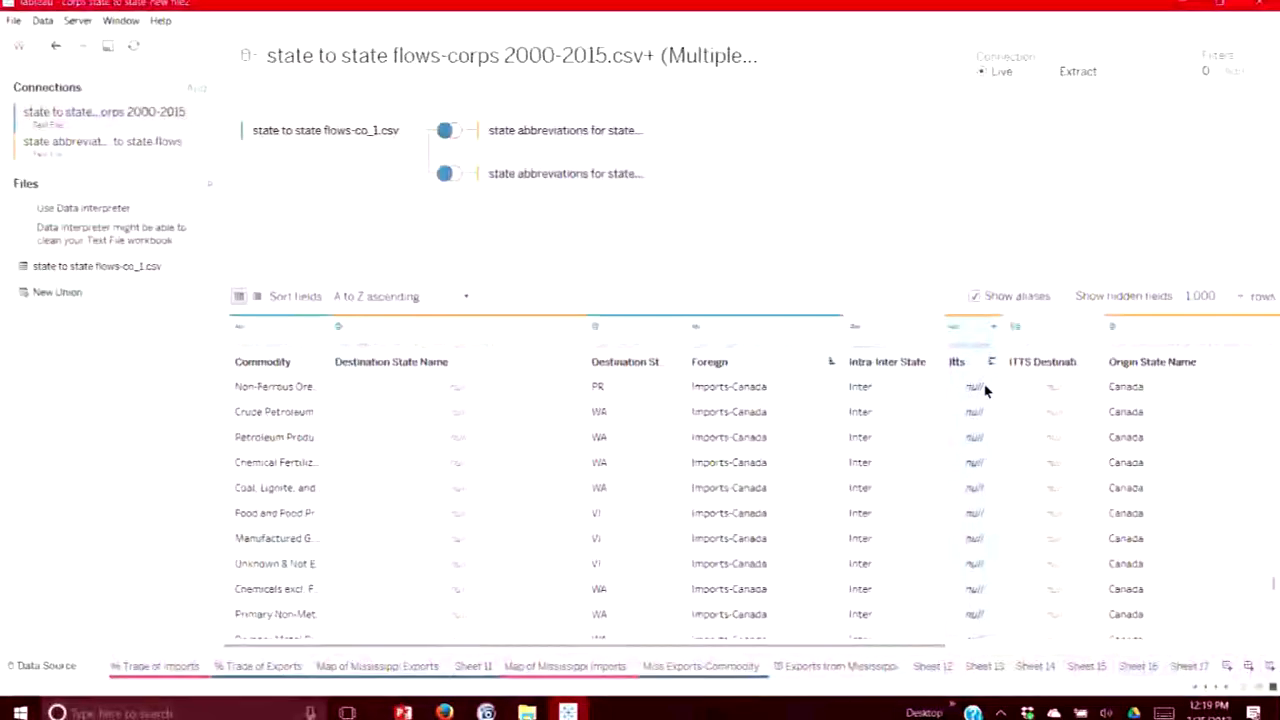
scroll(982, 387, up, 5)
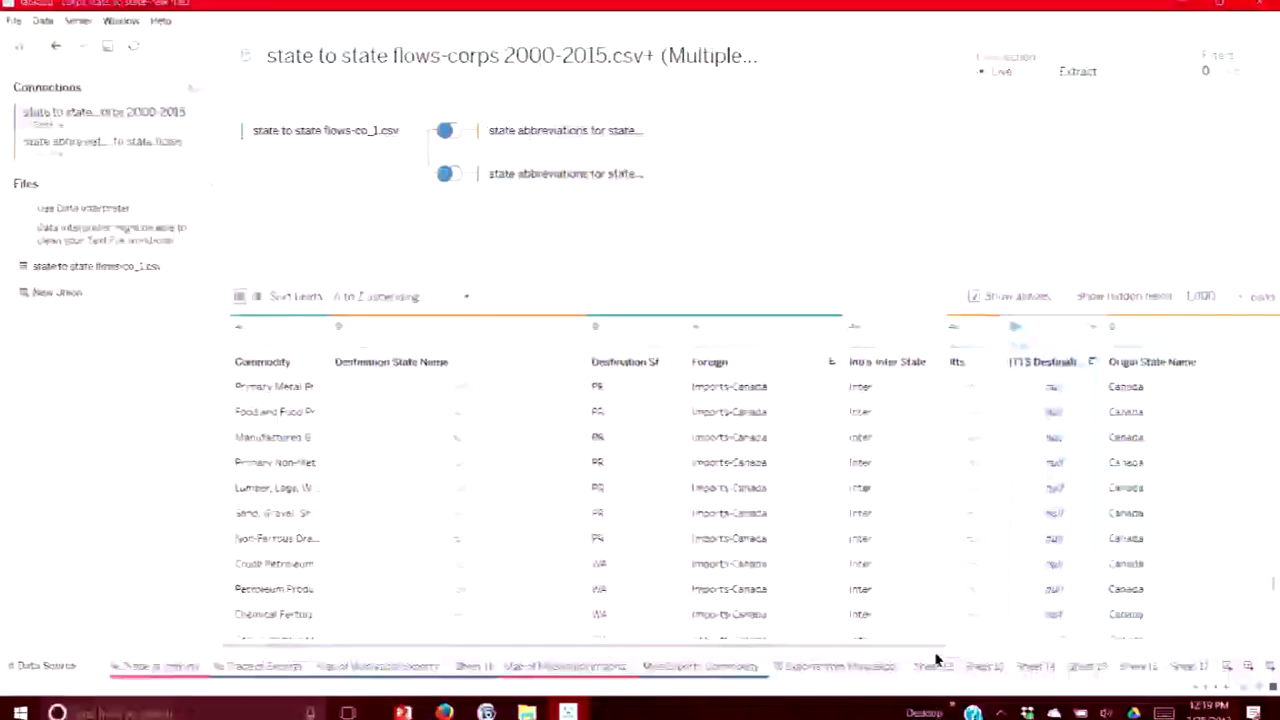
Rename the Tons (English) field as "Tons (mtons)"
drag(937, 650, 1105, 662)
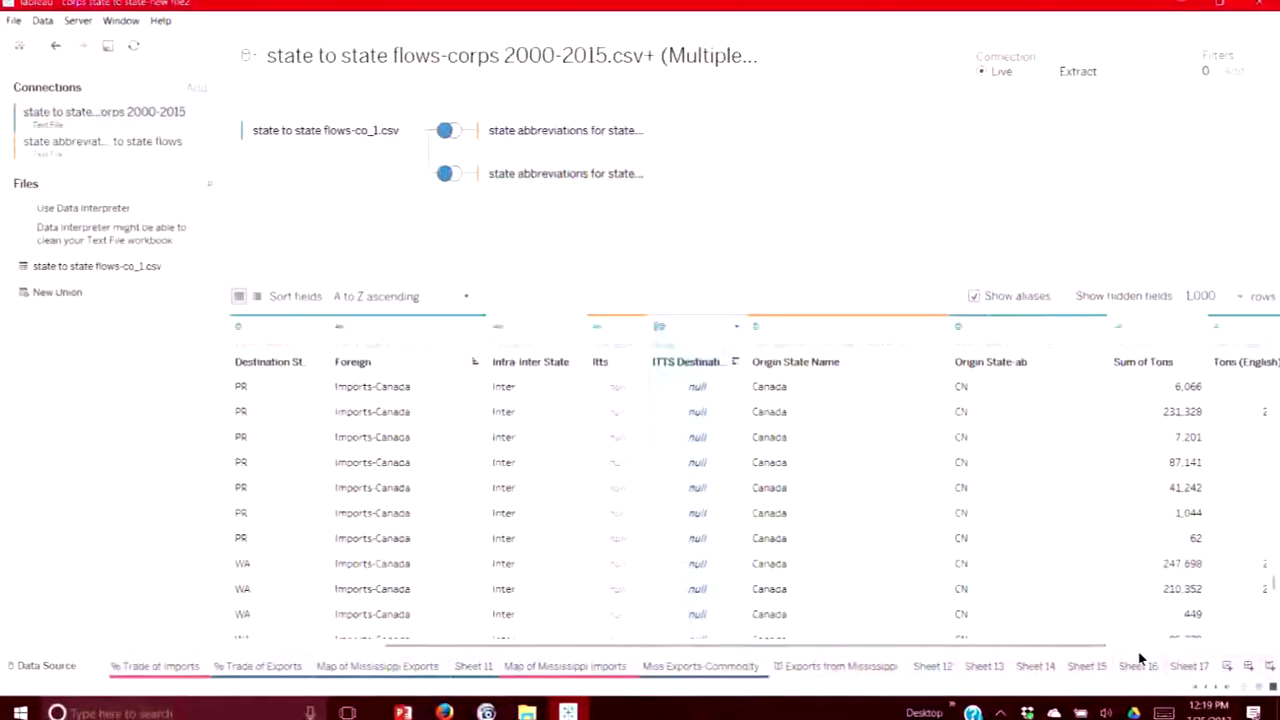
drag(1106, 657, 1160, 657)
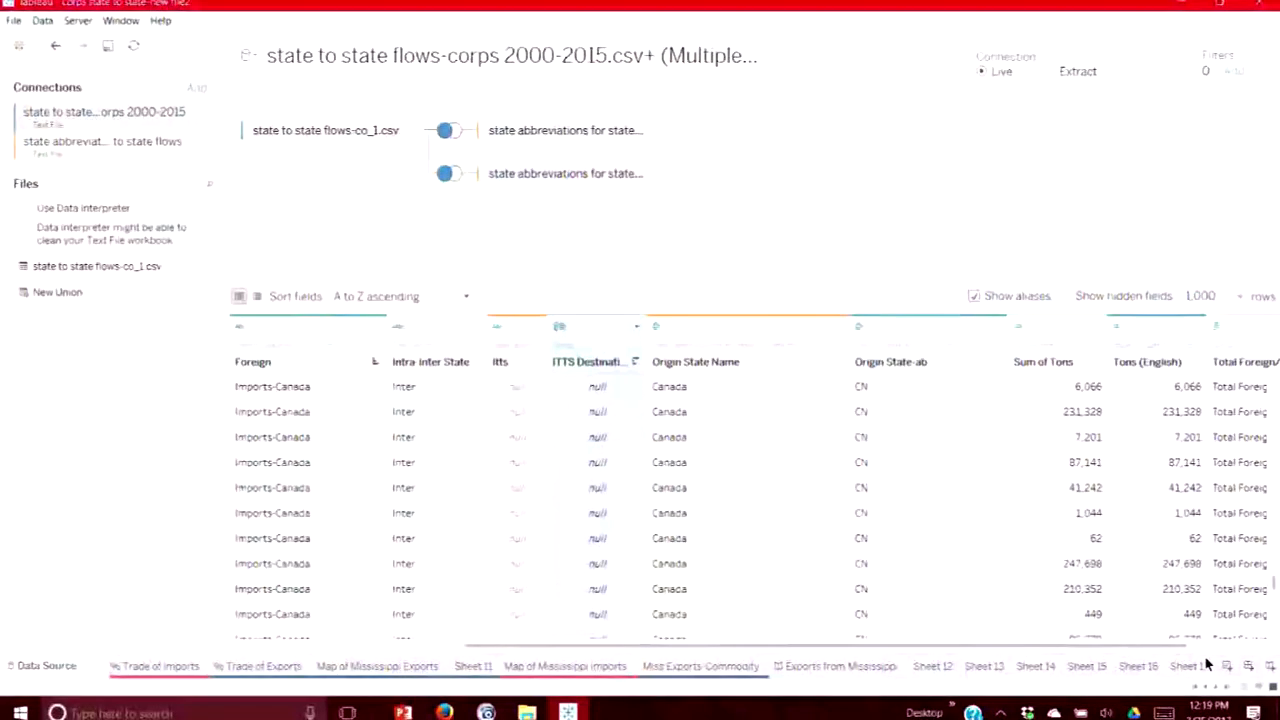
right_click(1163, 364)
click(1166, 368)
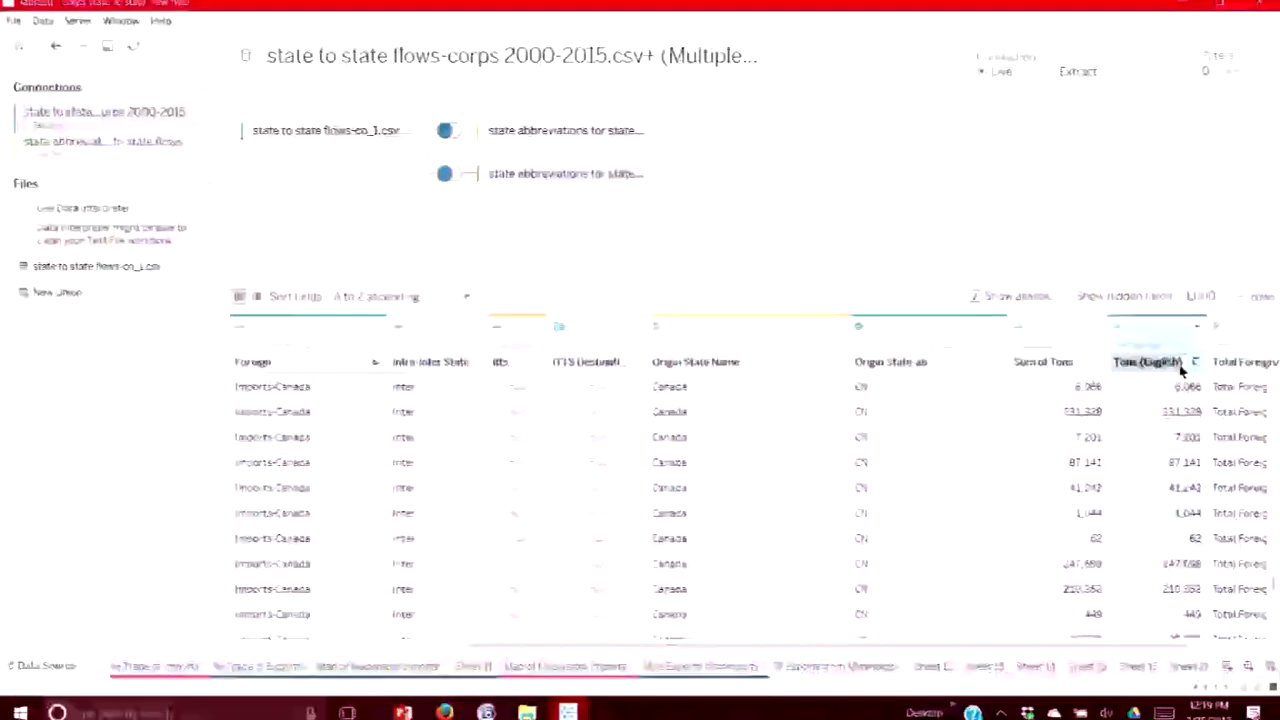
click(1149, 391)
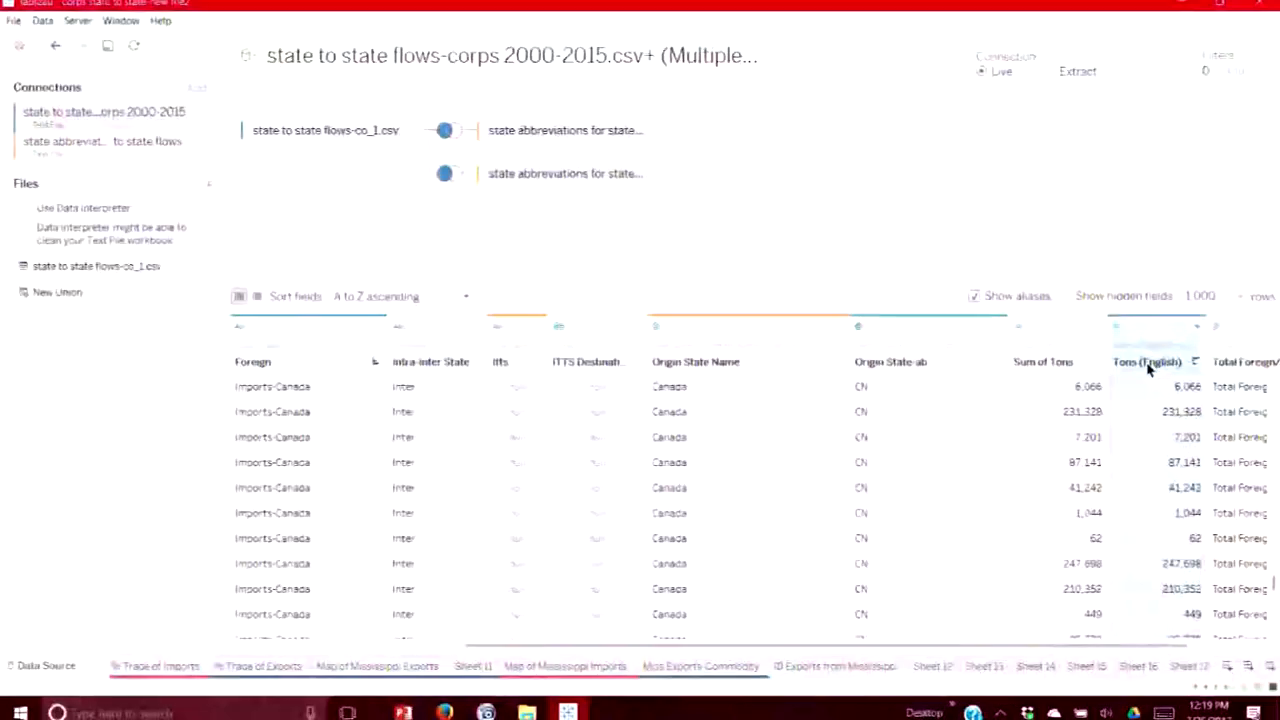
right_click(1148, 369)
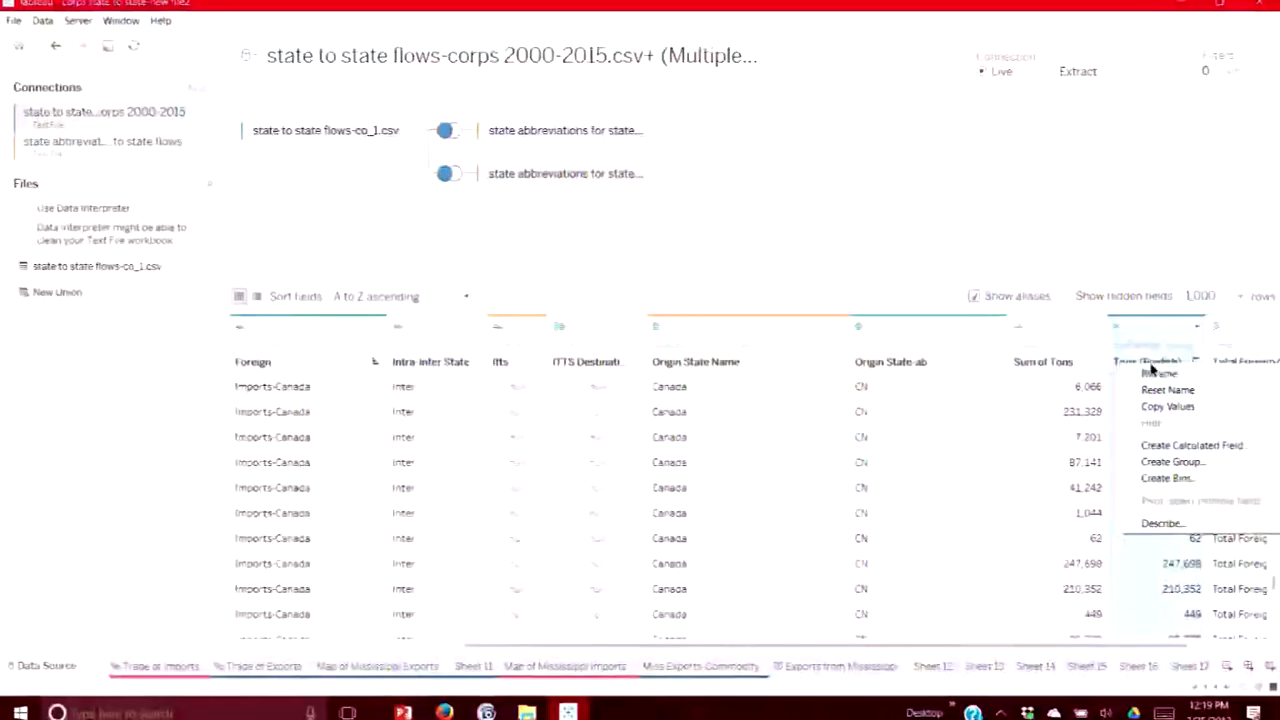
click(1155, 372)
double_click(1152, 367)
text(h)
text(to)
text(ns)
key(Return)
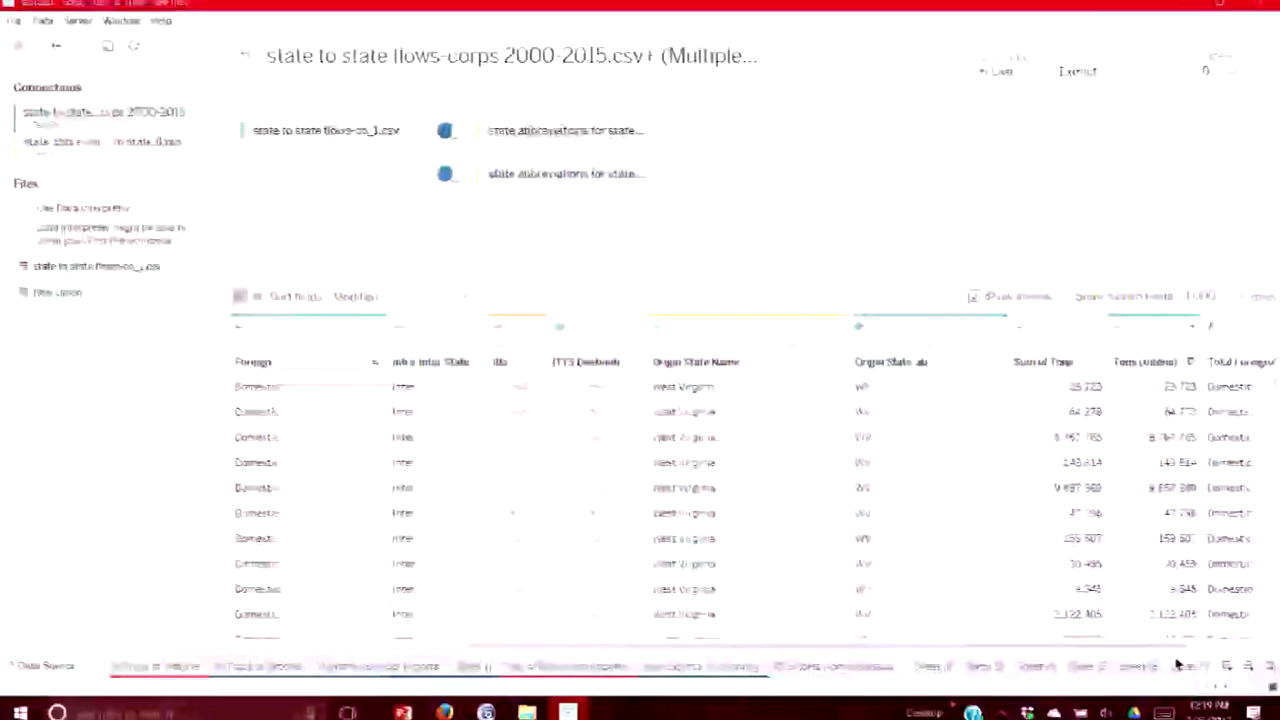
click(1222, 647)
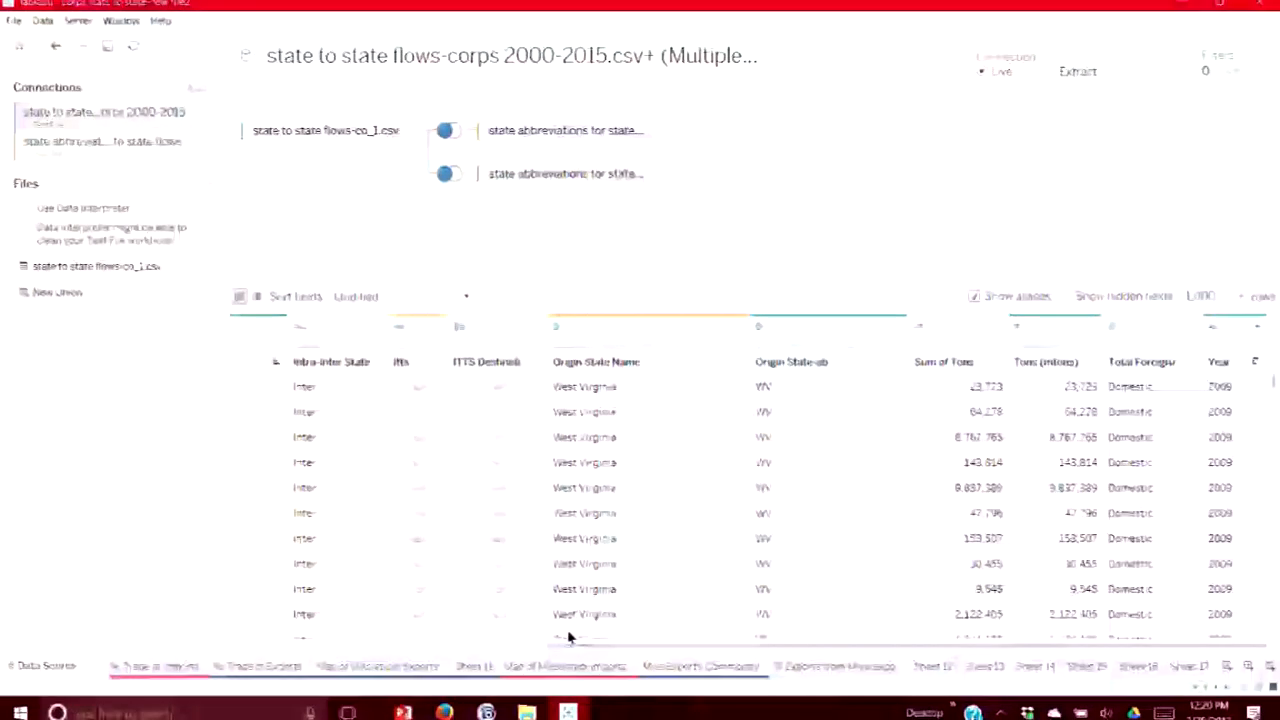
Sort the data grid's fields in A to Z ascending order
drag(623, 649, 298, 690)
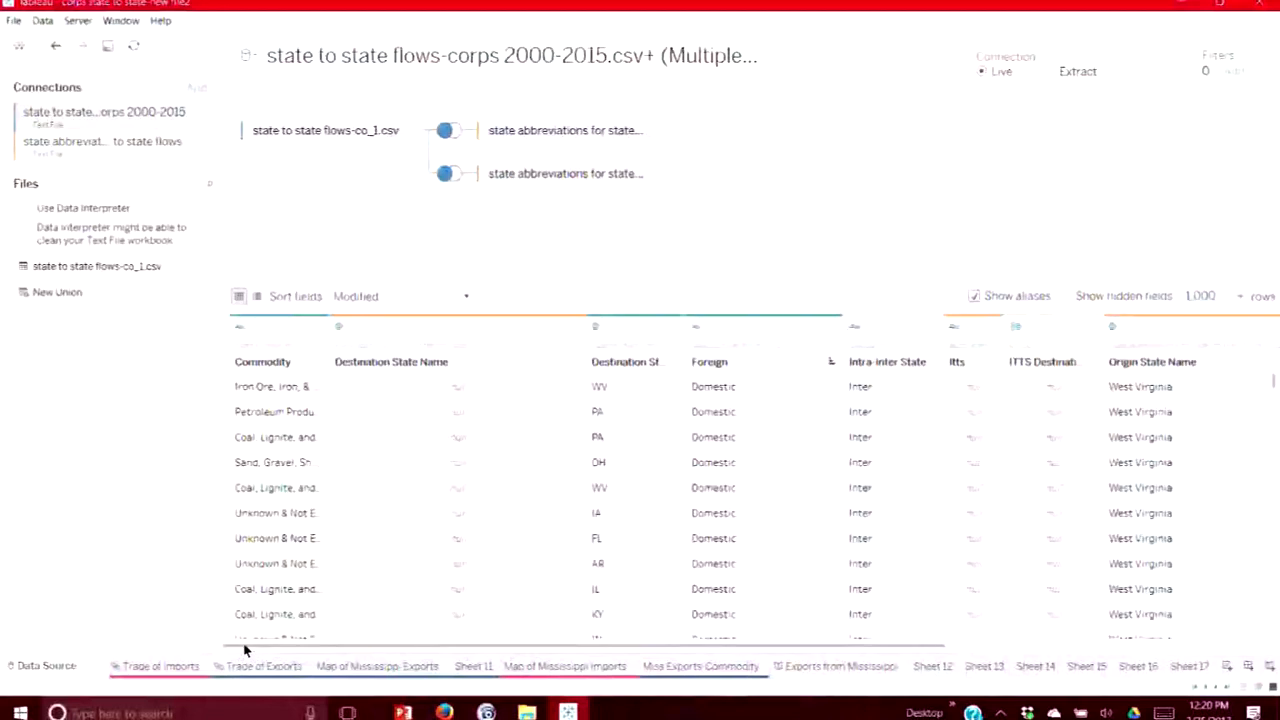
click(466, 296)
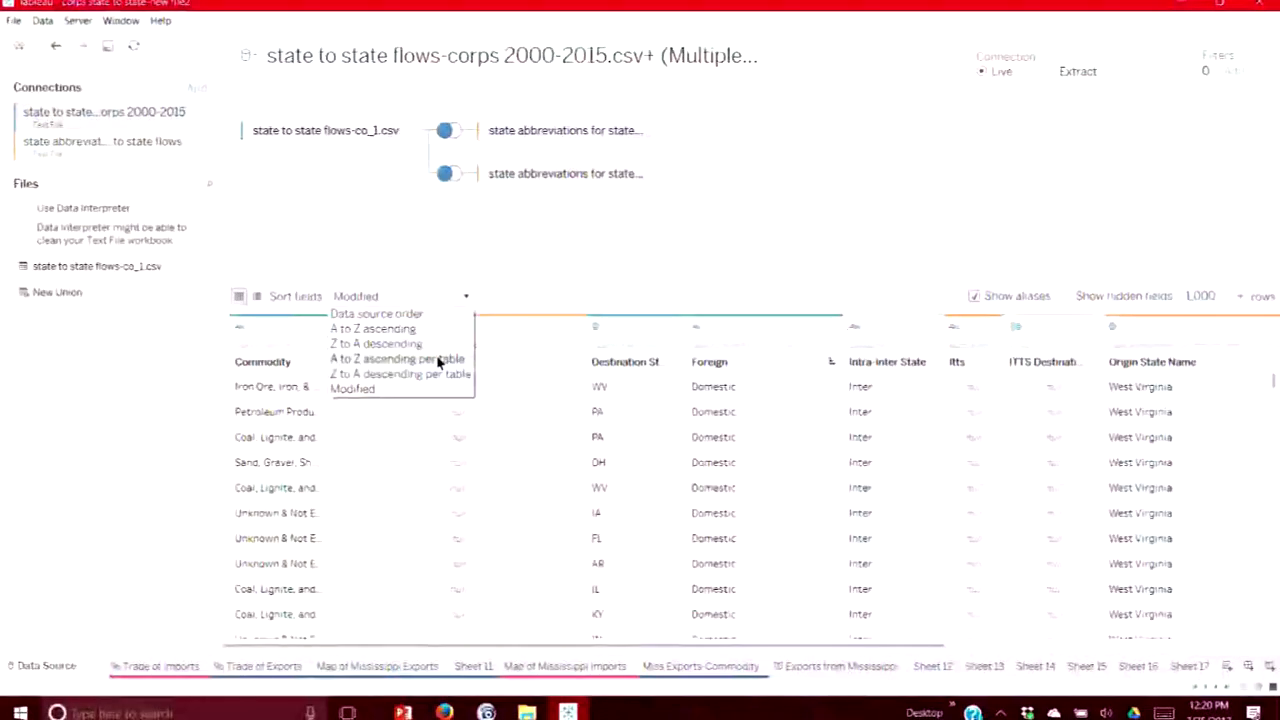
click(431, 330)
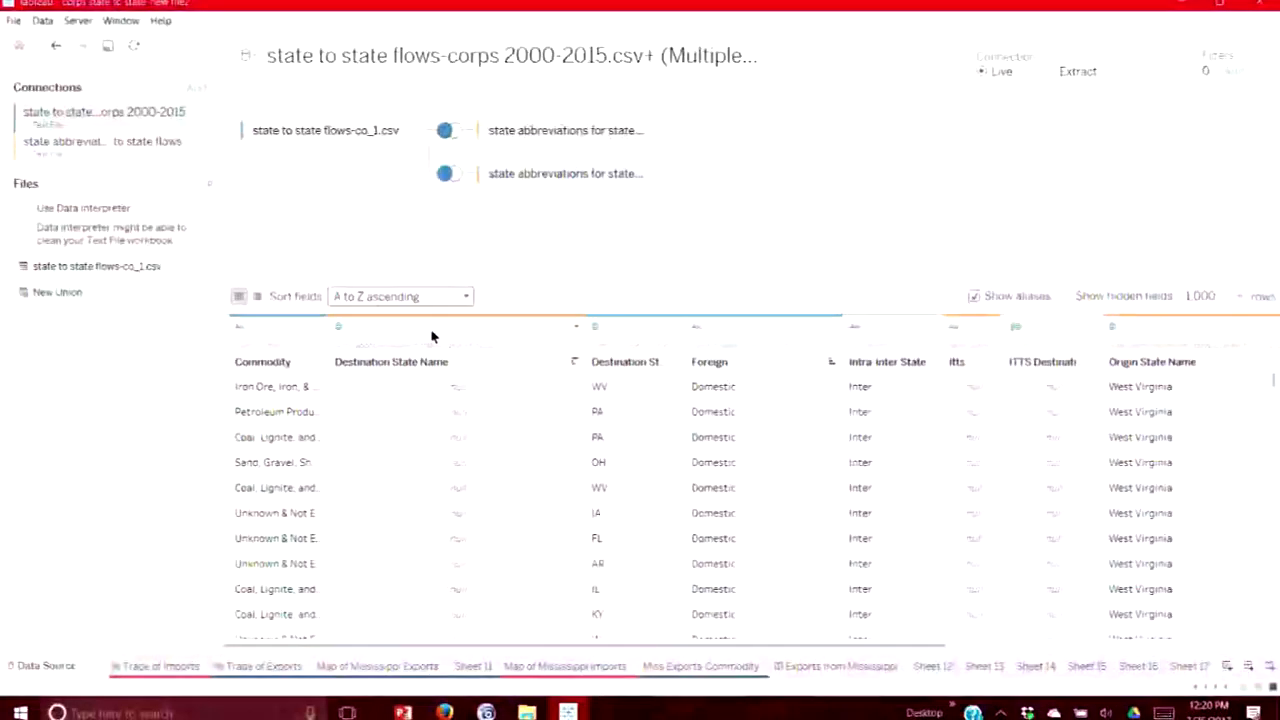
Review the alias list of the Commodity field and close it without making changes
click(320, 328)
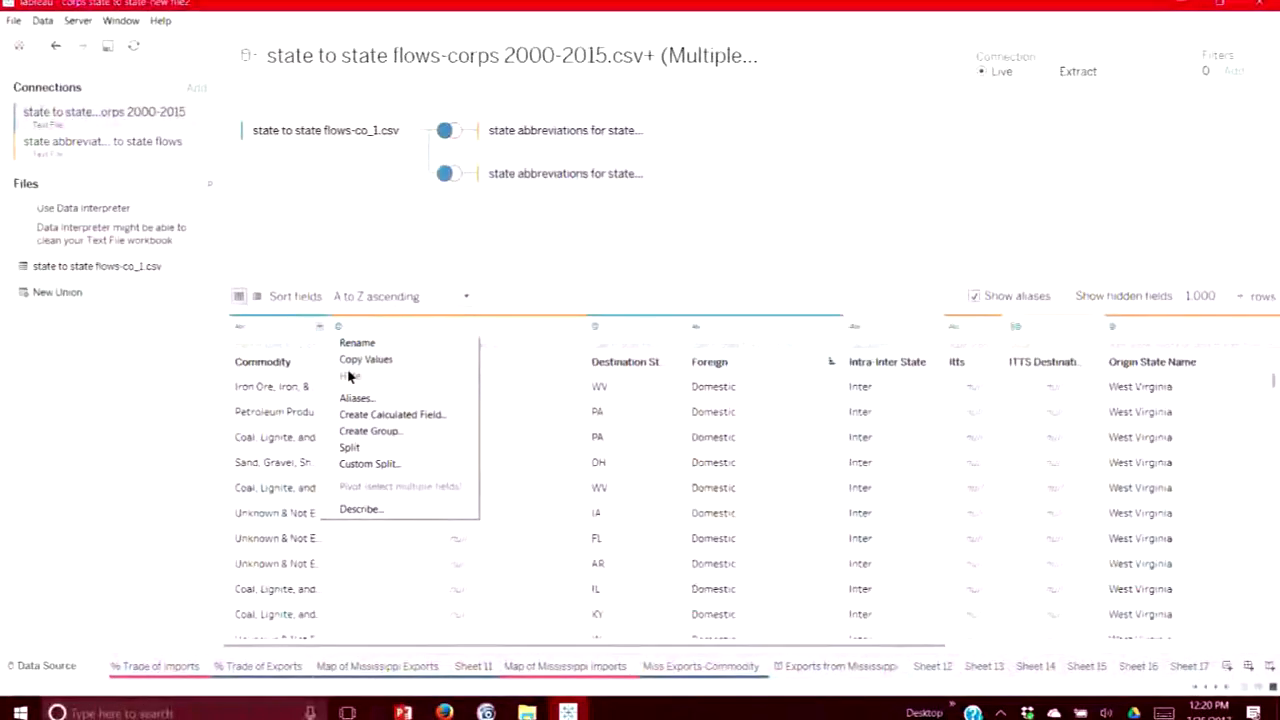
click(378, 397)
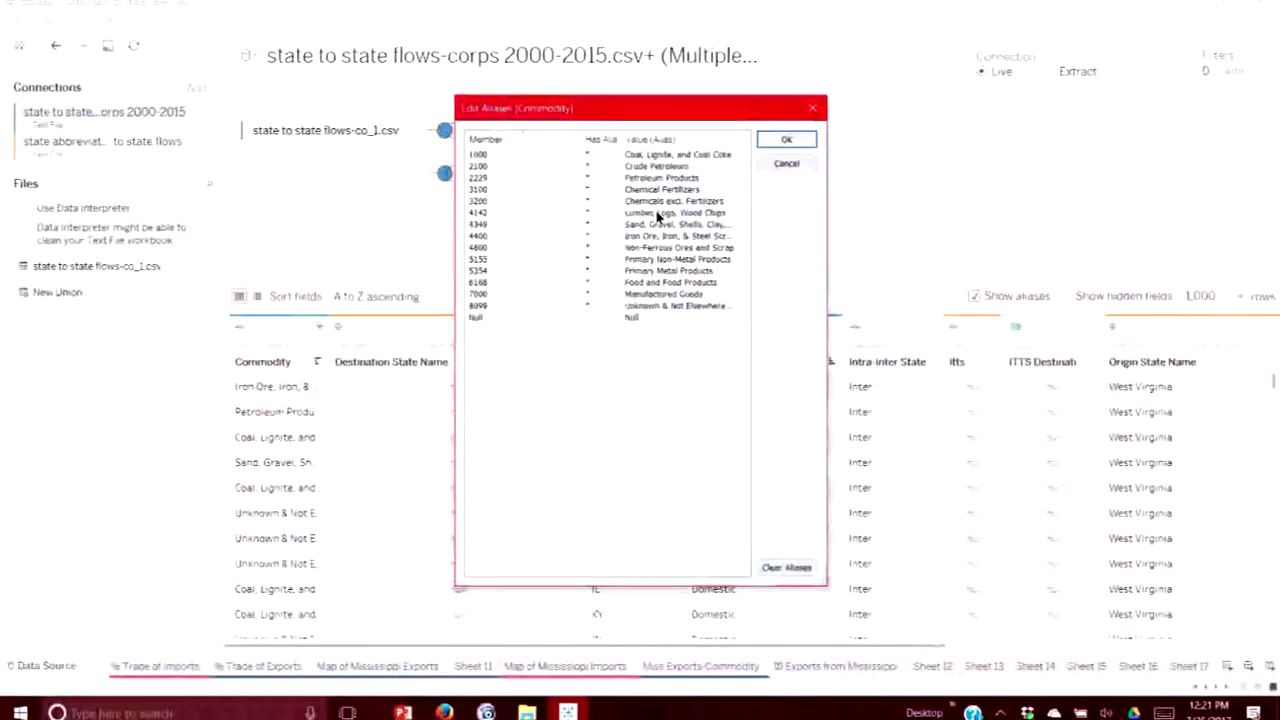
click(788, 167)
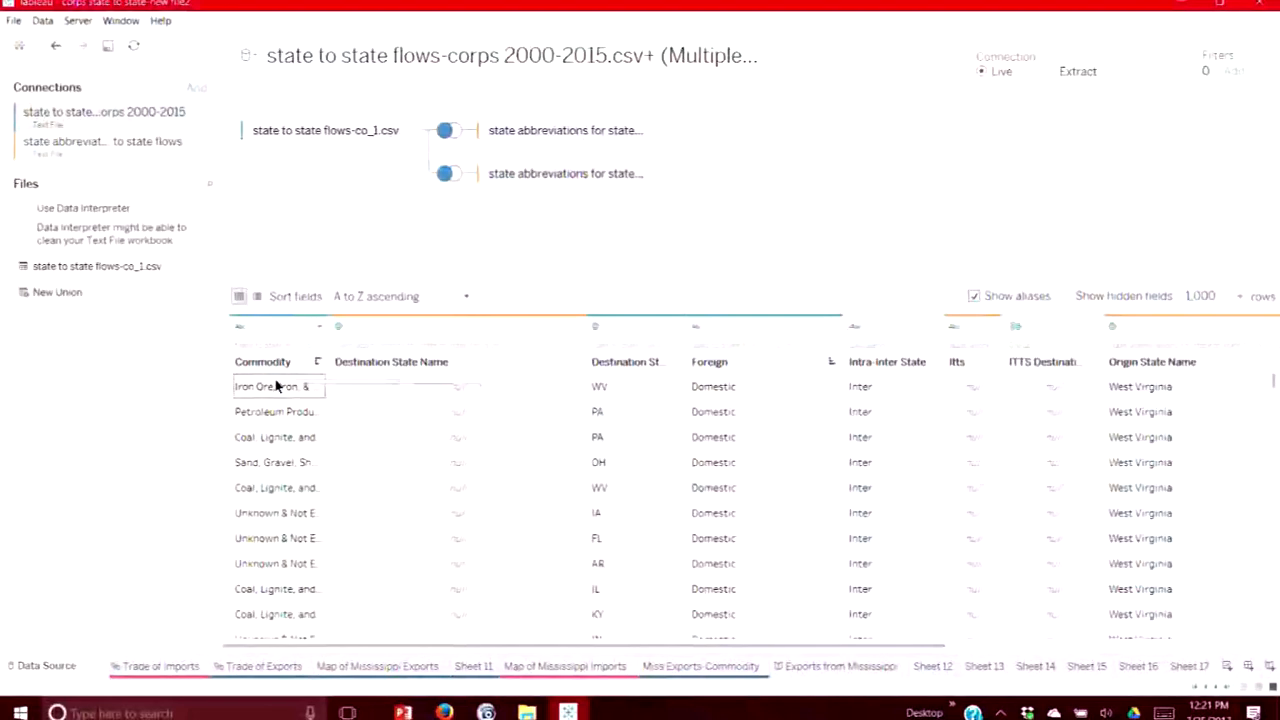
Turn off the display of aliases in the data grid, and show the hidden fields briefly before hiding them again
click(975, 297)
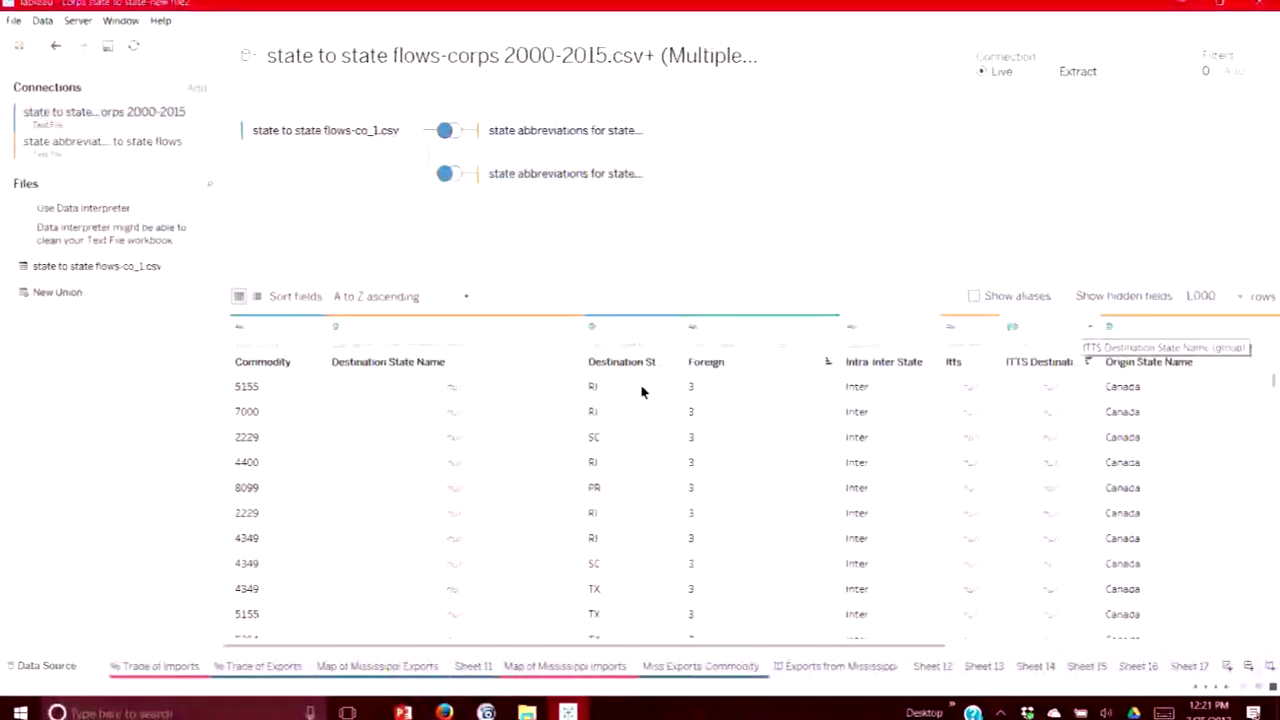
click(1066, 299)
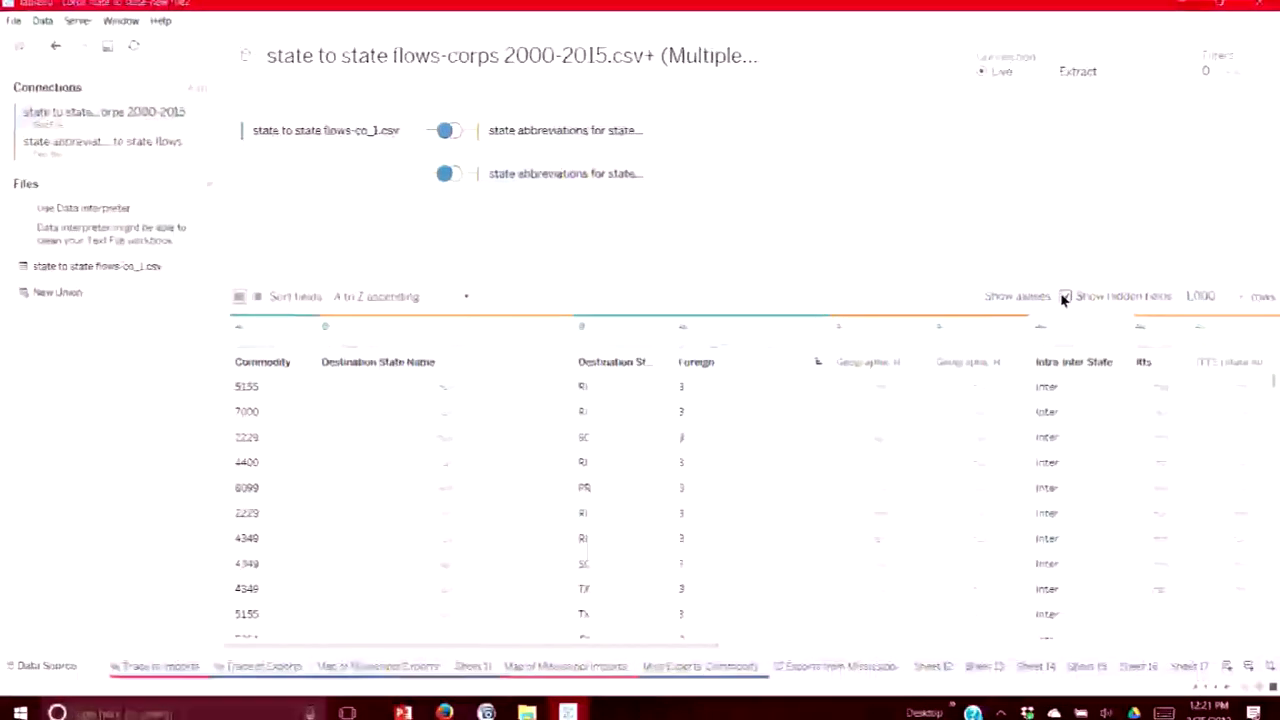
click(1065, 297)
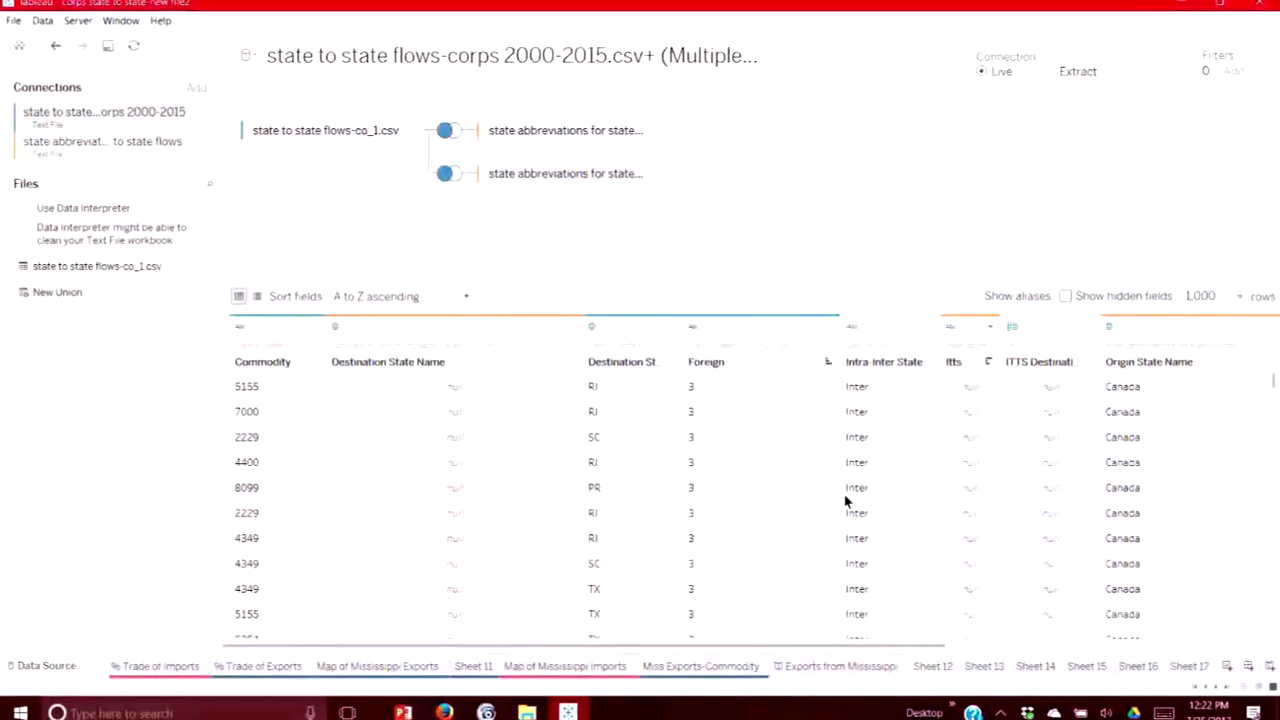
Create a new worksheet and place the Year dimension on Columns
click(1228, 670)
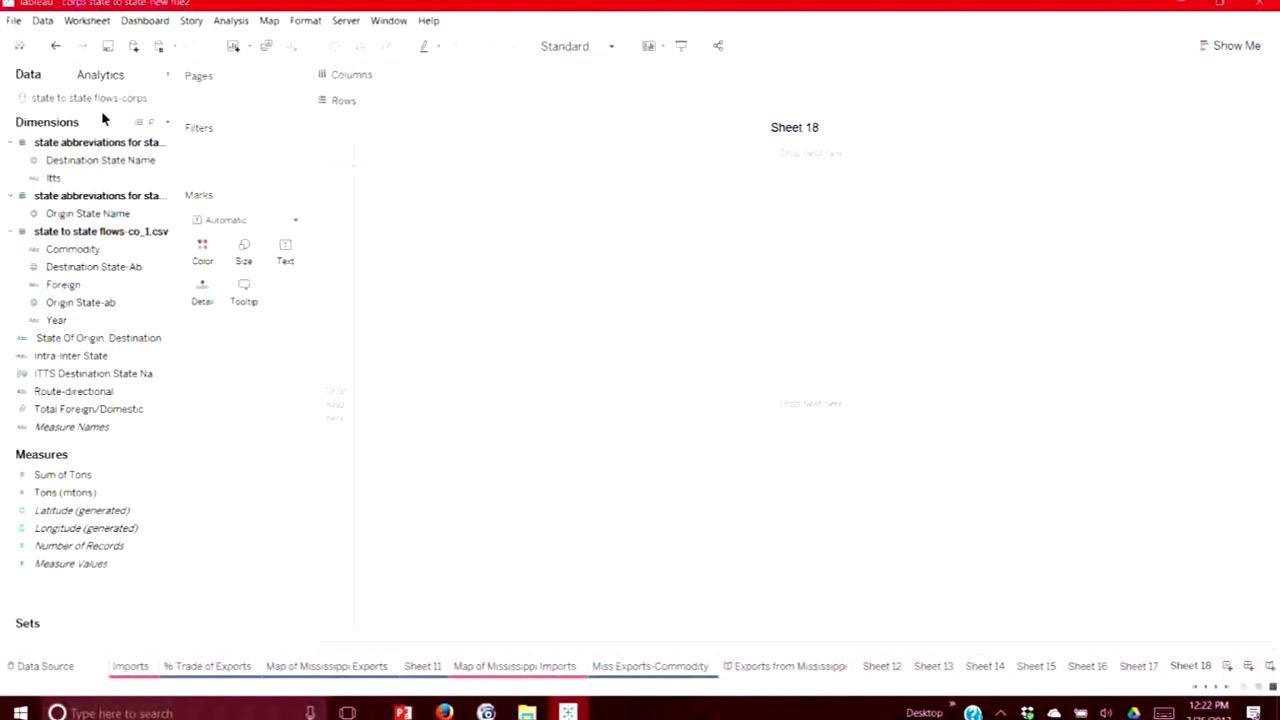
click(85, 161)
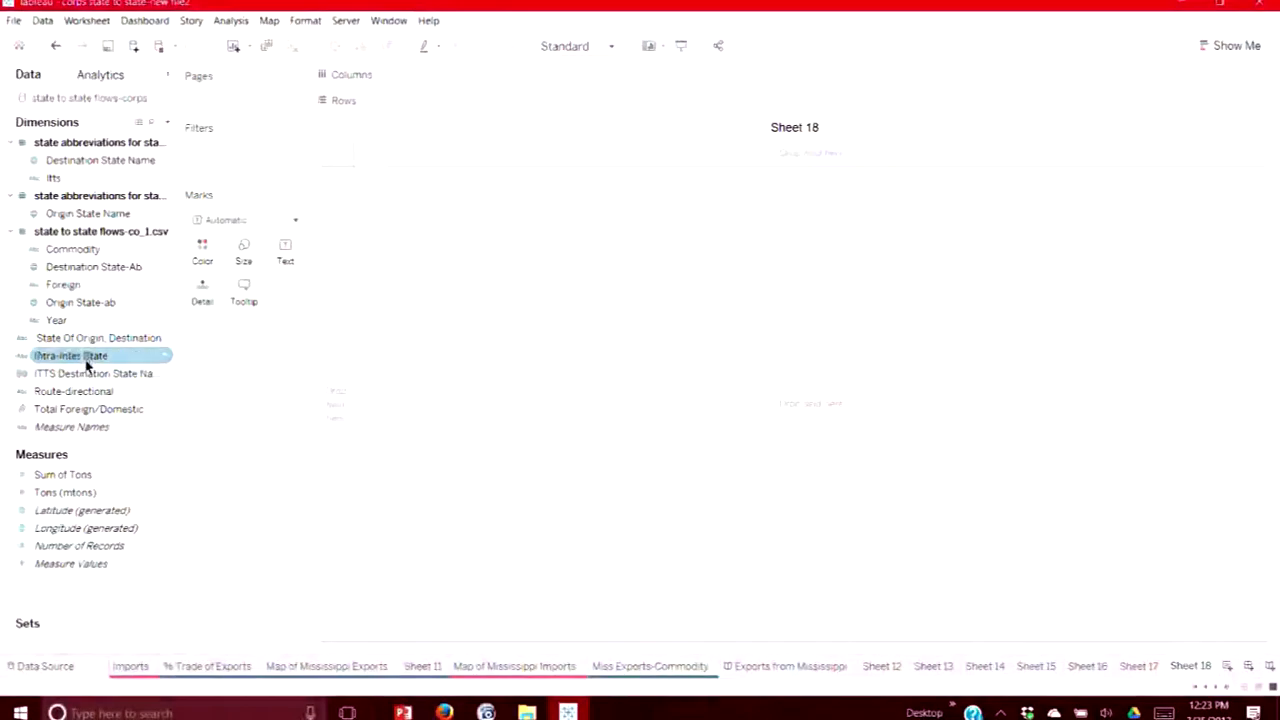
click(62, 321)
click(68, 324)
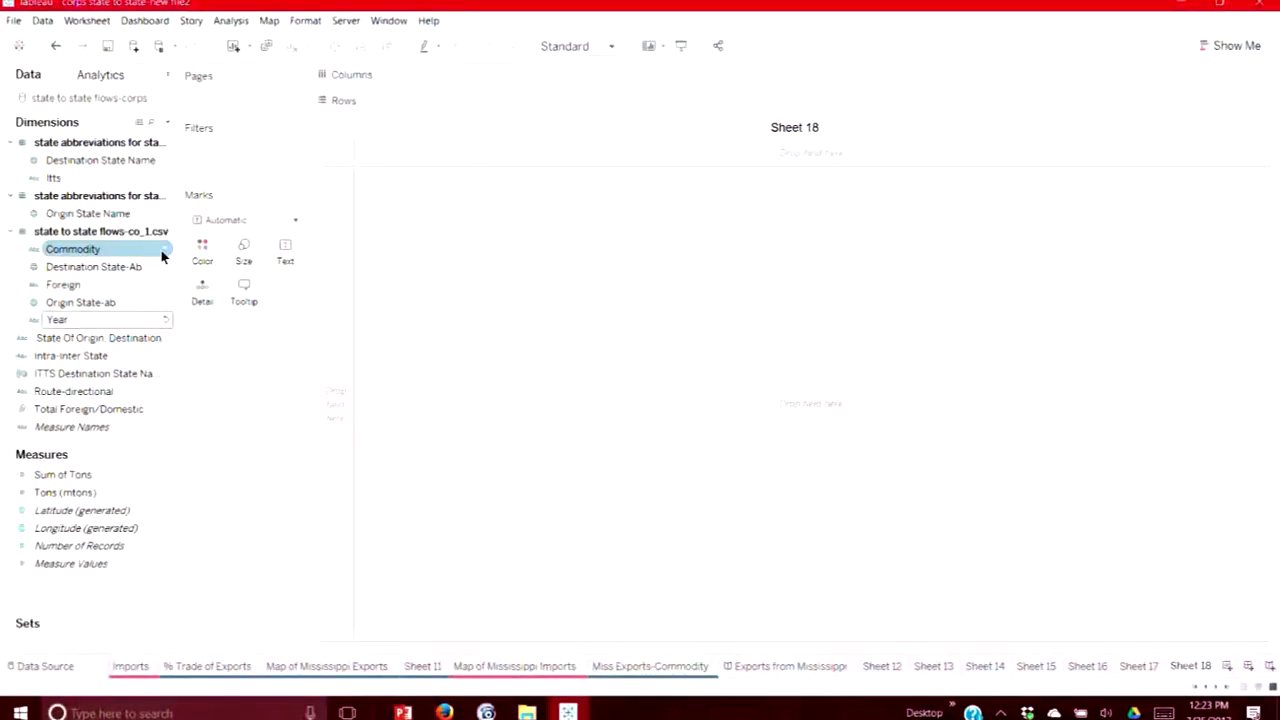
key(Return)
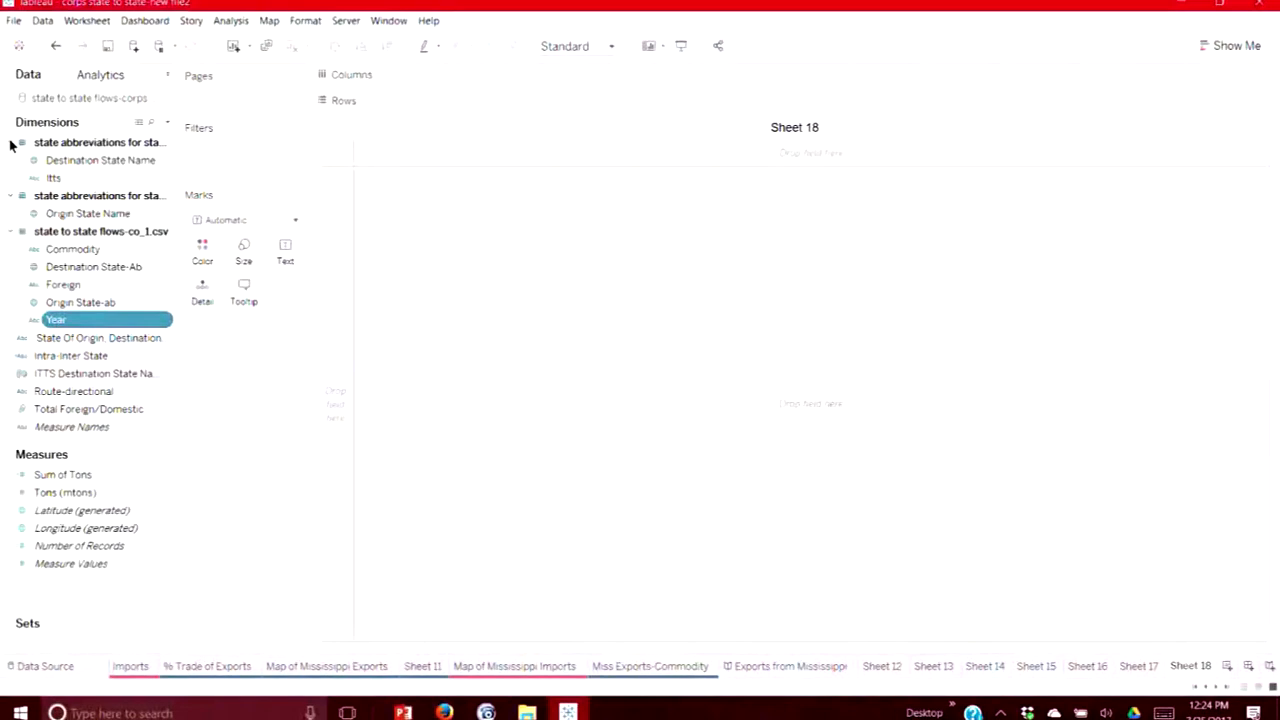
drag(63, 322, 447, 83)
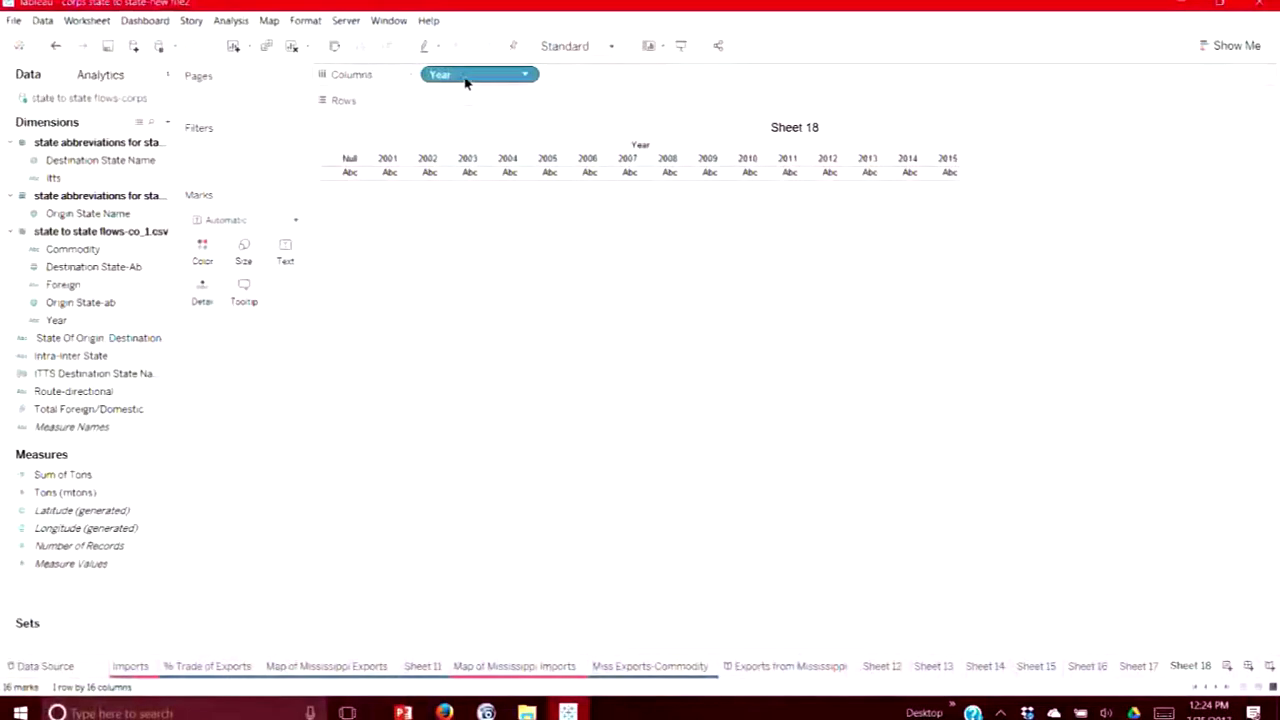
Exclude the Null year from the Sheet 18 view
click(350, 162)
right_click(352, 166)
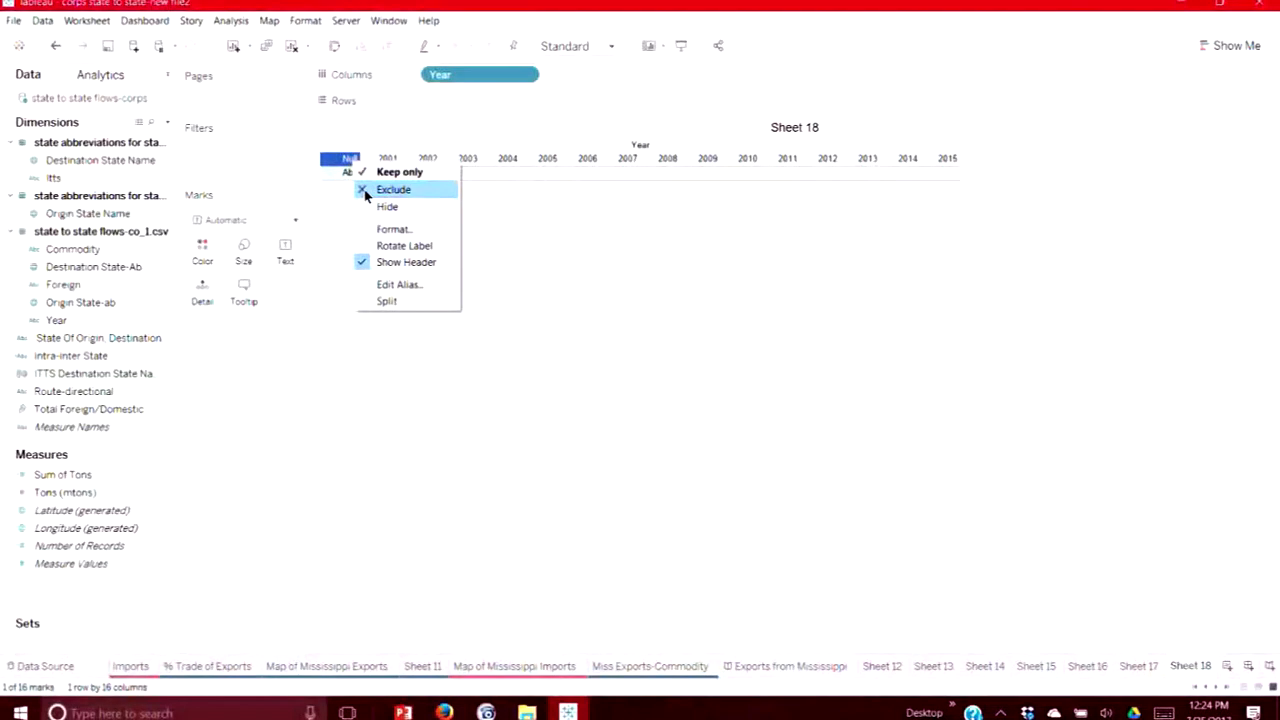
click(412, 193)
Check the data source filters without adding one, revisit Sheet 18 and return to the data source page
click(58, 670)
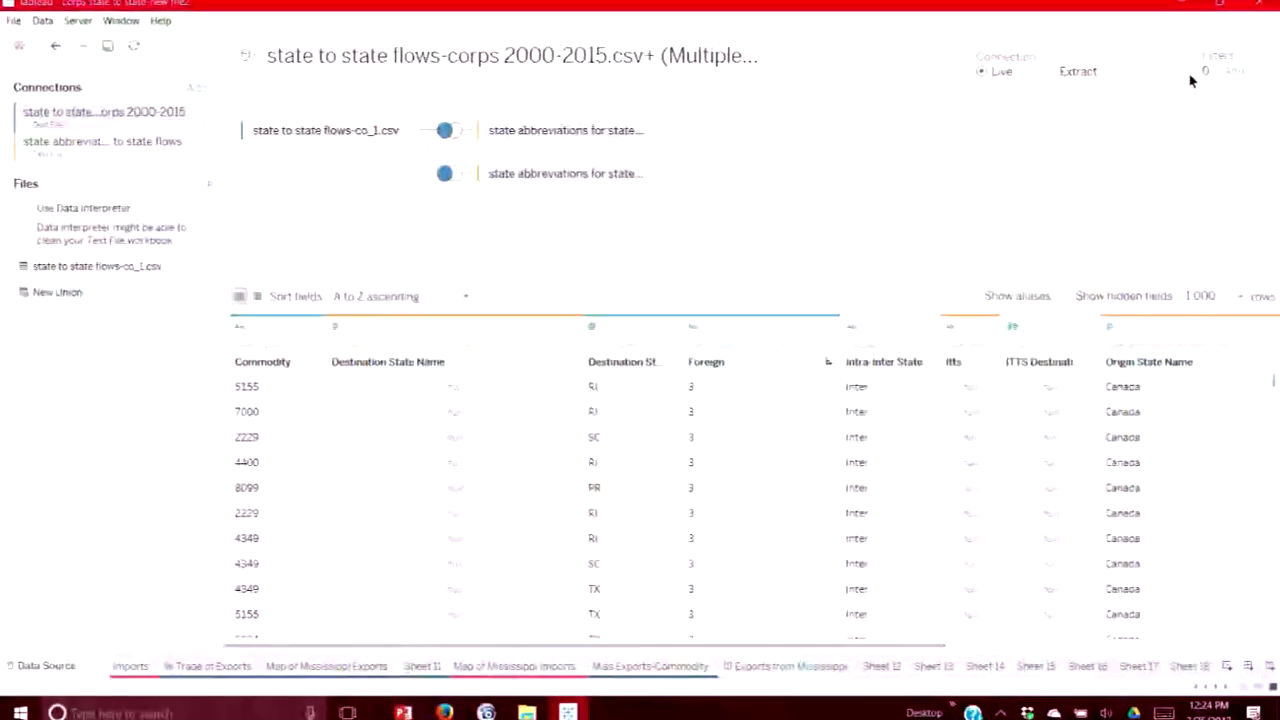
click(1236, 73)
click(768, 408)
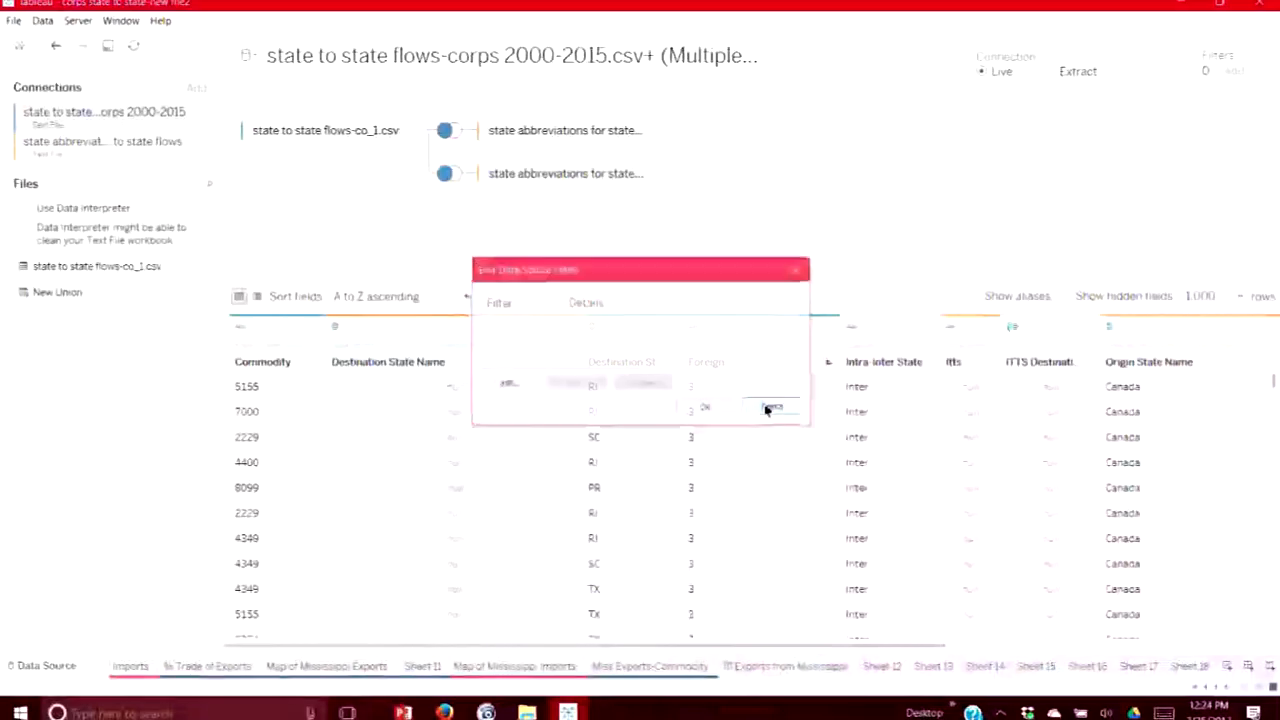
click(1192, 666)
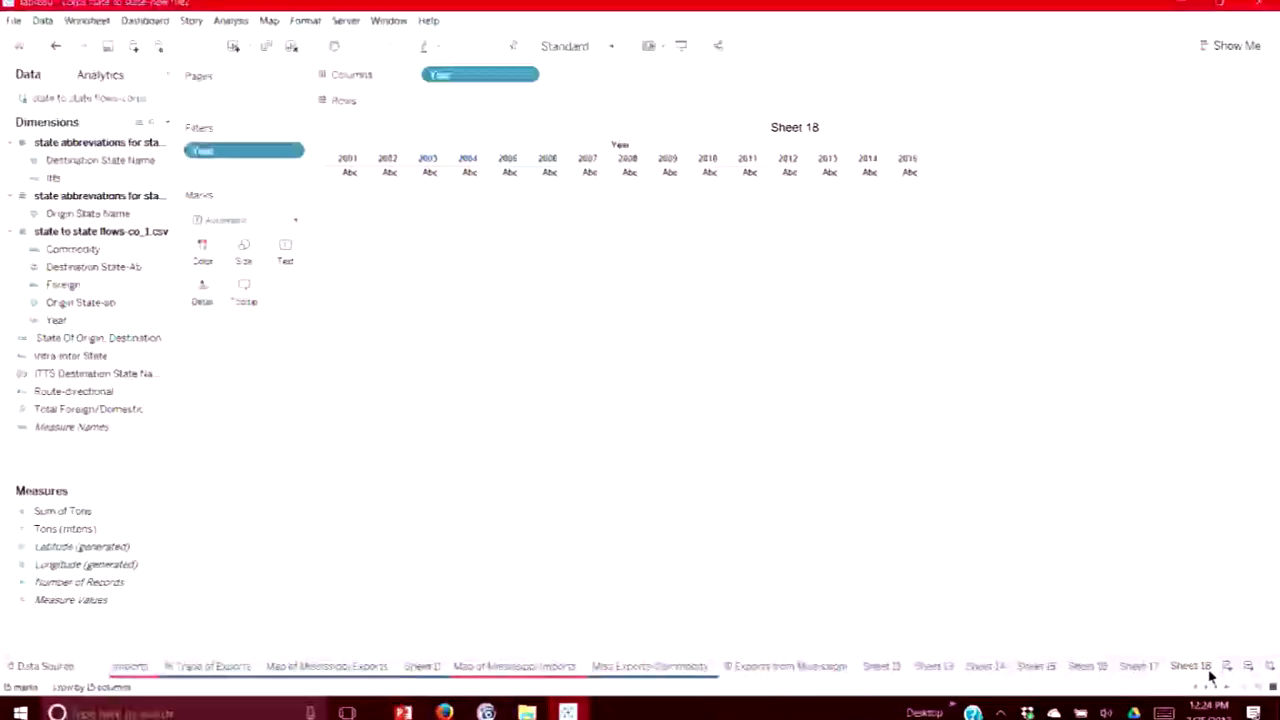
click(55, 45)
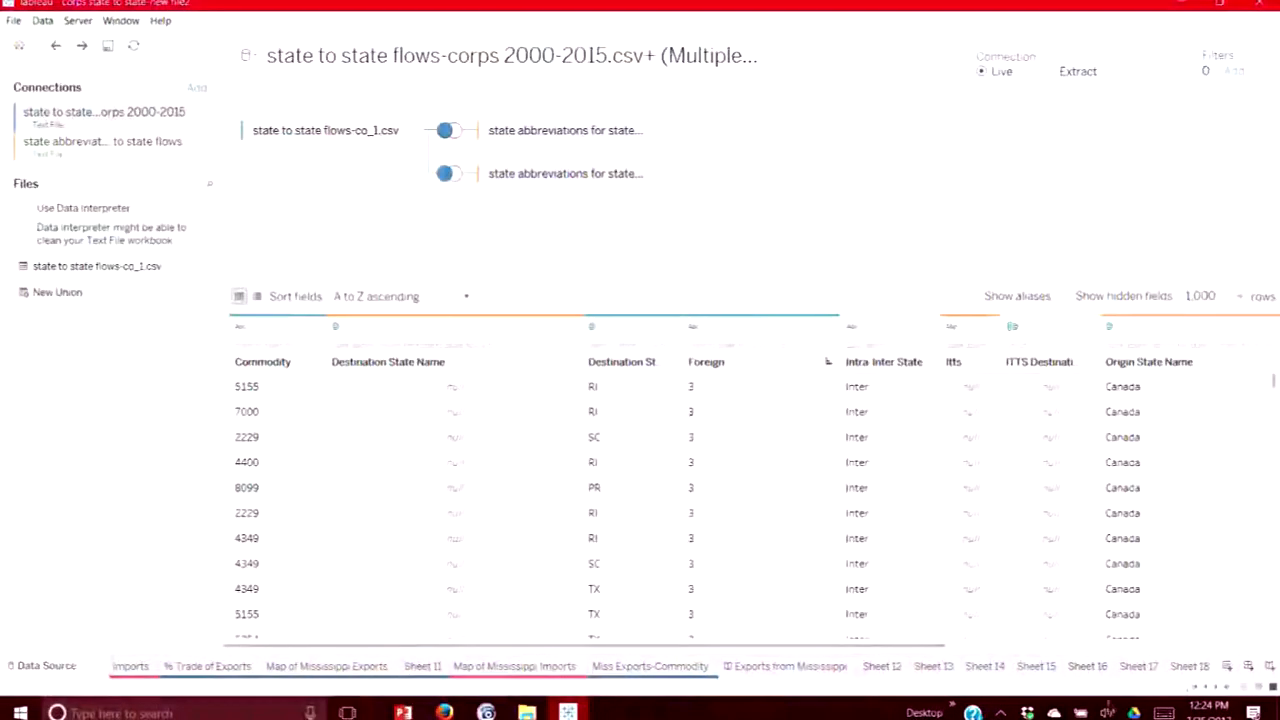
Build another new worksheet with Year on Columns and the sum of Tons (mtons) on Rows
click(1228, 667)
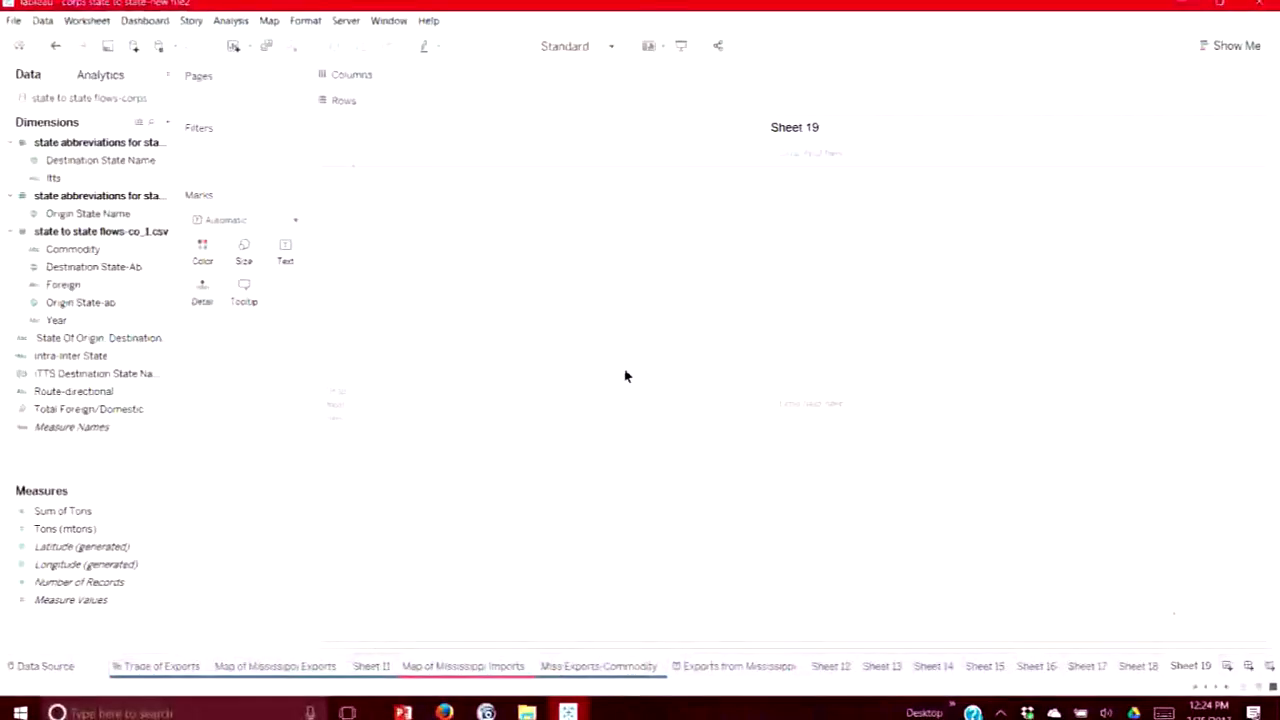
drag(52, 320, 526, 74)
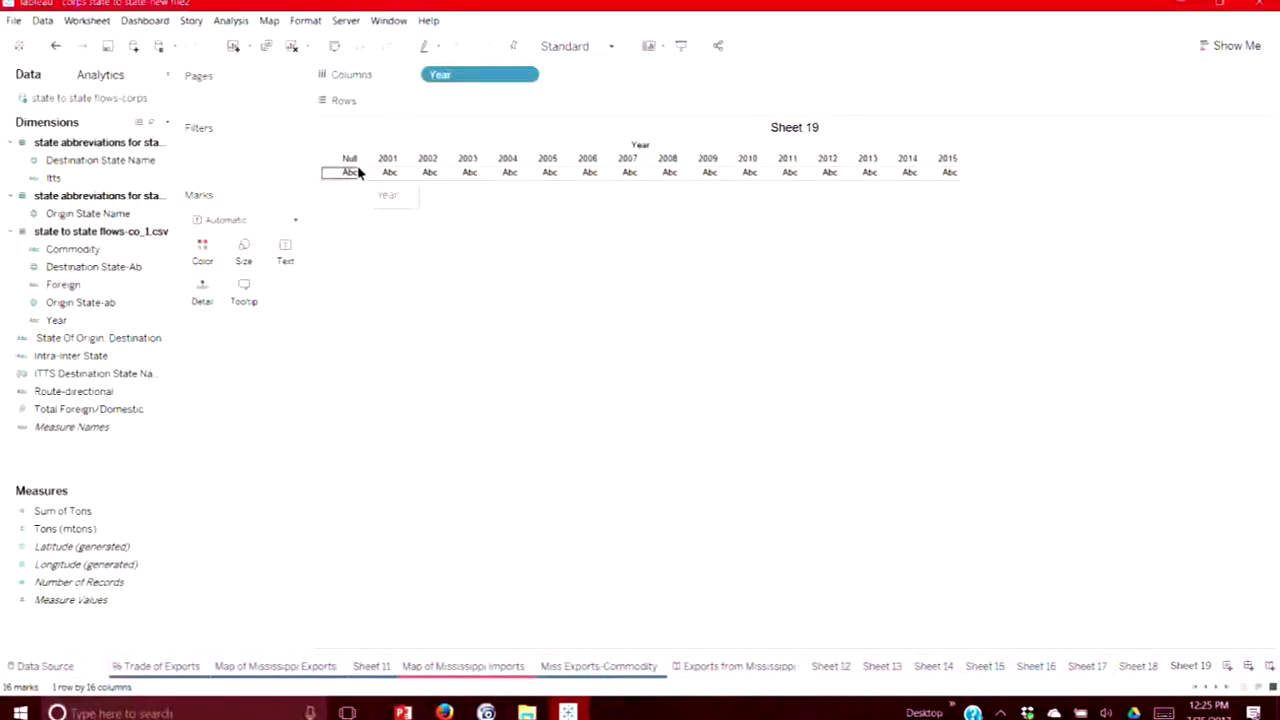
click(131, 528)
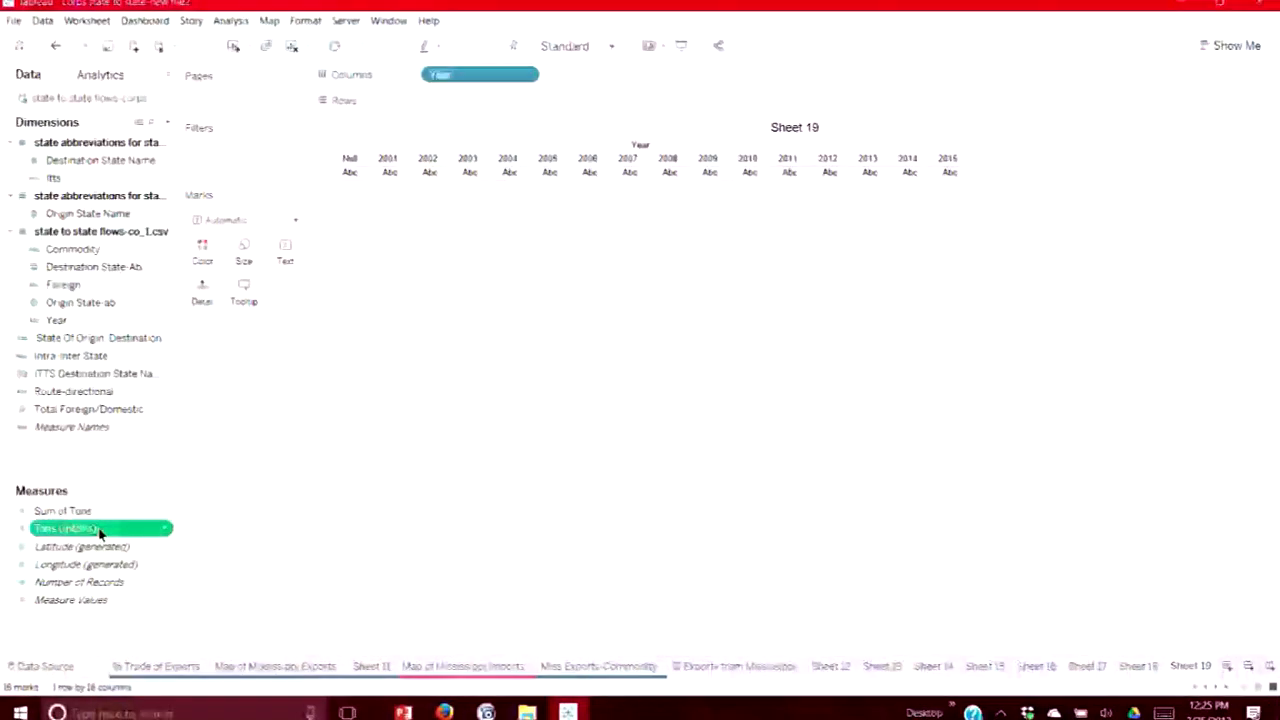
click(99, 530)
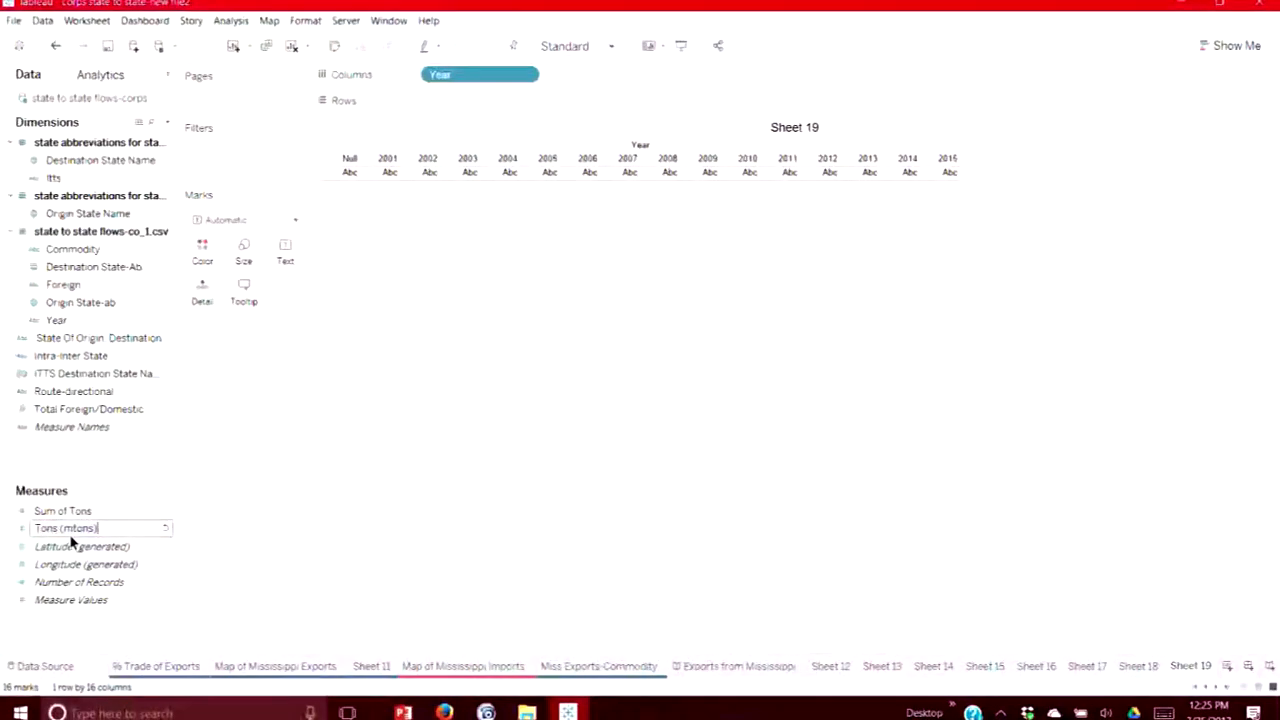
click(30, 535)
drag(49, 529, 477, 177)
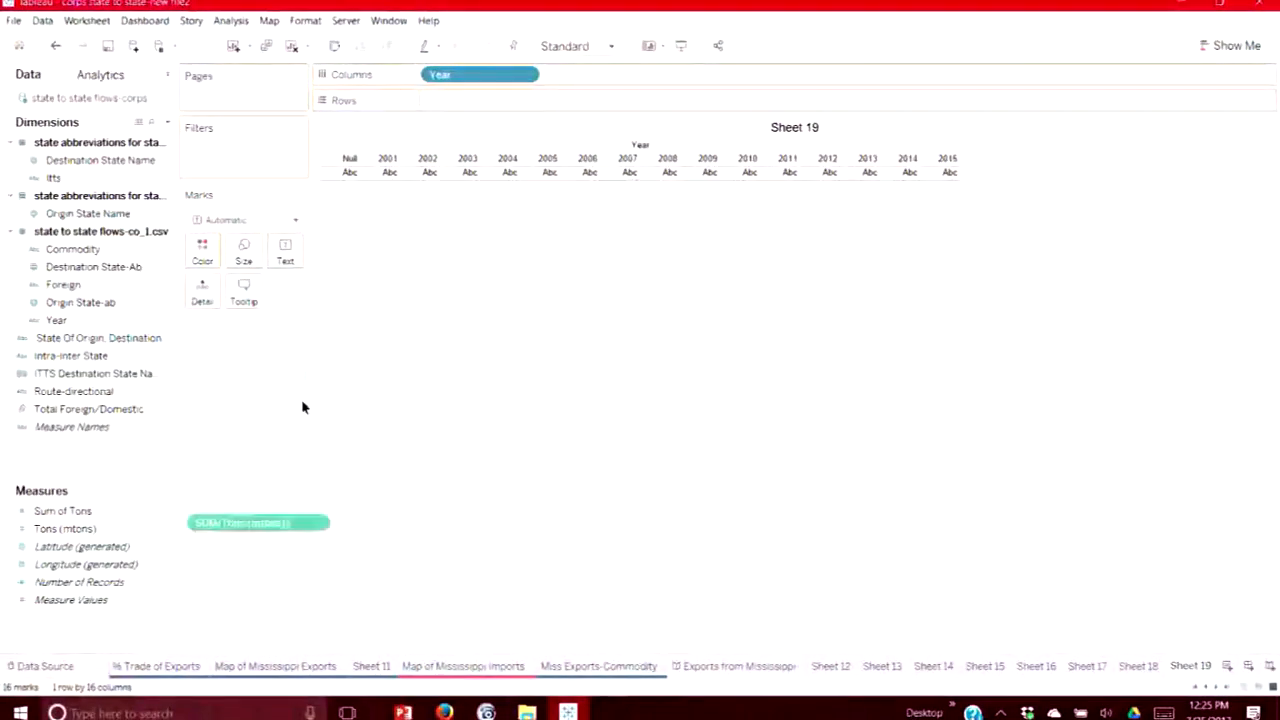
drag(48, 534, 590, 180)
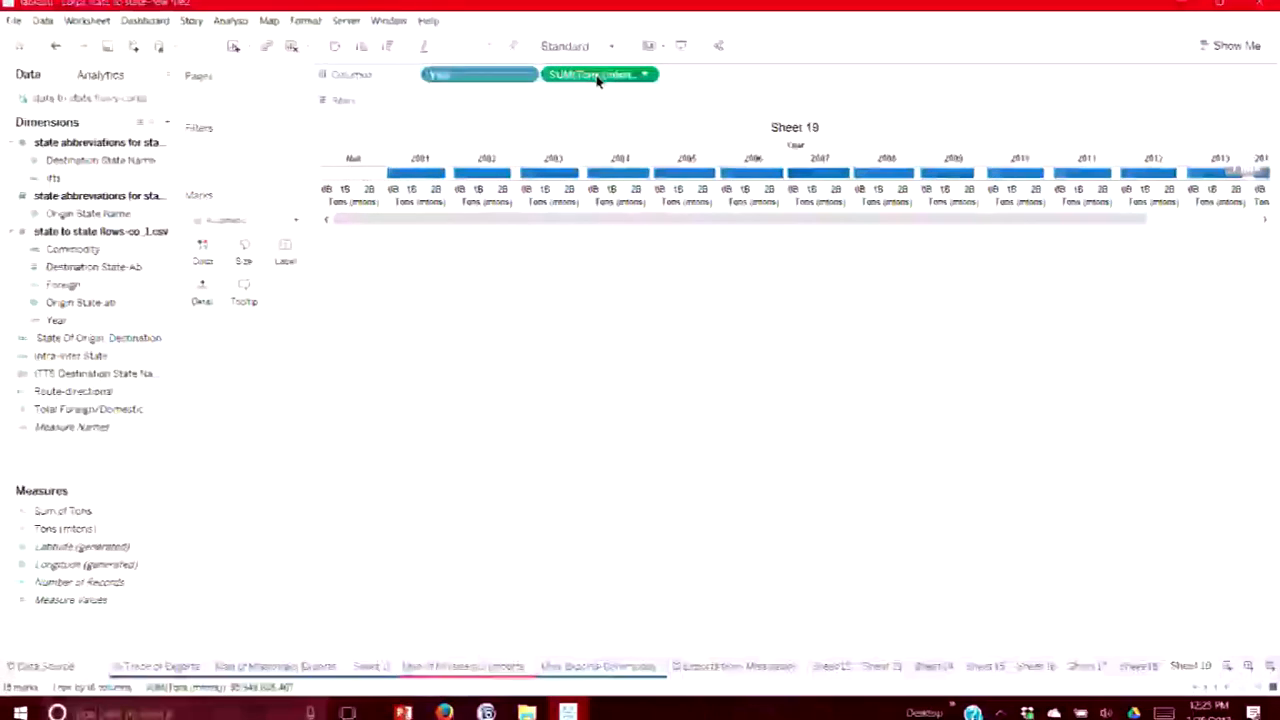
drag(597, 80, 585, 104)
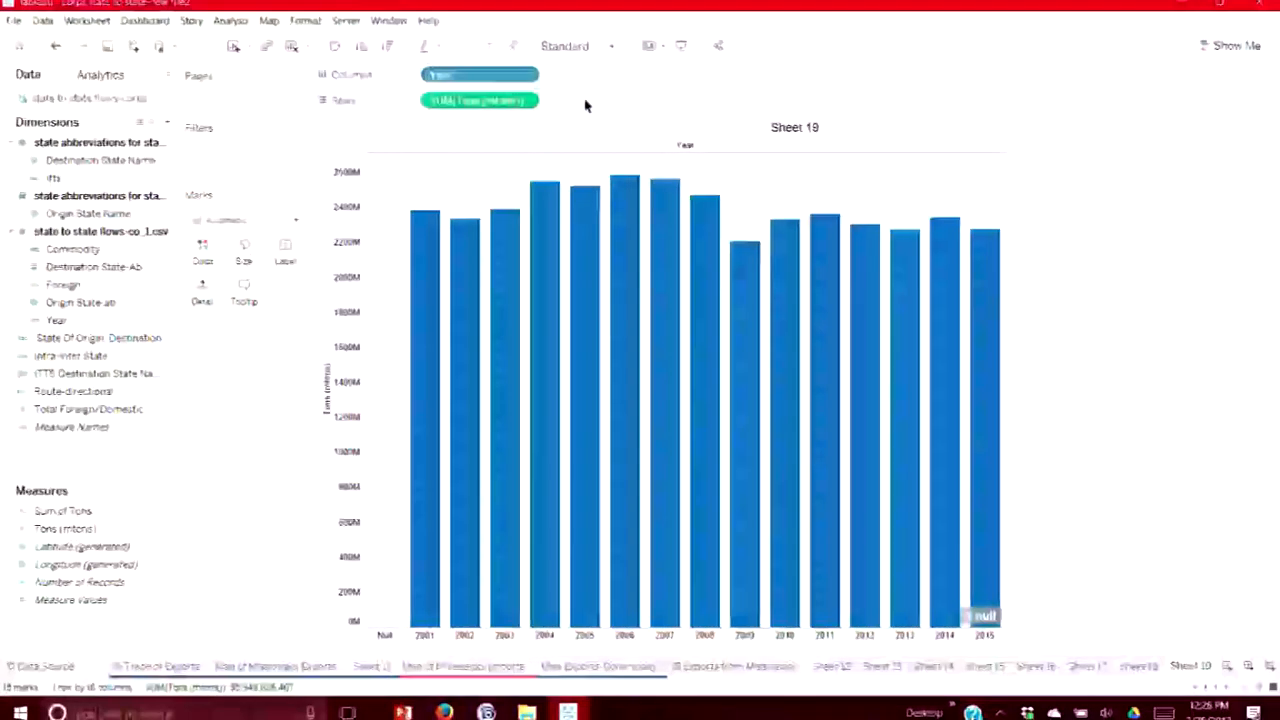
Convert the Sheet 19 bar chart to a text table, comparing it with the heat map and highlight table views
click(1232, 55)
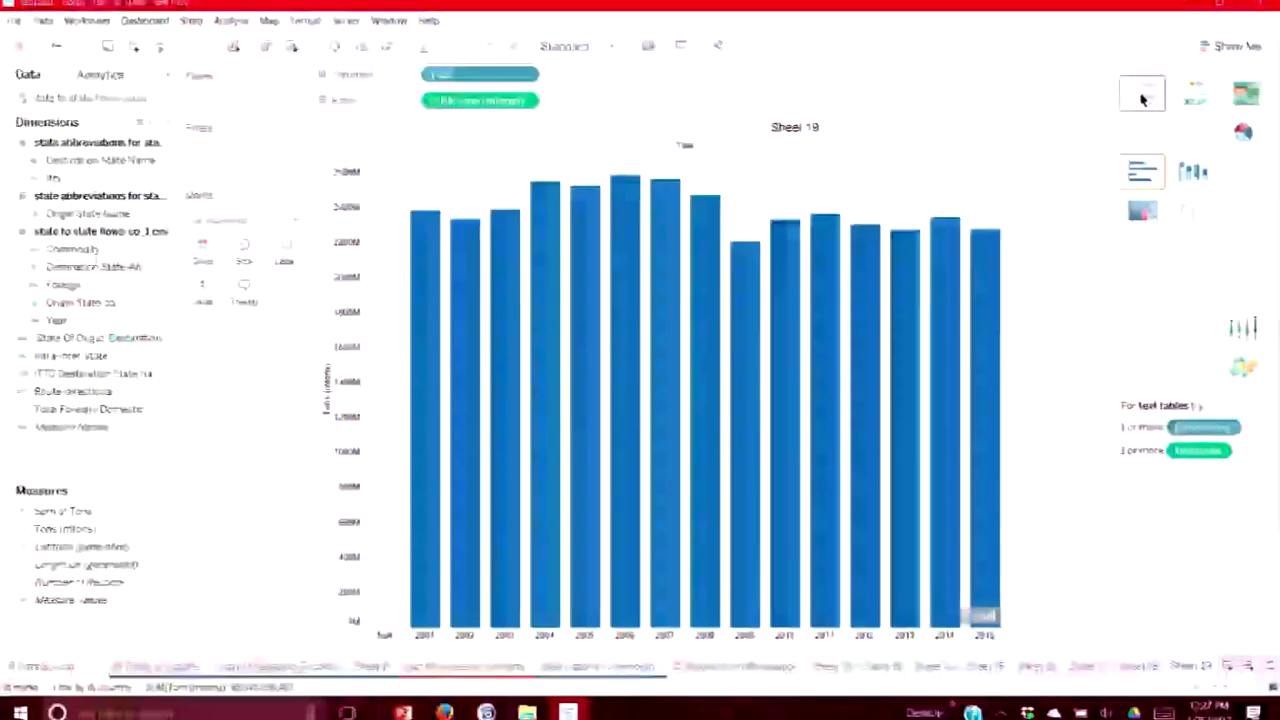
click(1141, 97)
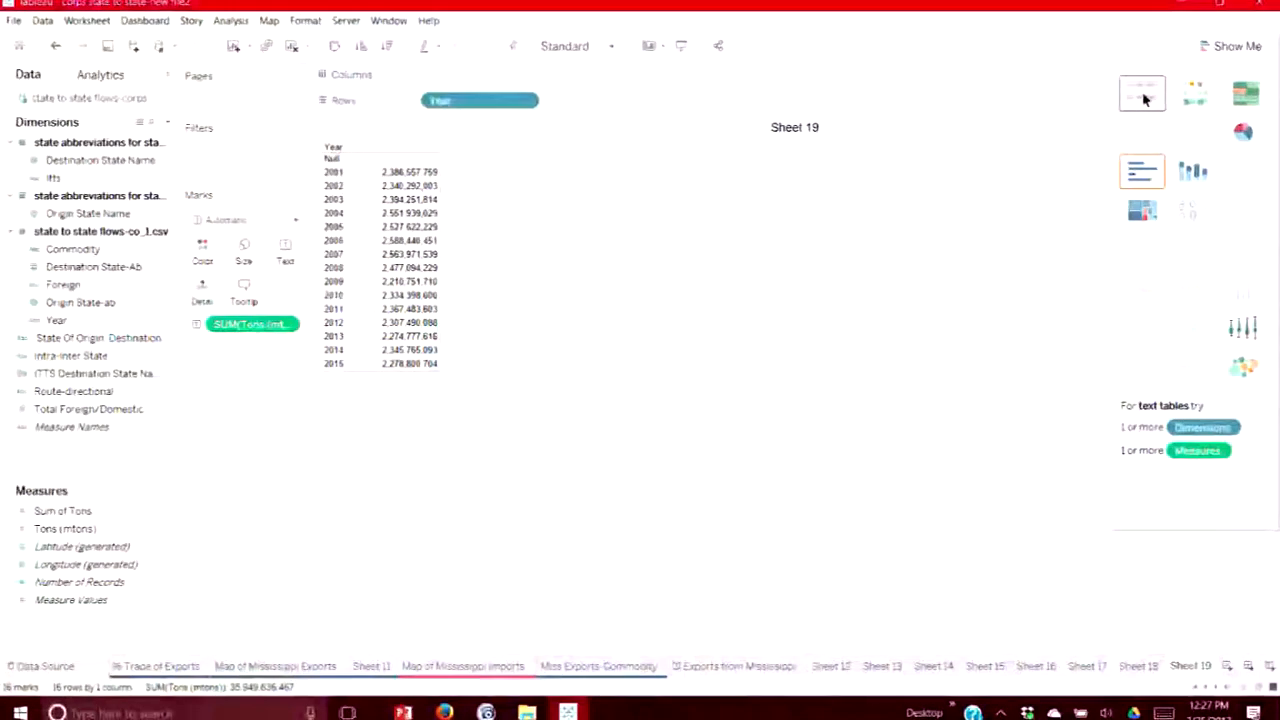
click(1196, 108)
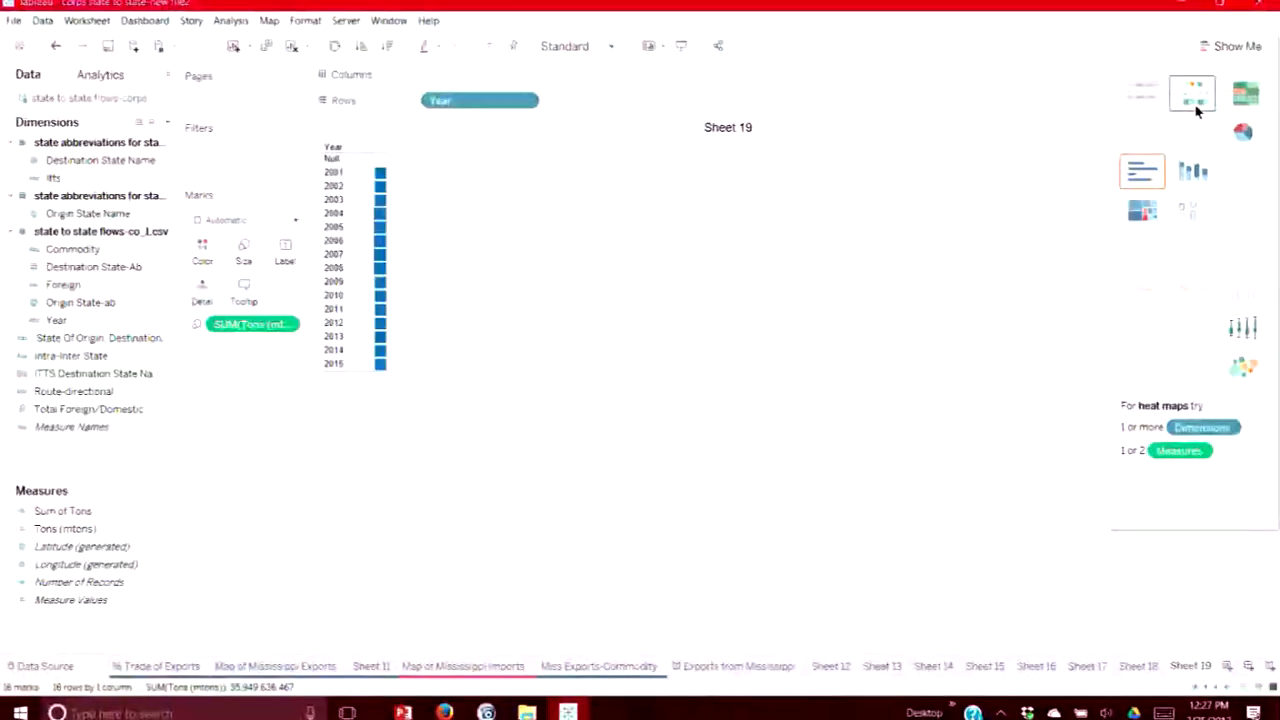
mouse_move(380, 186)
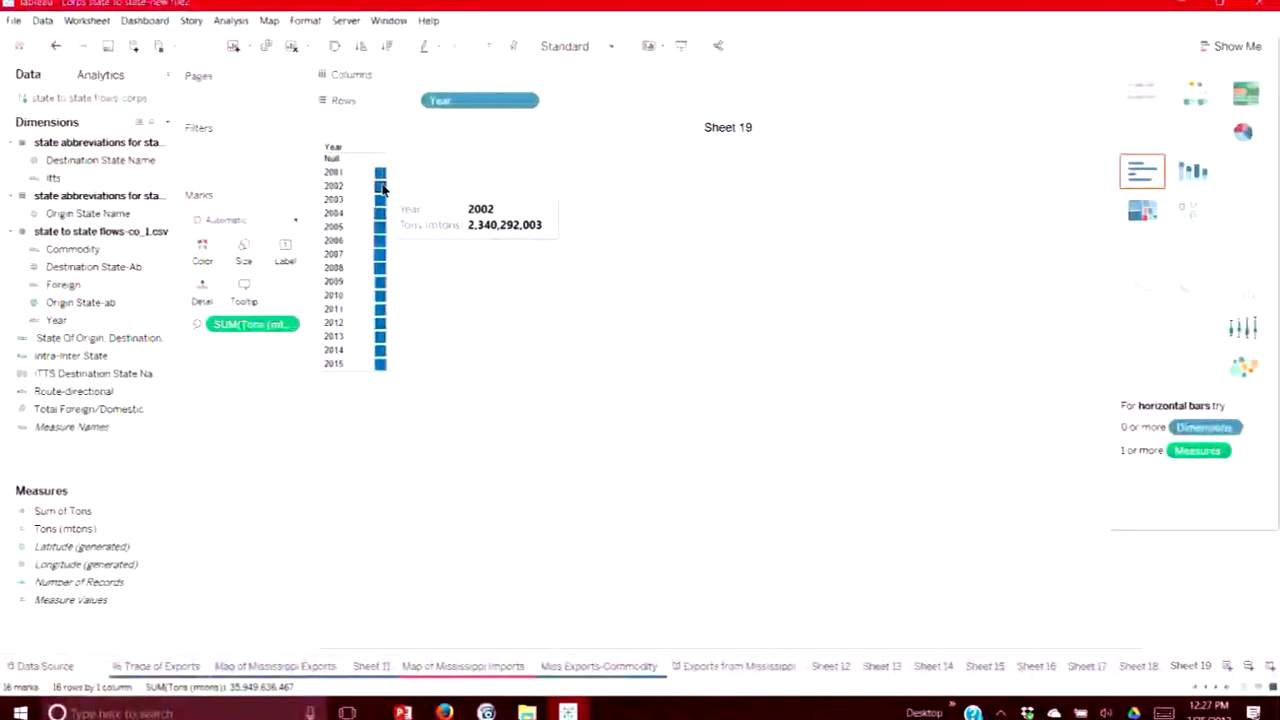
click(1245, 93)
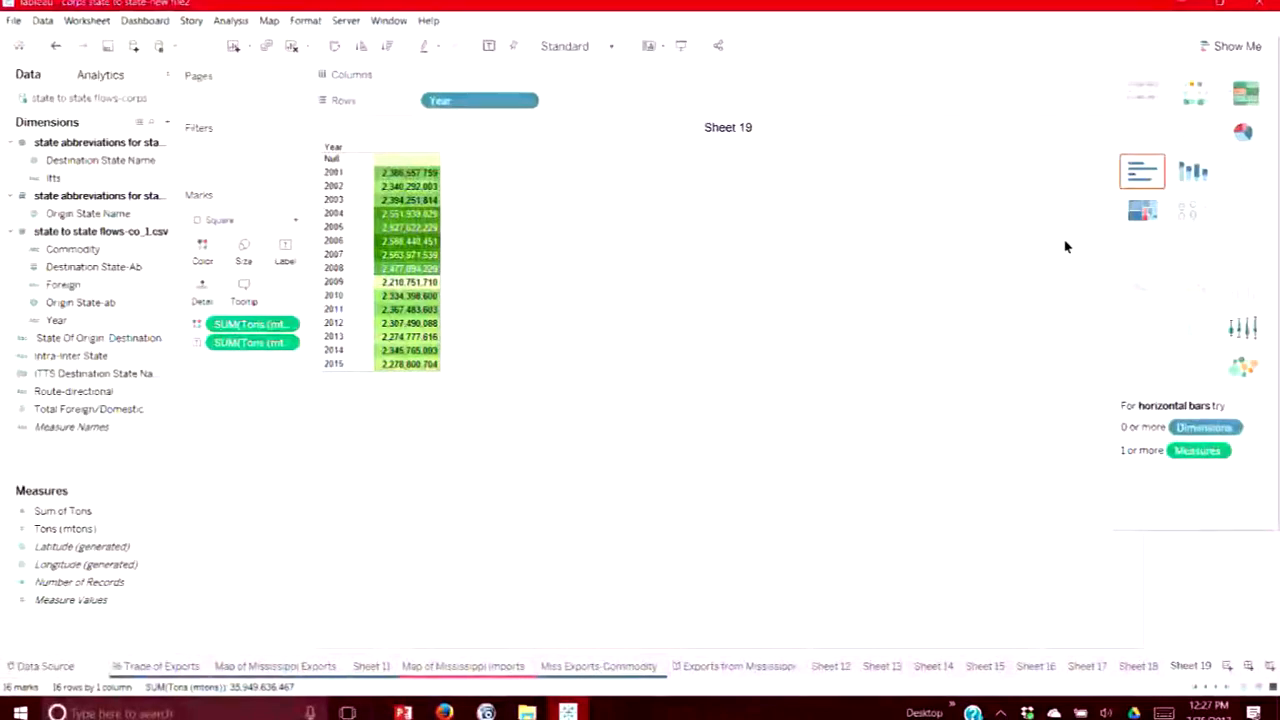
click(1143, 94)
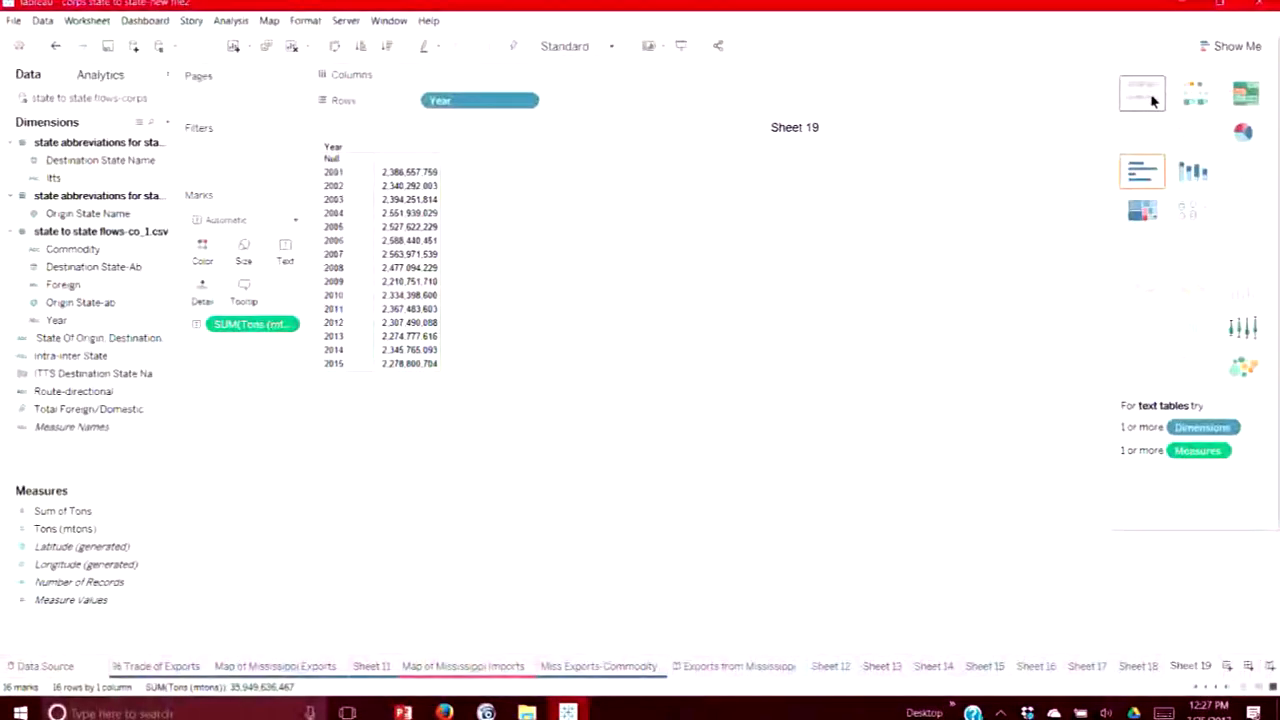
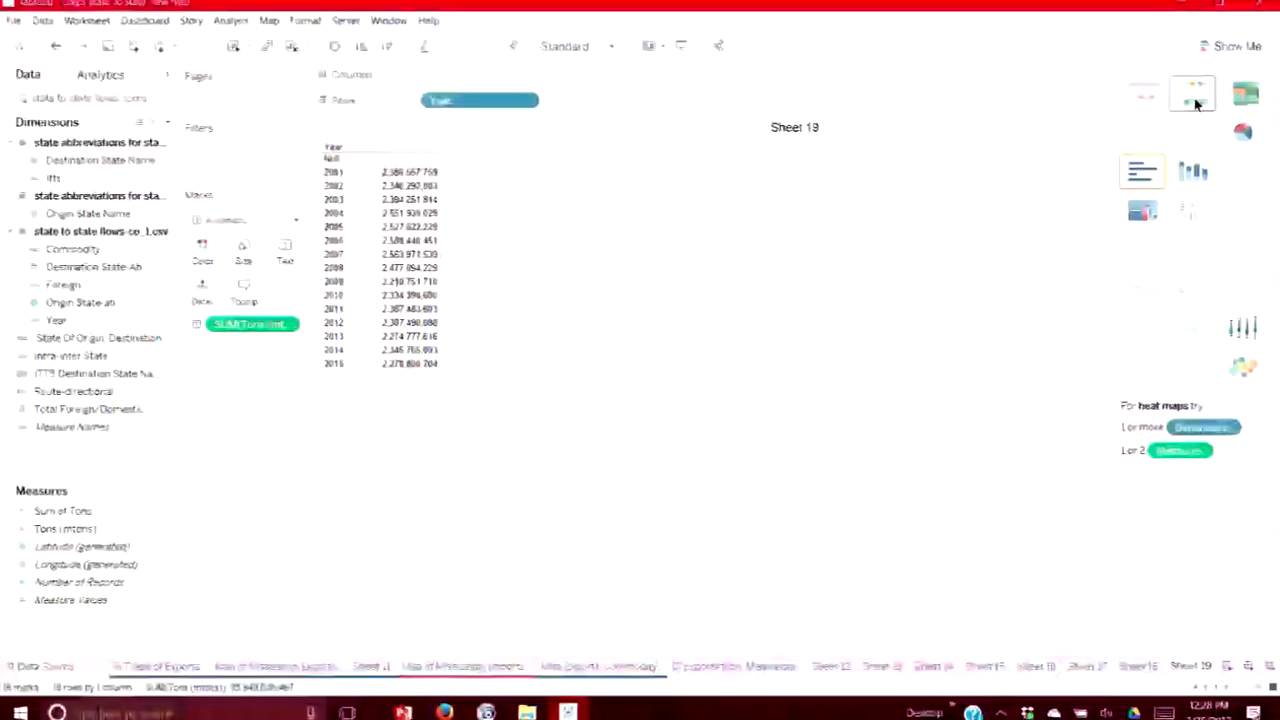
Change the tons-by-year text table to a heat map and widen its column of marks
click(1194, 100)
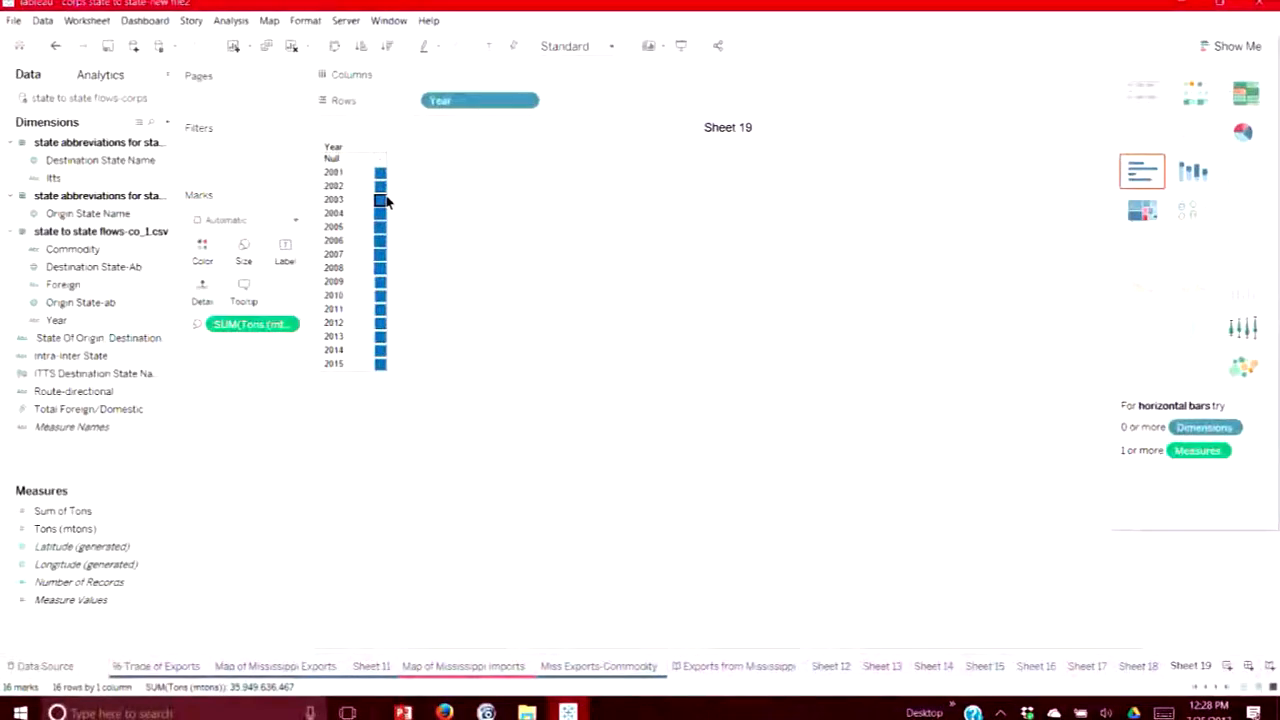
drag(387, 208, 488, 212)
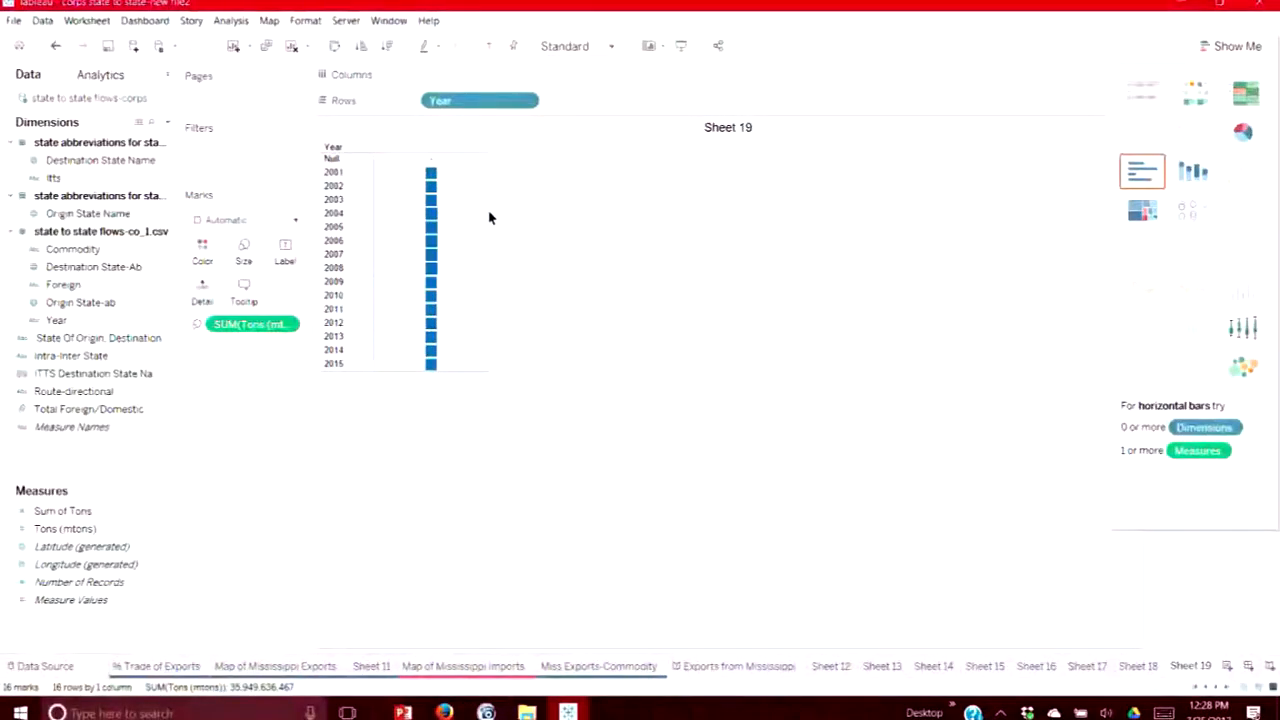
Enlarge the row height of the tons-by-year heat map, and convert it to a highlight table
drag(467, 372, 469, 530)
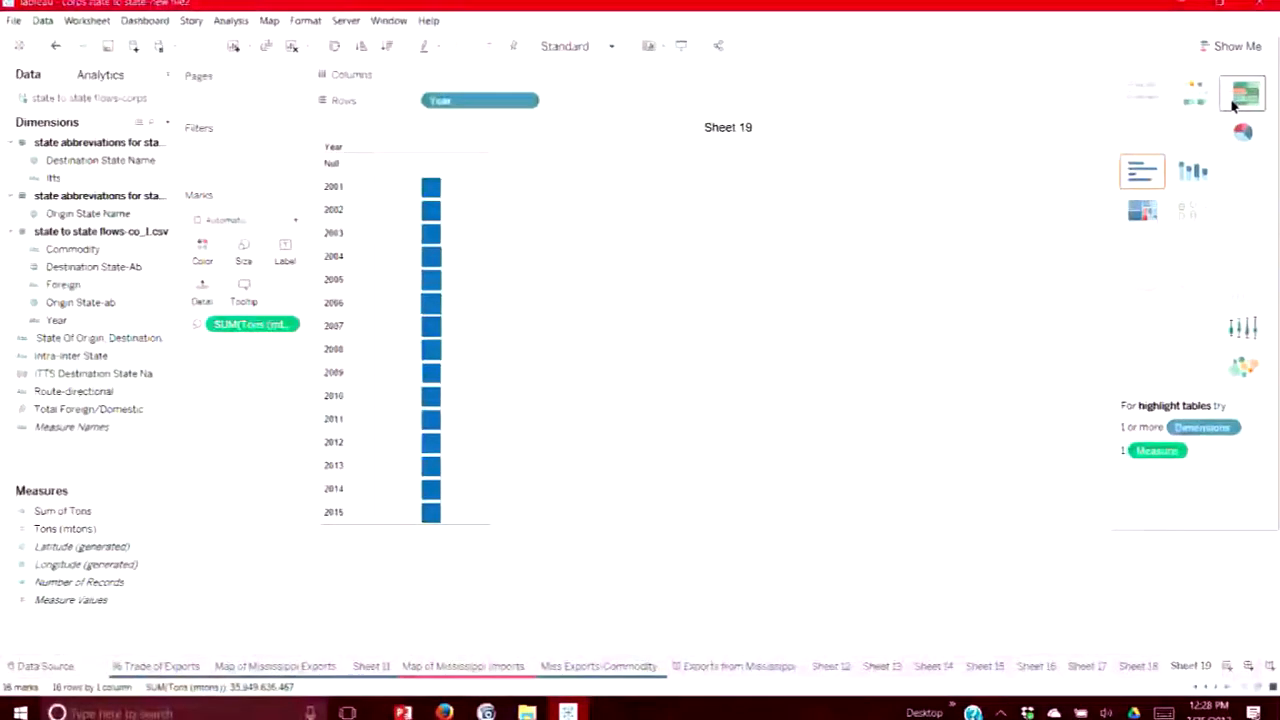
mouse_move(440, 325)
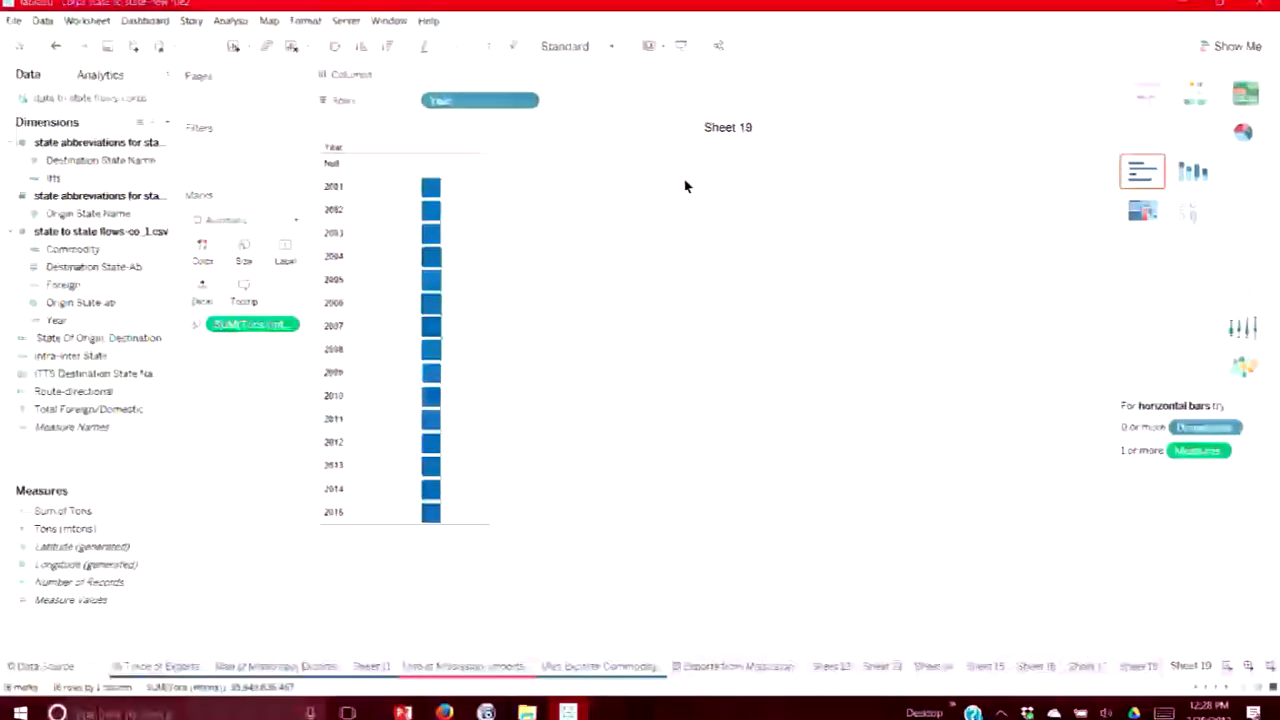
mouse_move(449, 368)
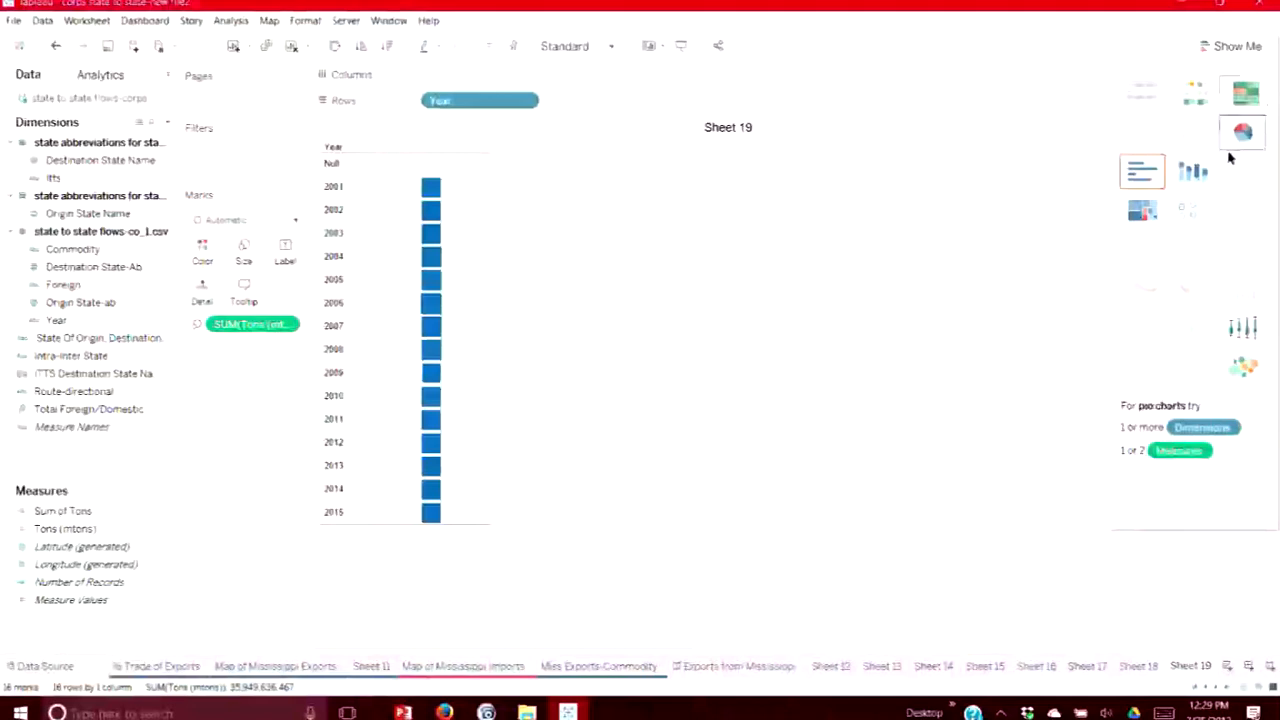
click(1242, 100)
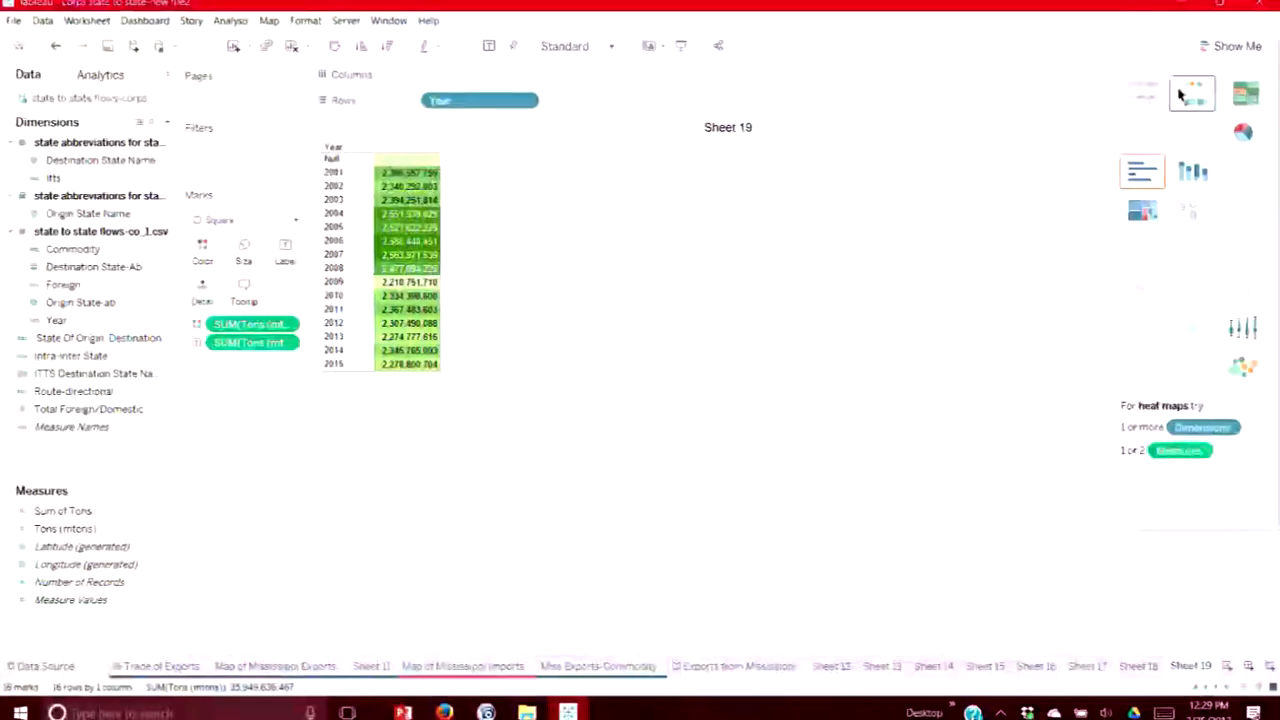
click(1232, 52)
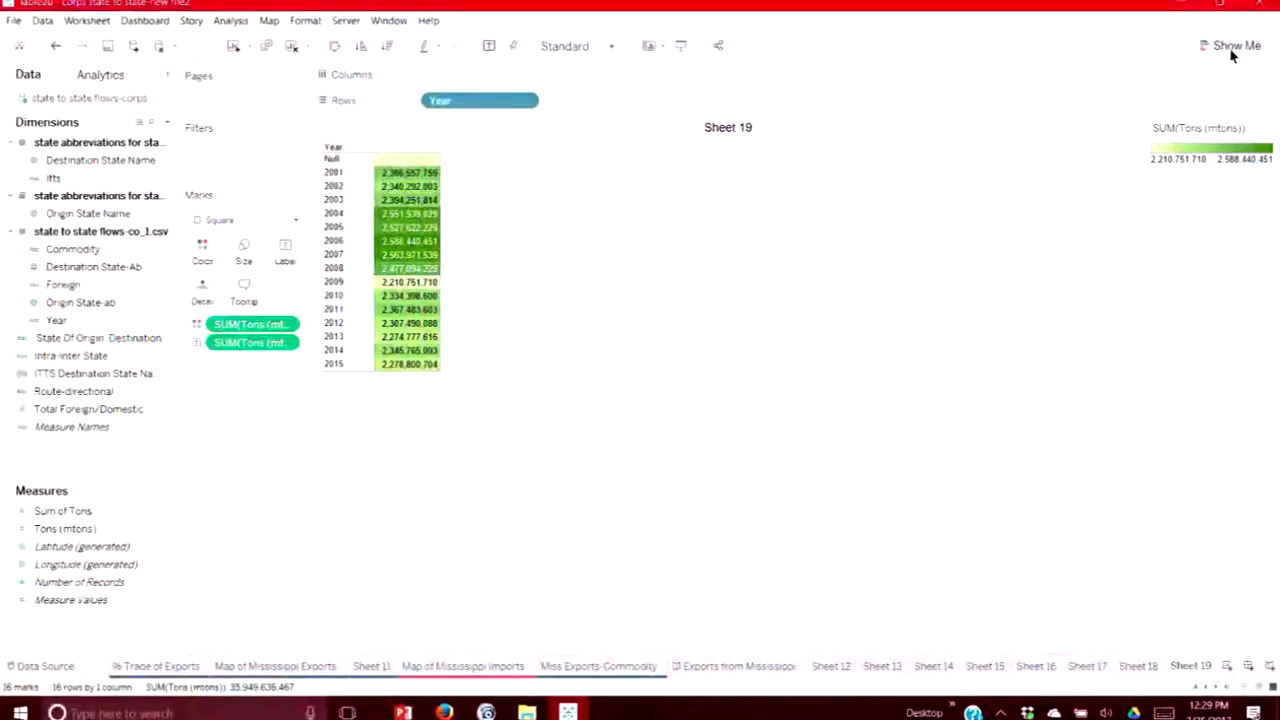
click(1268, 133)
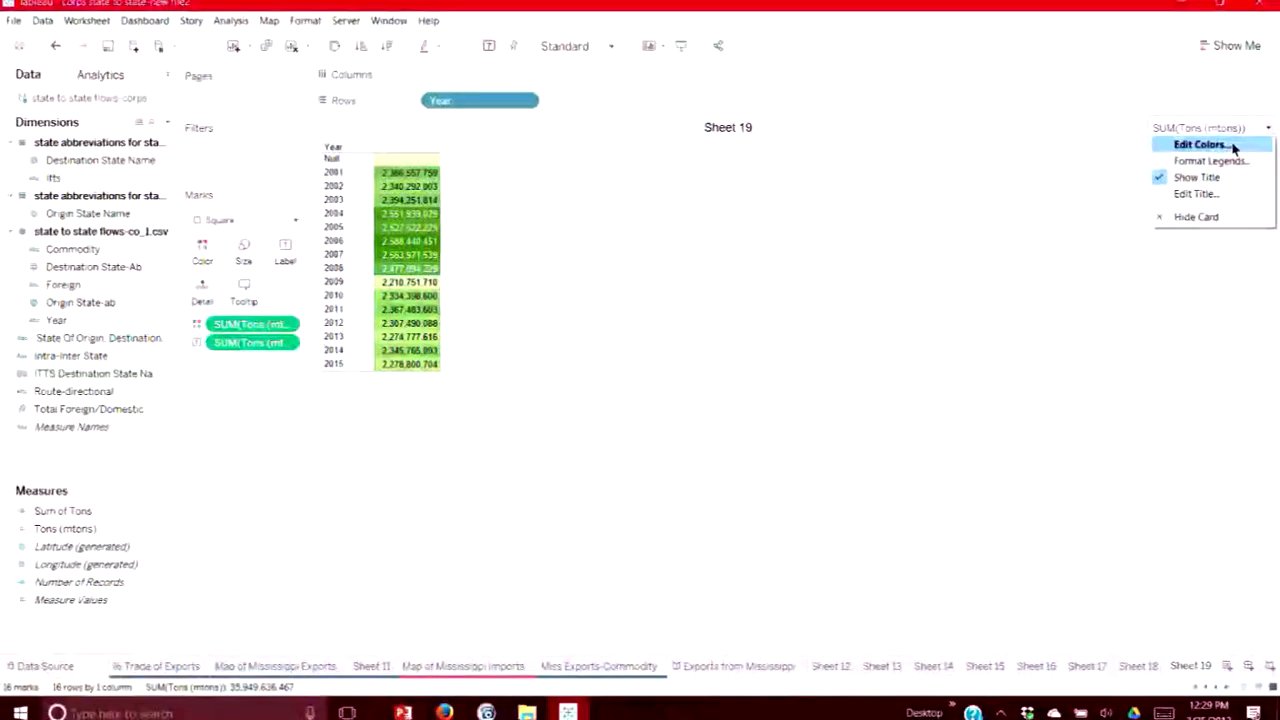
click(1231, 146)
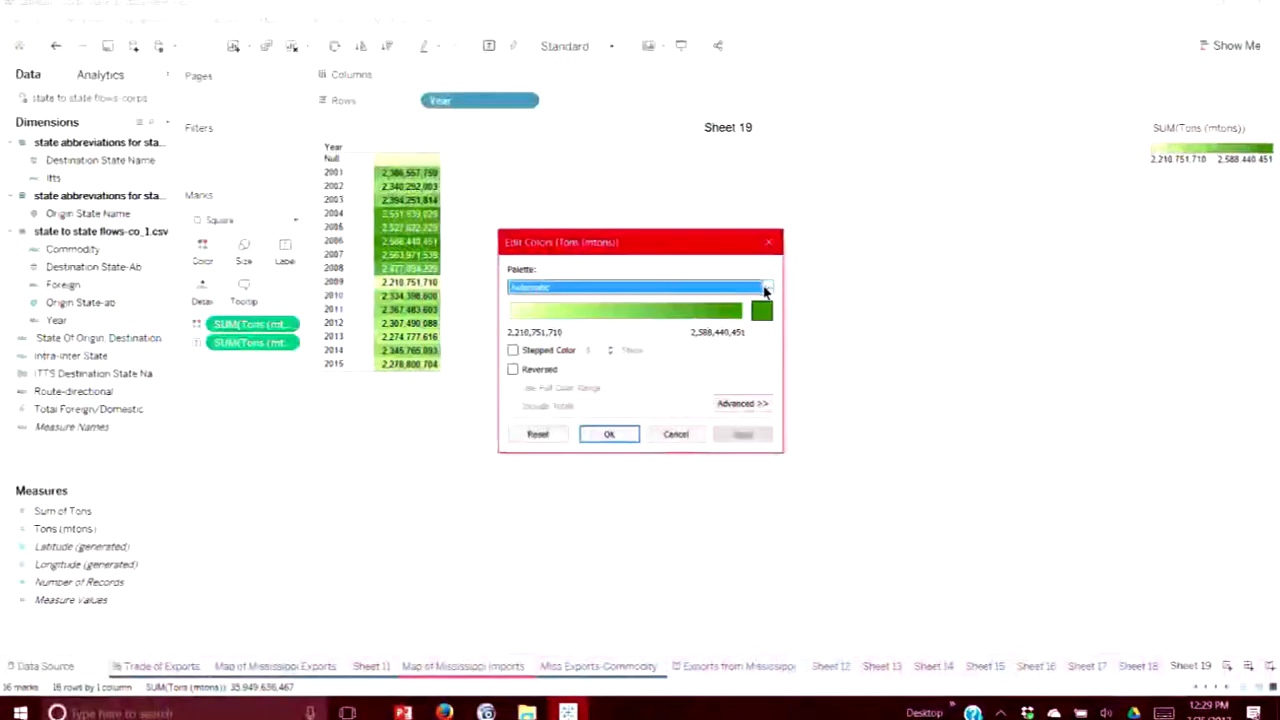
click(767, 294)
click(768, 294)
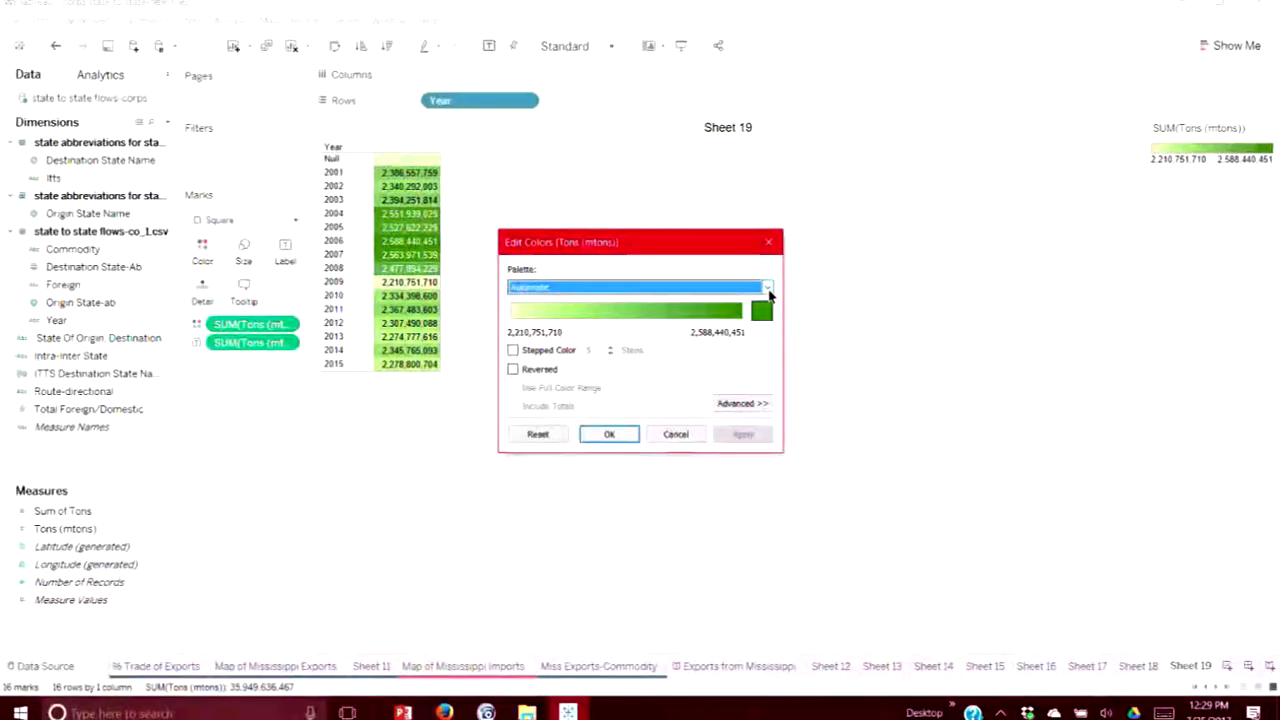
click(768, 288)
click(768, 288)
click(768, 242)
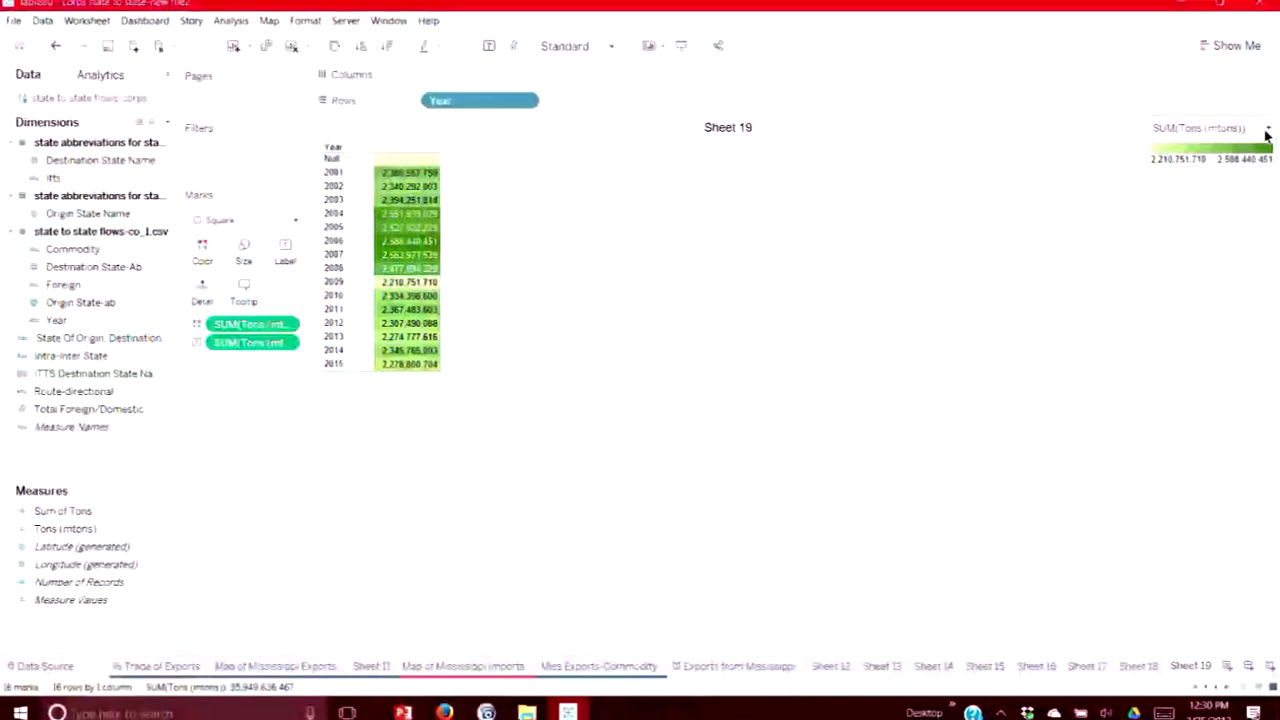
Try a reversed Orange-Gold palette with 5 stepped colors for Tons (mtons) in the highlight table
click(1270, 129)
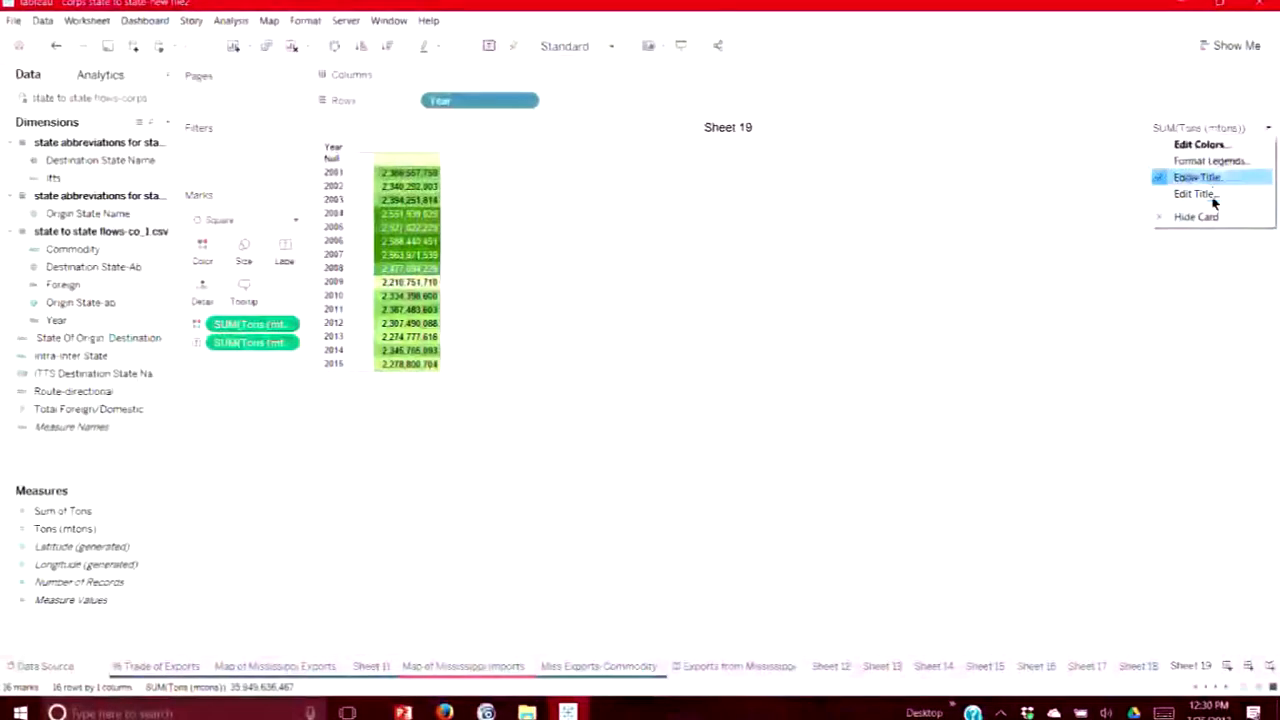
click(1216, 147)
click(755, 287)
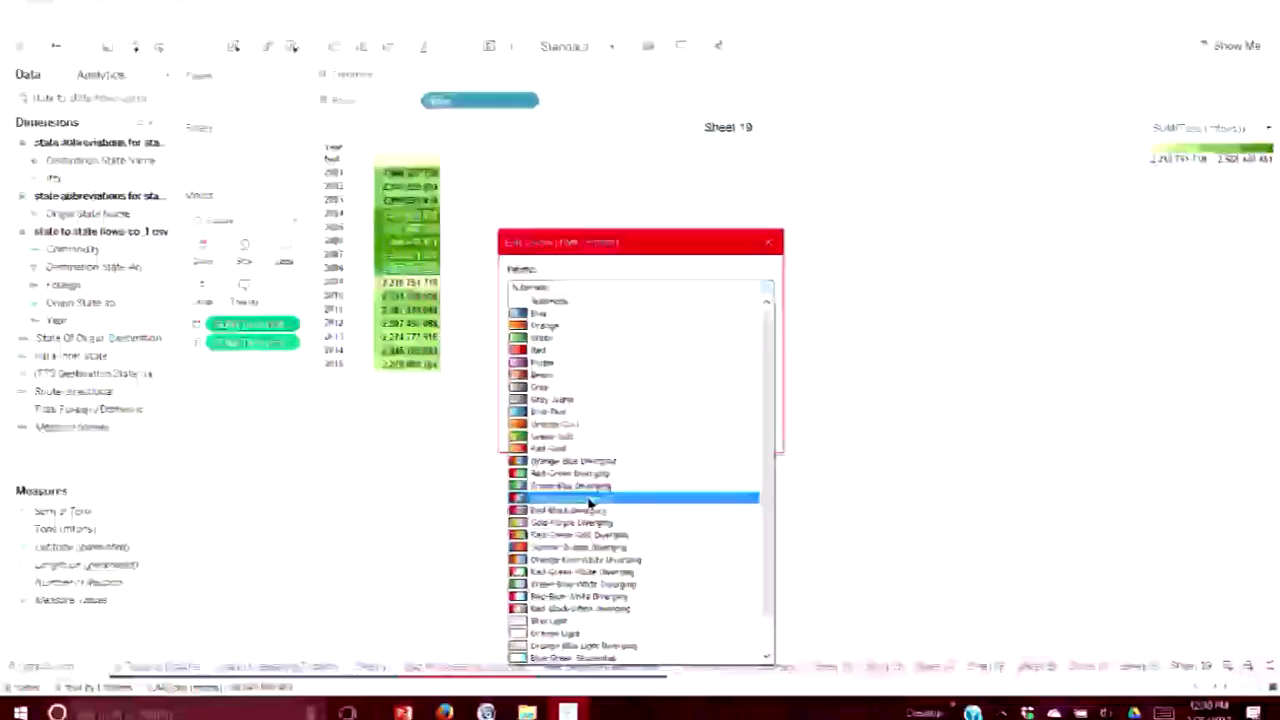
scroll(650, 505, down, 1)
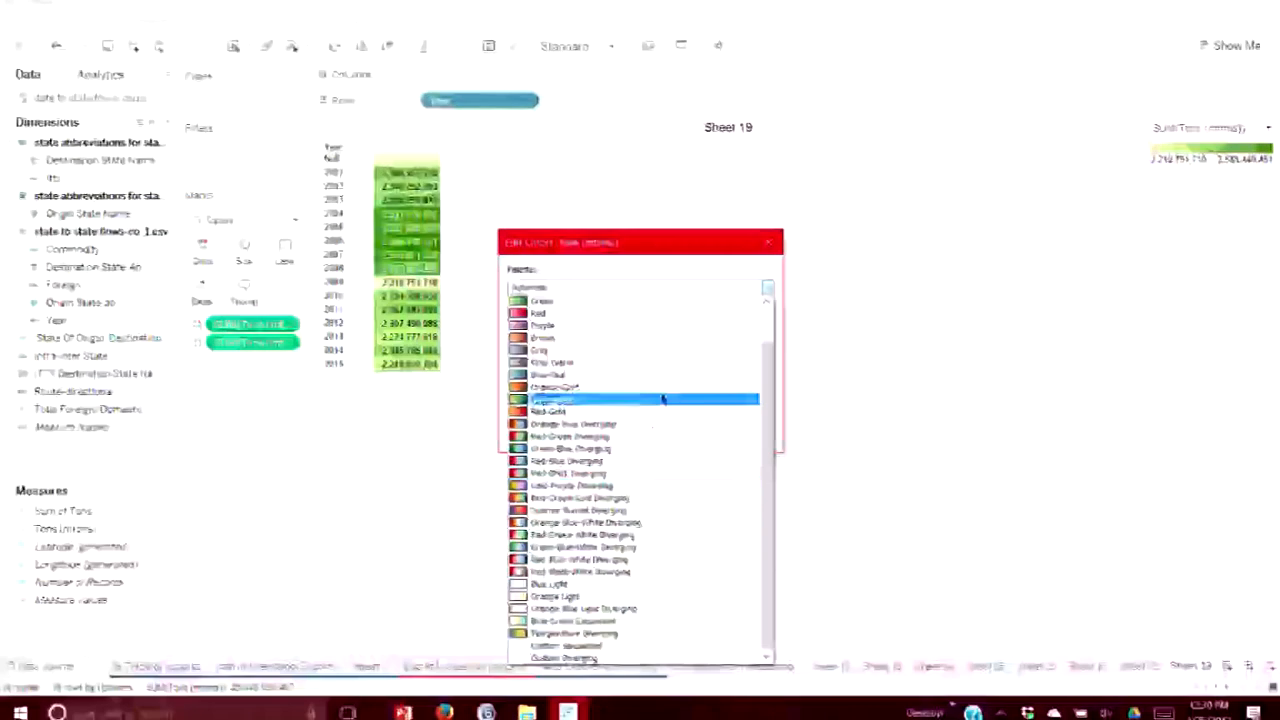
scroll(740, 440, up, 1)
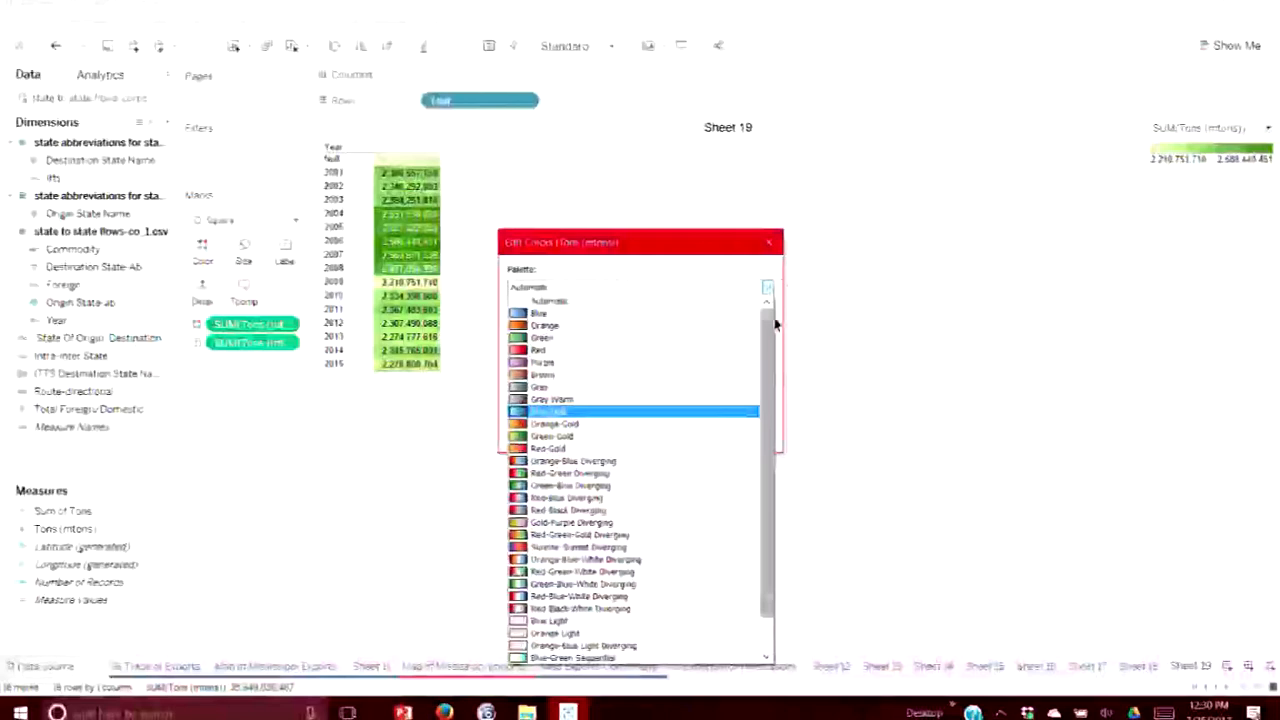
click(766, 287)
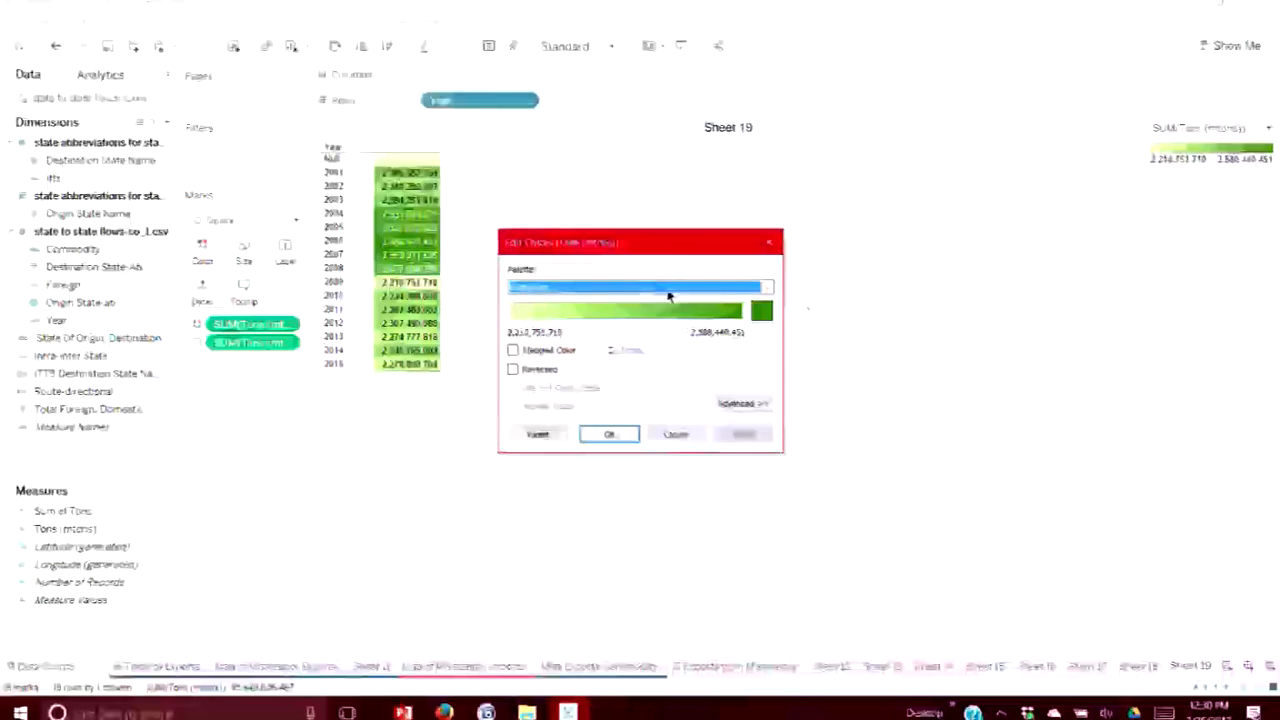
click(767, 288)
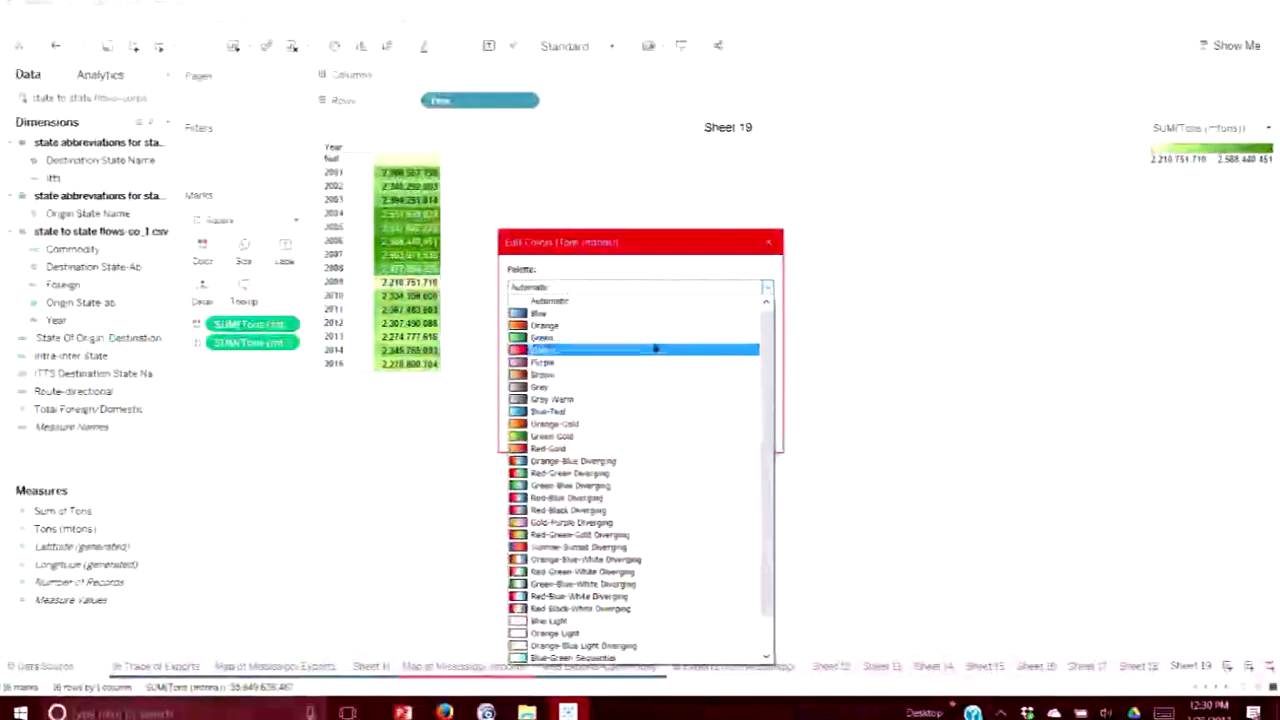
click(603, 425)
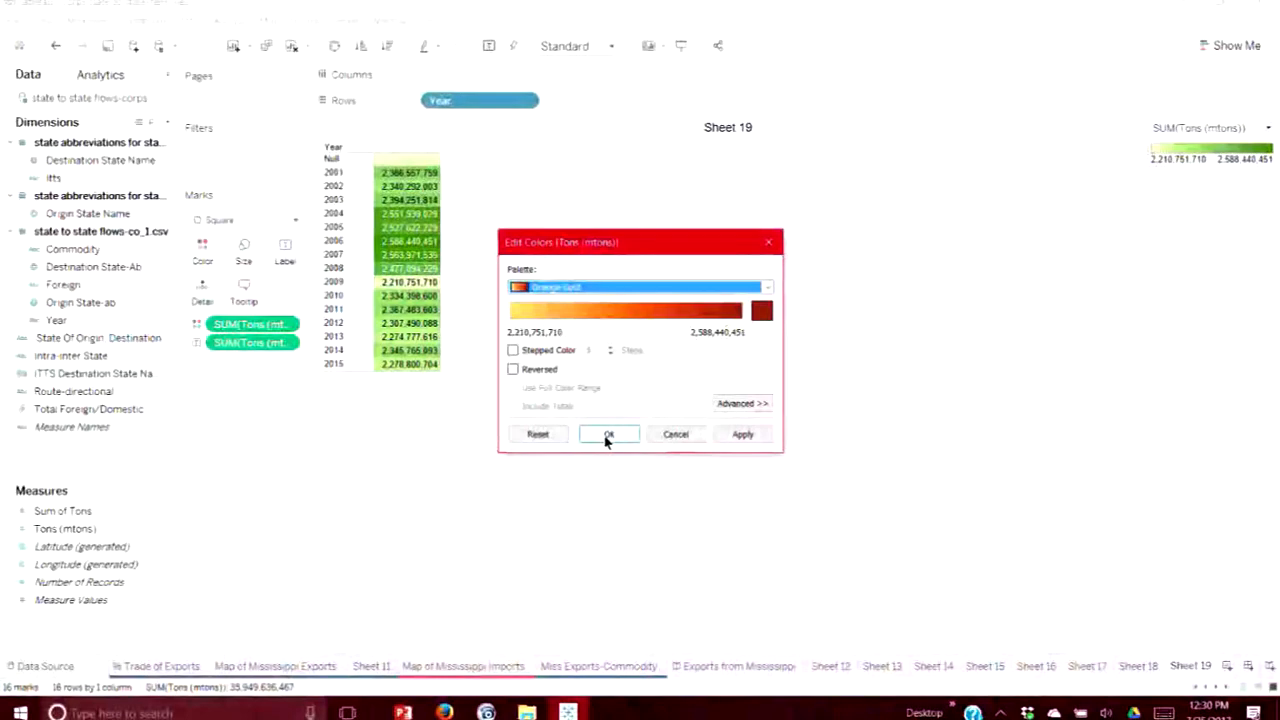
click(513, 351)
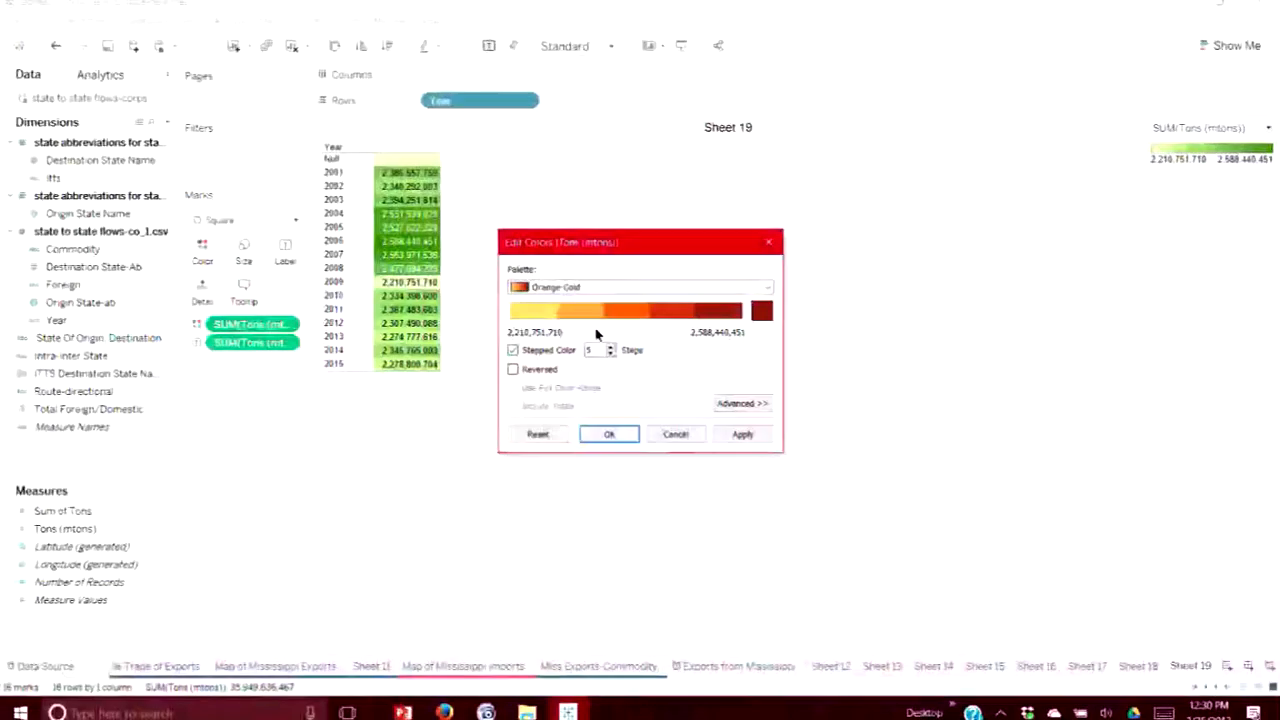
click(514, 372)
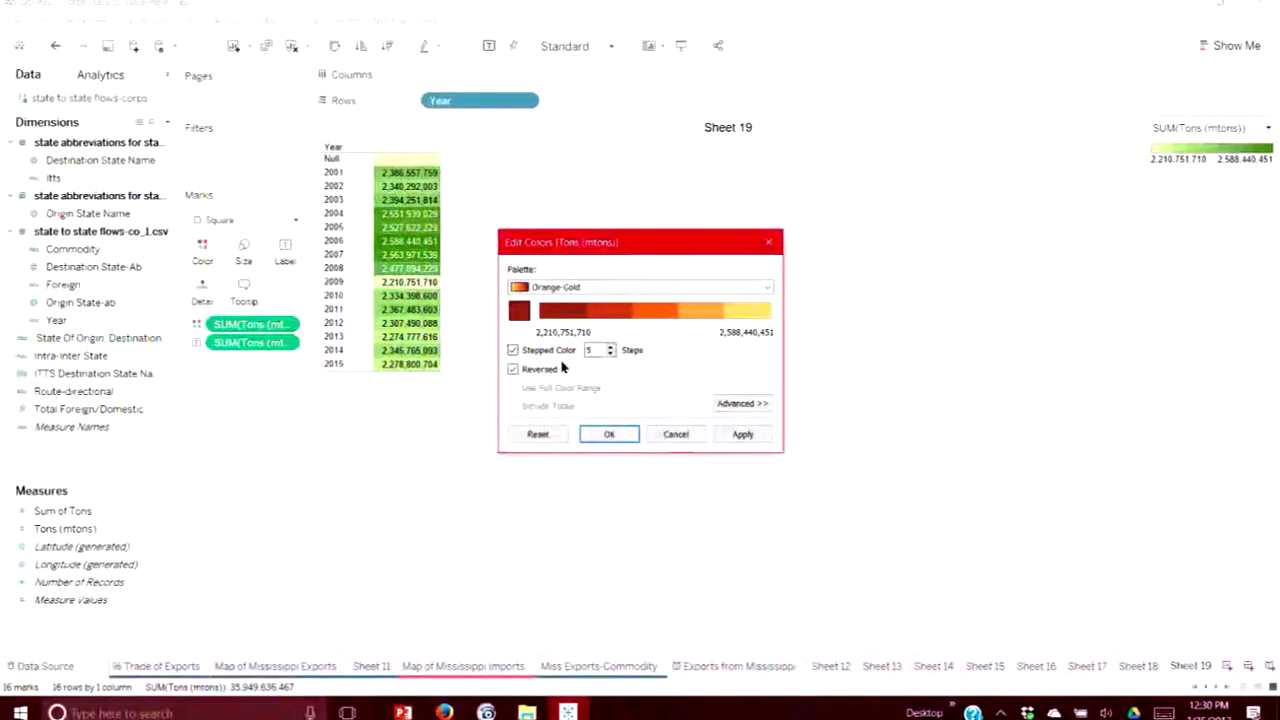
click(680, 437)
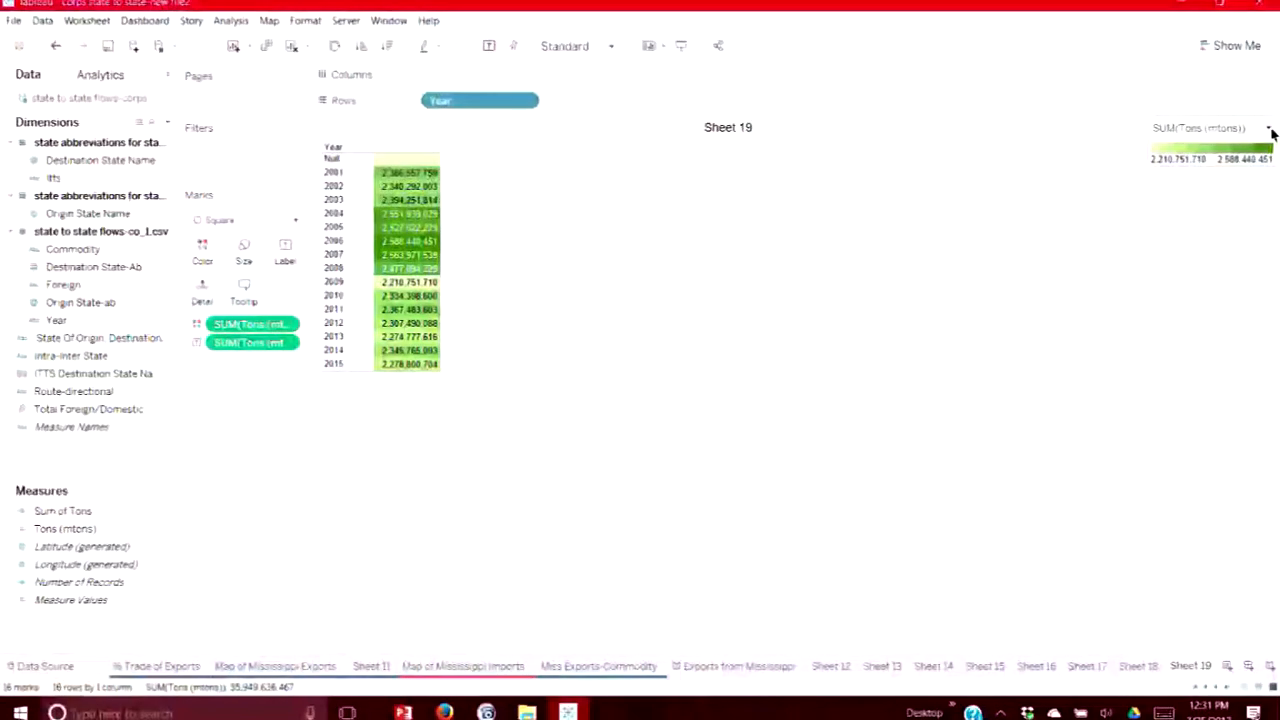
Convert the highlight table to a pie chart of tons by year and enlarge the pie in both directions
click(1222, 48)
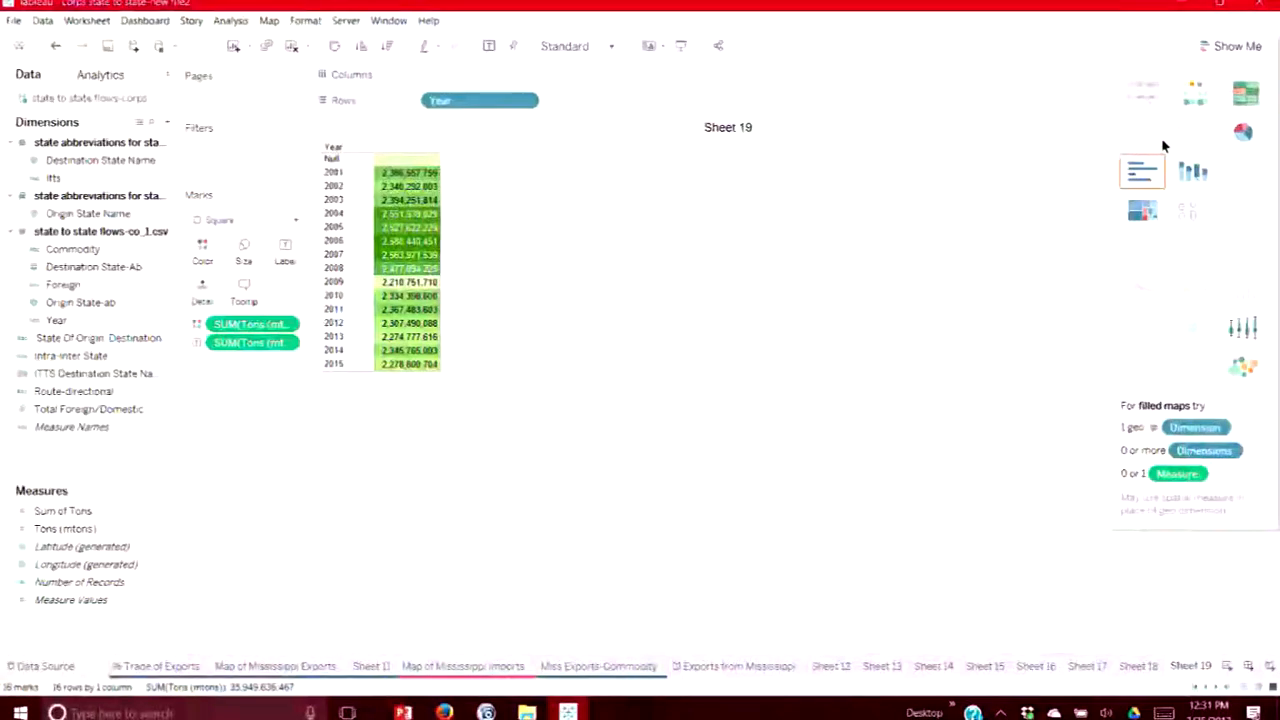
click(1249, 142)
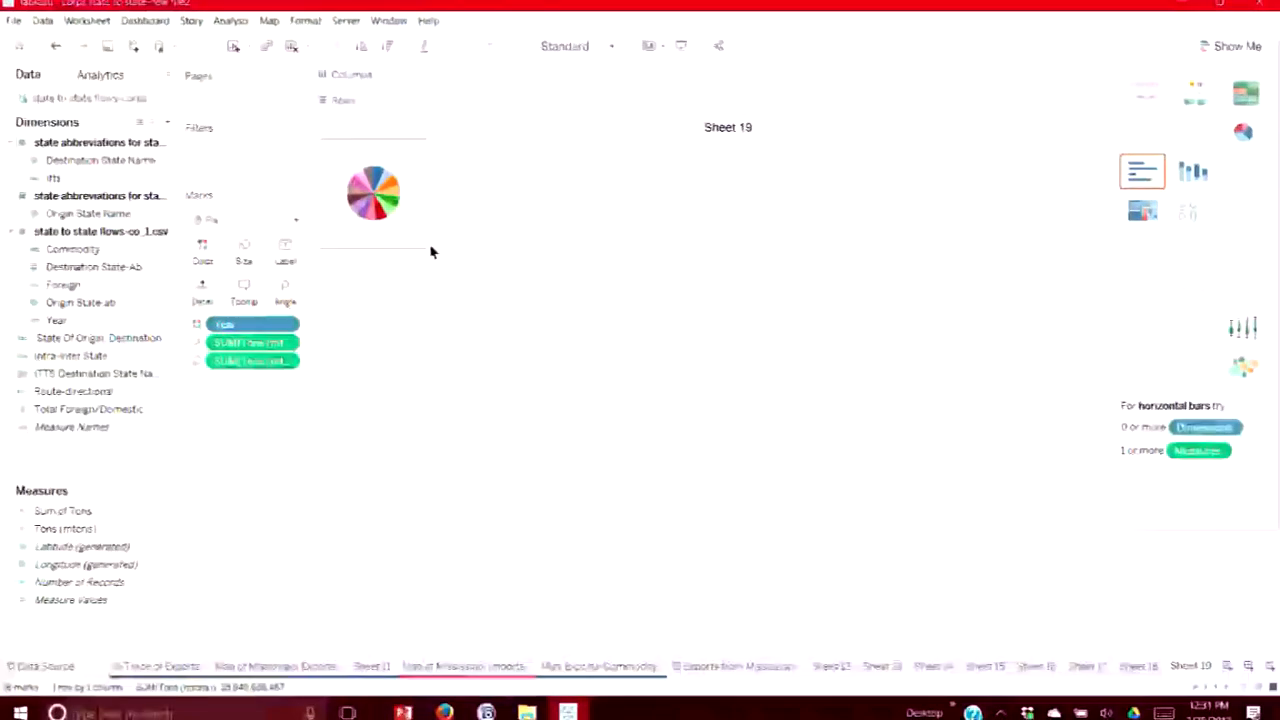
drag(428, 248, 708, 255)
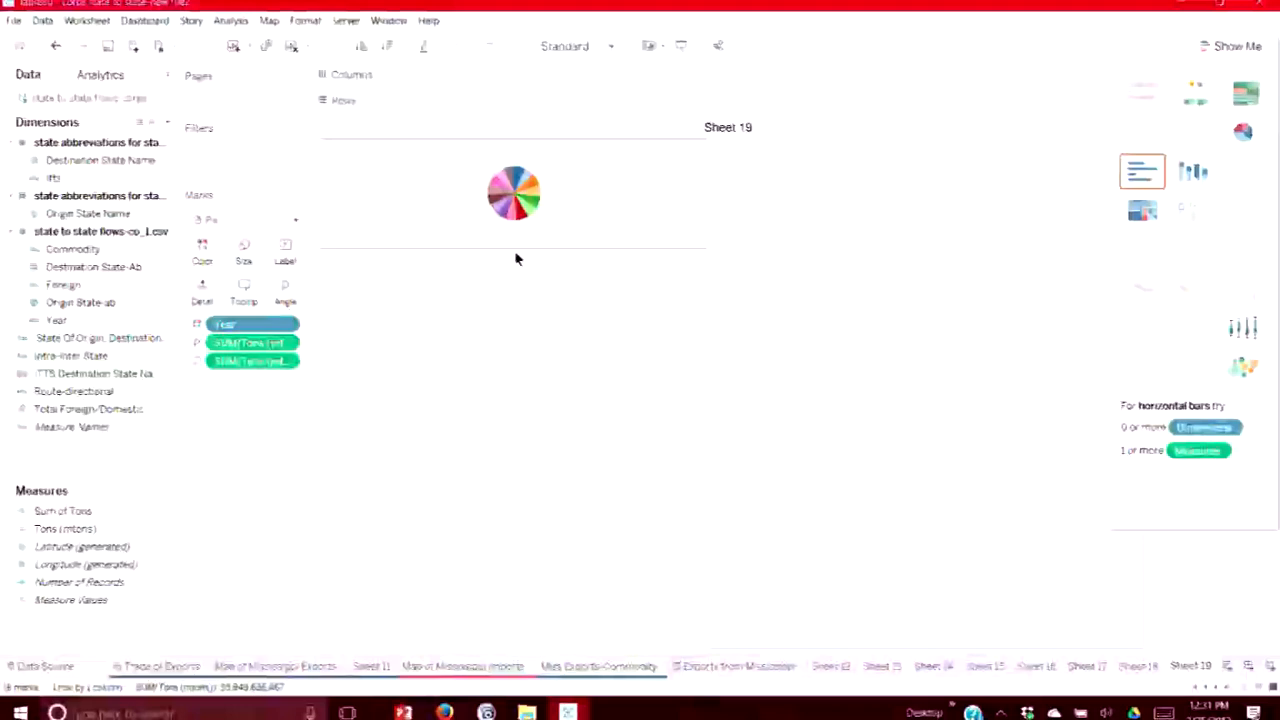
drag(521, 255, 520, 521)
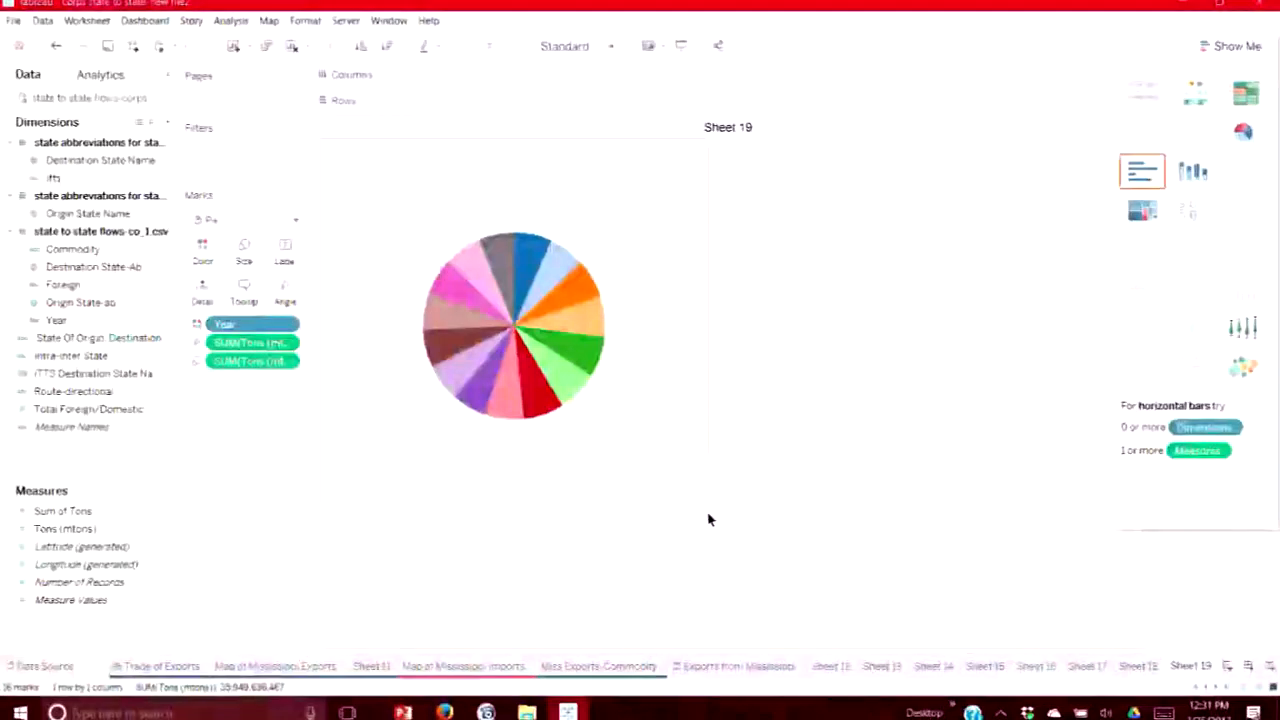
click(1236, 47)
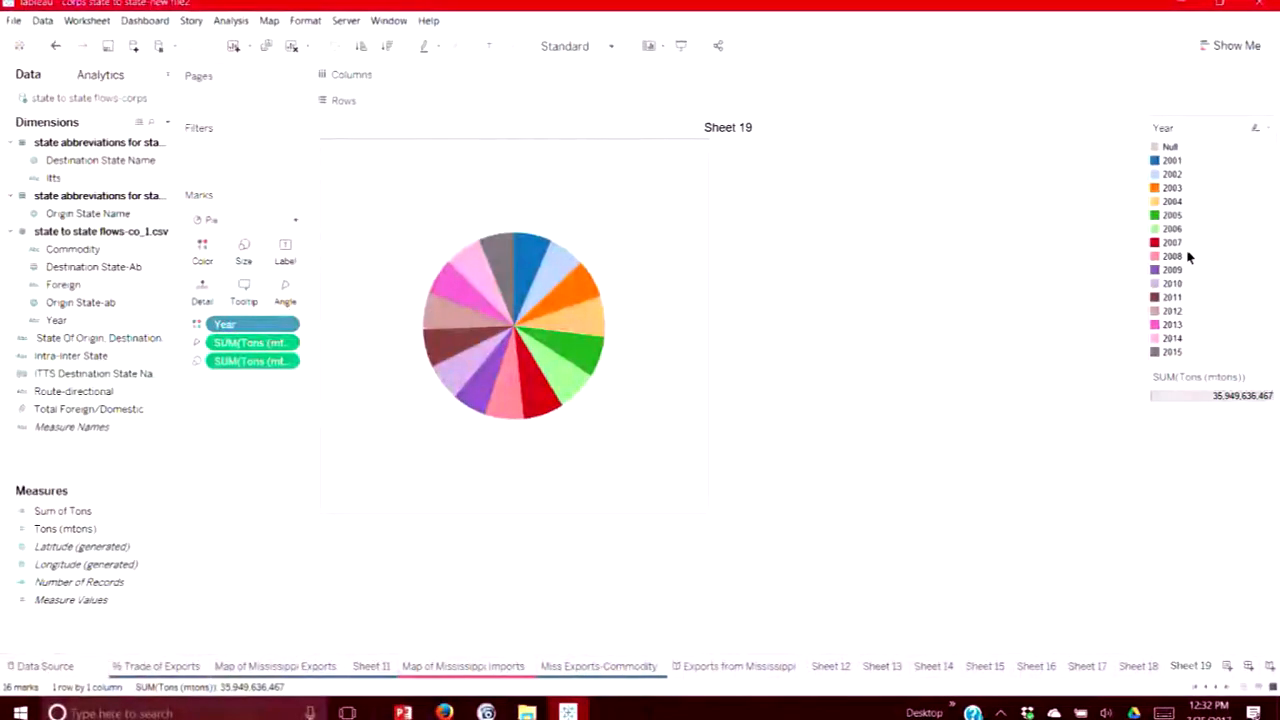
Highlight the pie slices for 2015, 2010, 2007, 2005 and 2002 one at a time using the Year legend, and clear the highlight
click(1176, 352)
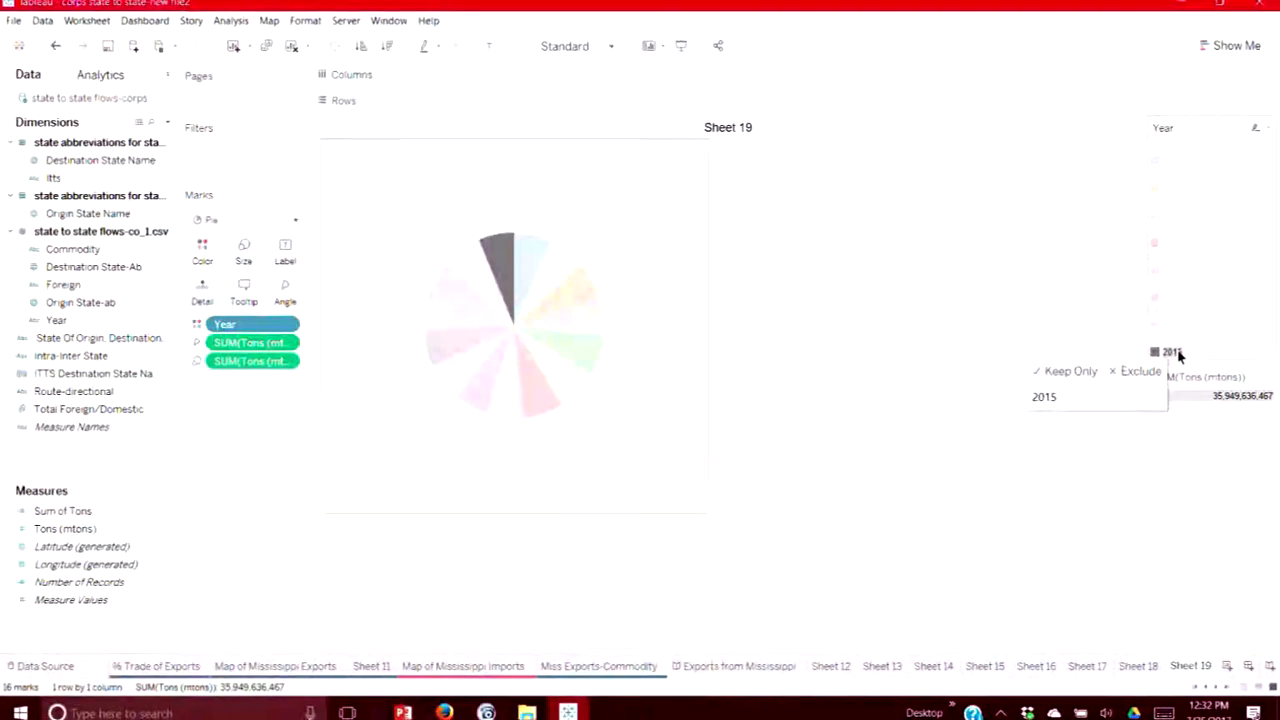
click(1168, 285)
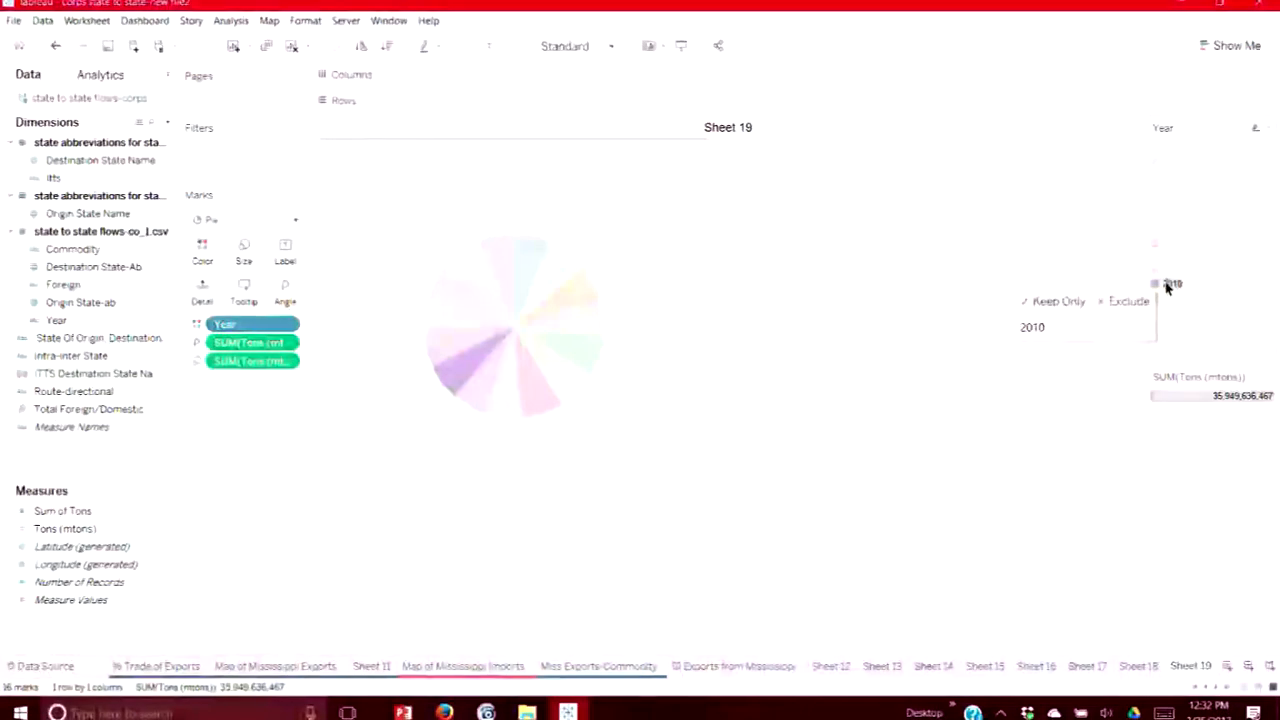
click(1170, 245)
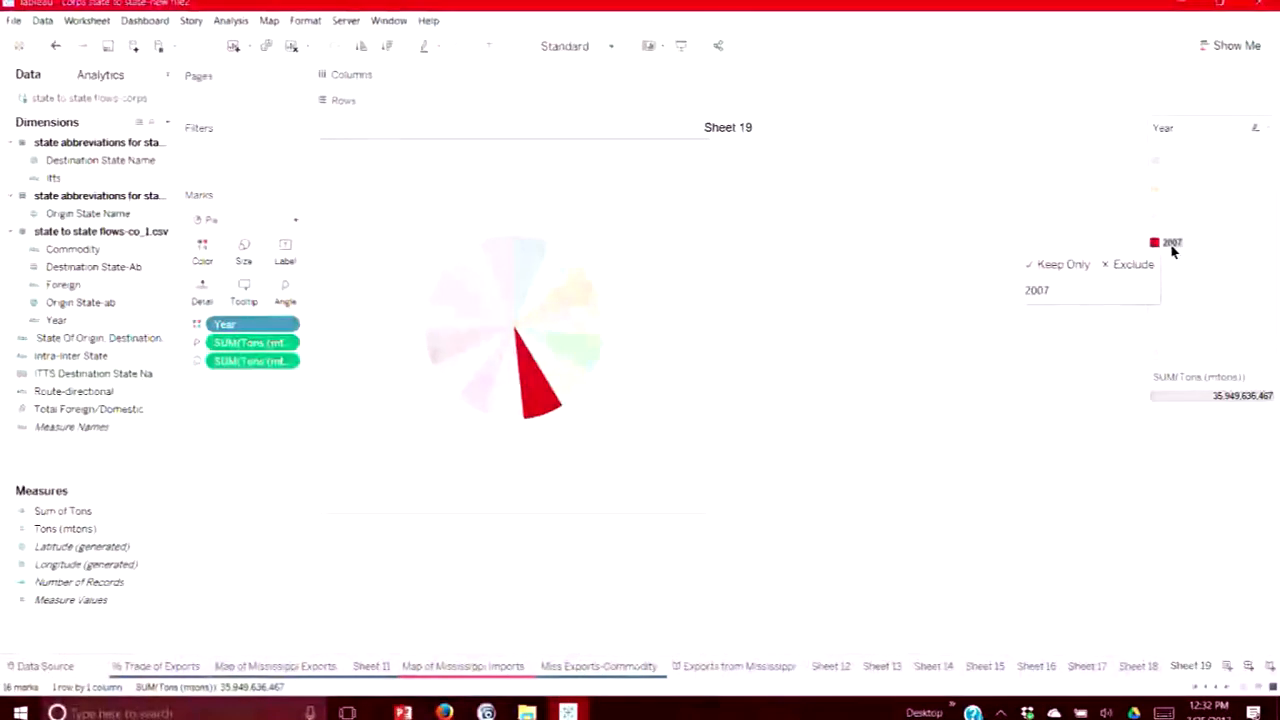
click(1170, 216)
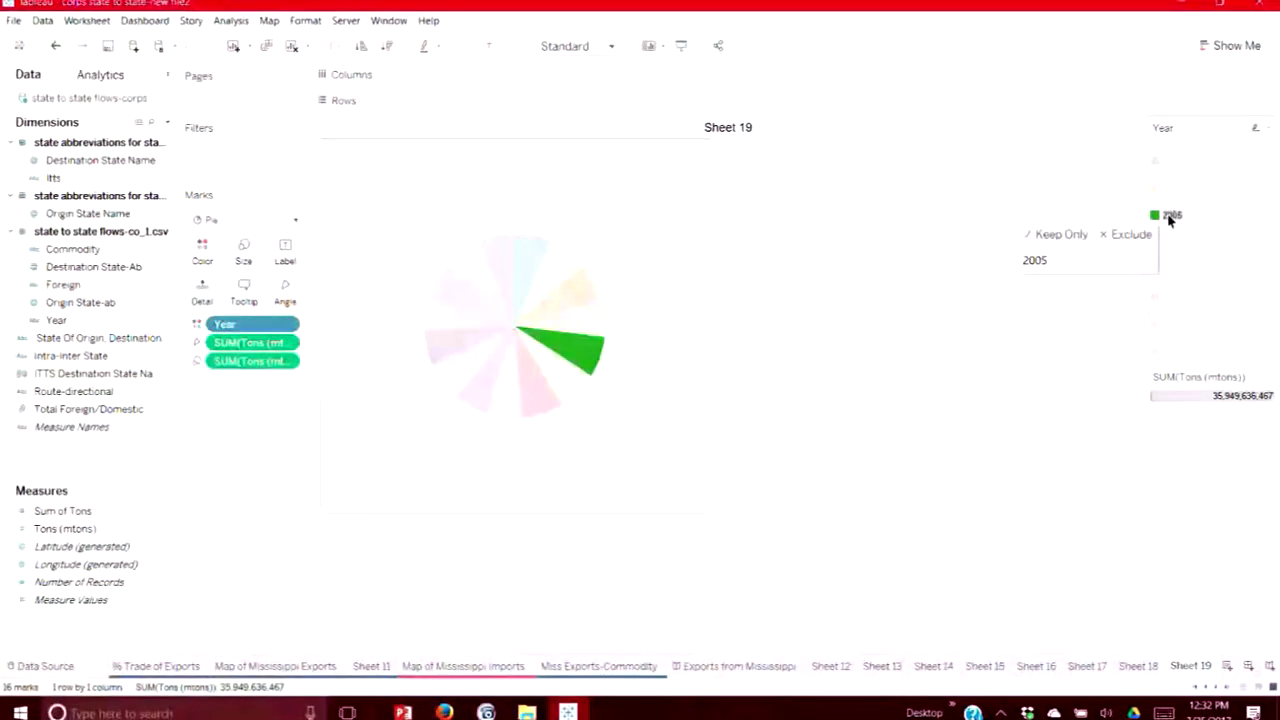
click(1169, 175)
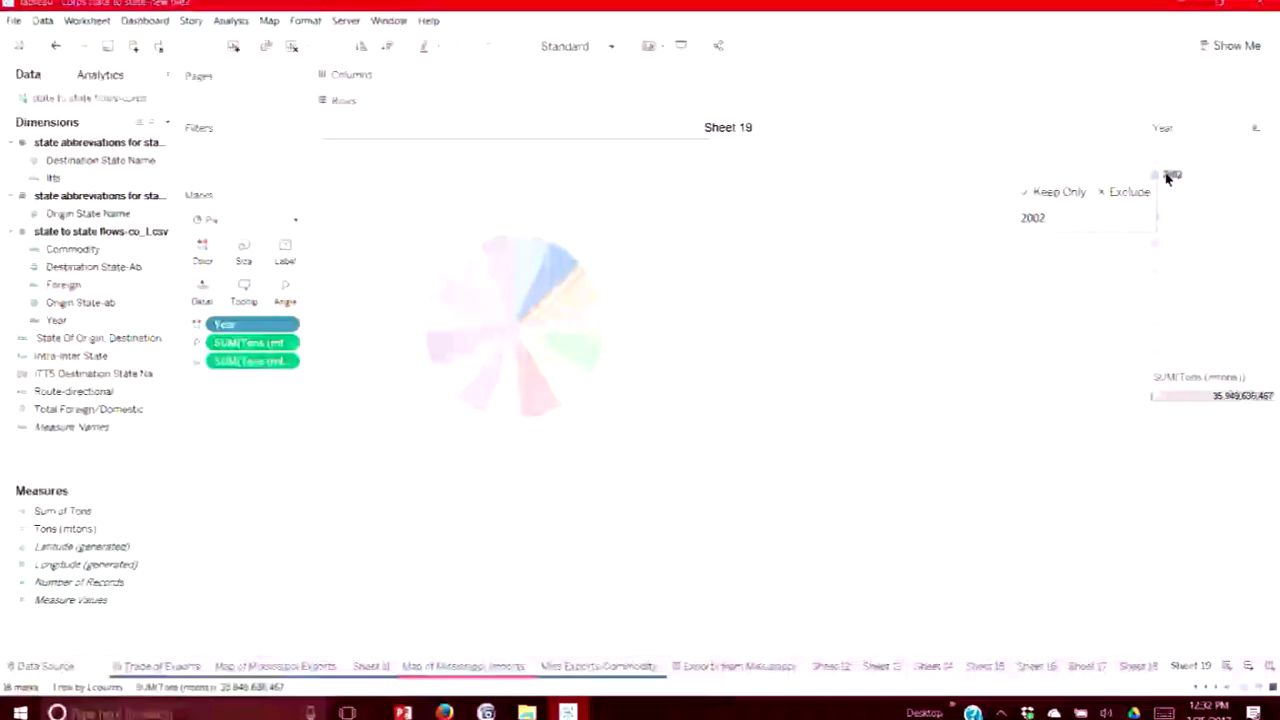
click(1083, 272)
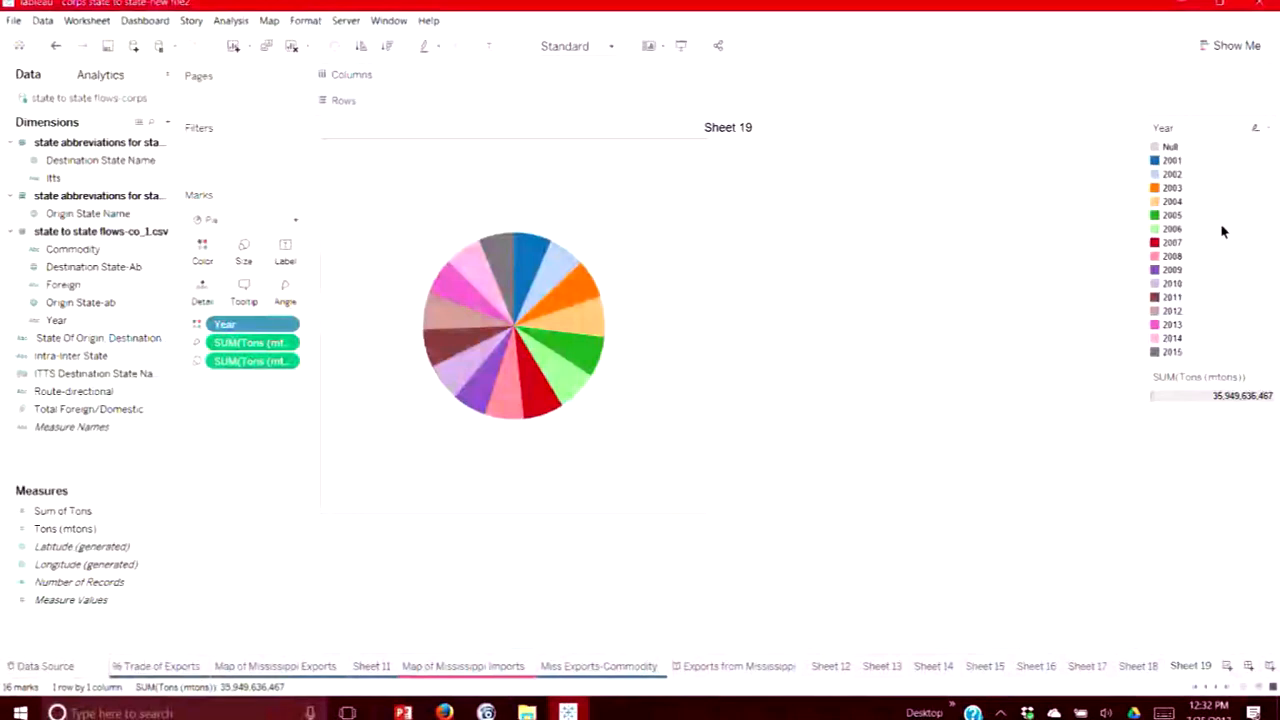
Convert the pie chart to horizontal bars of Tons (mtons) by Year and widen the chart area by narrowing the Marks card
click(1240, 46)
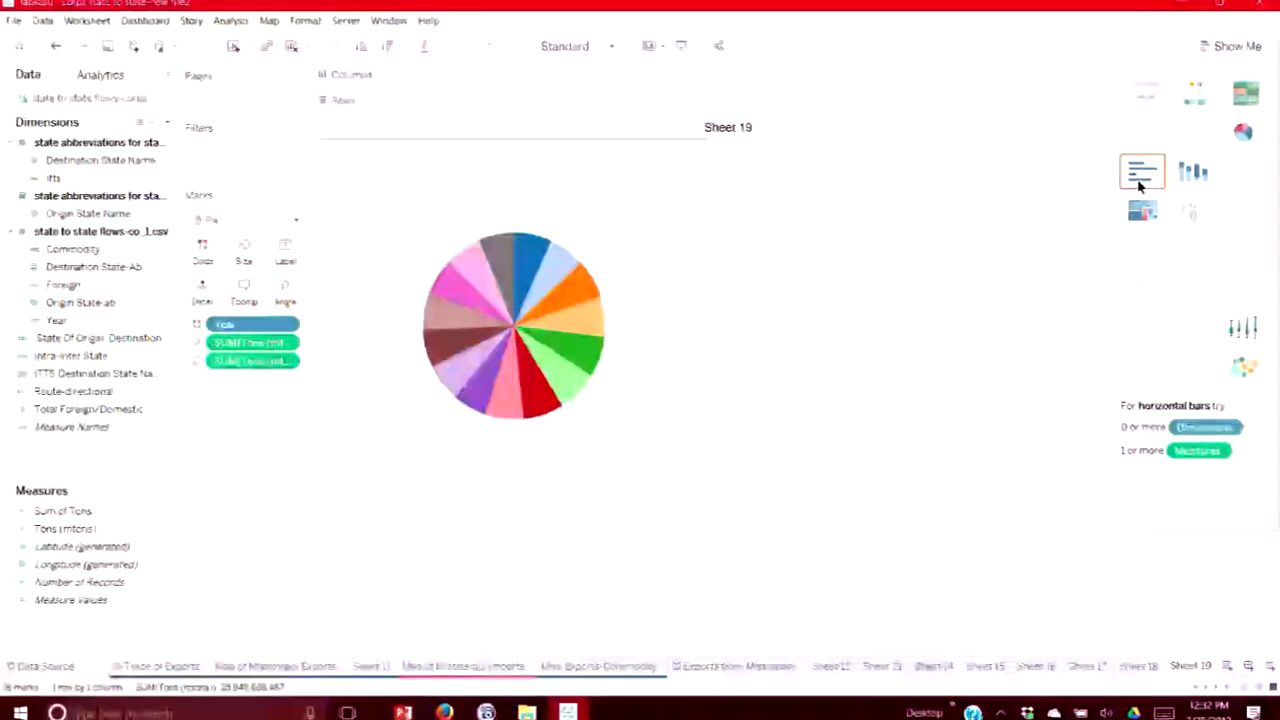
click(1140, 175)
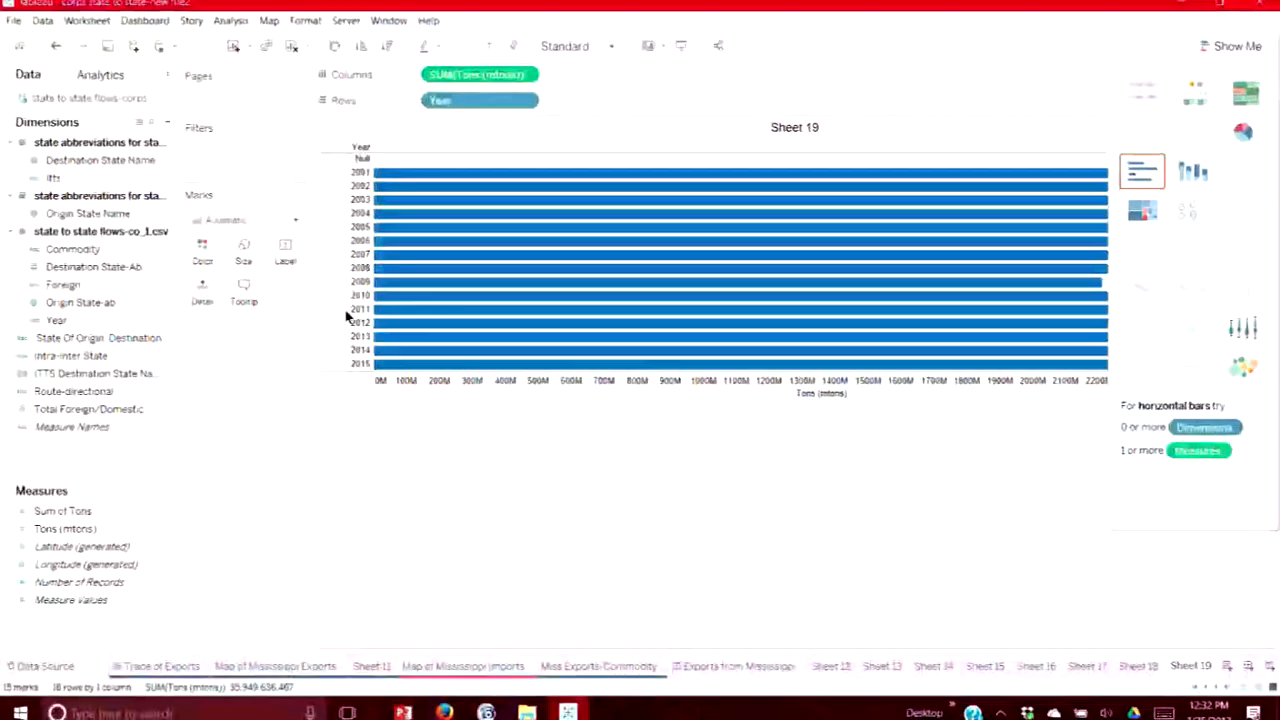
drag(310, 327, 257, 329)
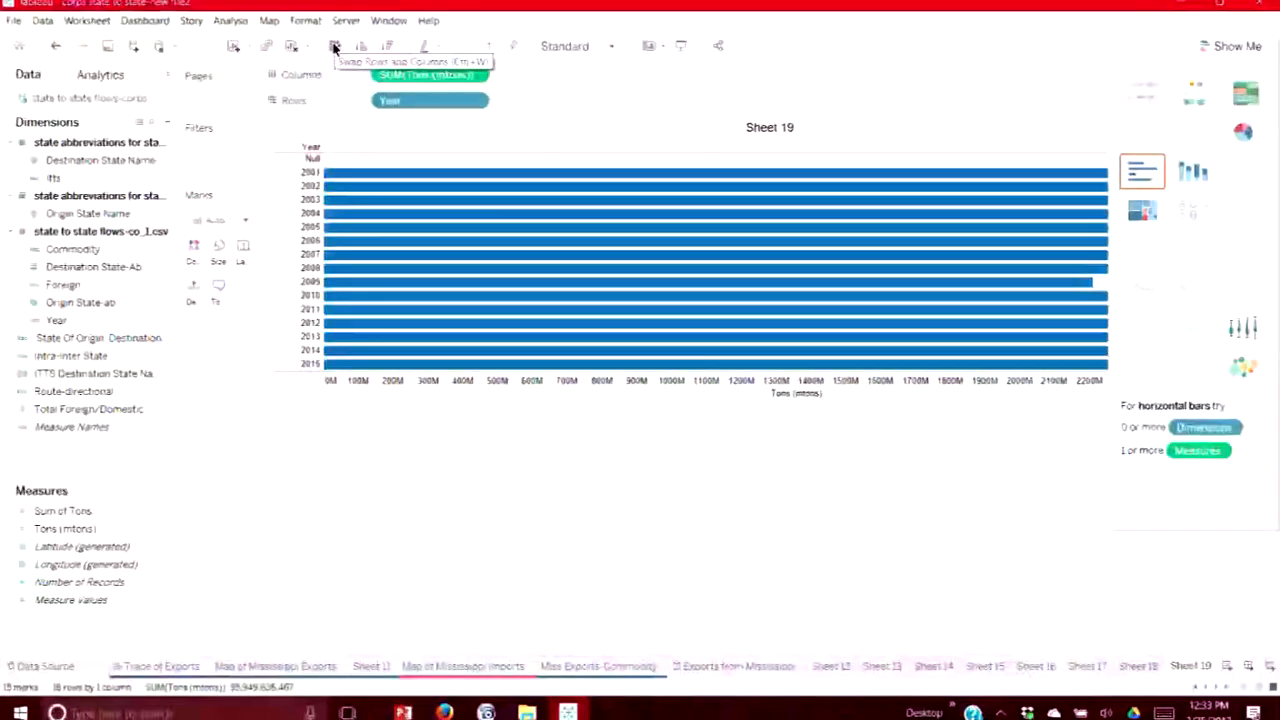
Swap the bar chart's rows and columns, and convert it to stacked bars colored by Year
click(335, 47)
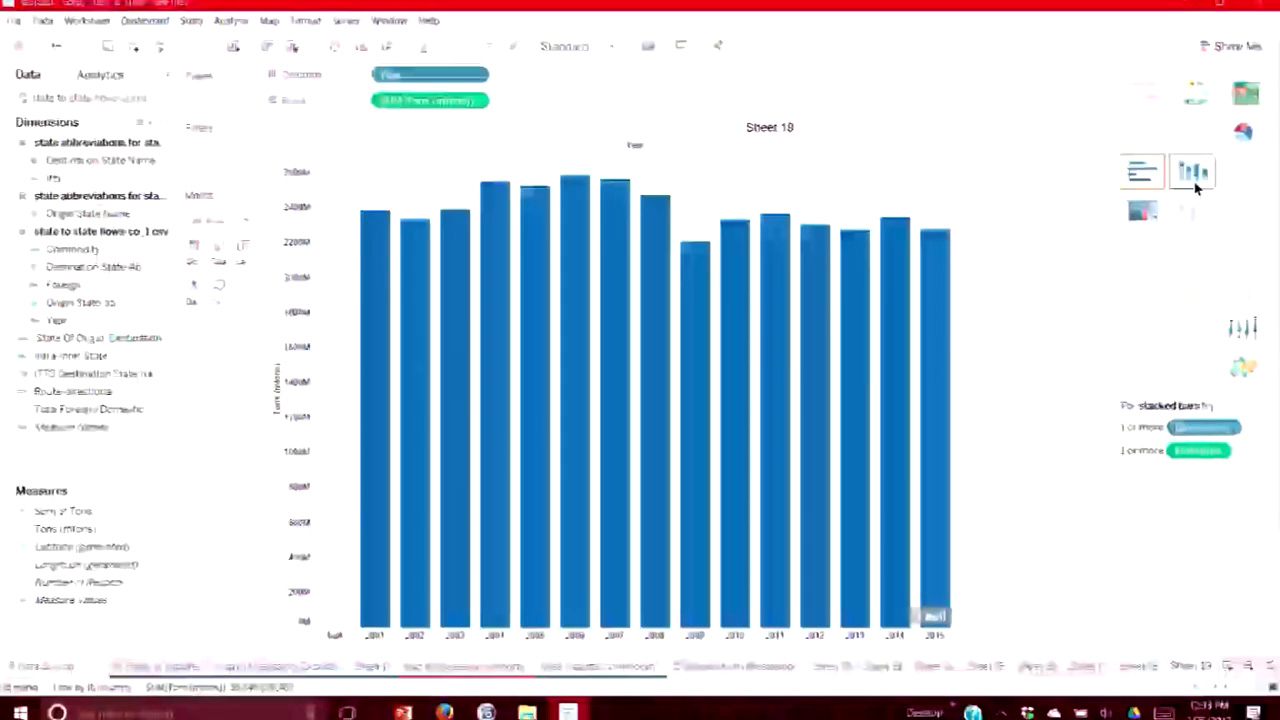
click(1195, 180)
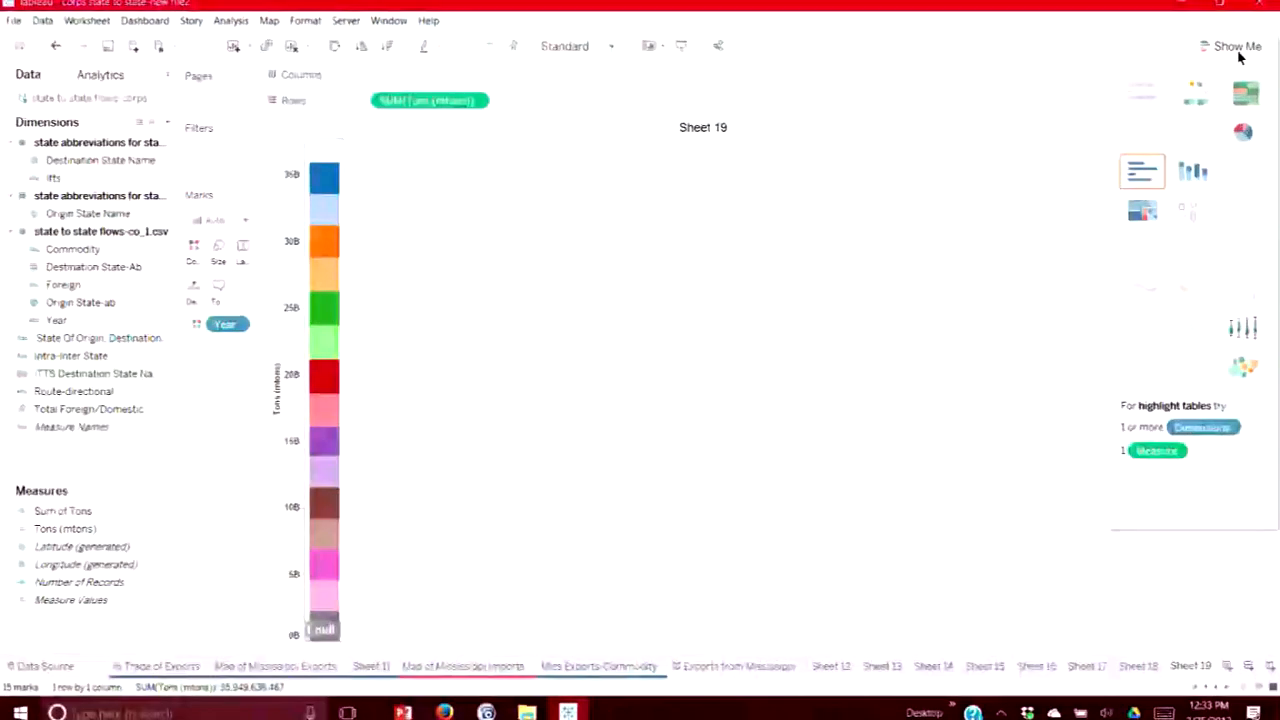
Swap the stacked bar's rows and columns, and convert the chart to a treemap of tons by year
click(1191, 175)
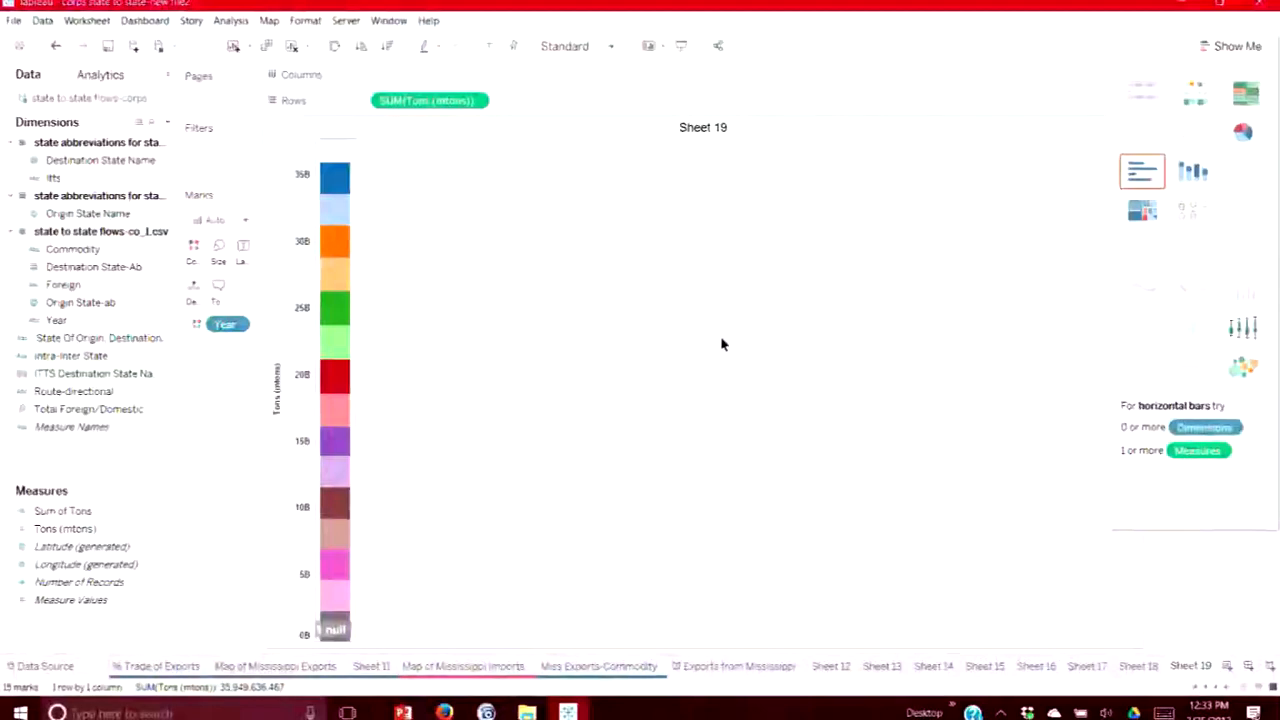
click(336, 50)
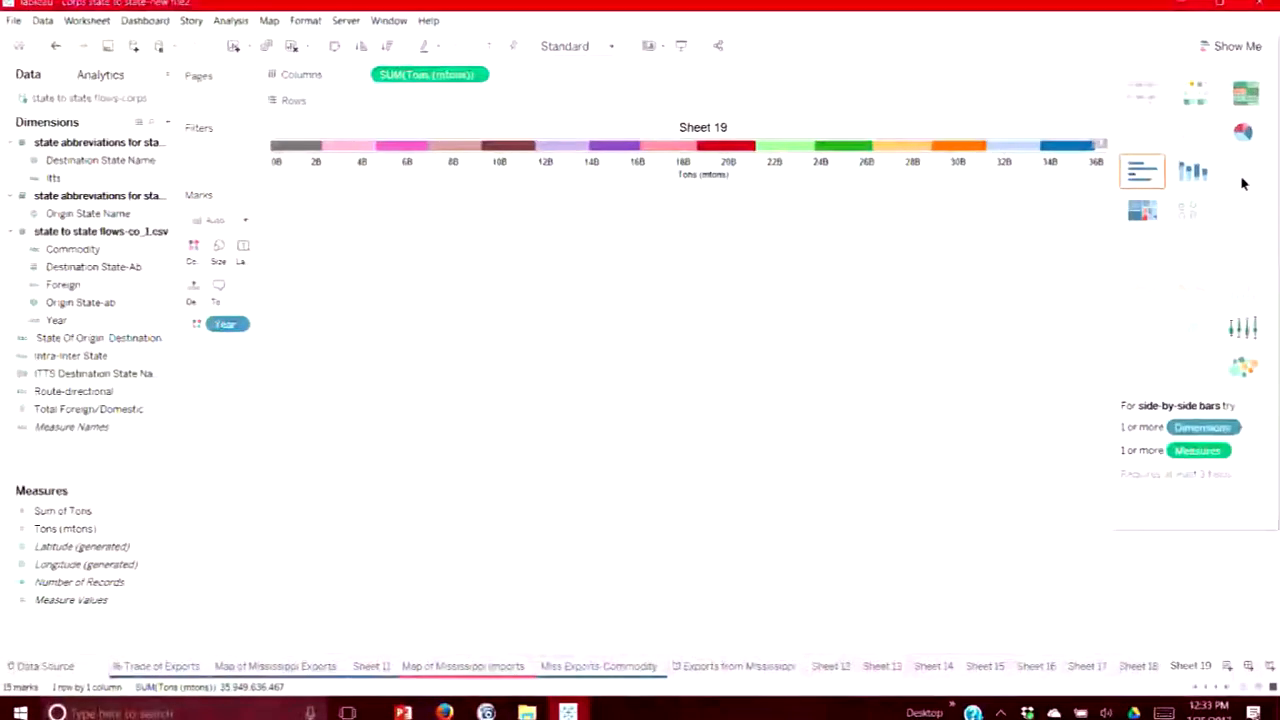
click(1140, 218)
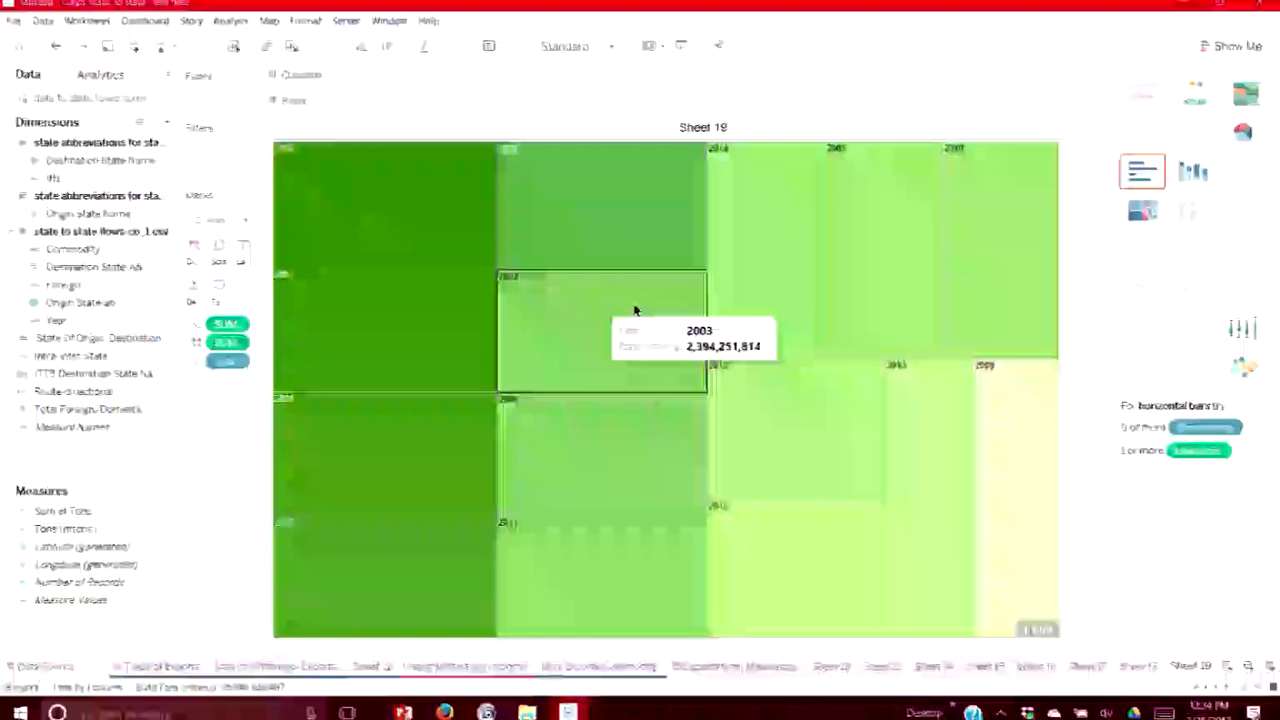
Convert the treemap to a text table of tons by year with a wider Marks card, and exclude the Null year
drag(262, 310, 494, 298)
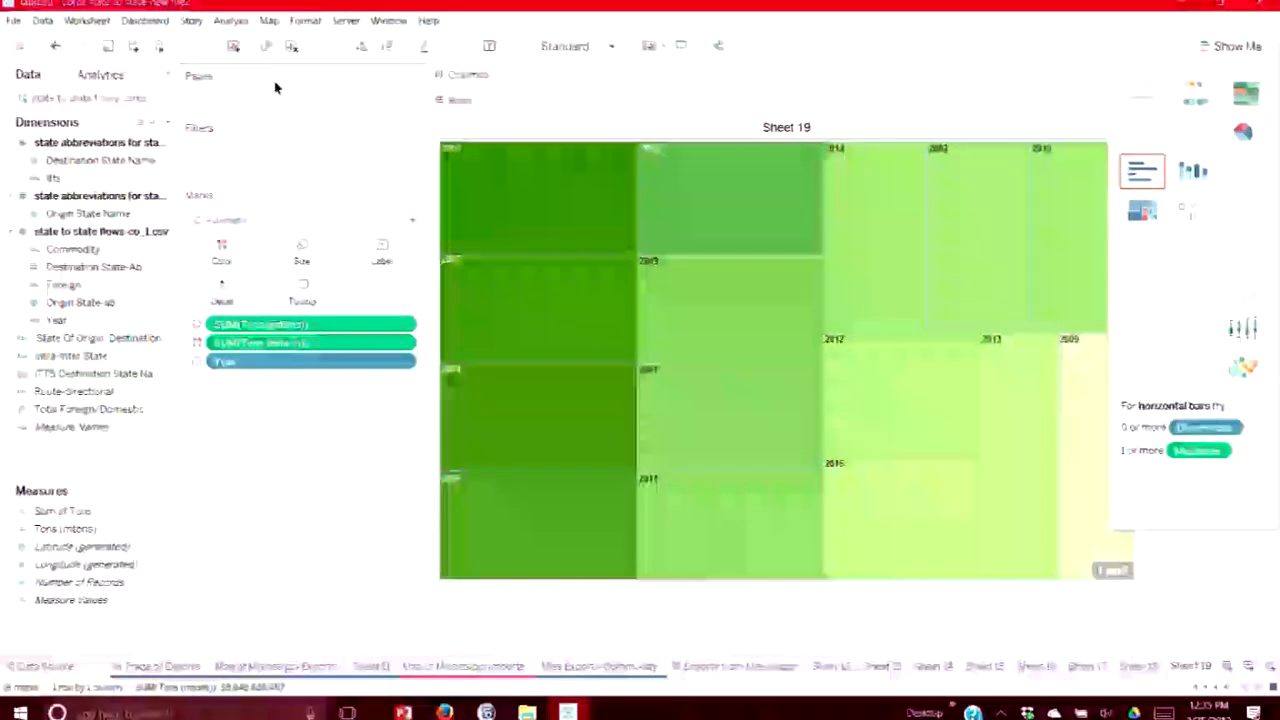
click(1147, 105)
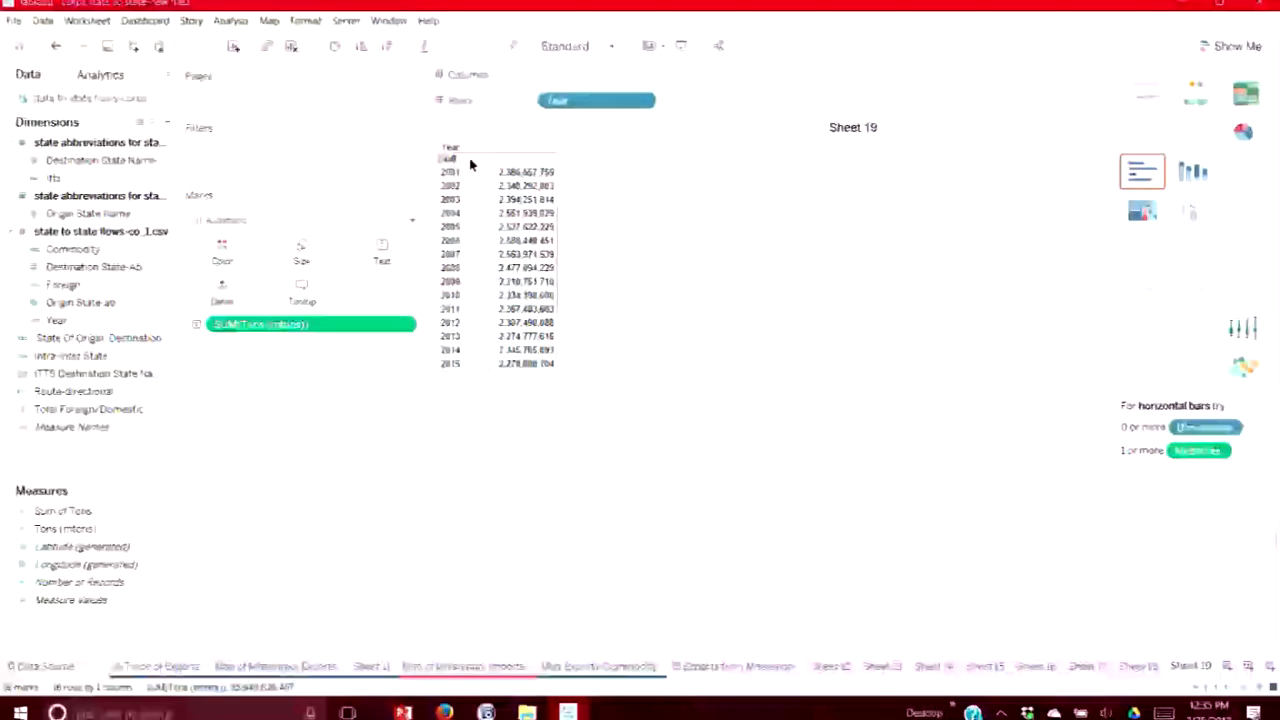
click(470, 160)
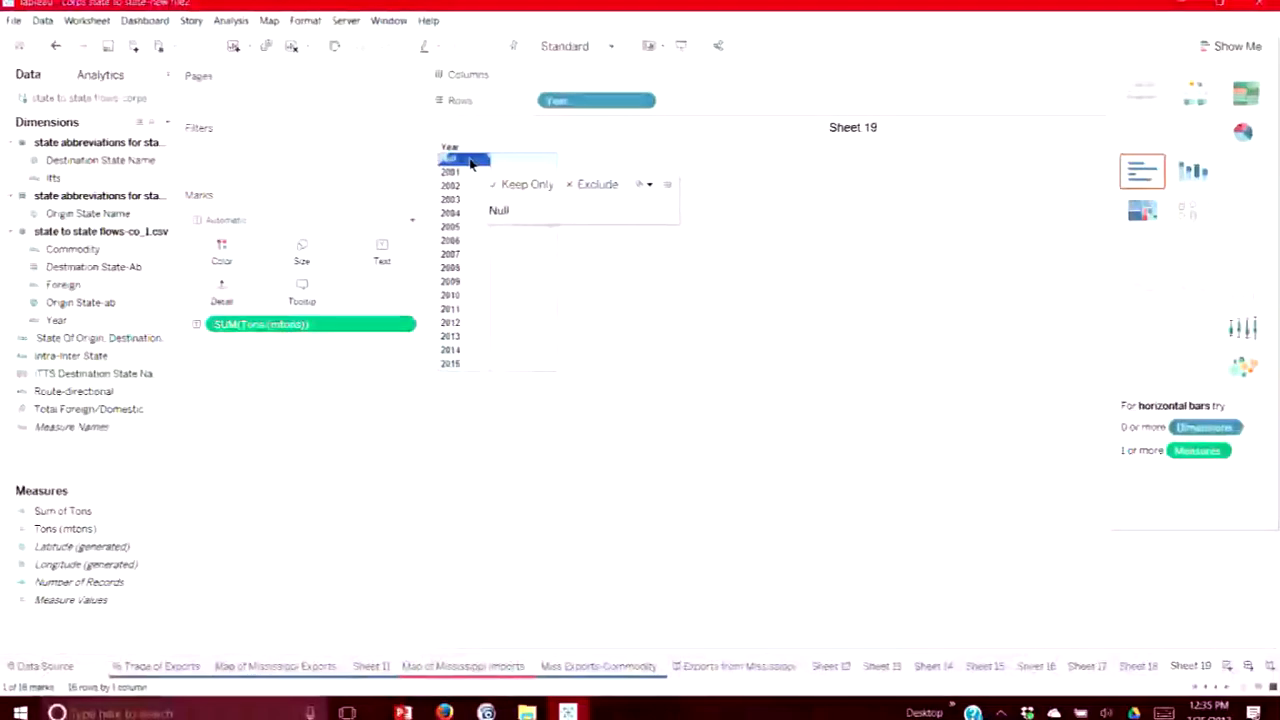
click(578, 186)
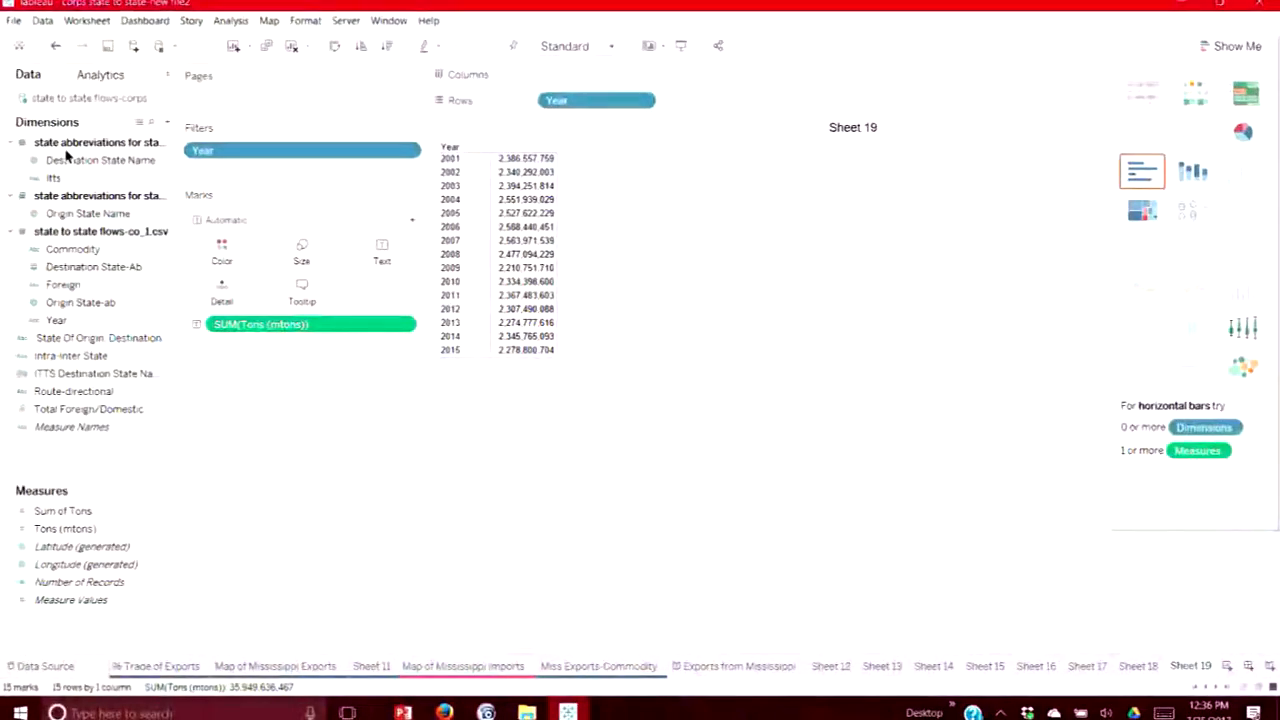
Add Commodity to the rows ahead of Year, and move Year to the columns to form a crosstab
click(44, 252)
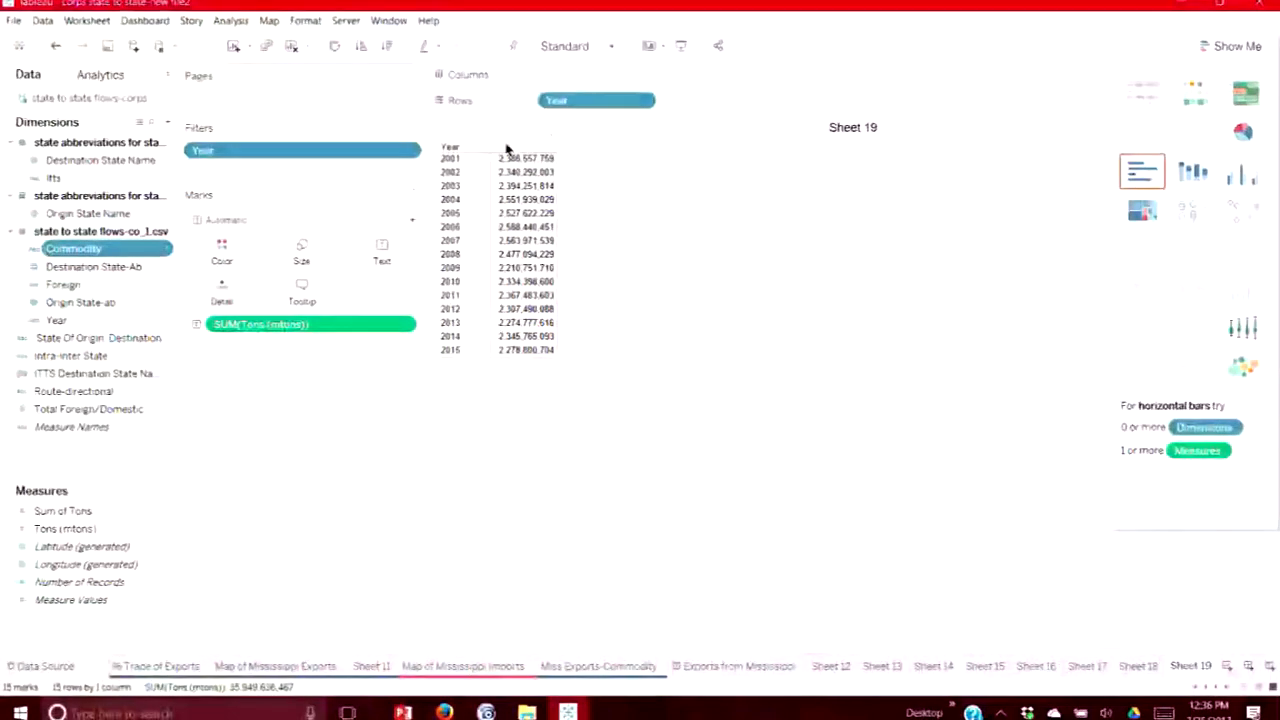
drag(80, 249, 542, 105)
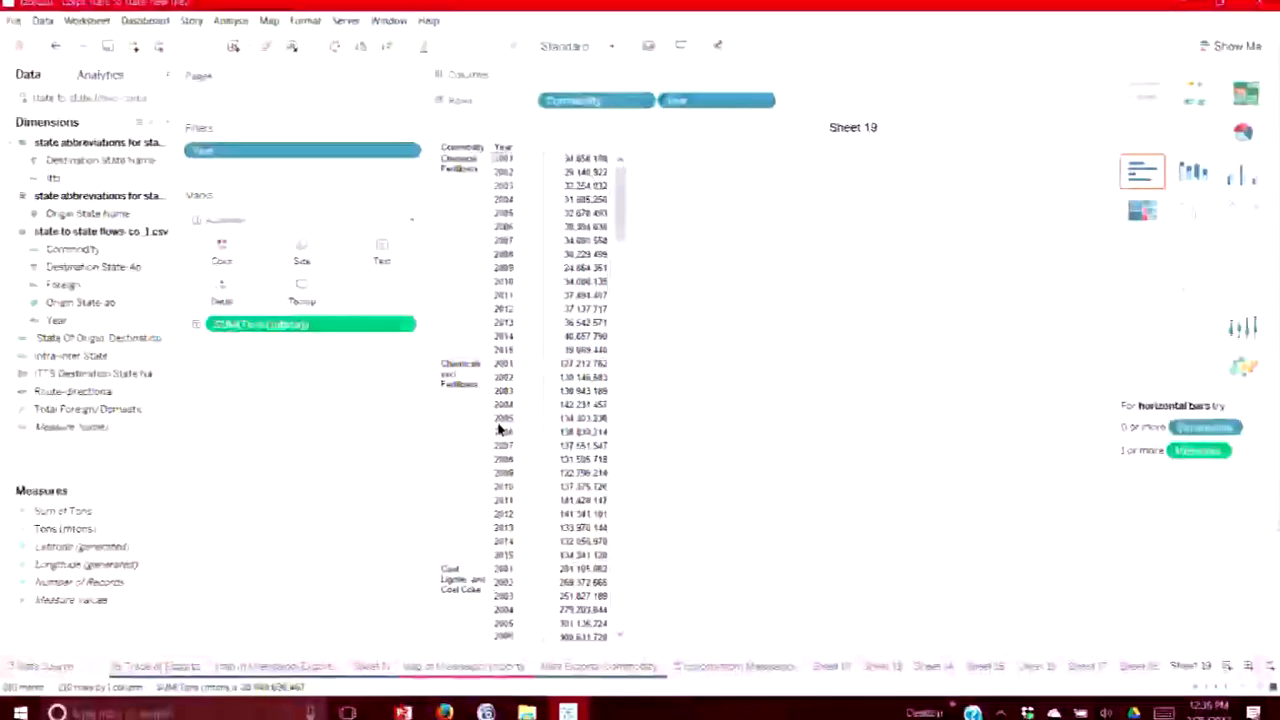
scroll(500, 428, down, 1)
scroll(500, 428, up, 1)
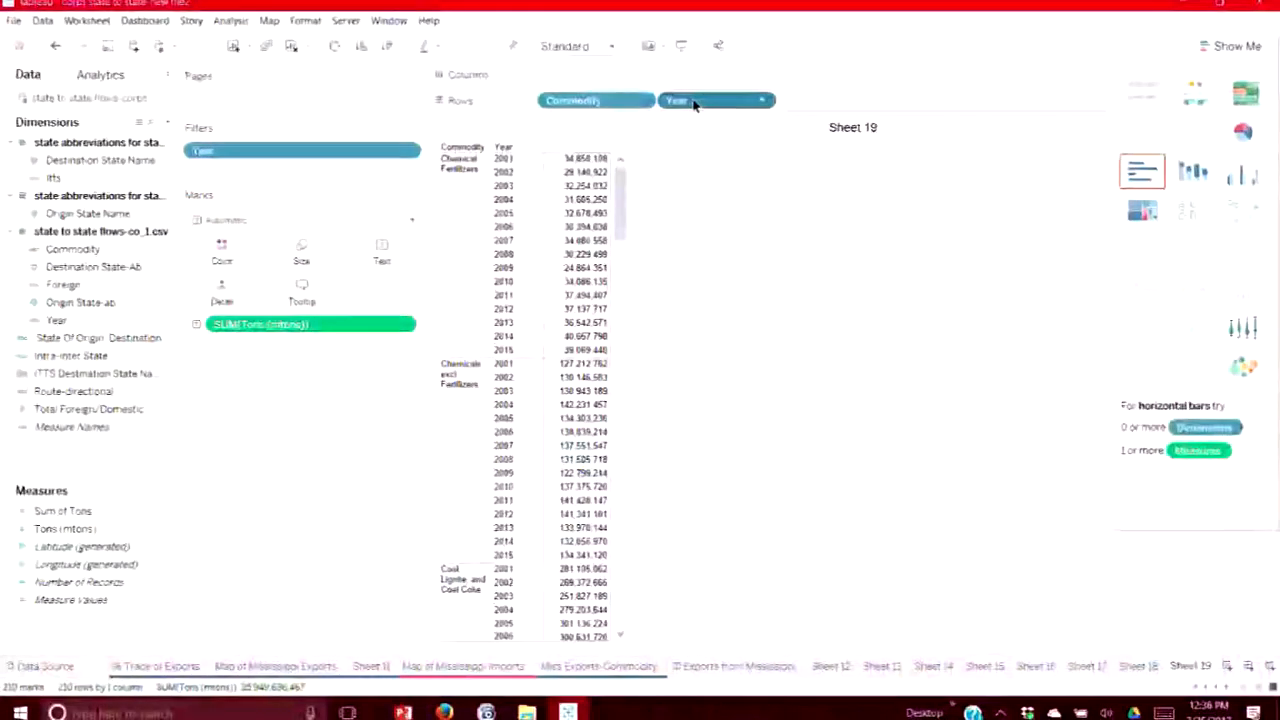
drag(697, 101, 691, 86)
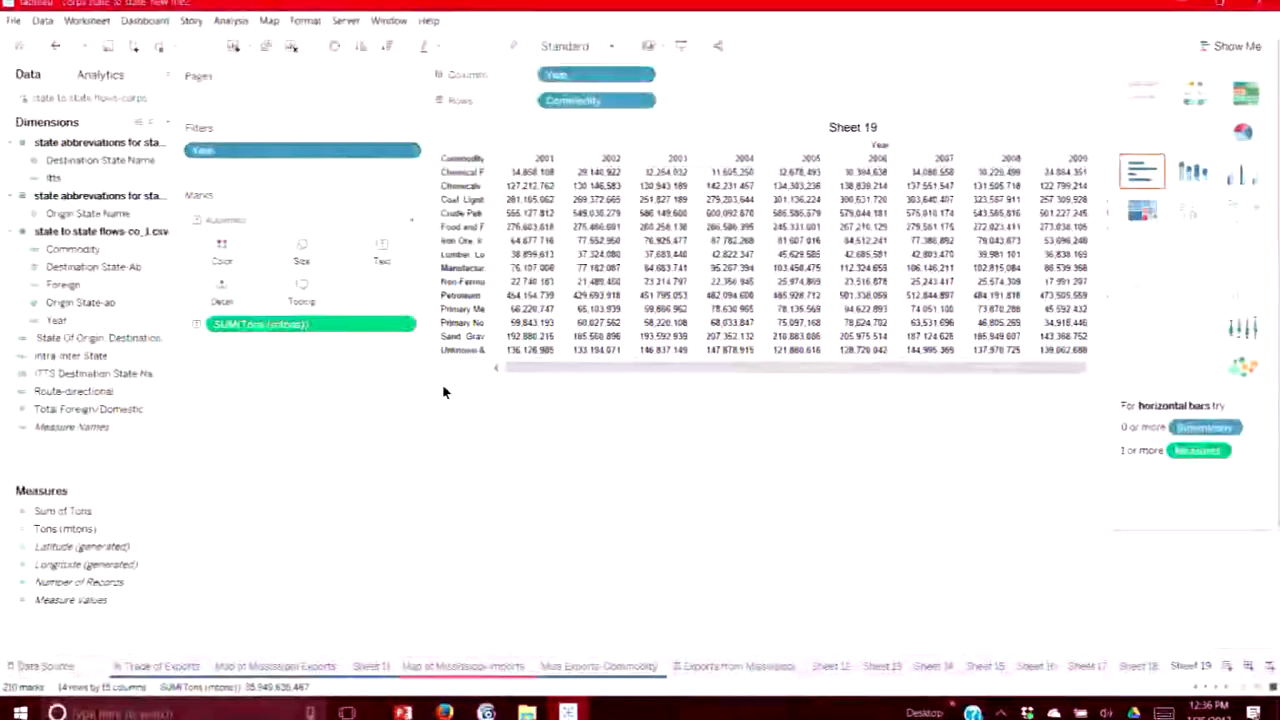
drag(717, 374, 632, 385)
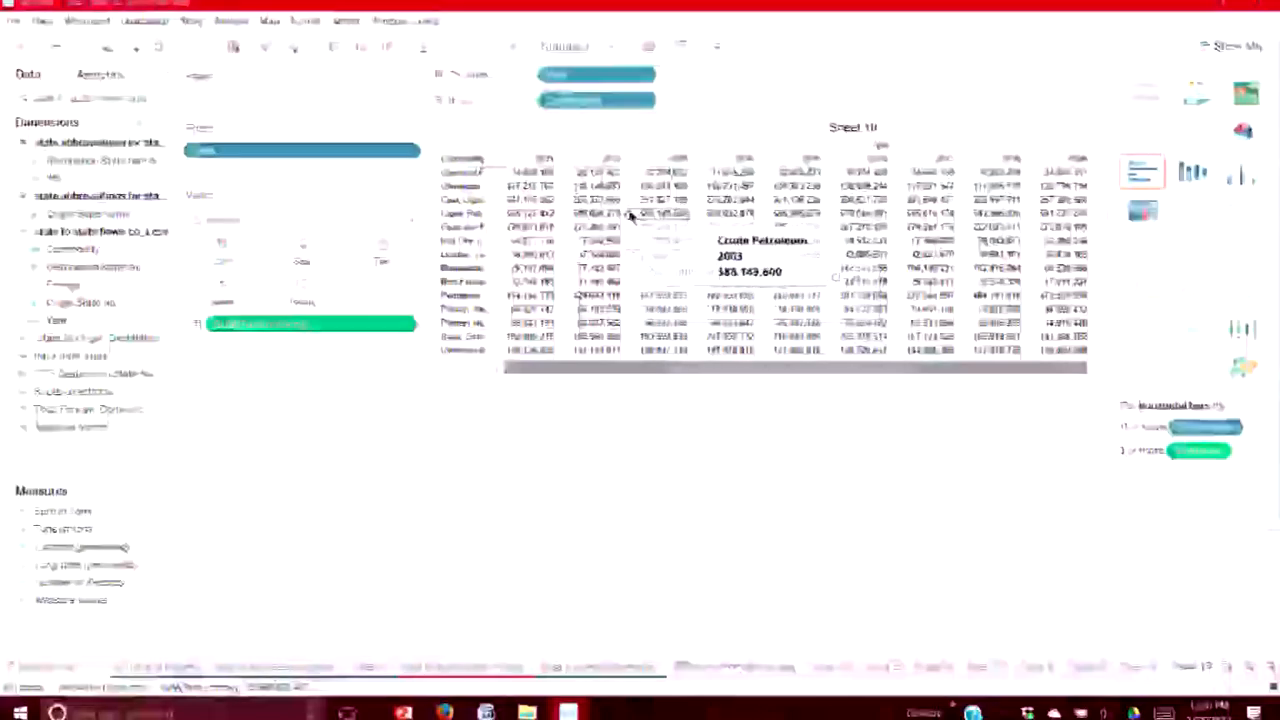
click(604, 160)
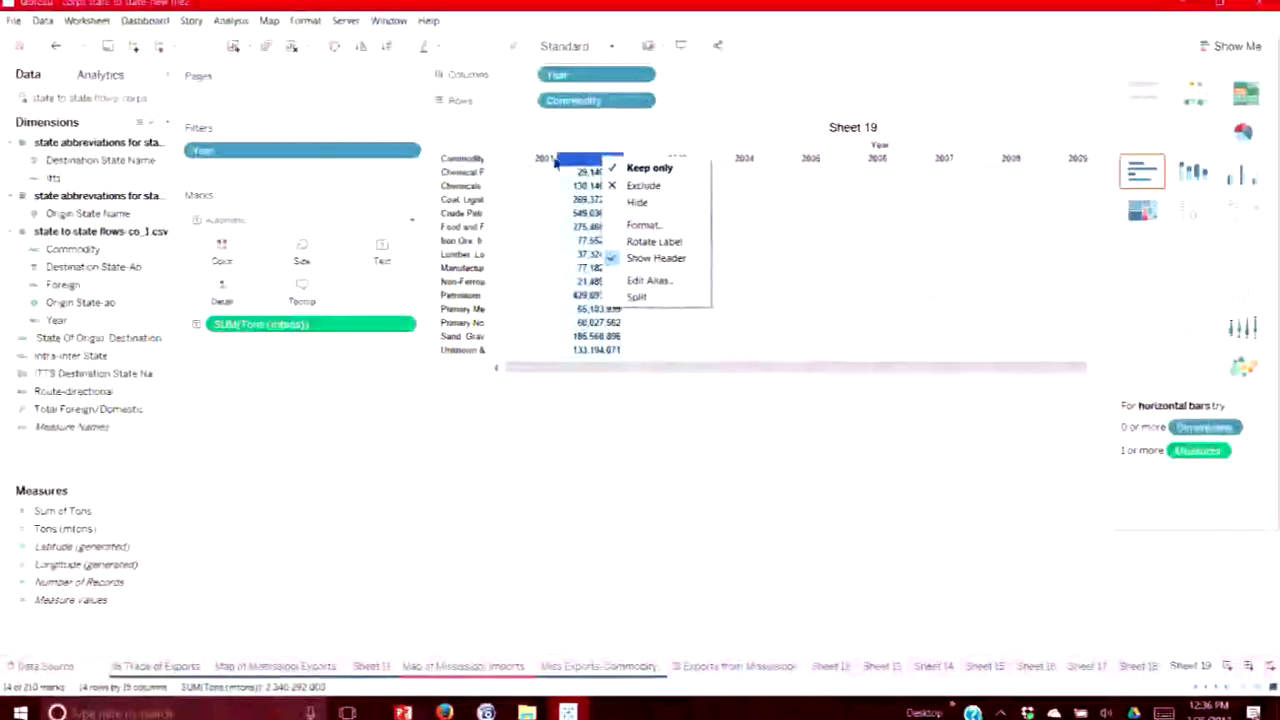
click(640, 77)
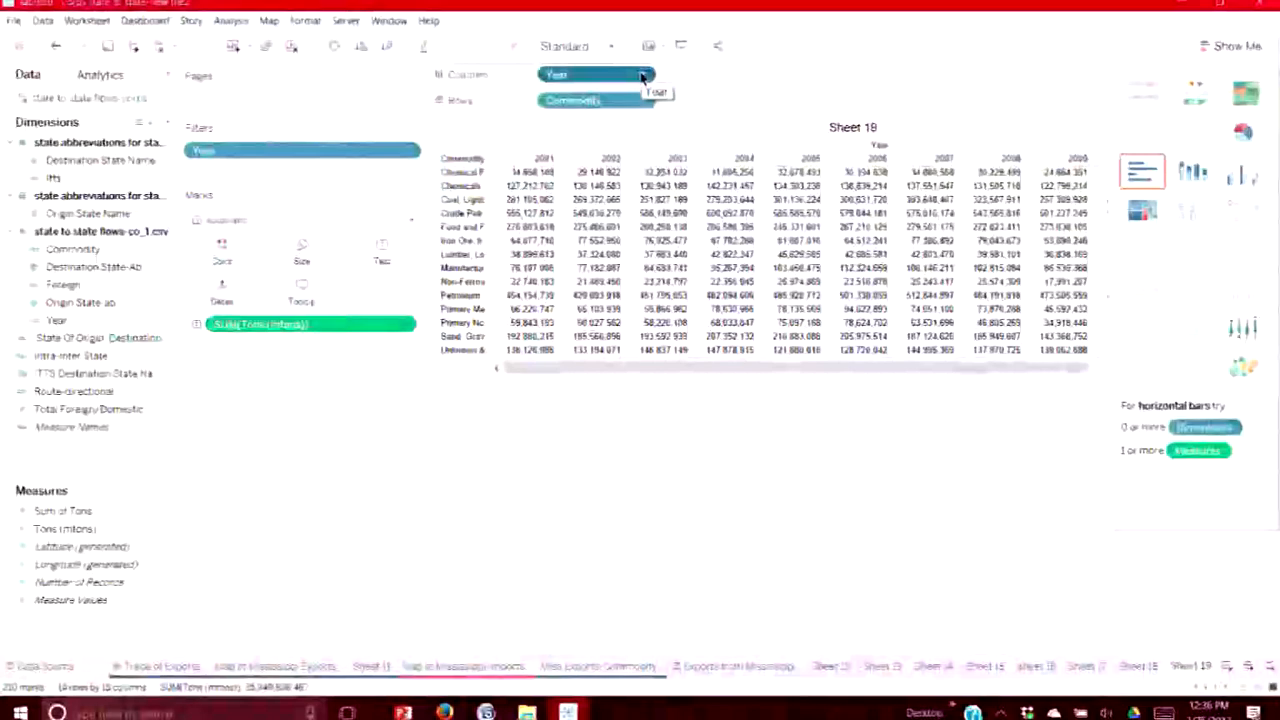
Edit the Year filter to include instead of exclude the checked values, adding 2005, 2010 and 2015 to the selected Null
click(643, 77)
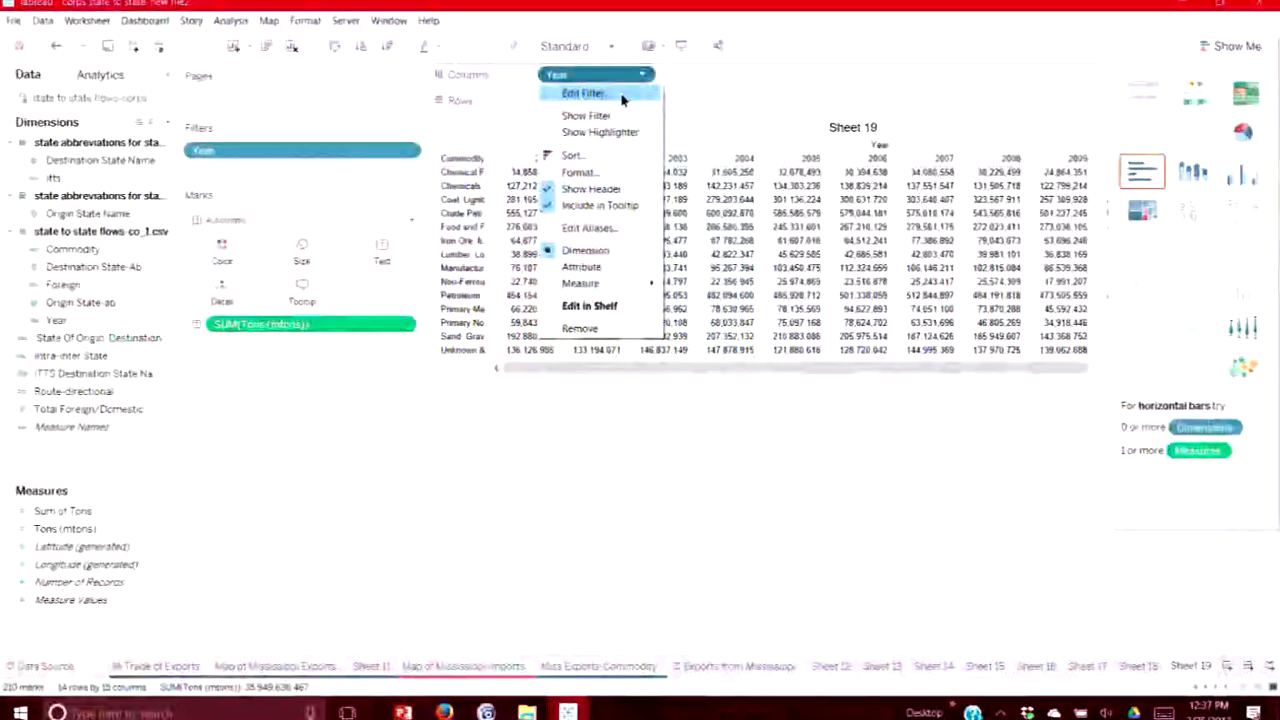
click(621, 96)
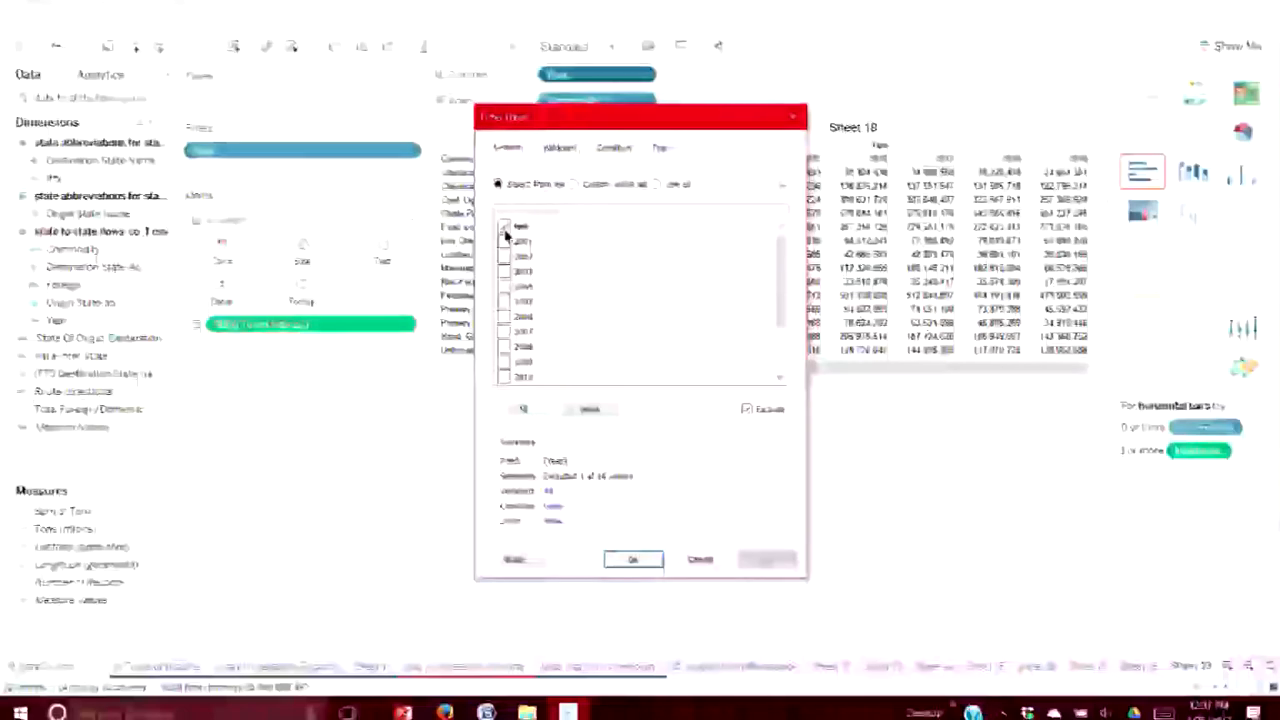
scroll(506, 318, down, 2)
click(504, 227)
click(504, 302)
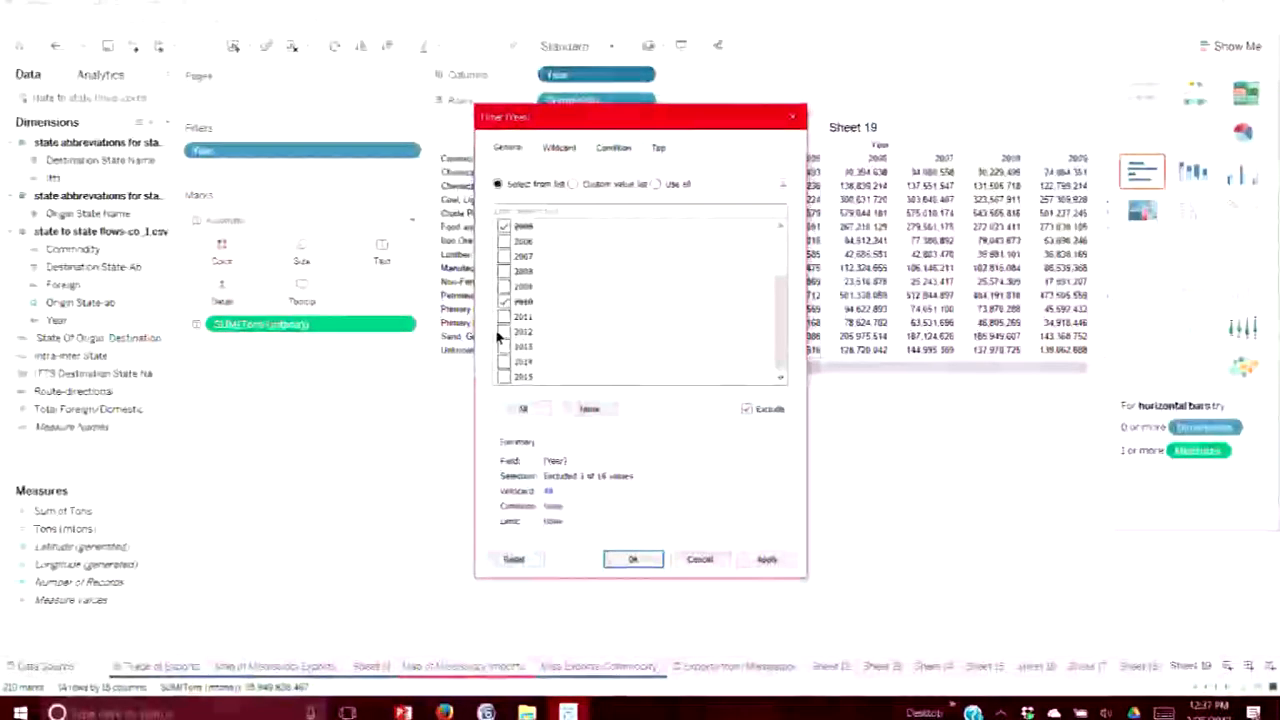
click(748, 409)
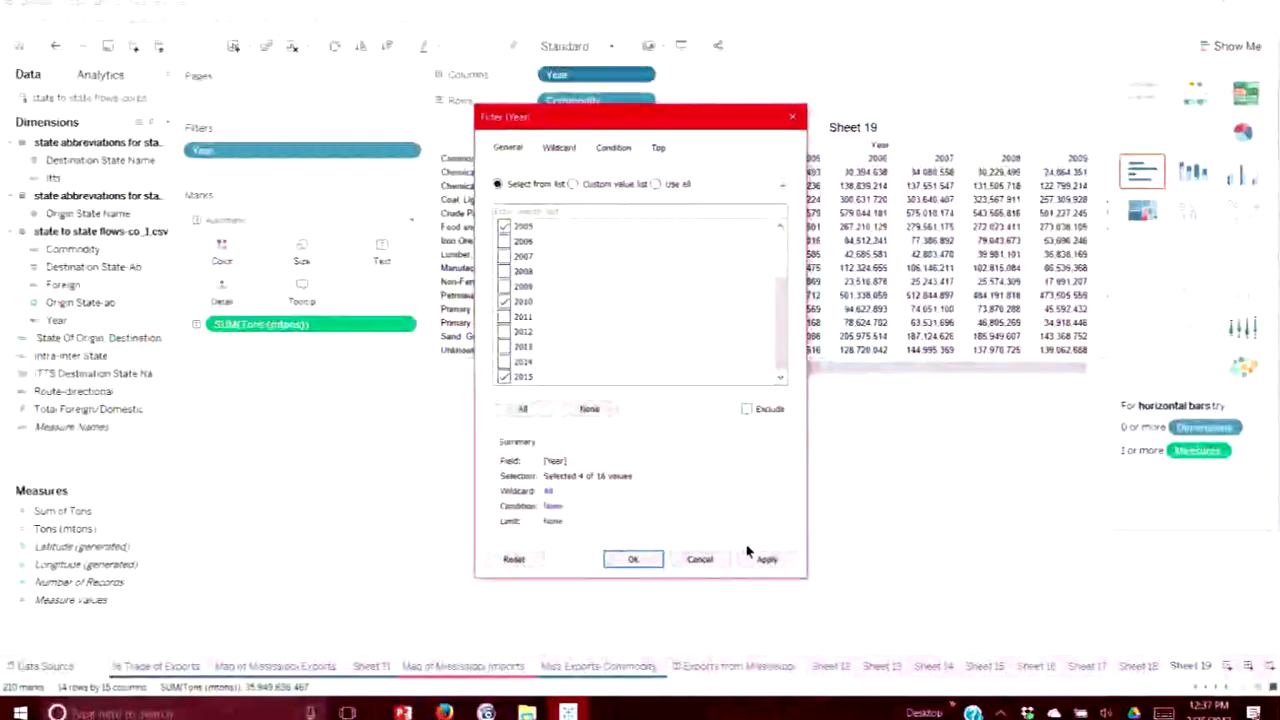
click(767, 560)
drag(650, 122, 355, 72)
drag(489, 257, 489, 247)
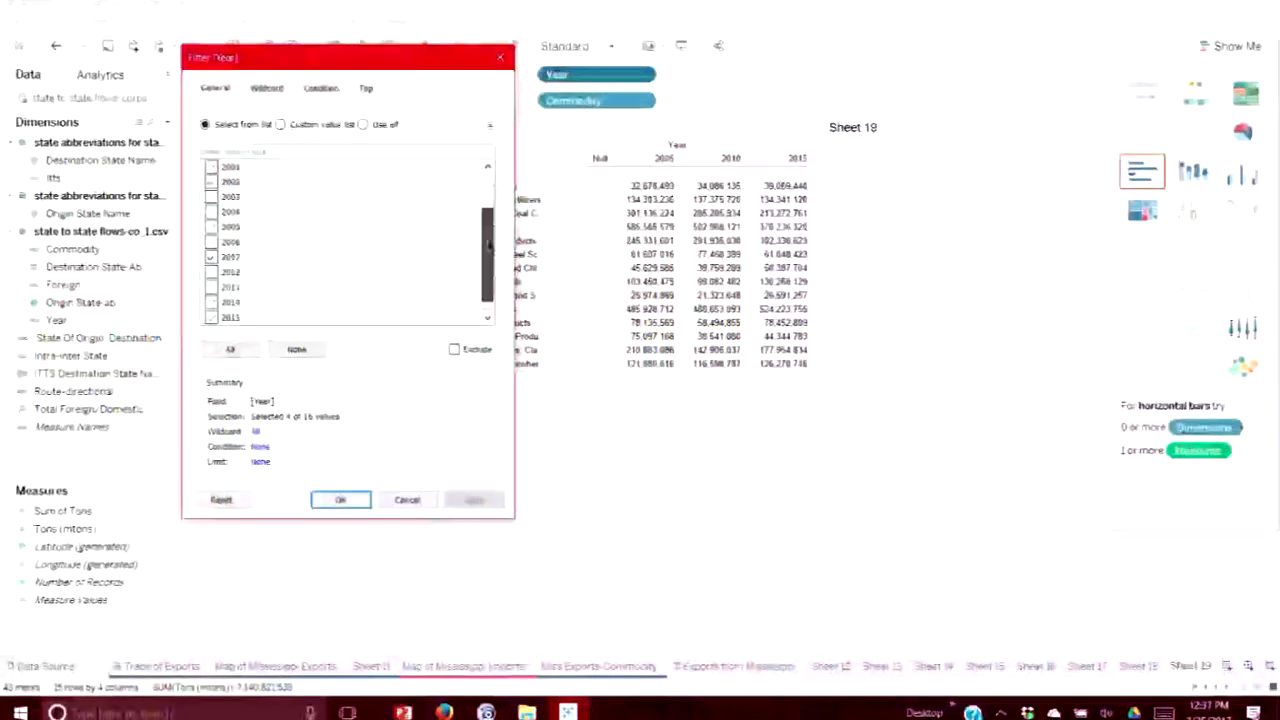
click(340, 500)
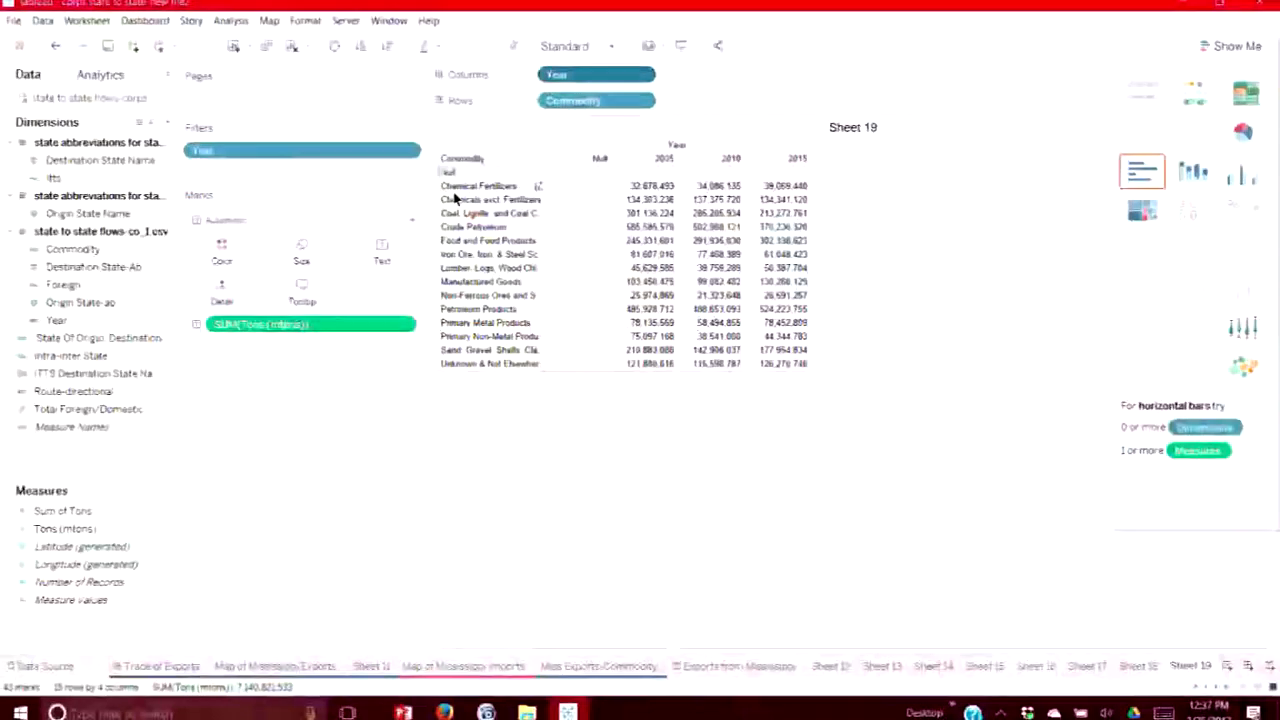
Exclude the Null commodity row from the table
click(463, 178)
click(500, 203)
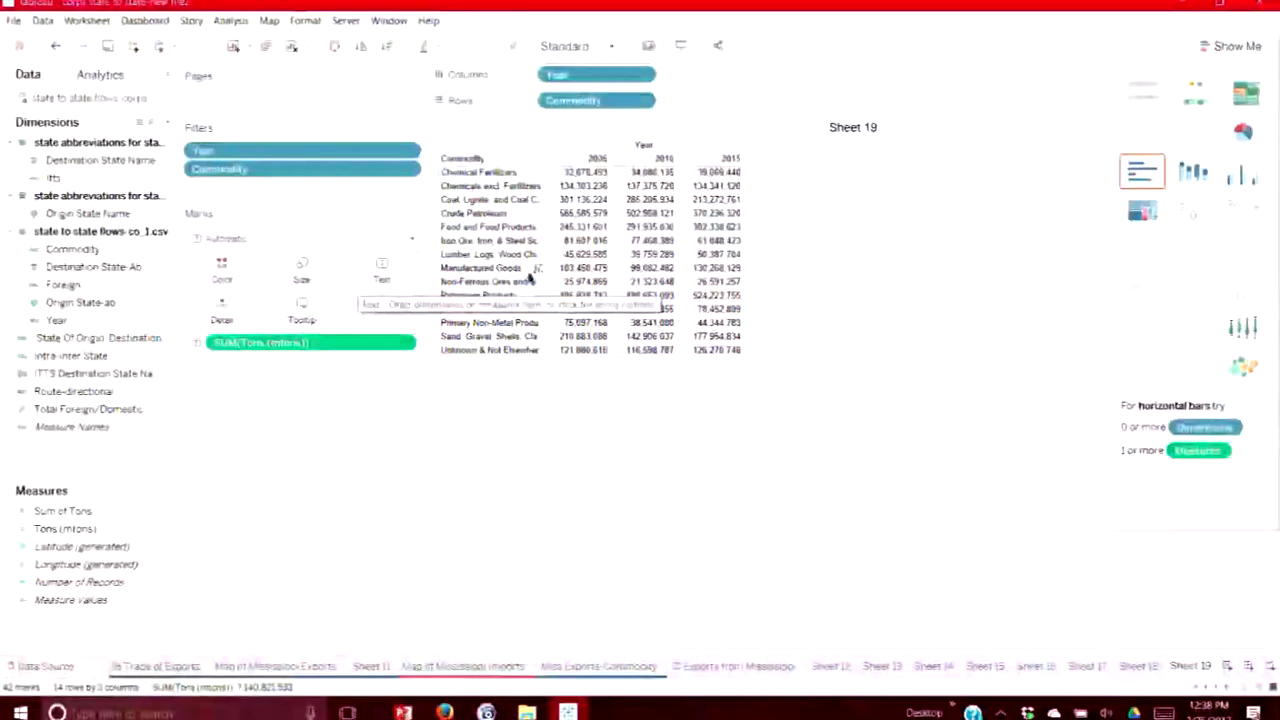
Color the table values by Sum of Tons, and replace that color field with Tons (mtons)
click(74, 511)
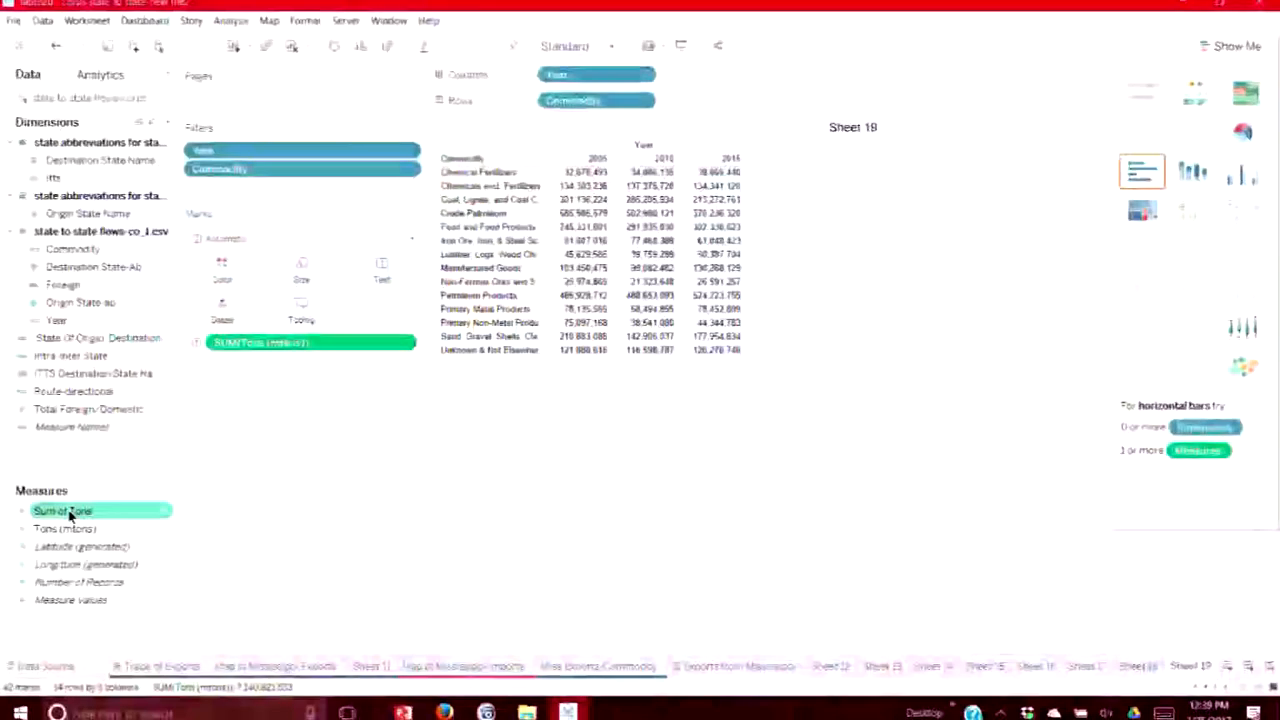
drag(70, 517, 212, 278)
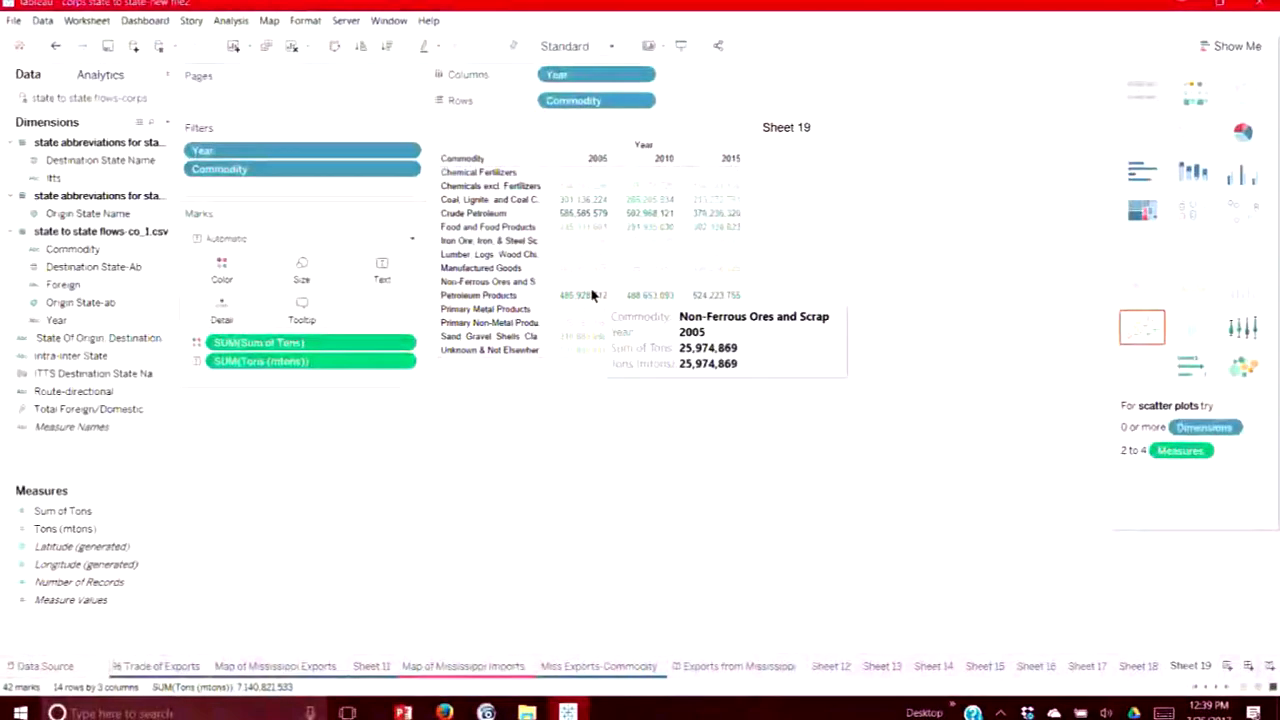
click(57, 530)
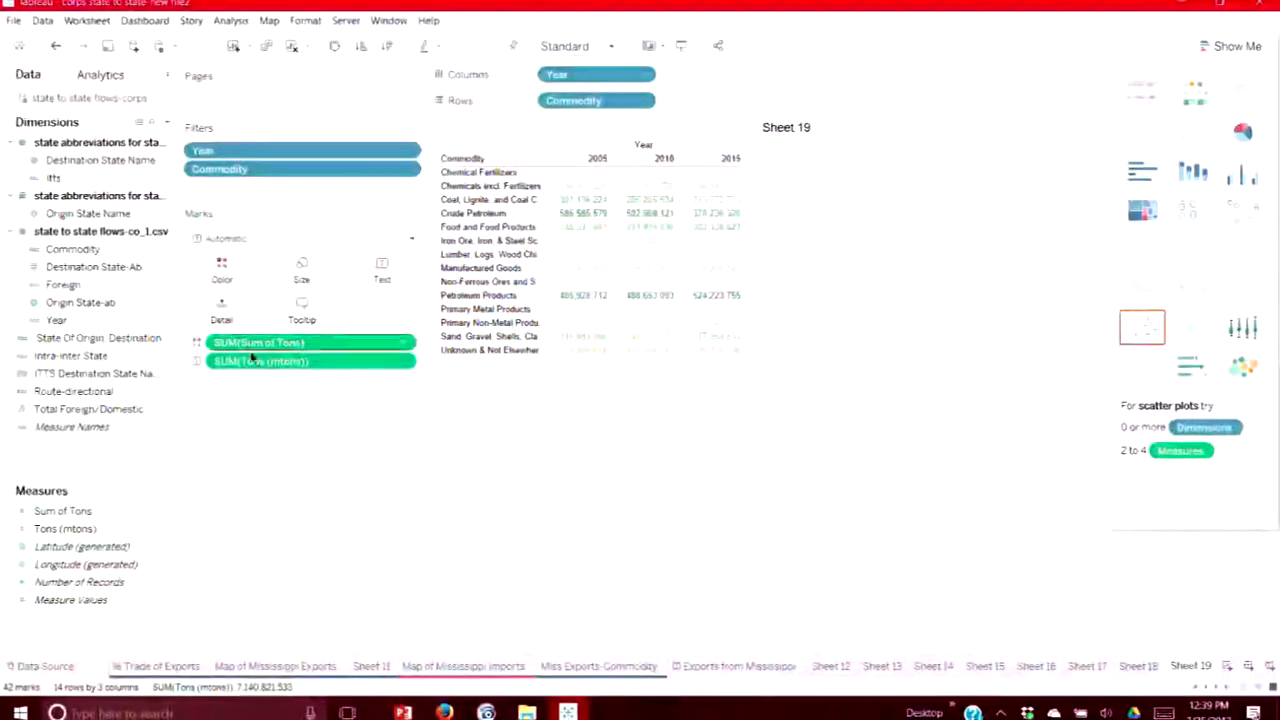
drag(60, 528, 217, 268)
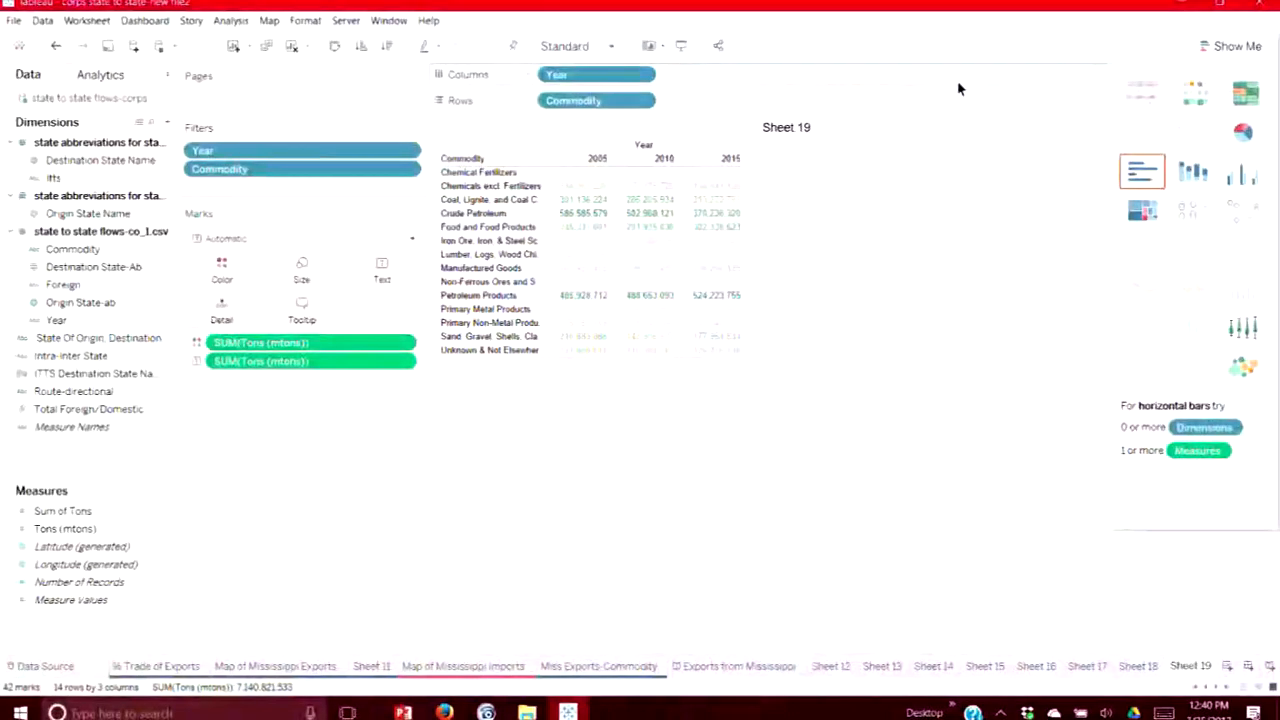
Insert "Commodity Flow Information" before the sheet name in the worksheet title
double_click(788, 130)
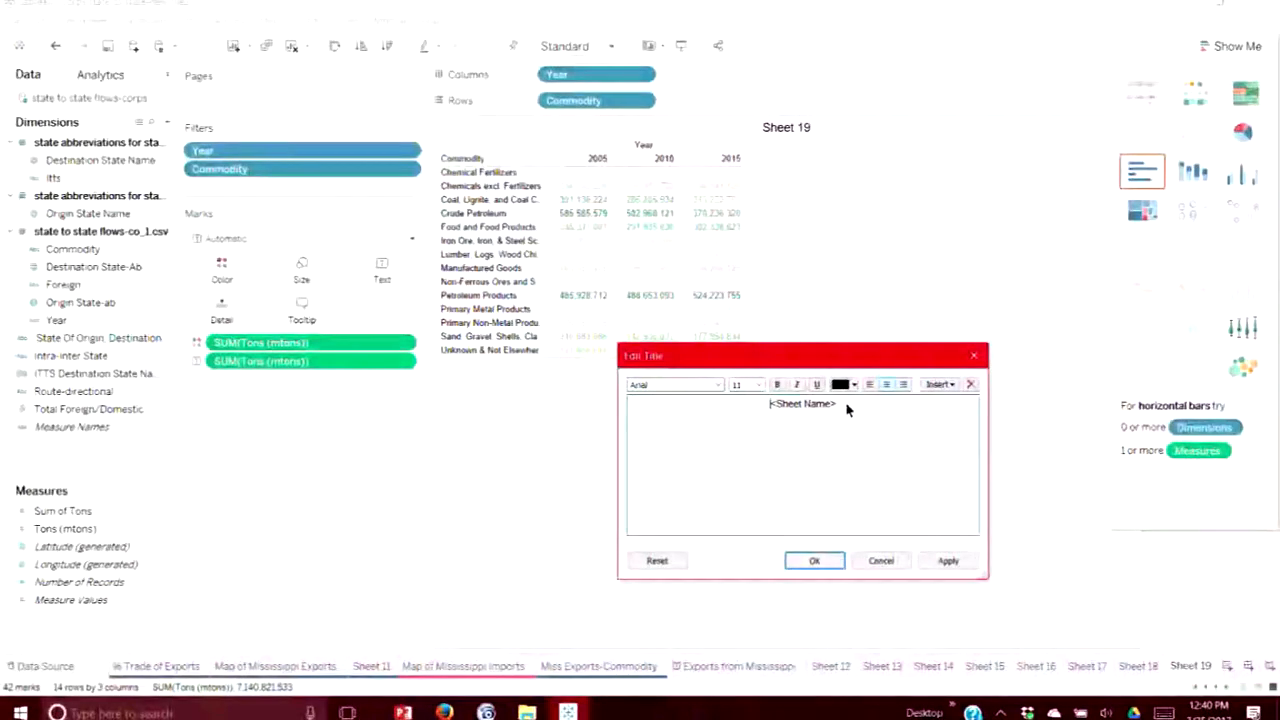
text(Commodity Flow)
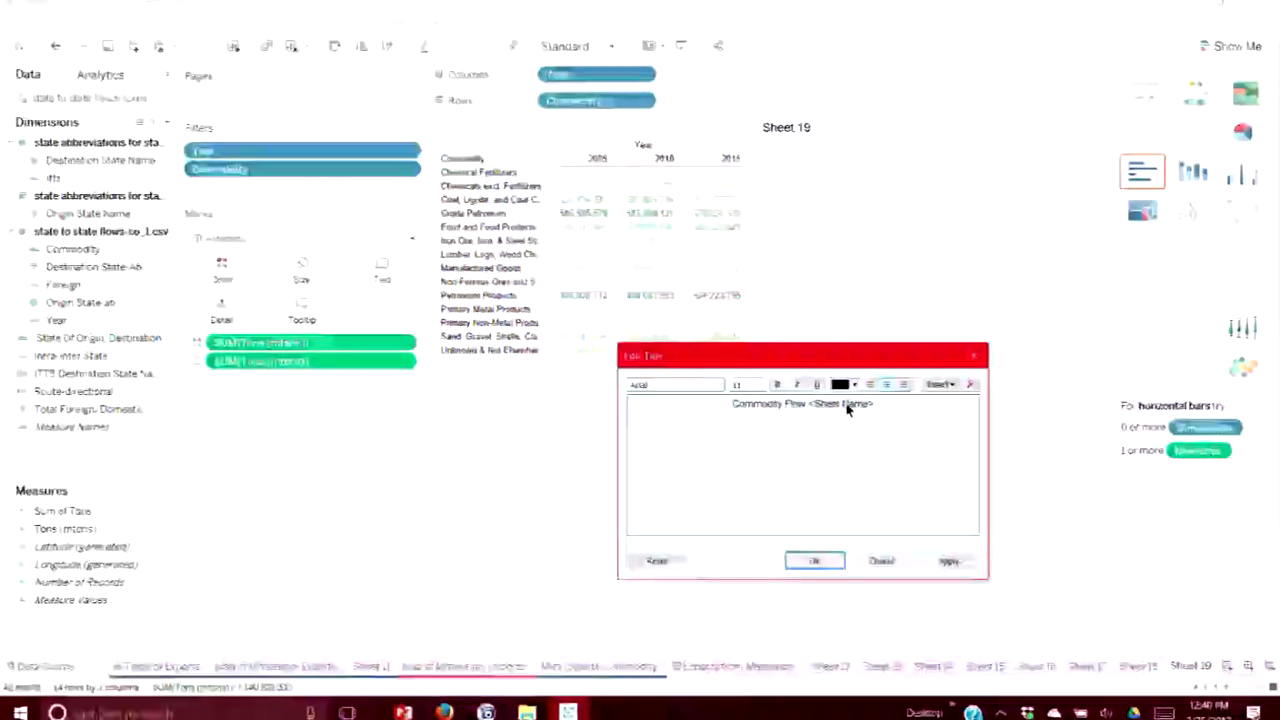
text( Information)
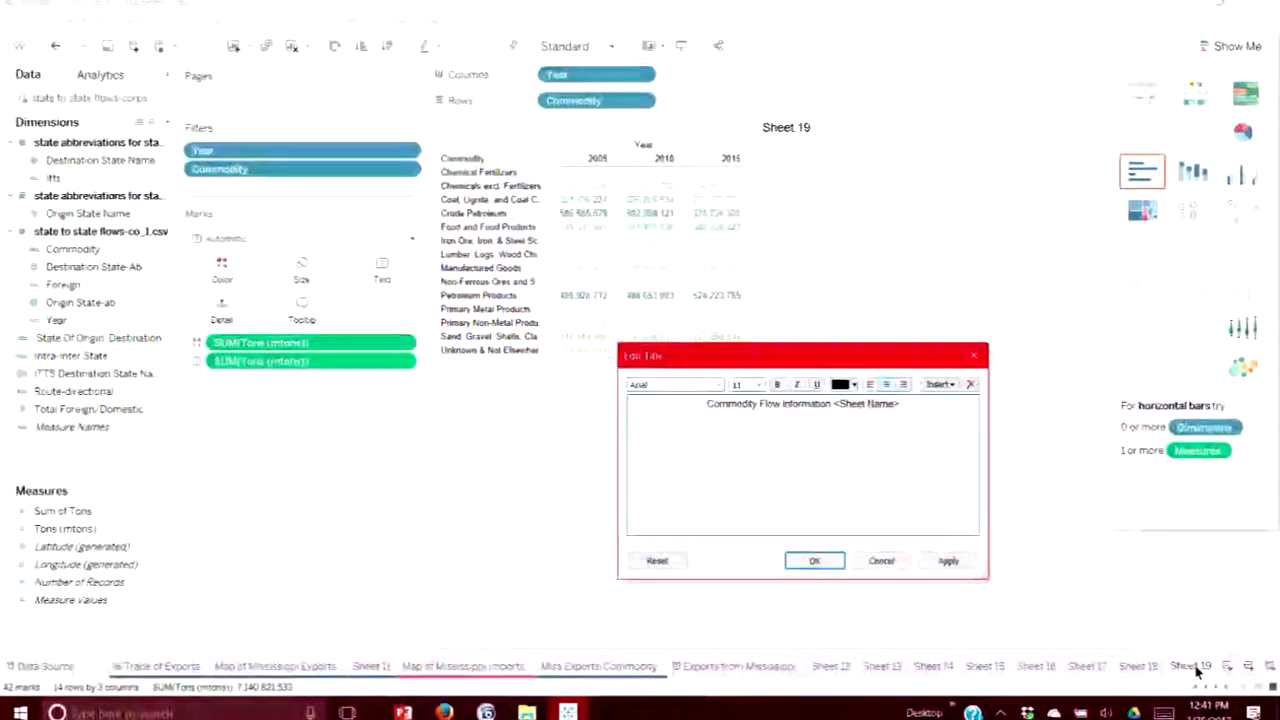
click(948, 561)
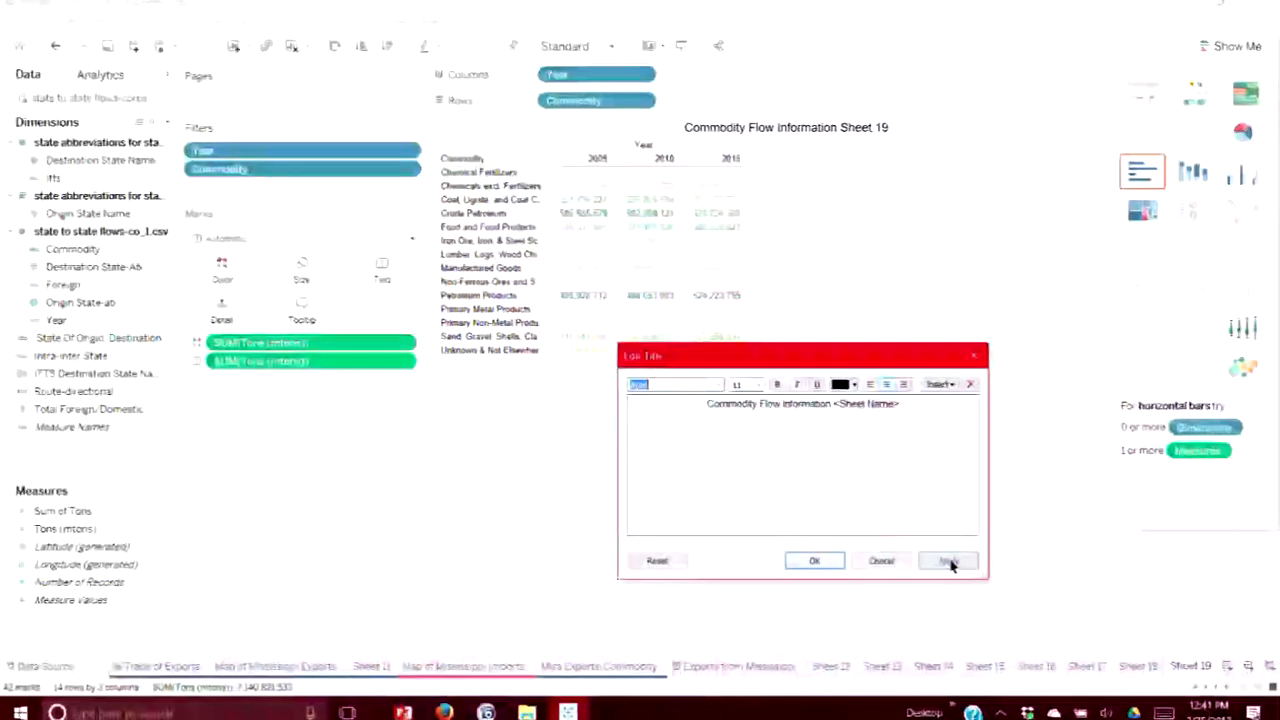
click(812, 563)
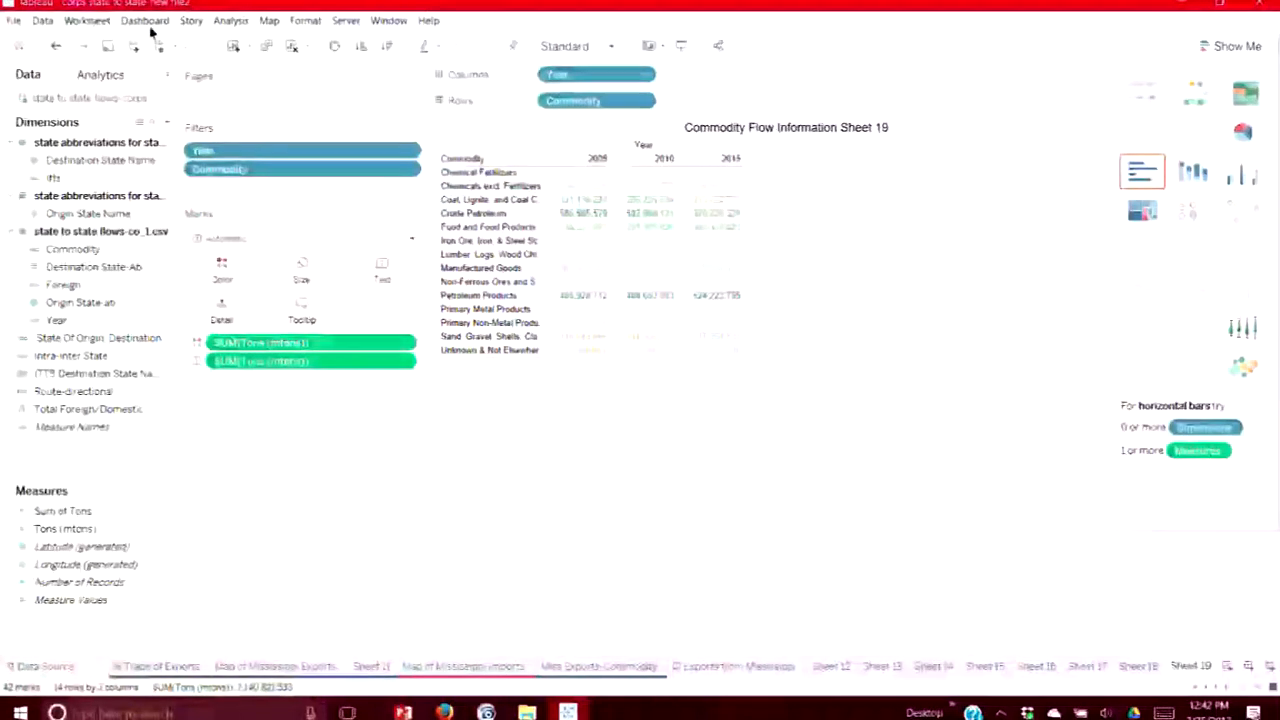
Export the commodity-by-year worksheet to Excel as a crosstab
click(86, 21)
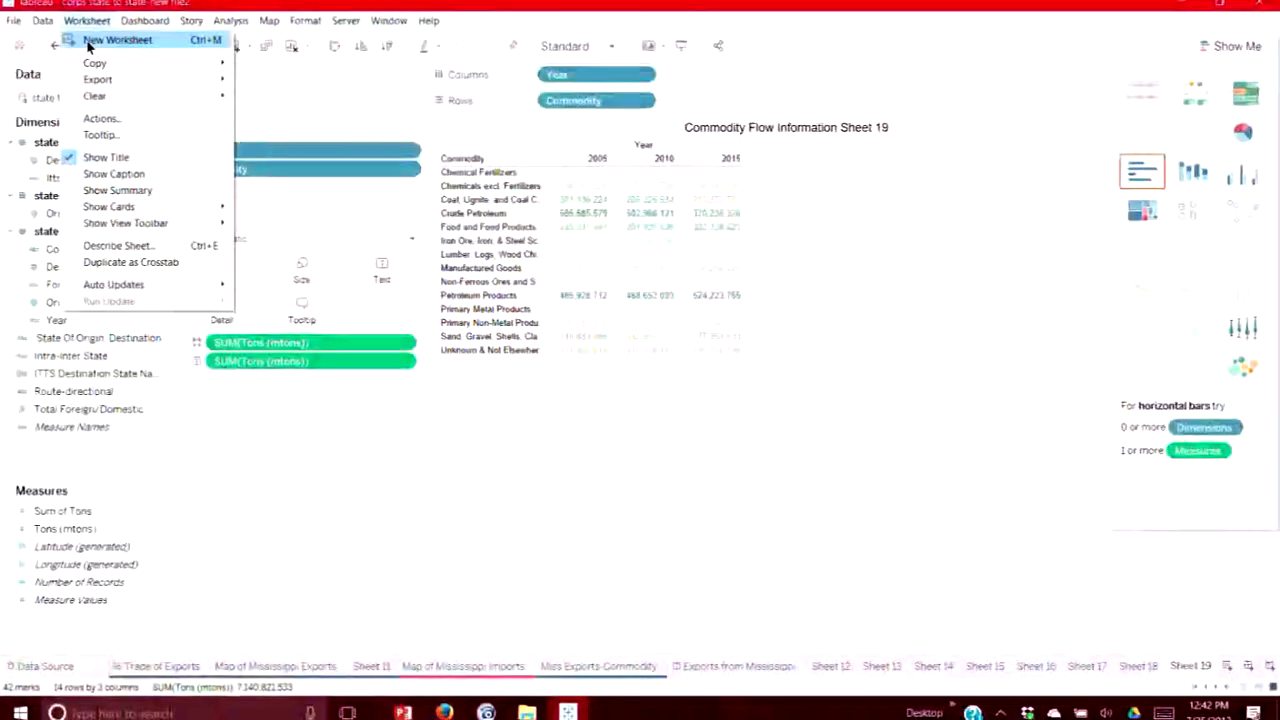
mouse_move(95, 66)
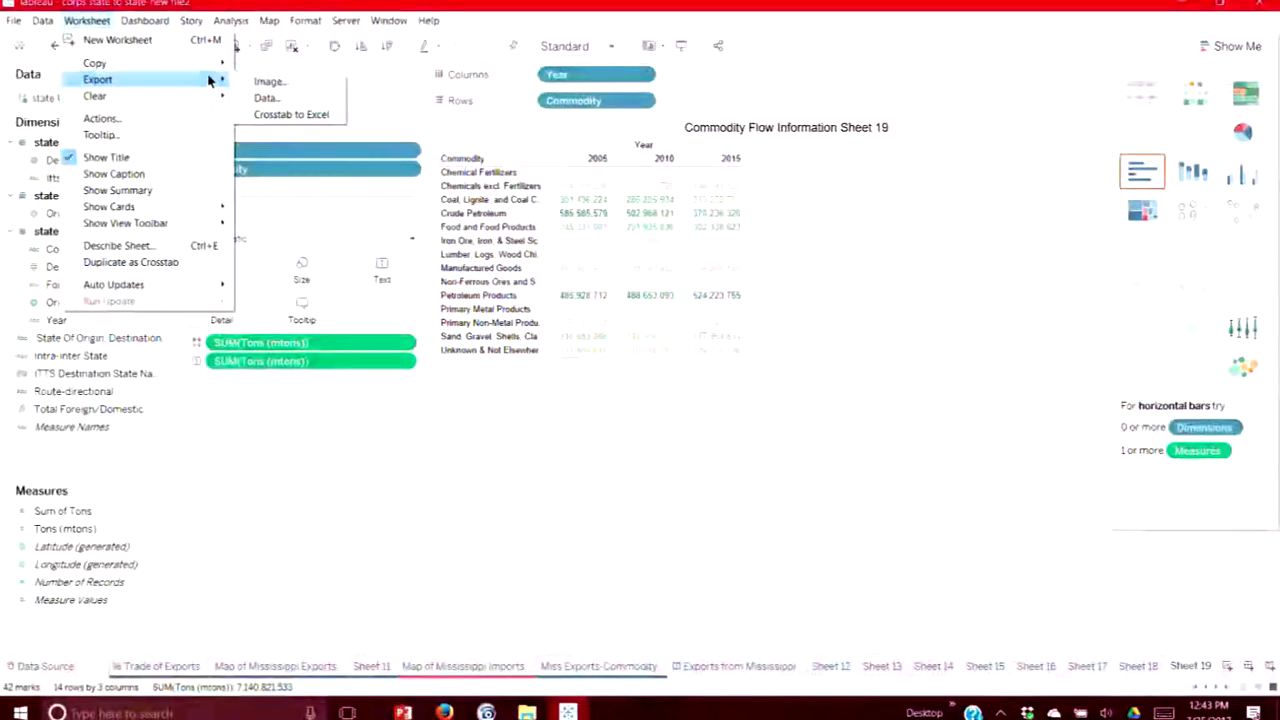
mouse_move(212, 68)
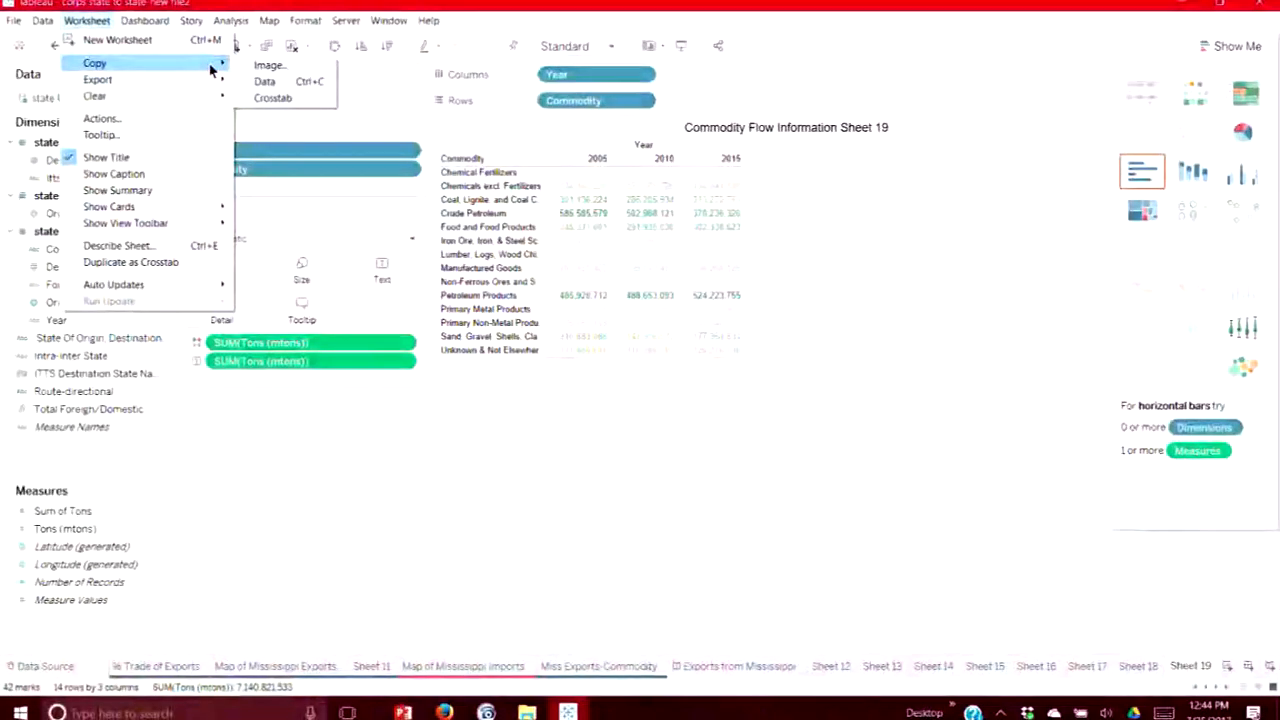
mouse_move(163, 91)
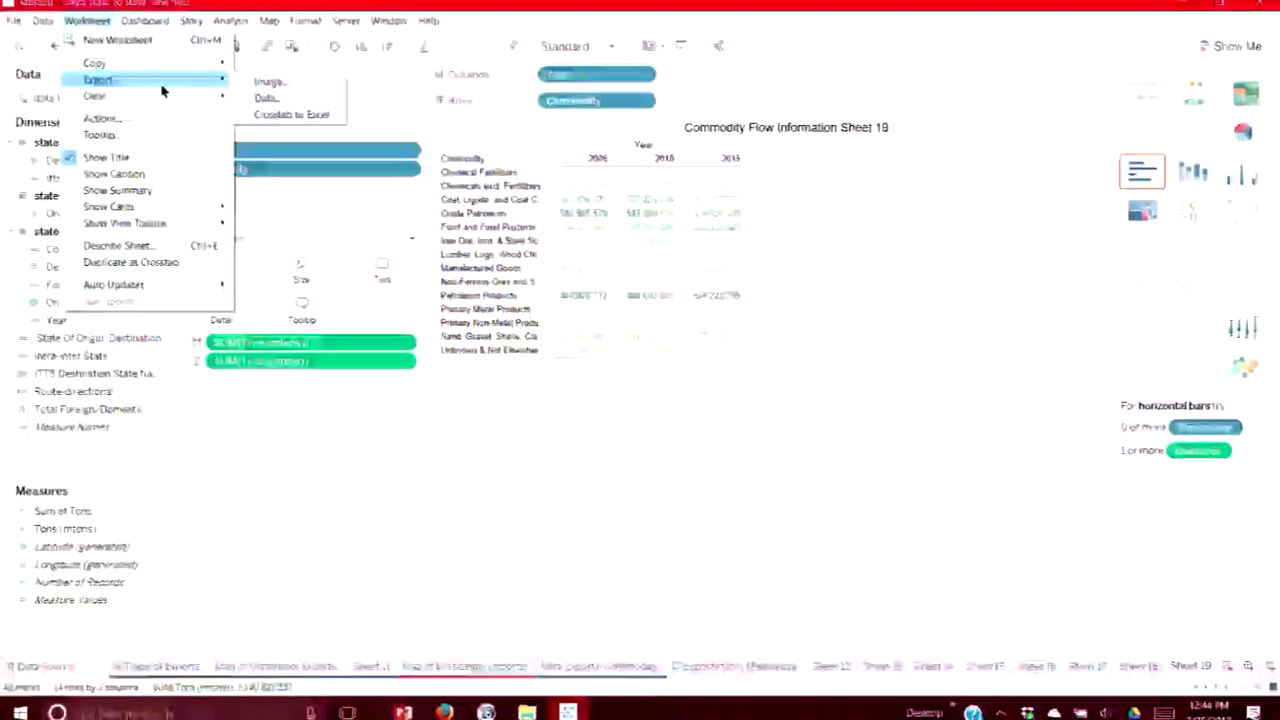
click(288, 115)
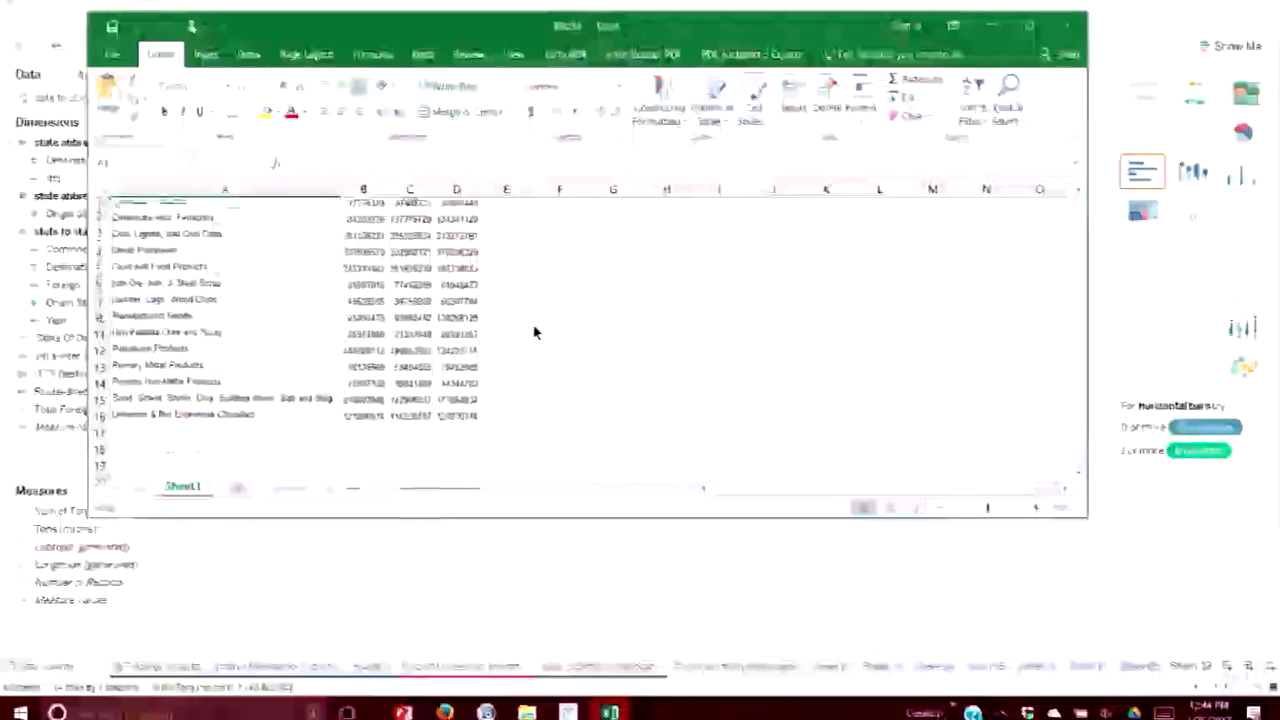
Switch back to Tableau and filter the commodity table to the origin state Missouri
click(988, 20)
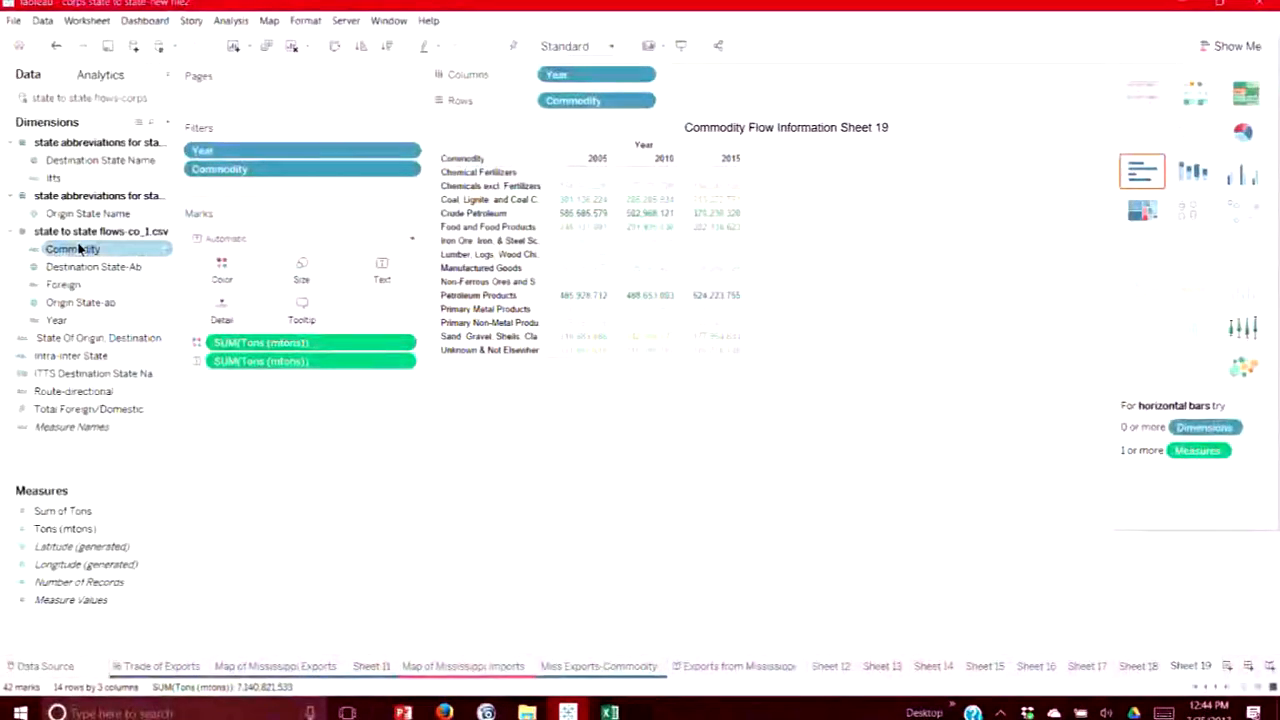
click(1232, 47)
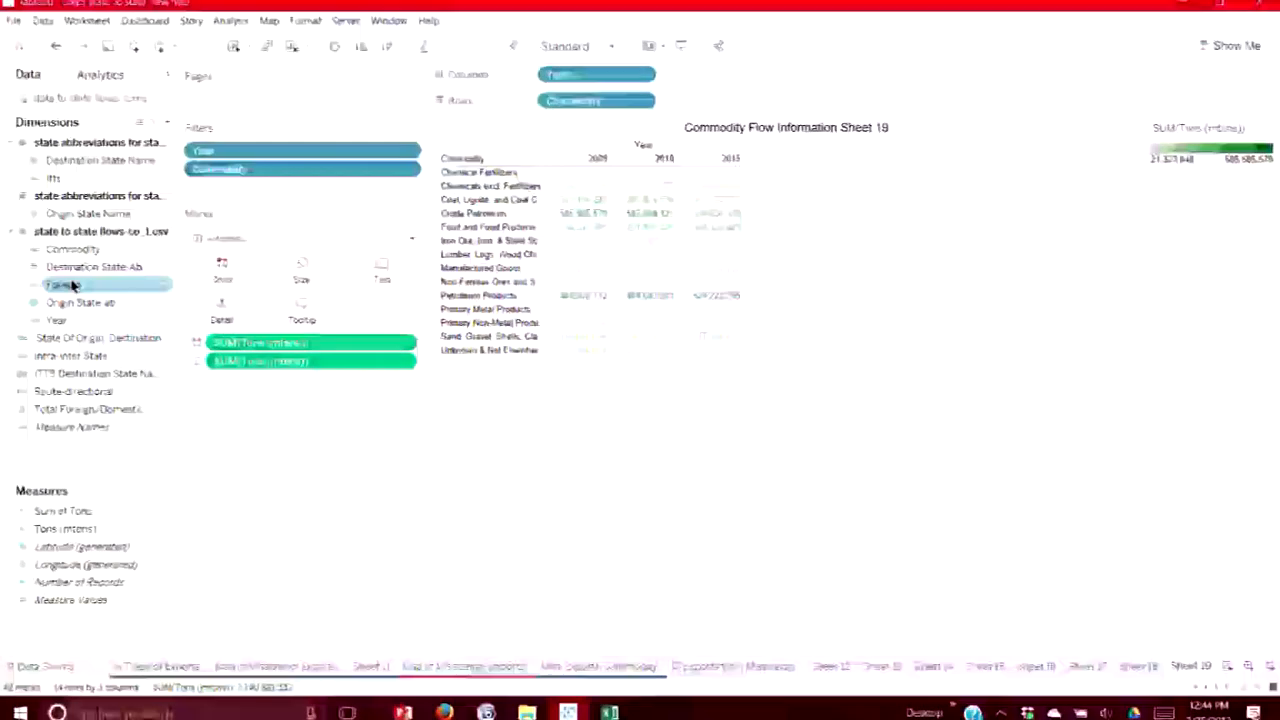
mouse_move(86, 214)
mouse_down()
mouse_move(447, 197)
mouse_move(95, 216)
mouse_up()
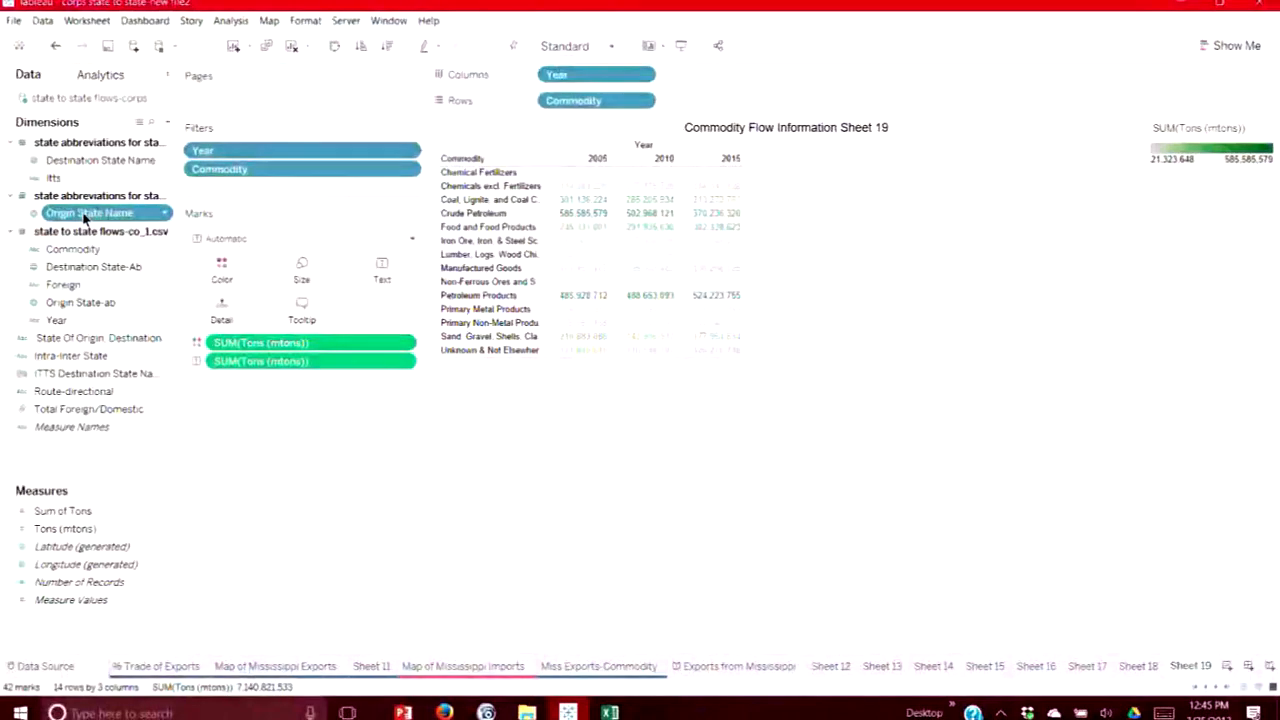
drag(90, 215, 227, 188)
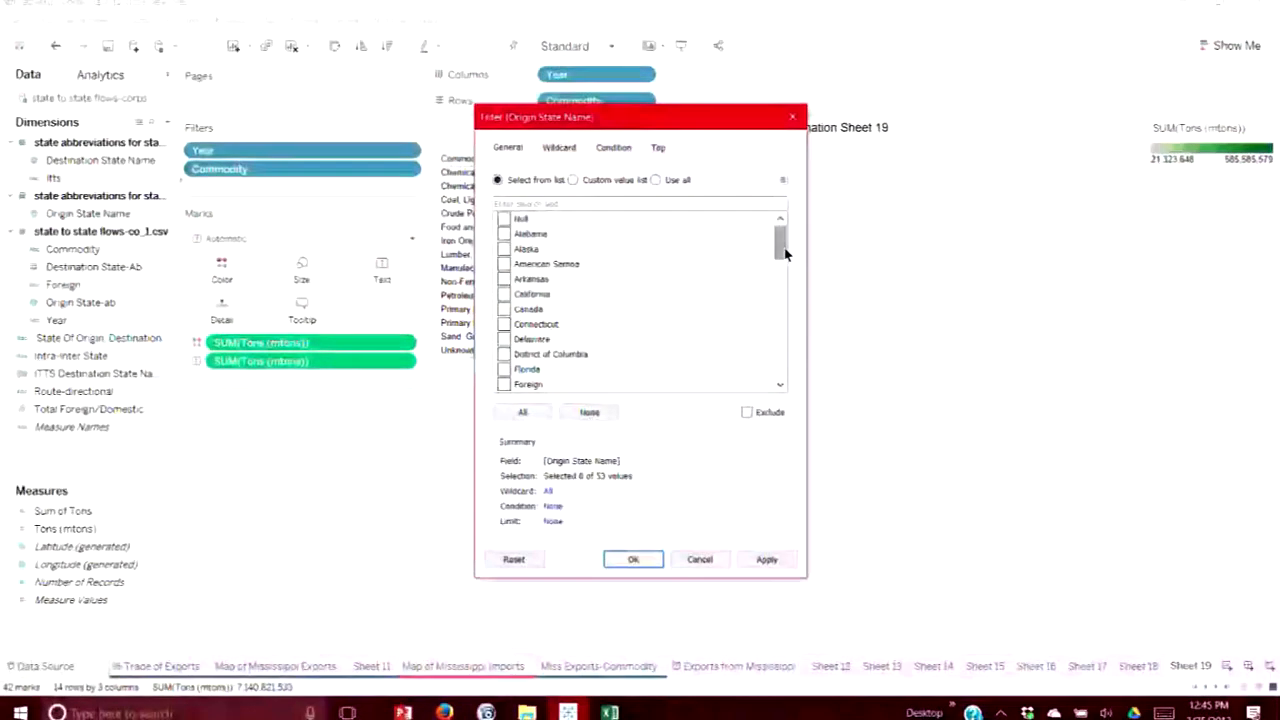
drag(791, 281, 782, 316)
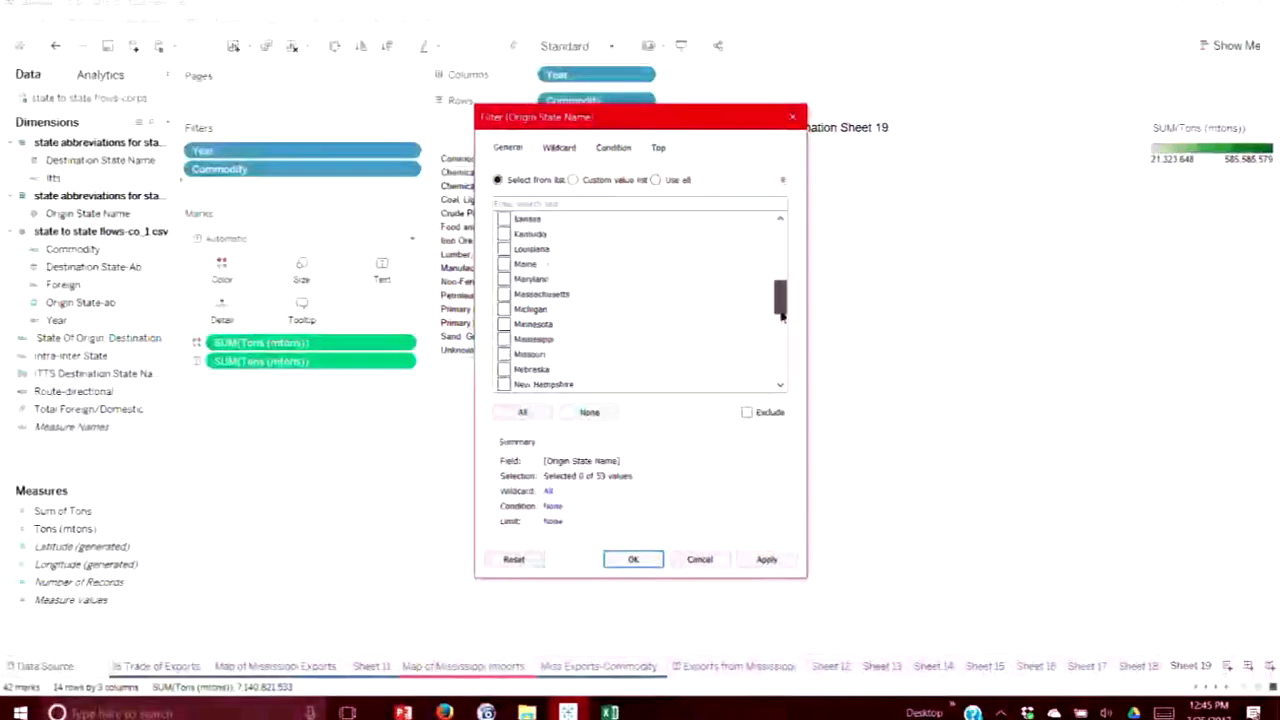
click(504, 354)
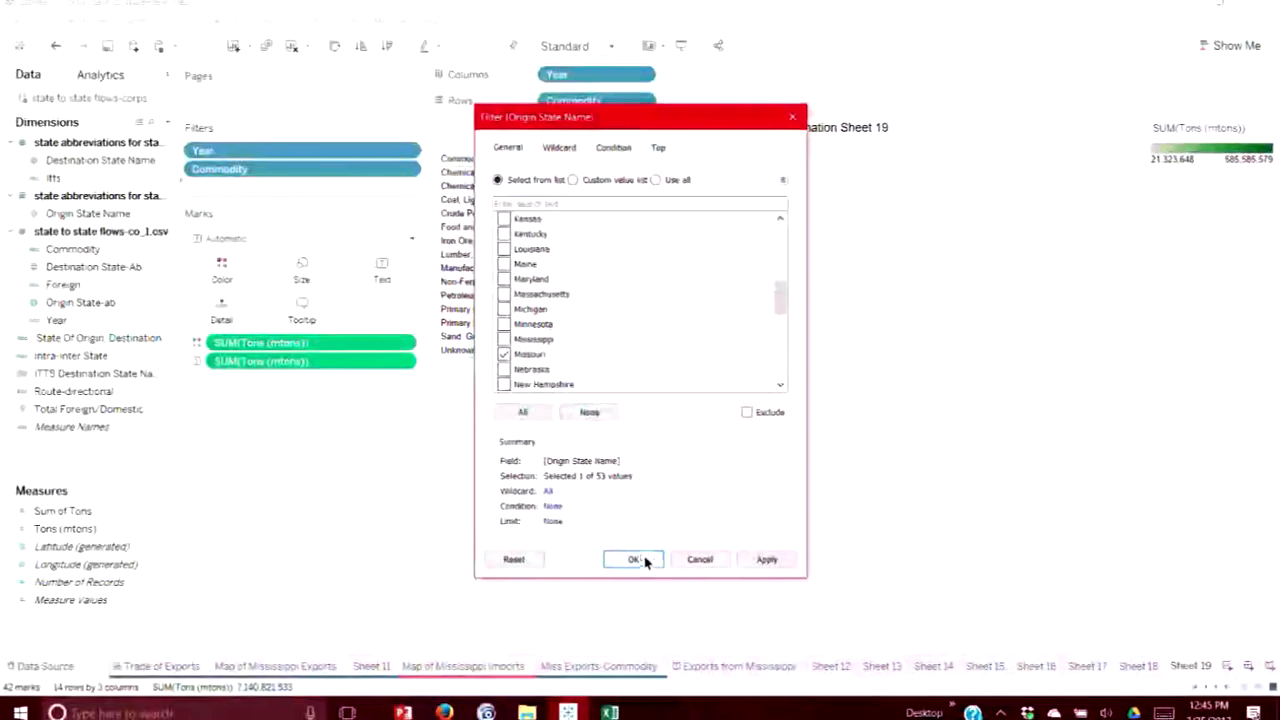
click(766, 561)
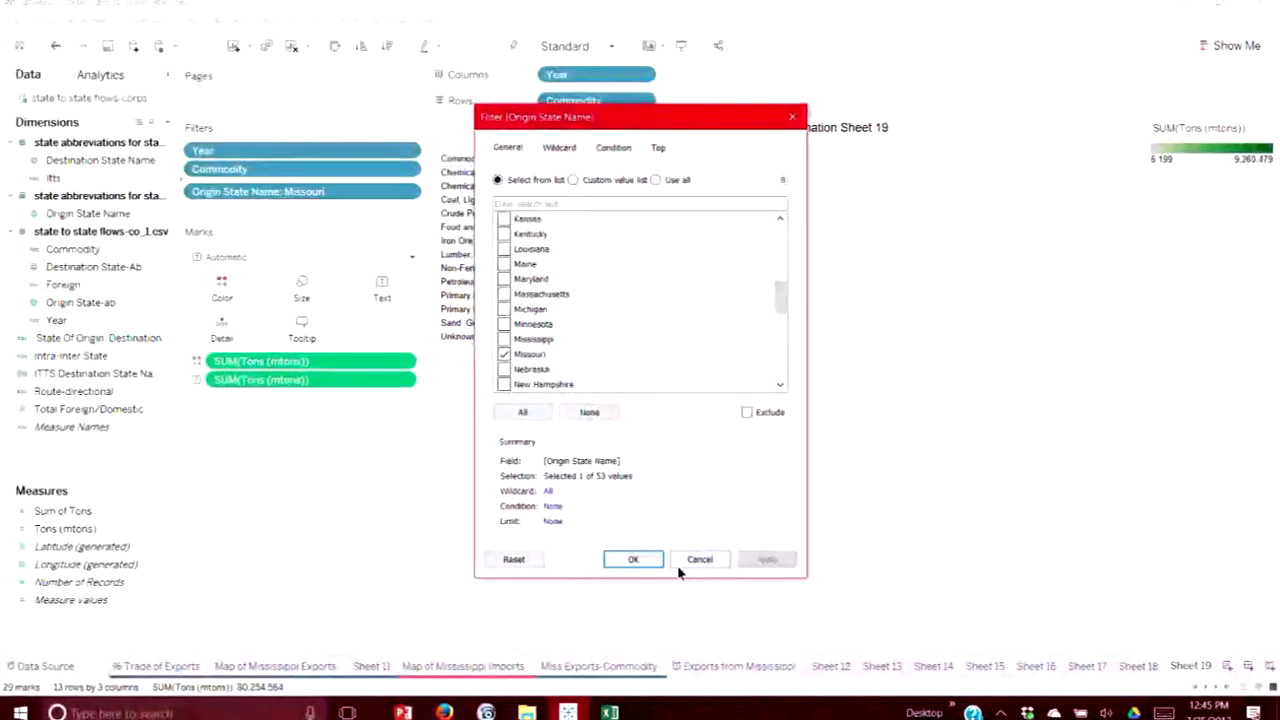
click(645, 562)
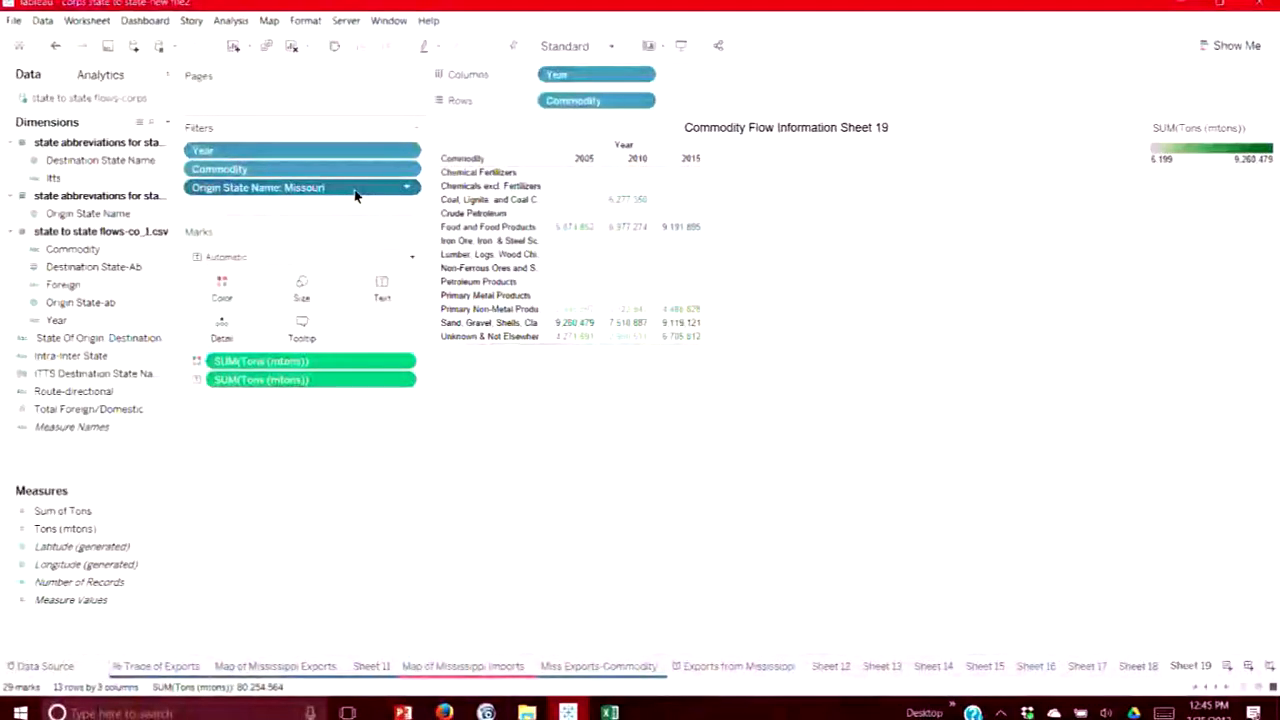
Move Origin State Name from Filters to Pages, browse a few state pages including Guam and Nebraska, and show the Missouri page
drag(355, 195, 363, 104)
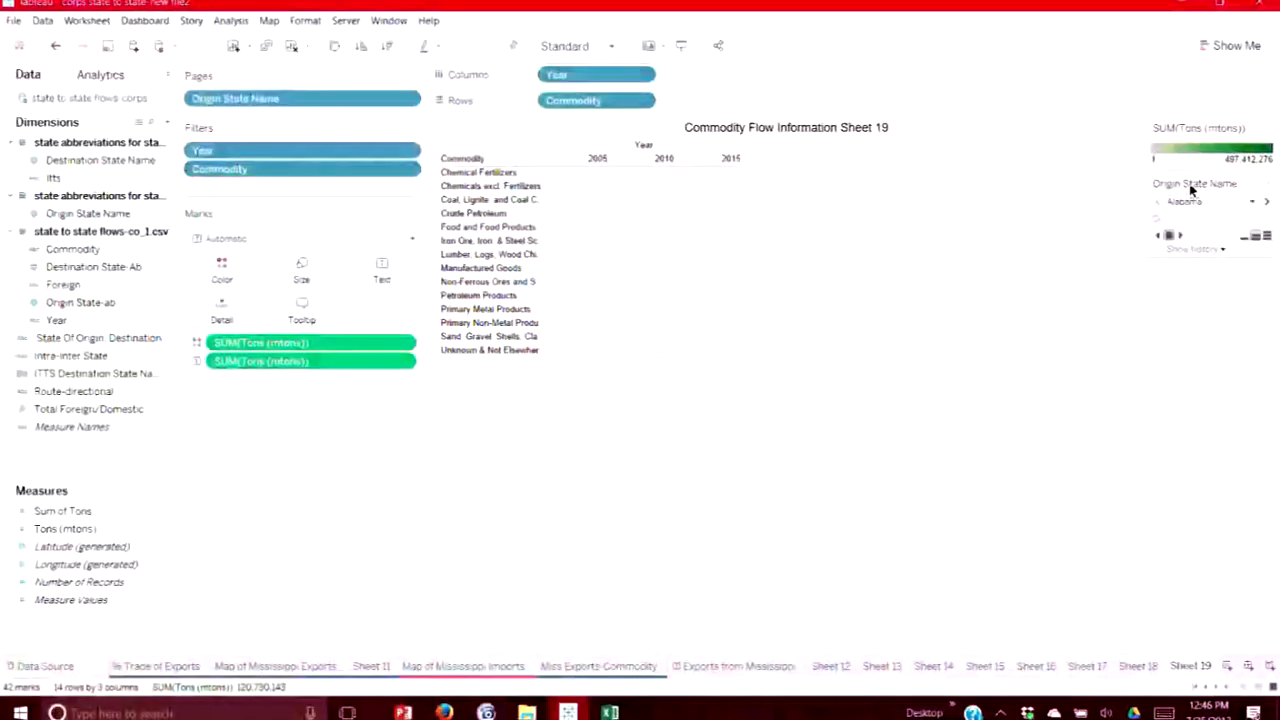
click(1253, 203)
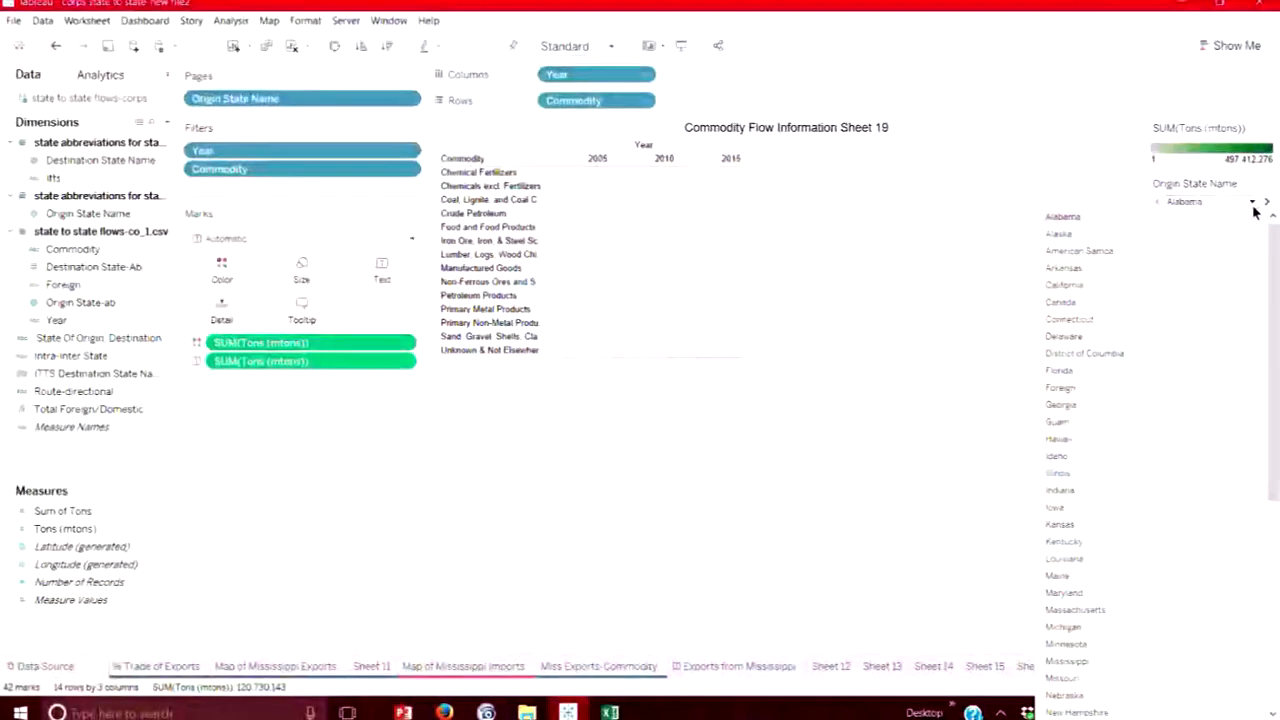
click(1178, 220)
click(1253, 204)
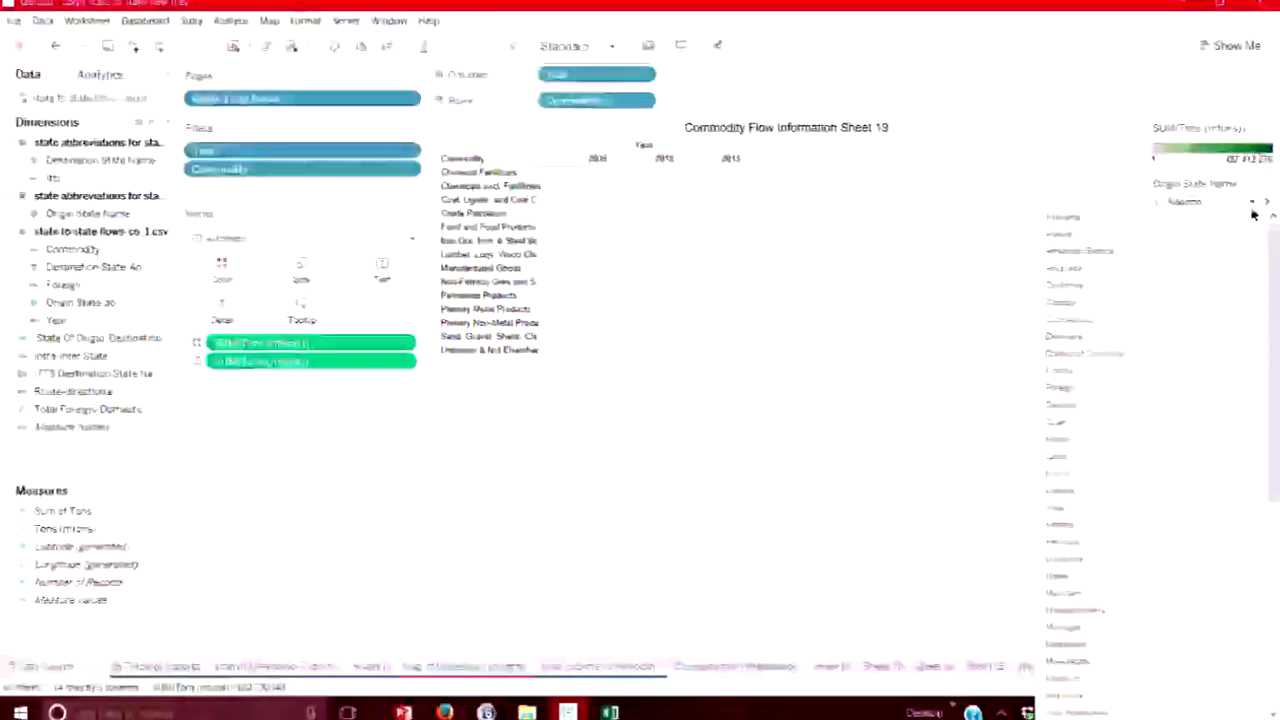
click(1135, 428)
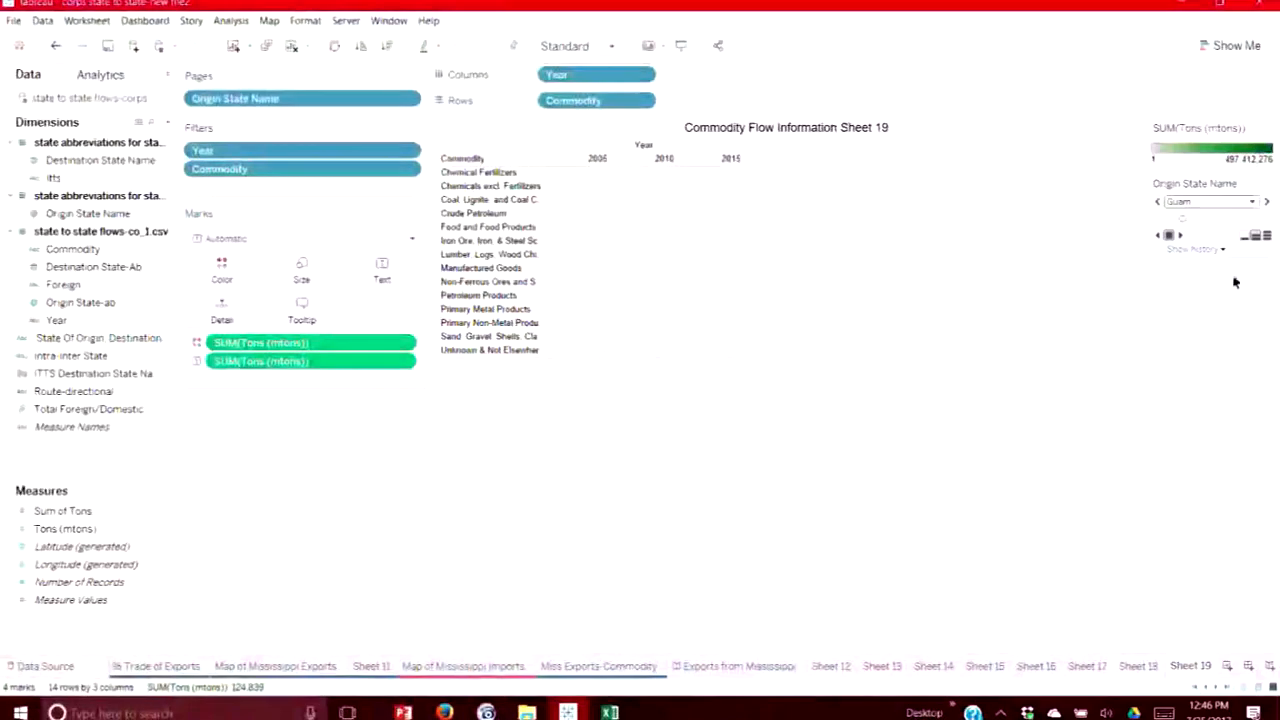
click(1253, 204)
click(1122, 492)
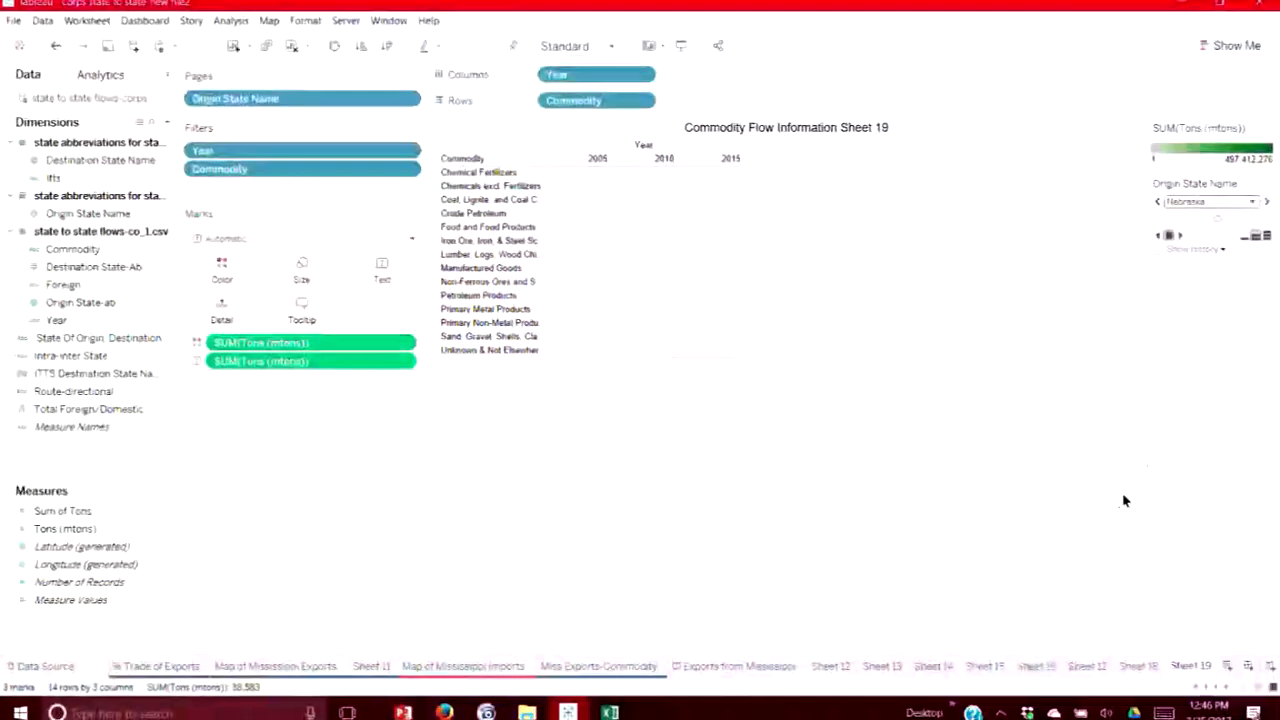
click(1253, 201)
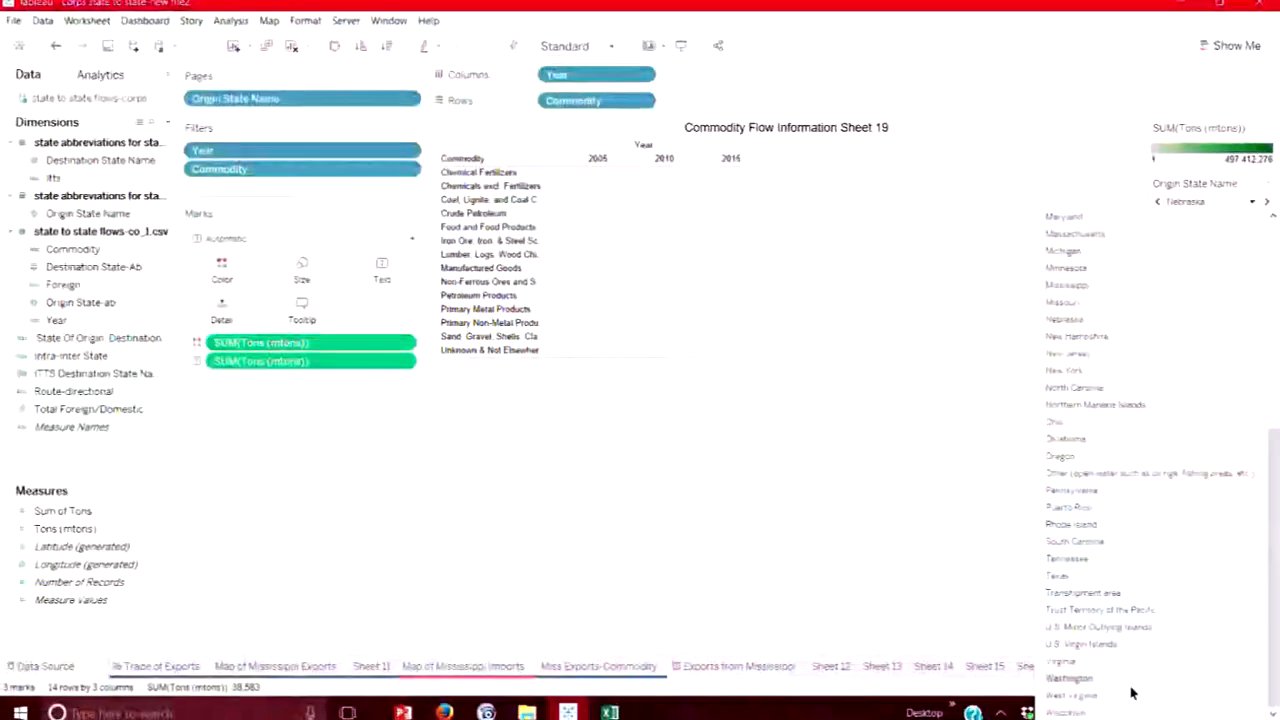
click(1120, 302)
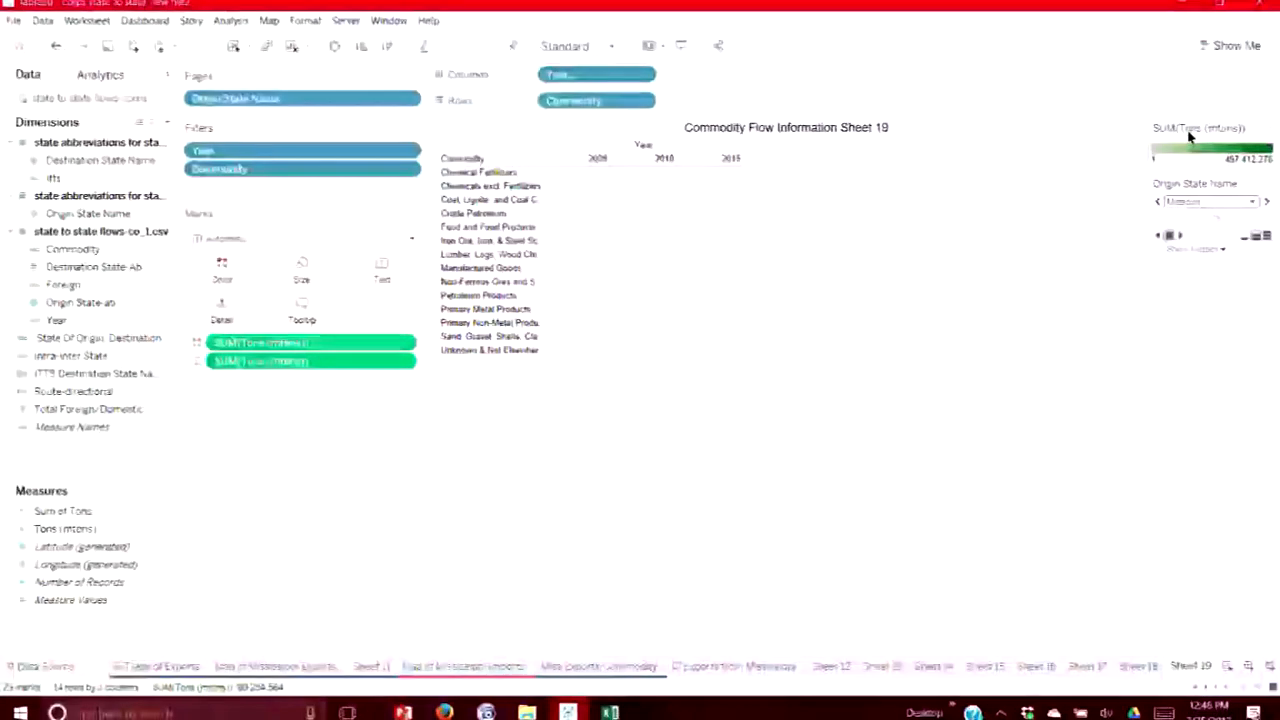
Center the Tons (mtons) color scale at 1,000,000
click(1268, 130)
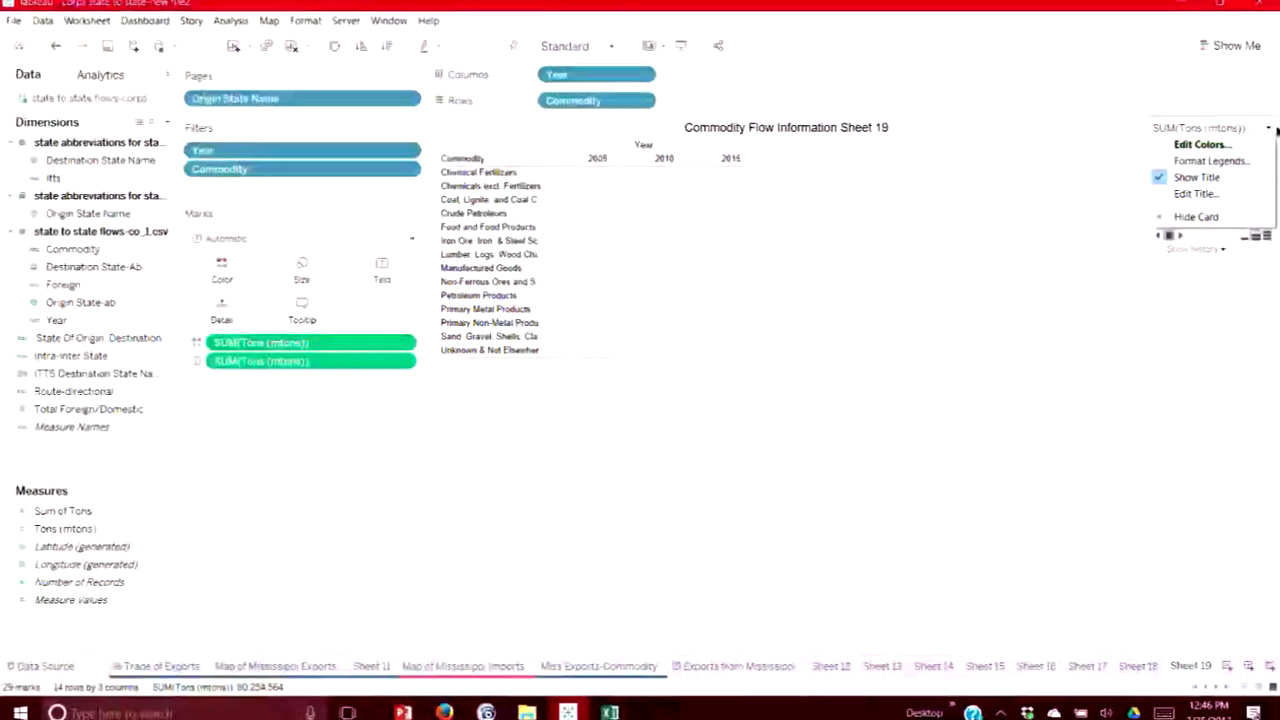
click(1232, 148)
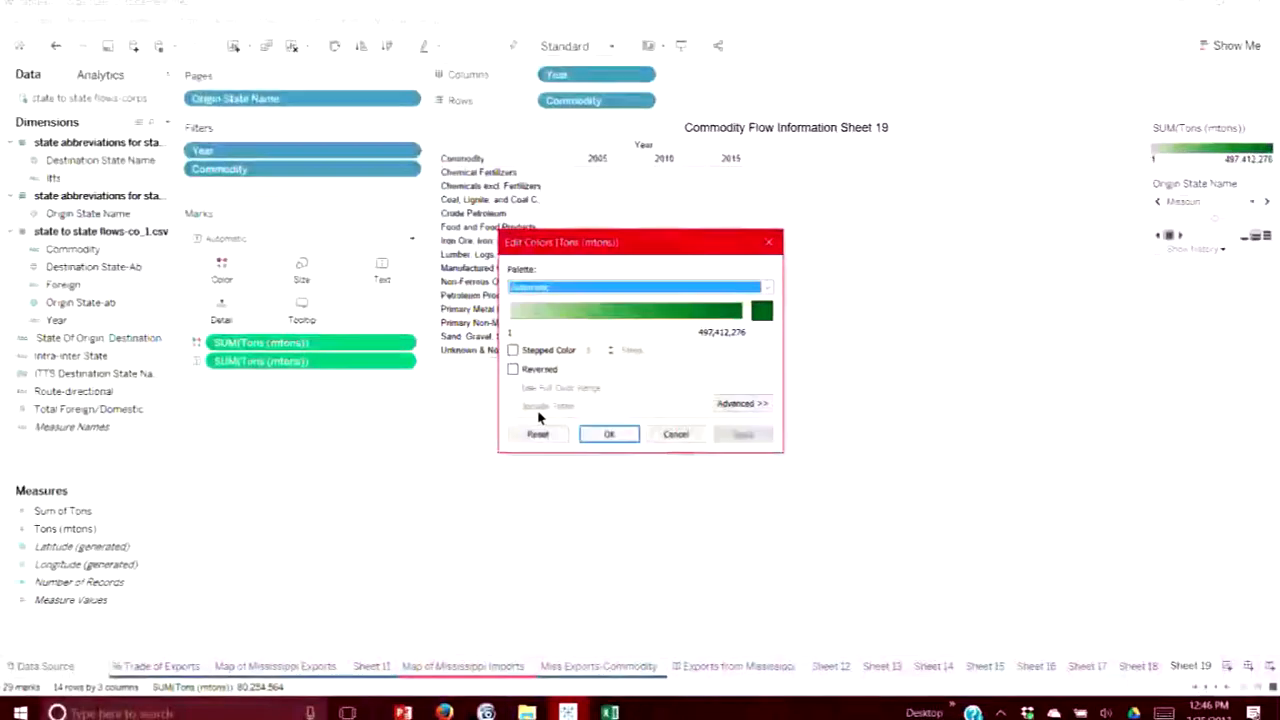
click(741, 404)
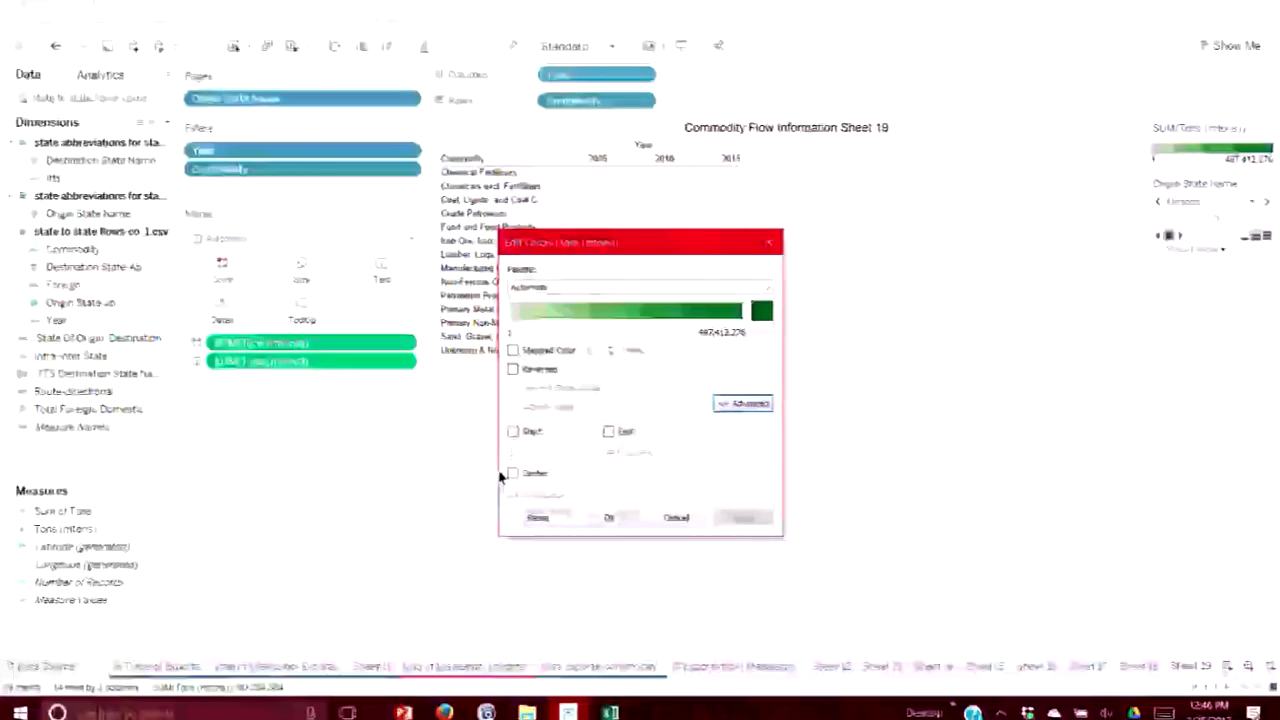
click(512, 474)
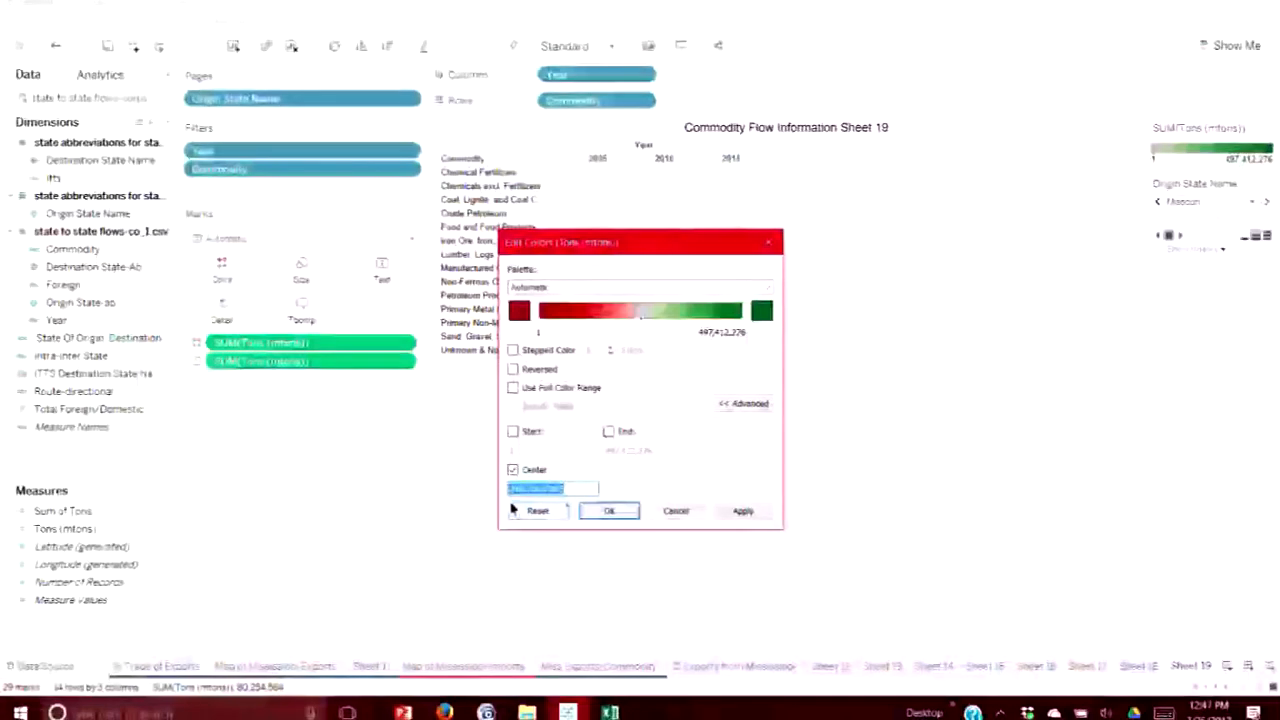
drag(683, 253, 985, 240)
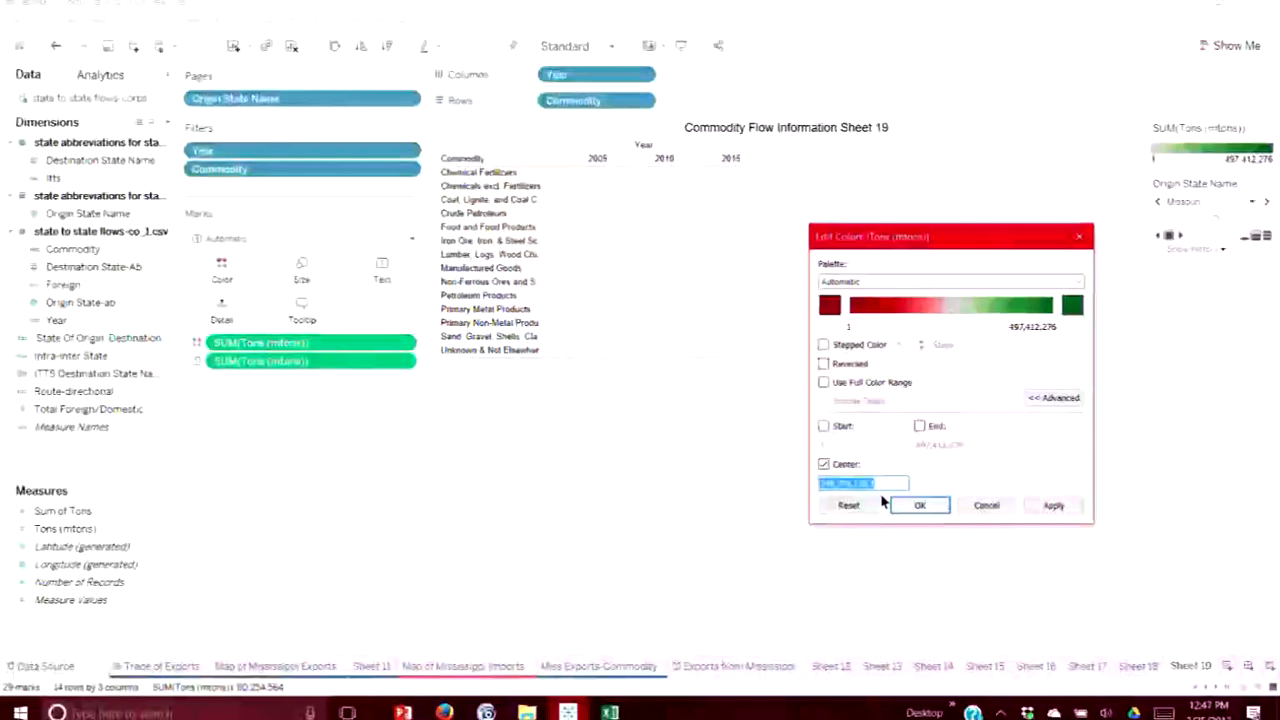
text(1000000)
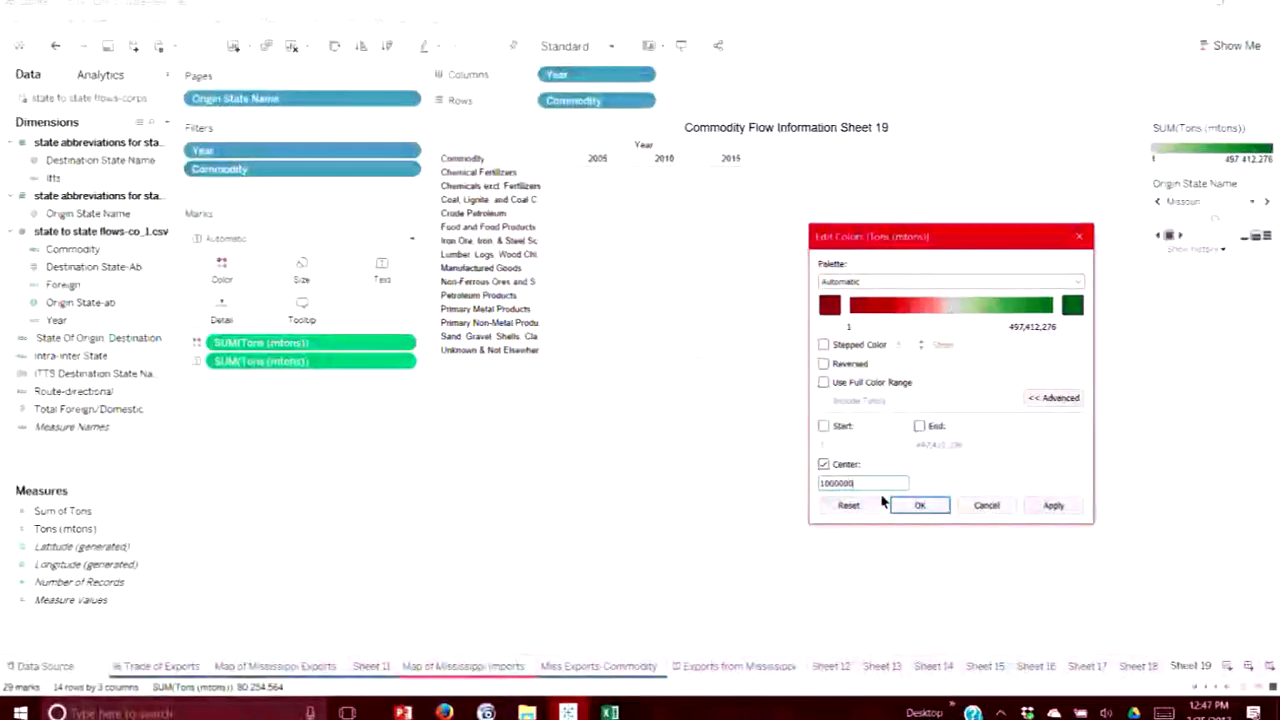
click(1055, 505)
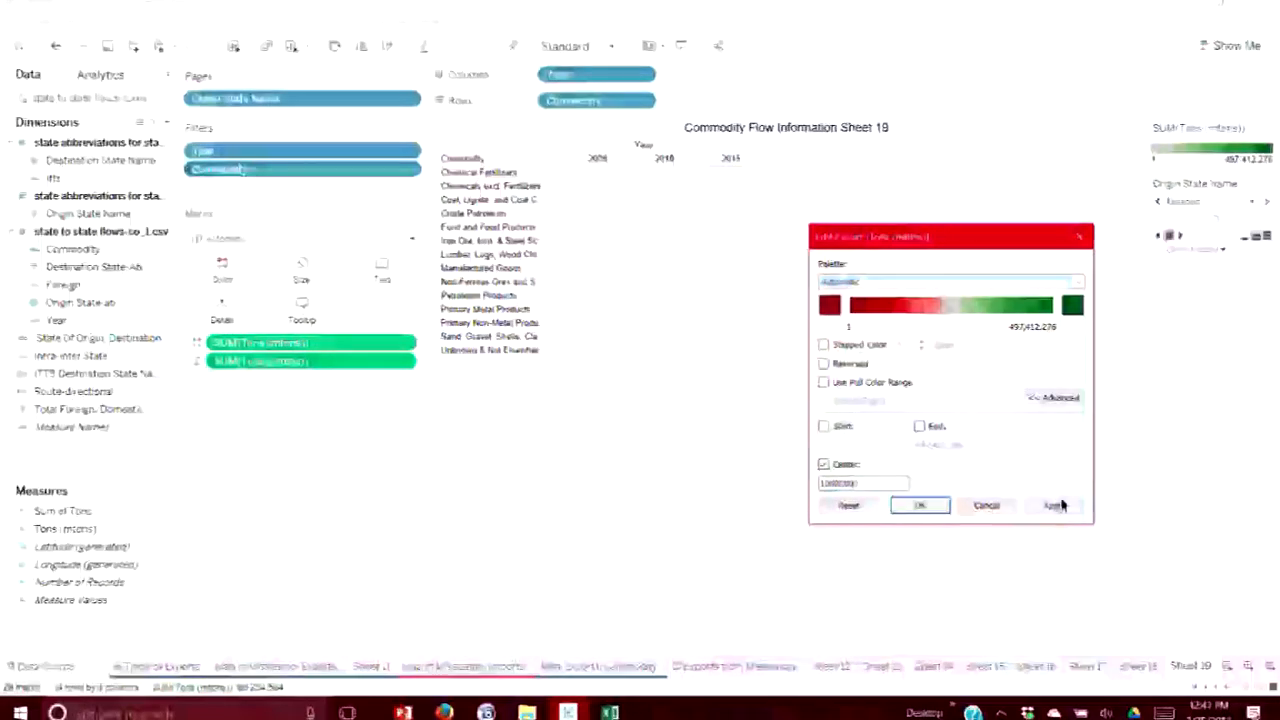
click(920, 505)
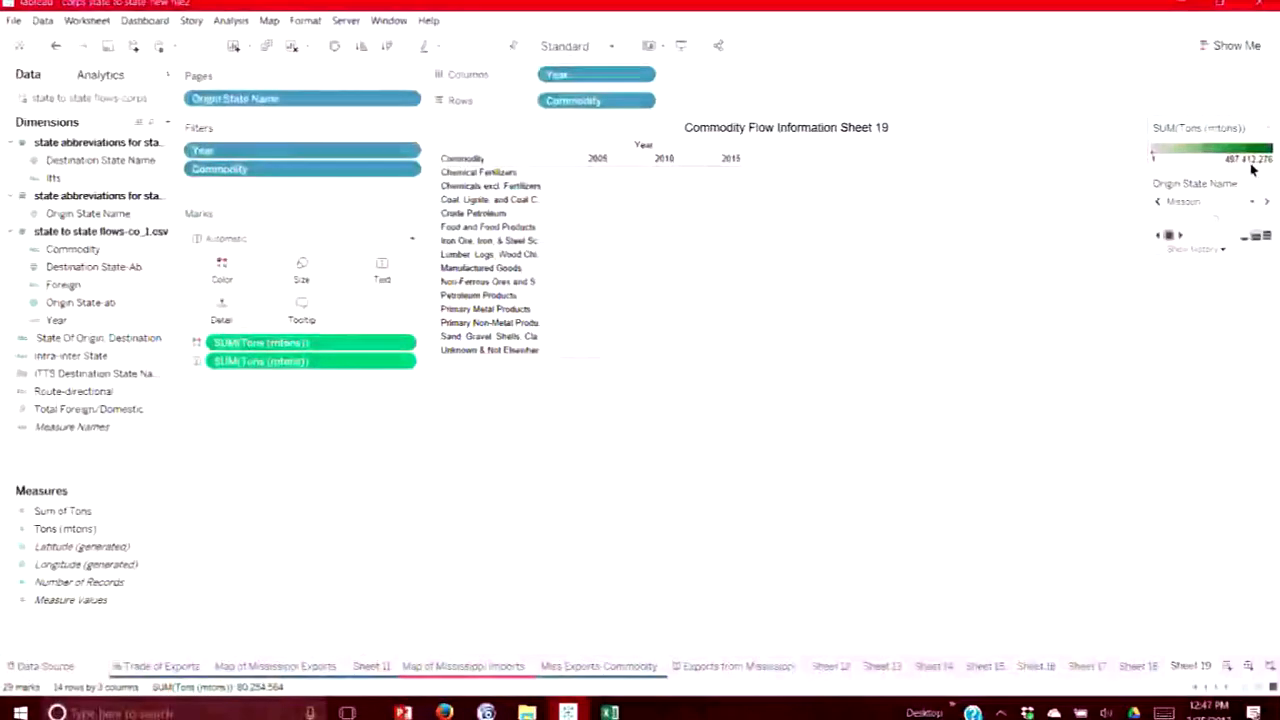
Turn on stepped color with 5 steps for the Tons (mtons) color scale
click(1266, 130)
click(1195, 145)
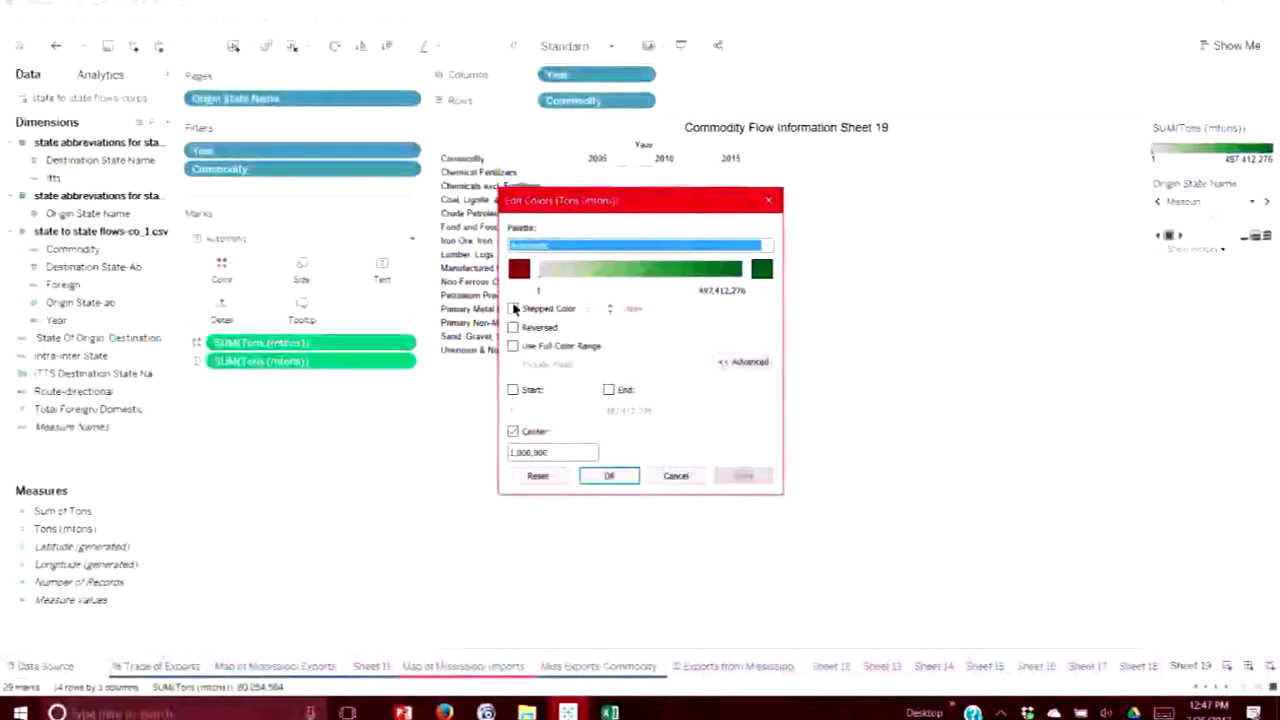
click(513, 309)
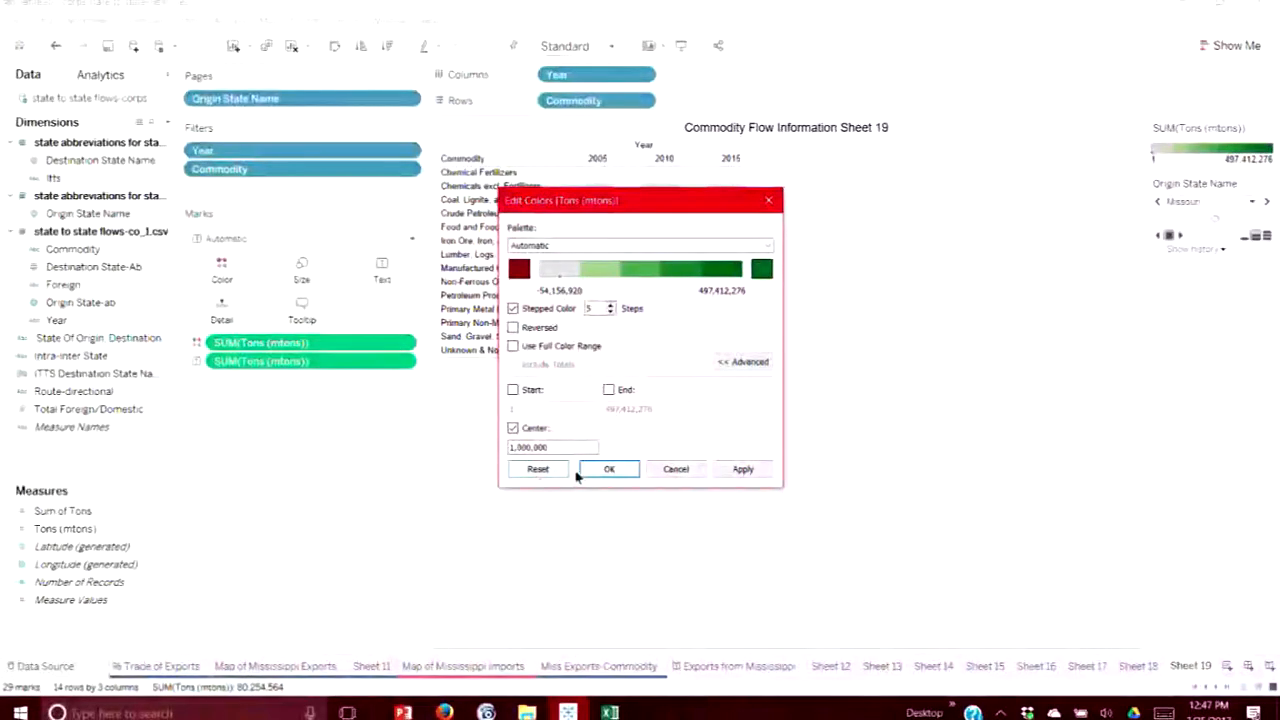
drag(681, 207, 1028, 237)
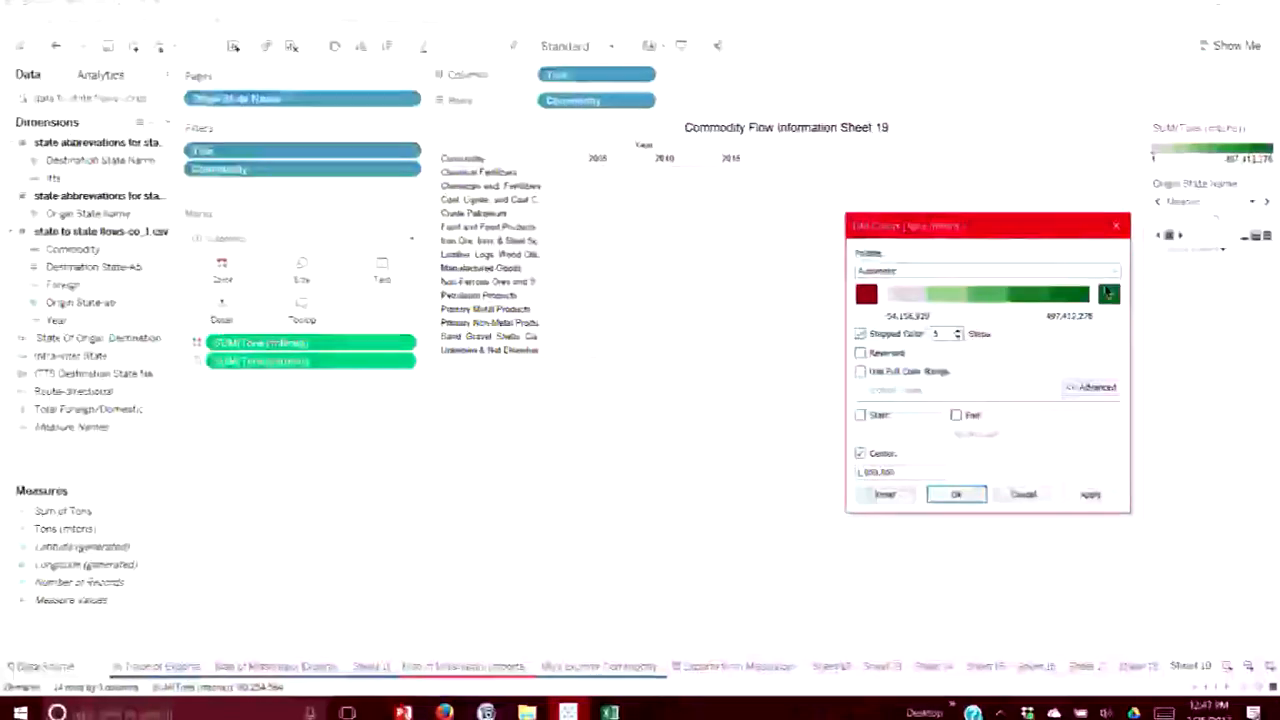
click(960, 495)
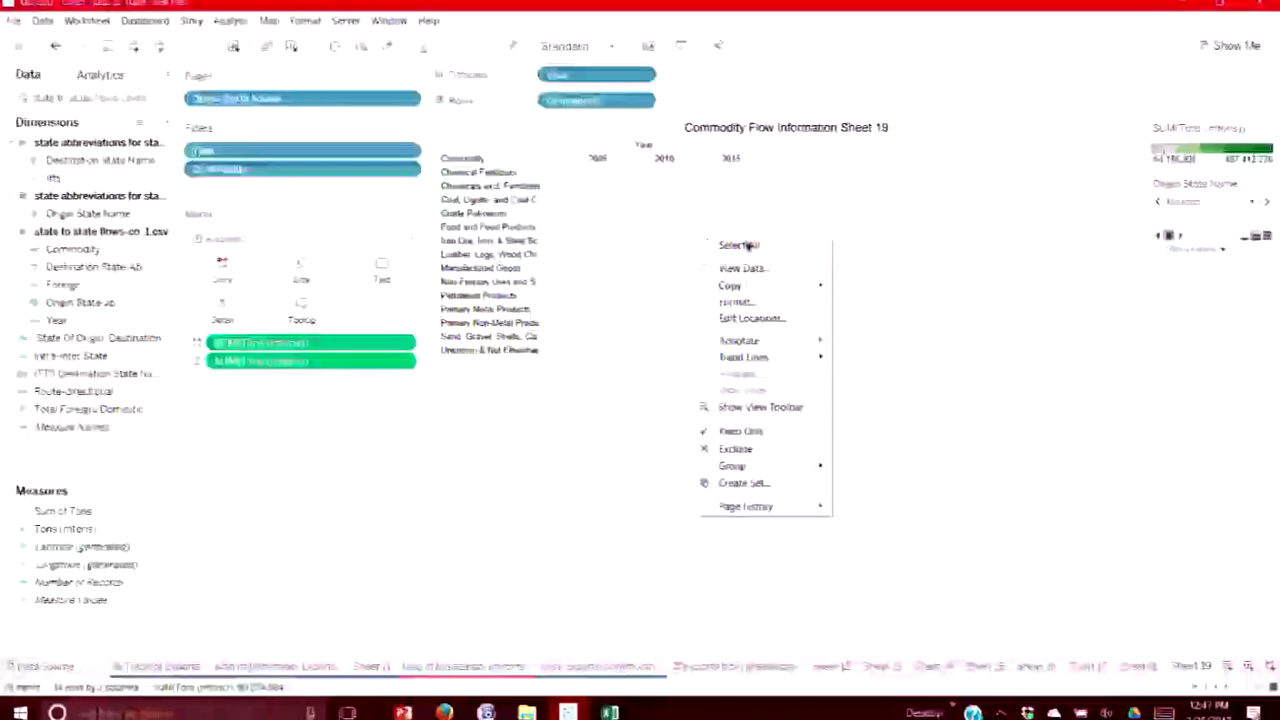
Set the end of the Tons (mtons) color range to 1,000,000 and turn off its custom center
click(1268, 129)
click(1269, 129)
double_click(1246, 147)
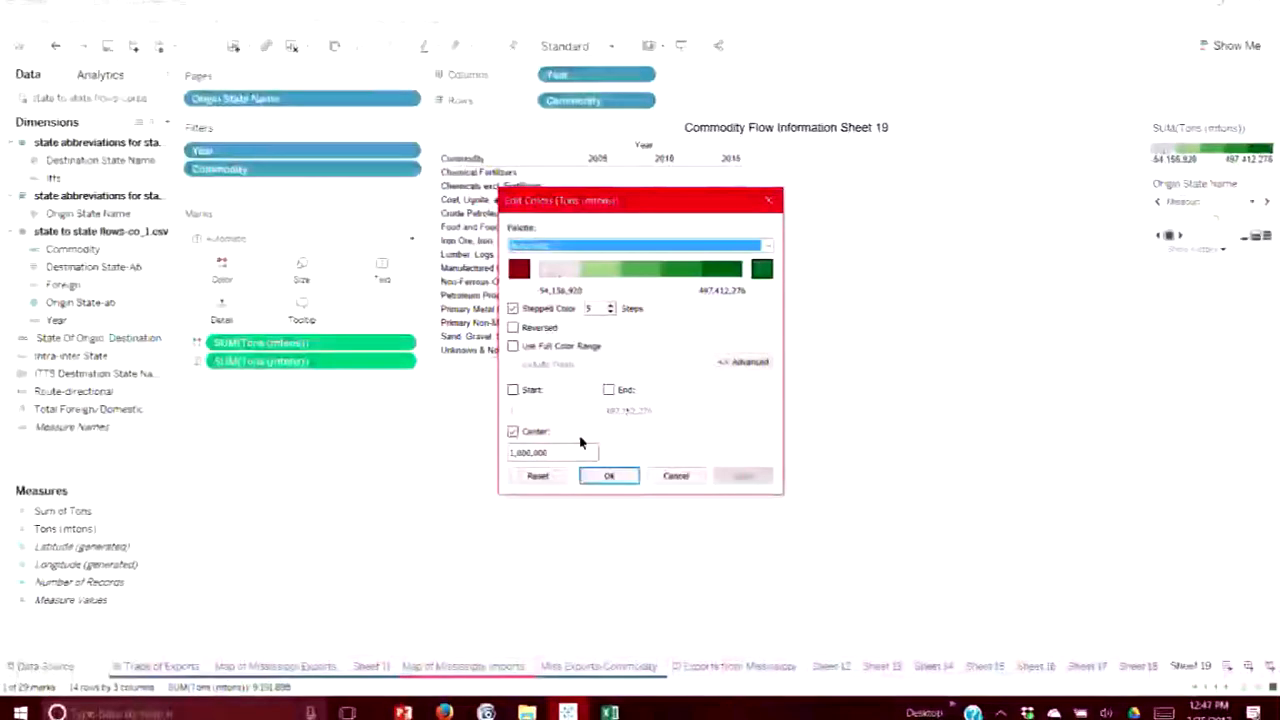
click(610, 390)
drag(650, 410, 600, 412)
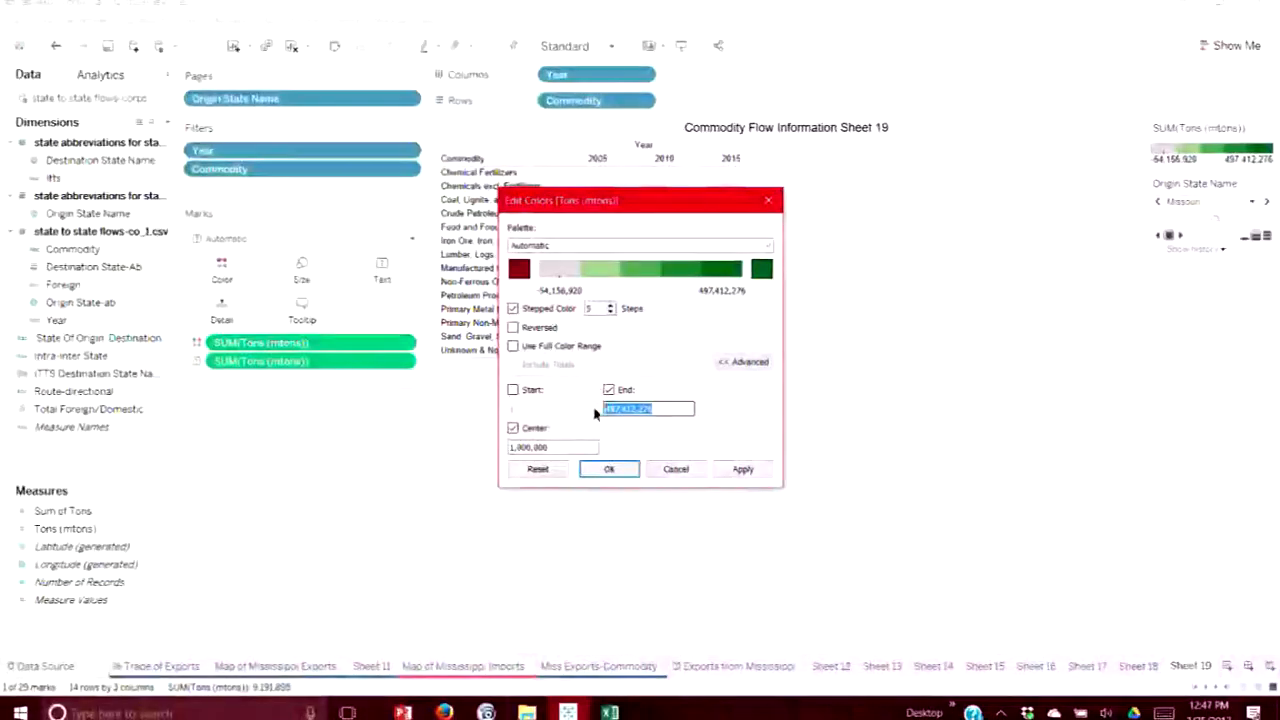
text(1000000)
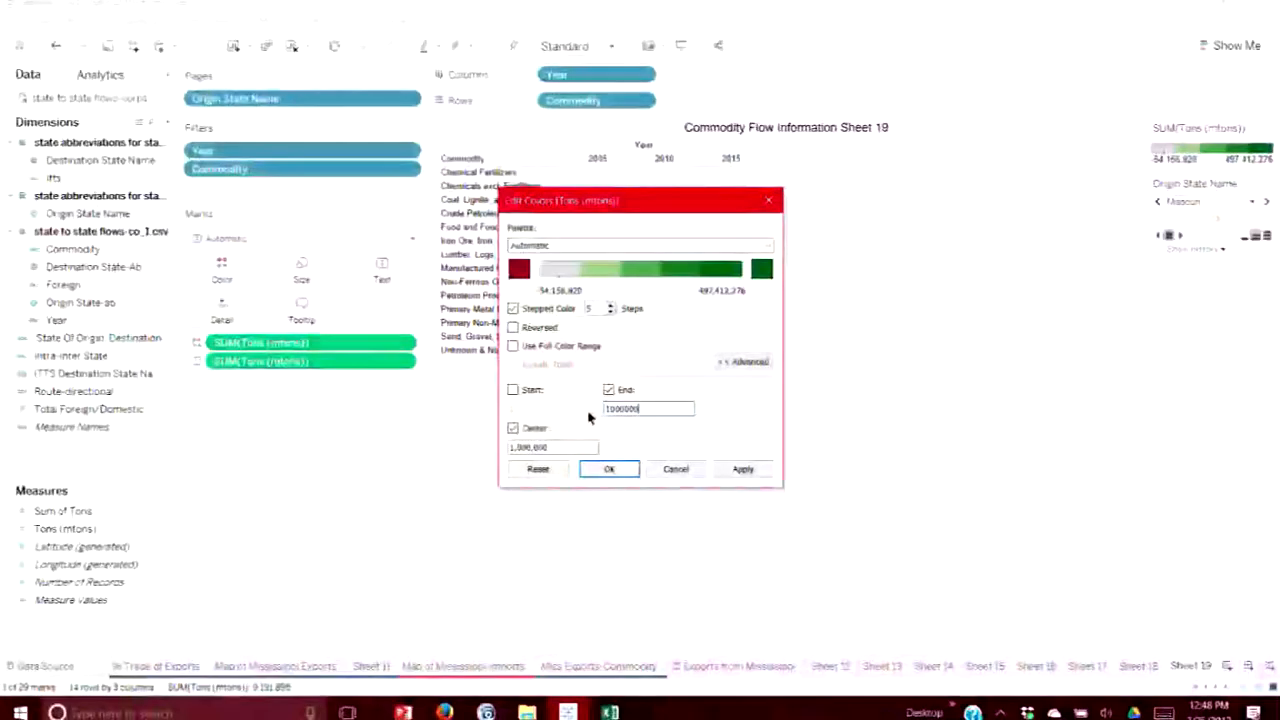
click(513, 428)
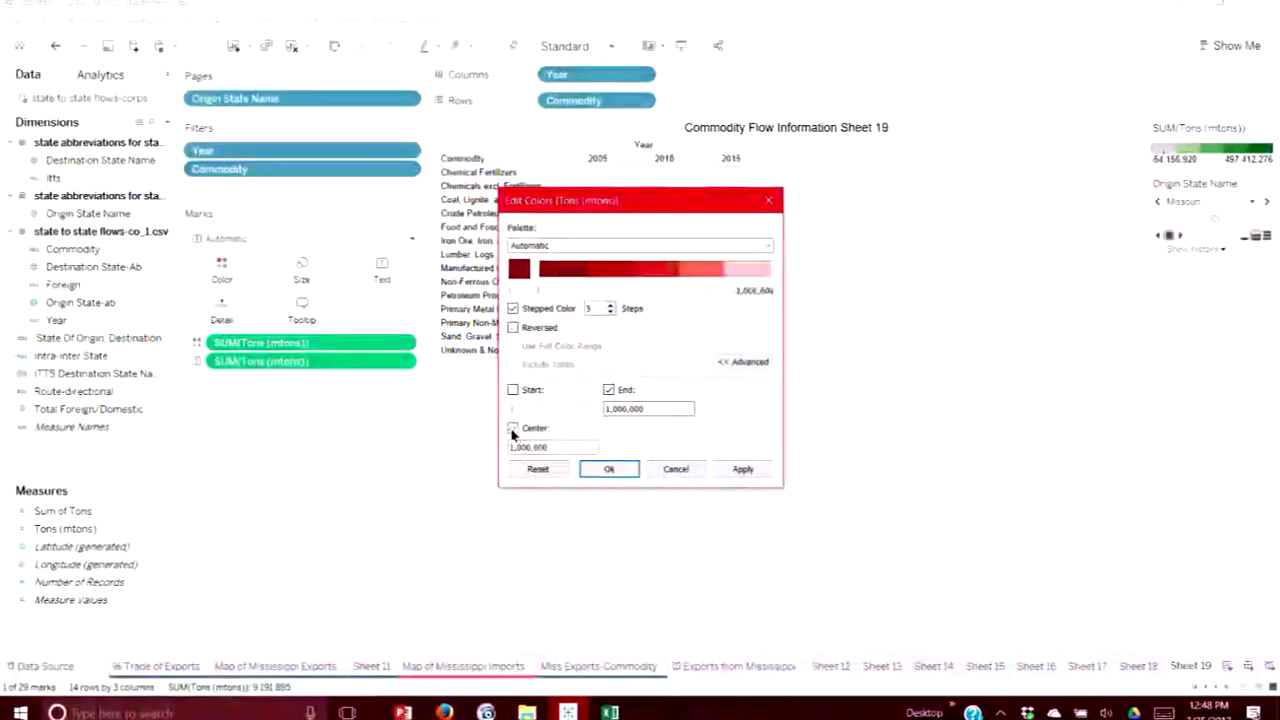
click(743, 469)
click(605, 469)
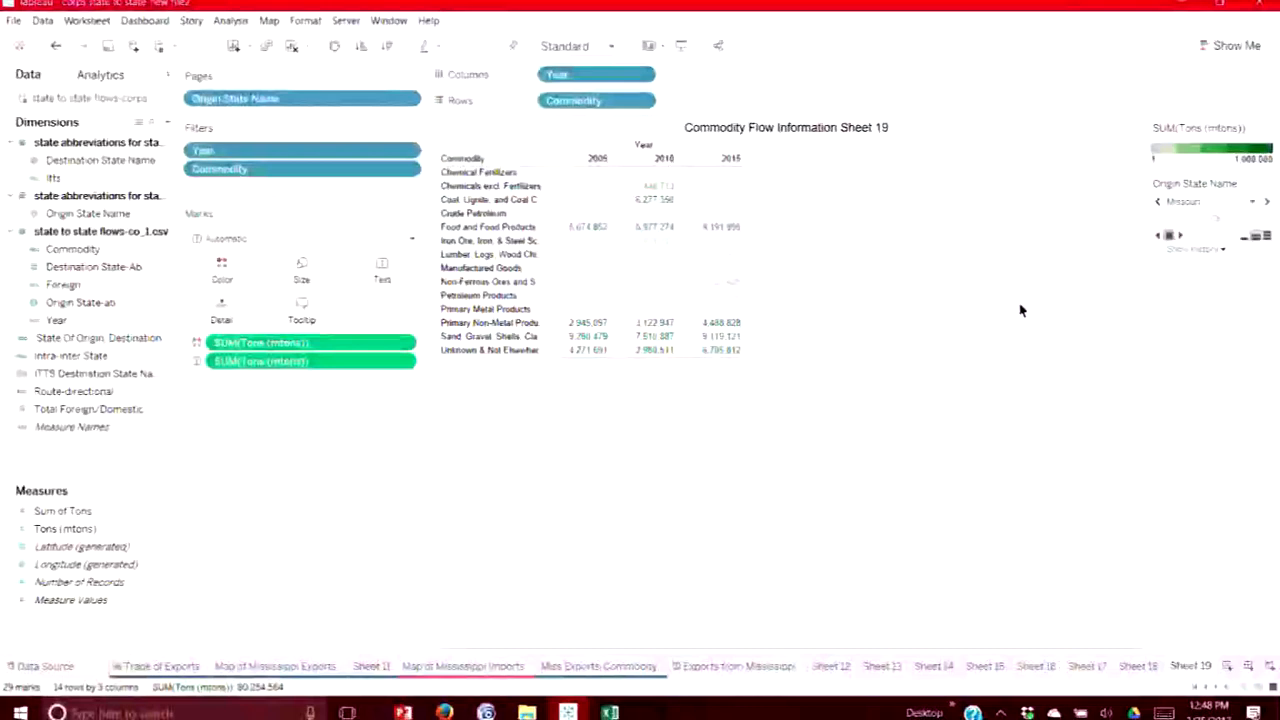
Convert the commodity table to filled maps and change the view to symbol maps
click(1228, 50)
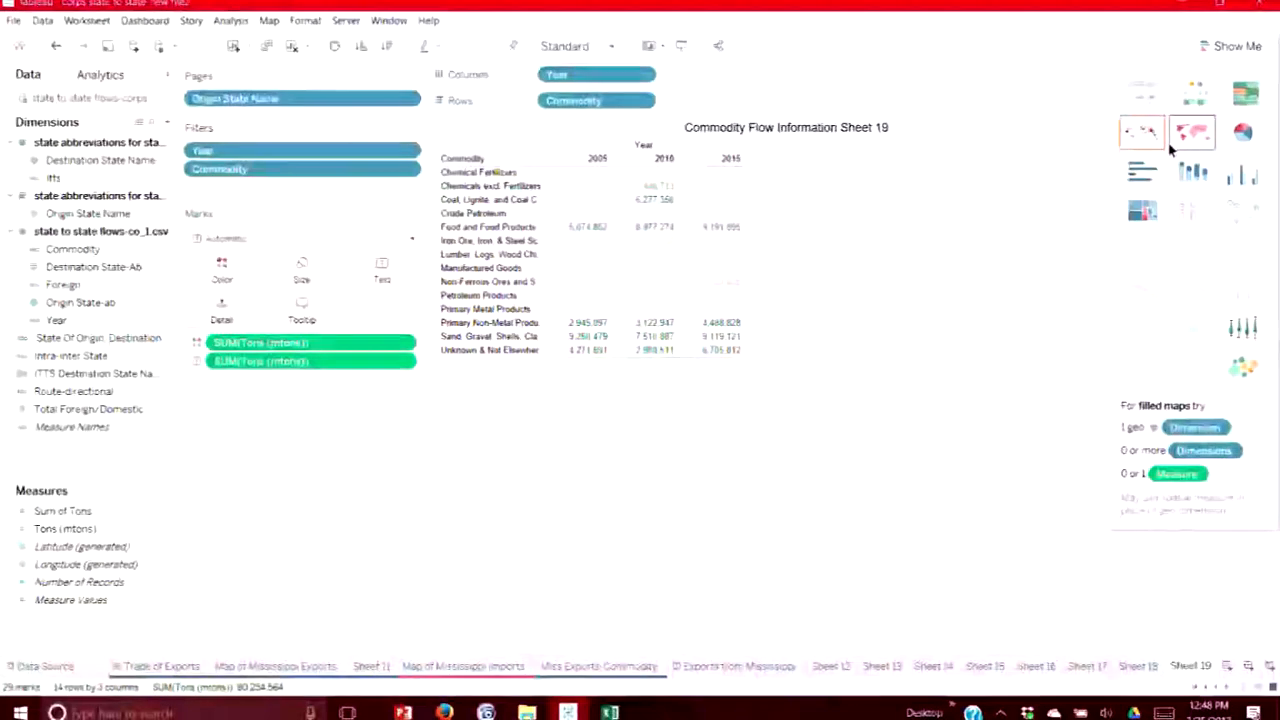
click(1185, 145)
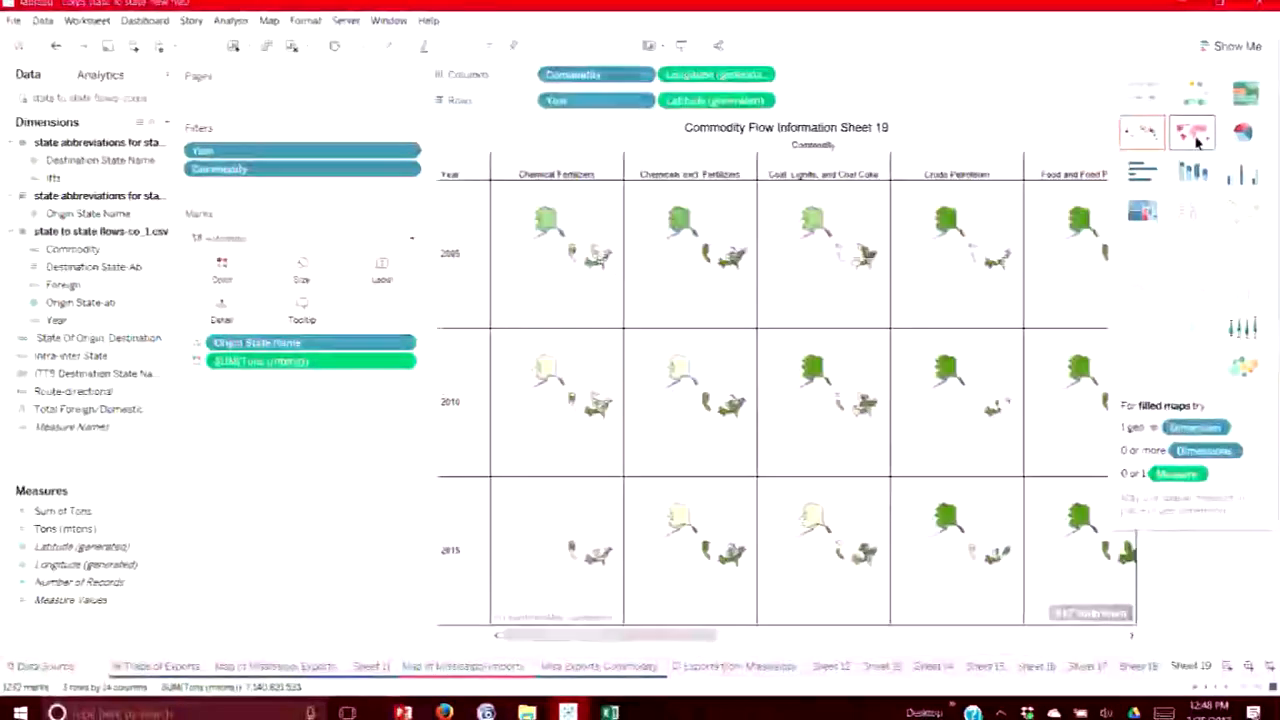
click(1144, 132)
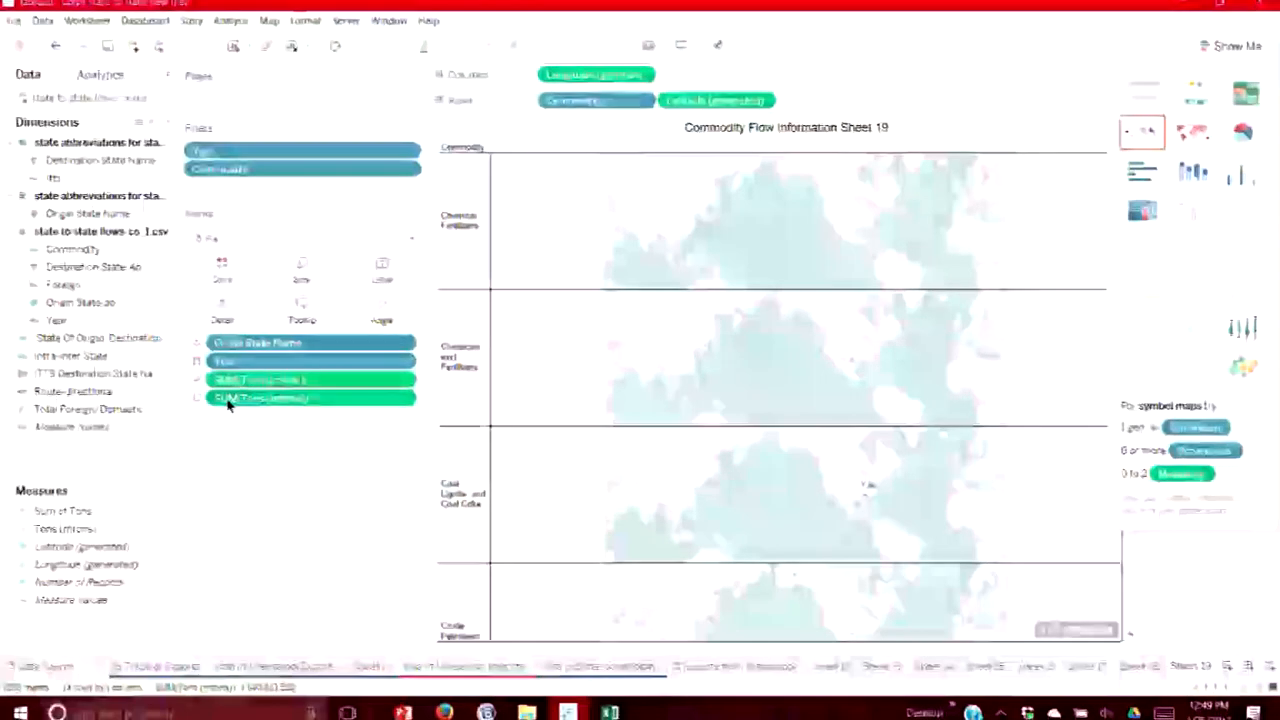
Undo the two map conversions to restore the commodity-by-year table, and remove Origin State Name from the paging
click(57, 52)
click(57, 52)
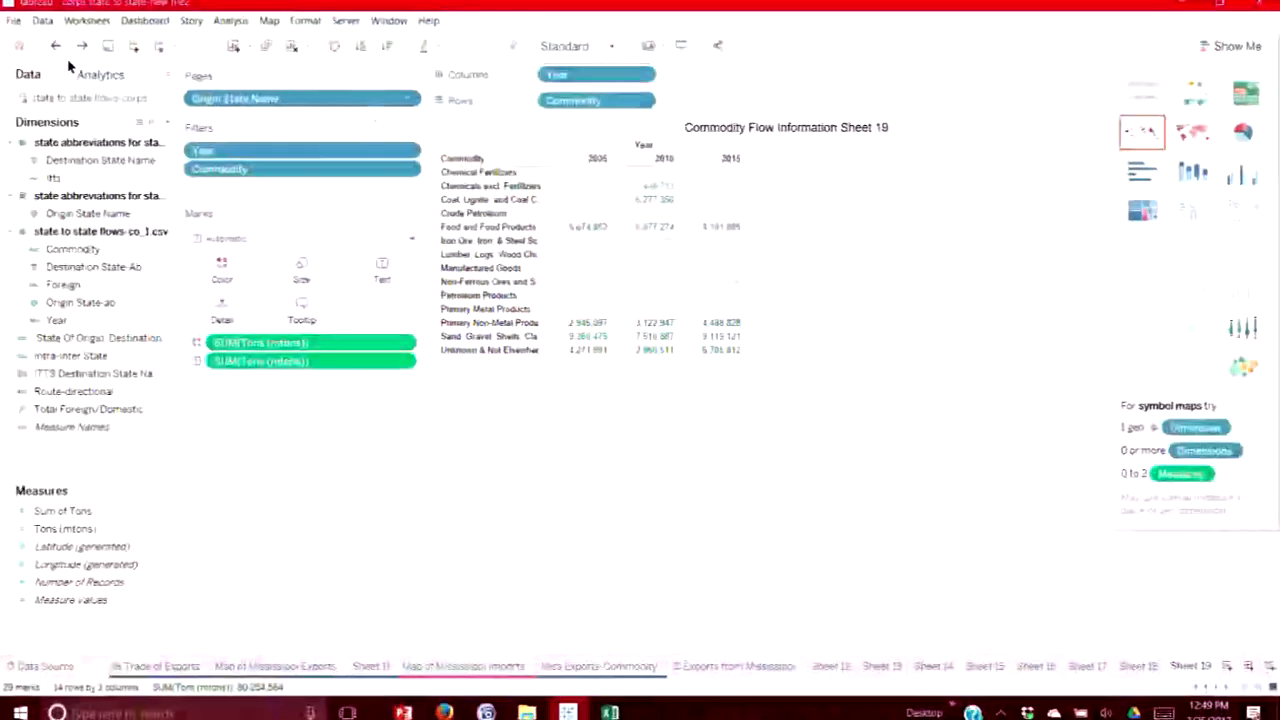
click(408, 103)
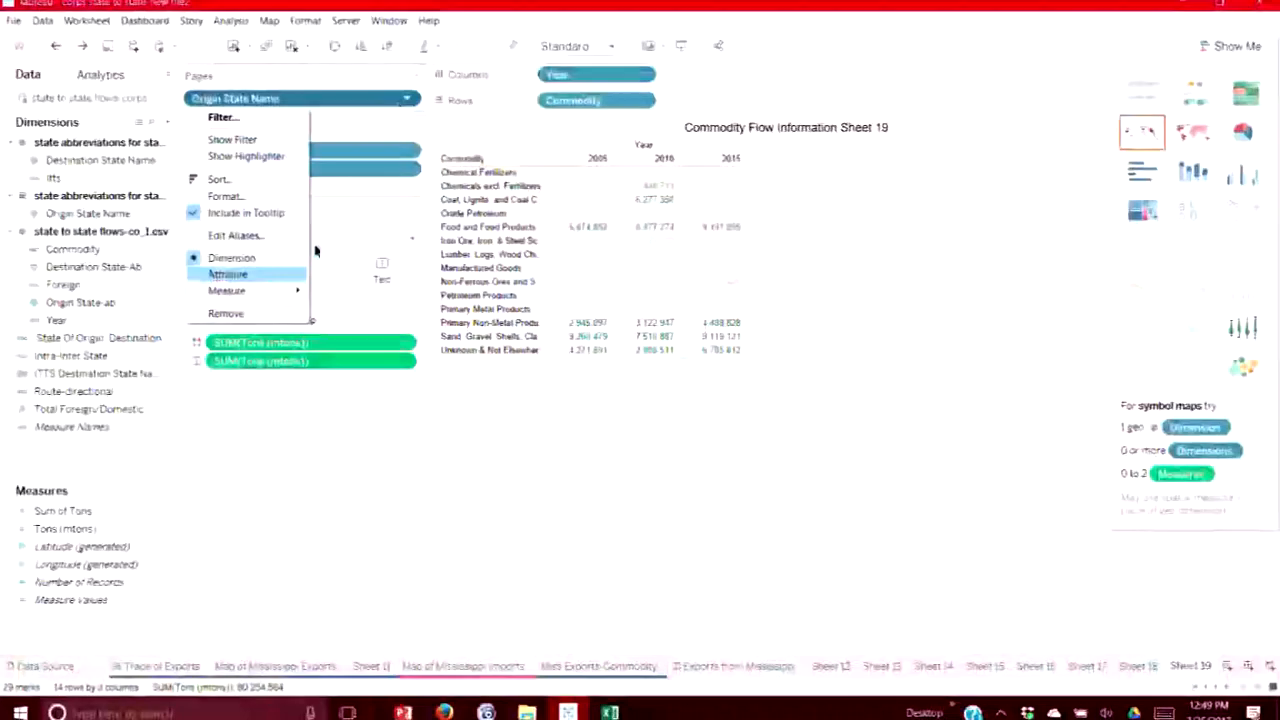
click(249, 323)
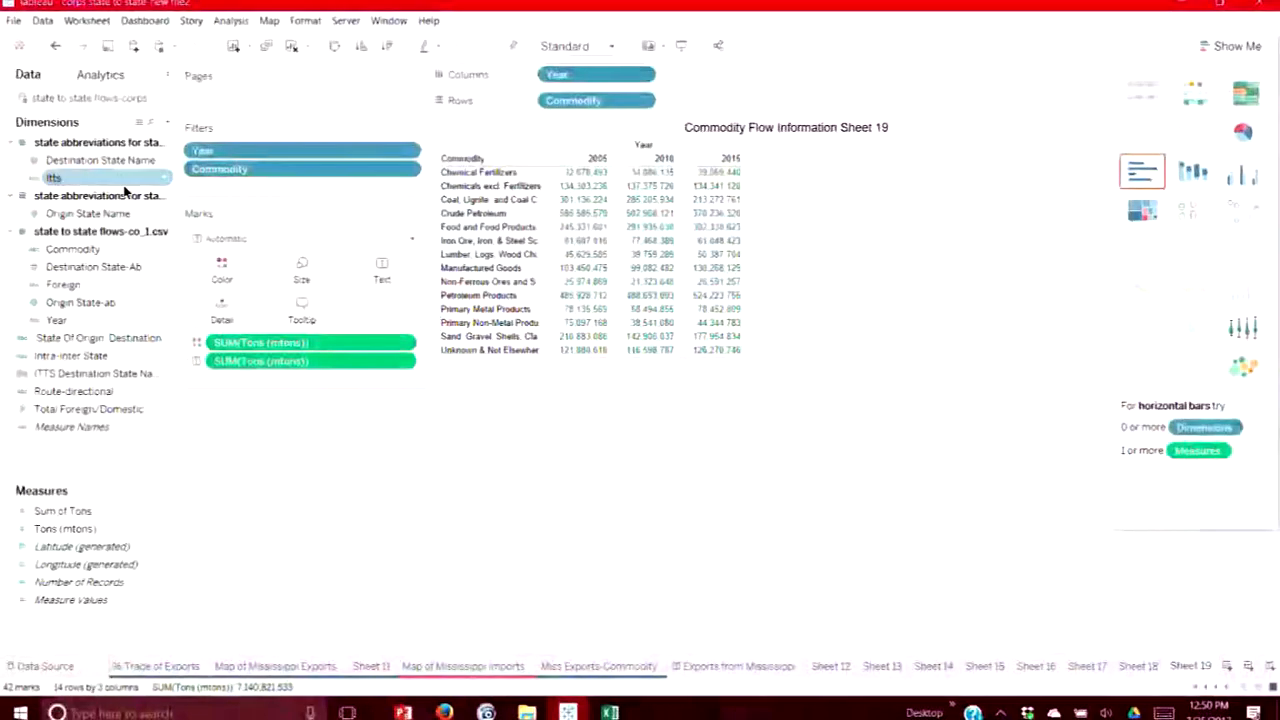
Filter the commodity table by Origin State Name so that only Missouri is included
click(72, 215)
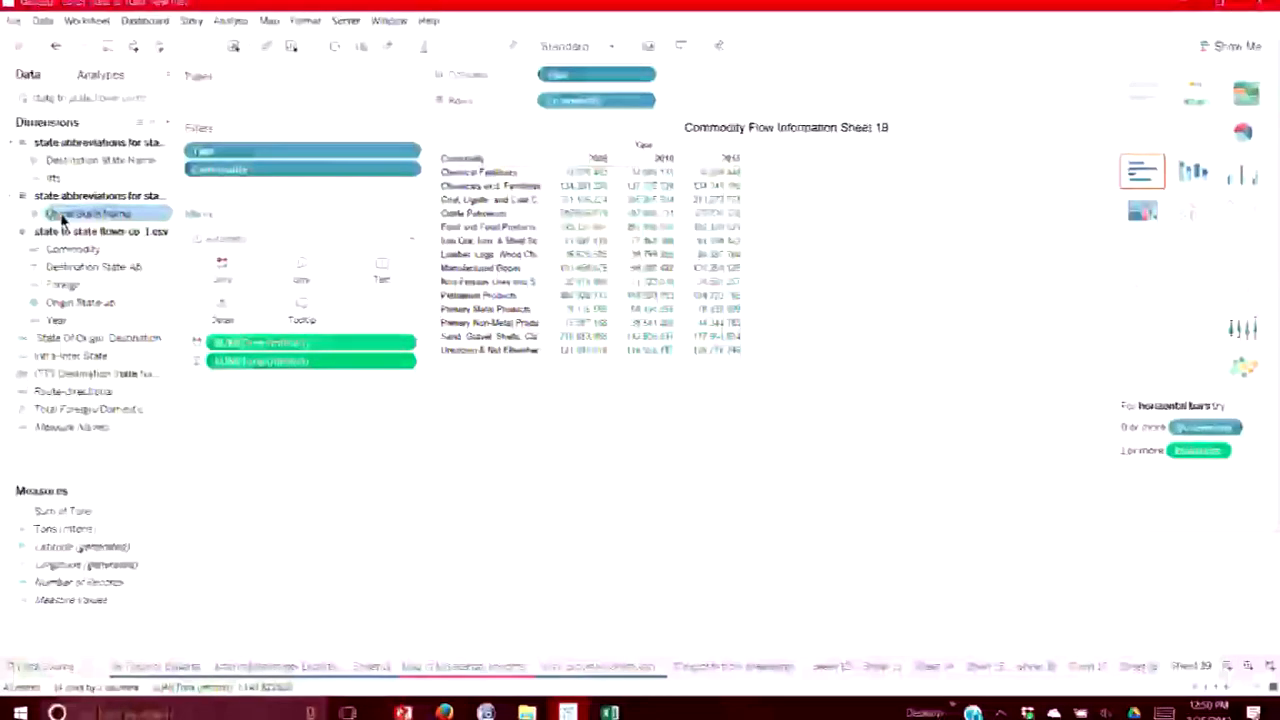
click(55, 214)
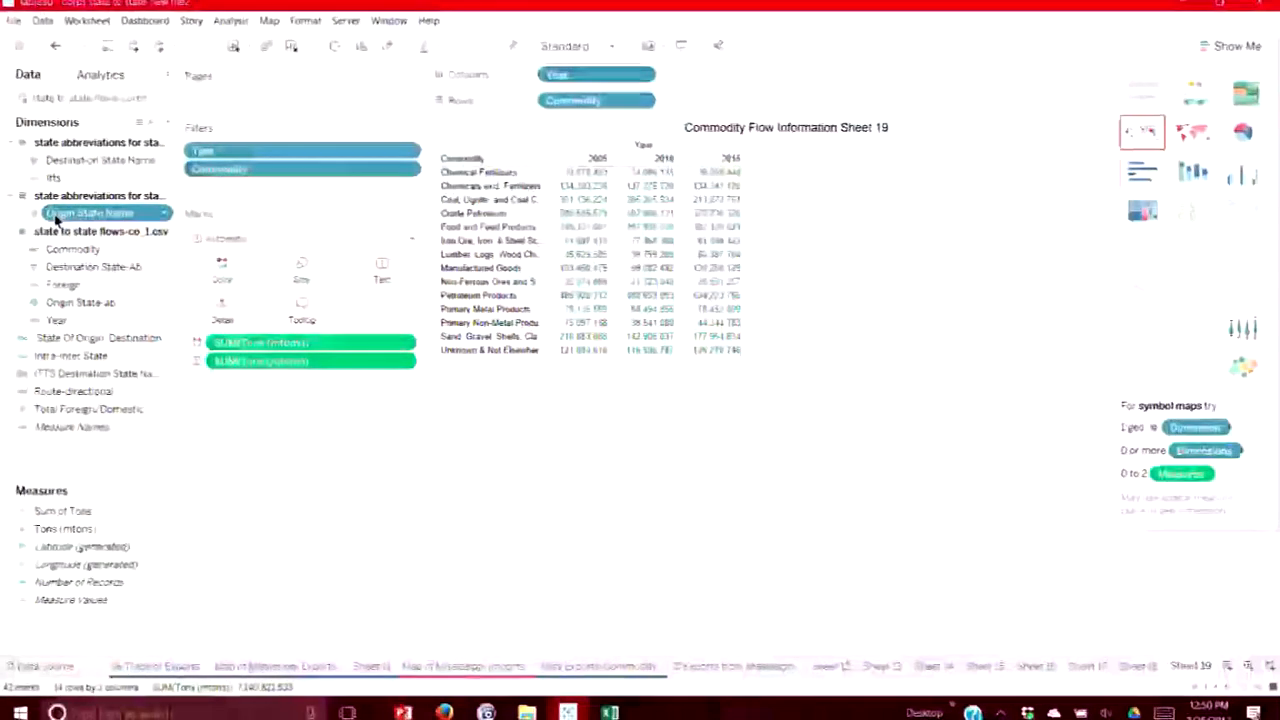
drag(62, 215, 302, 195)
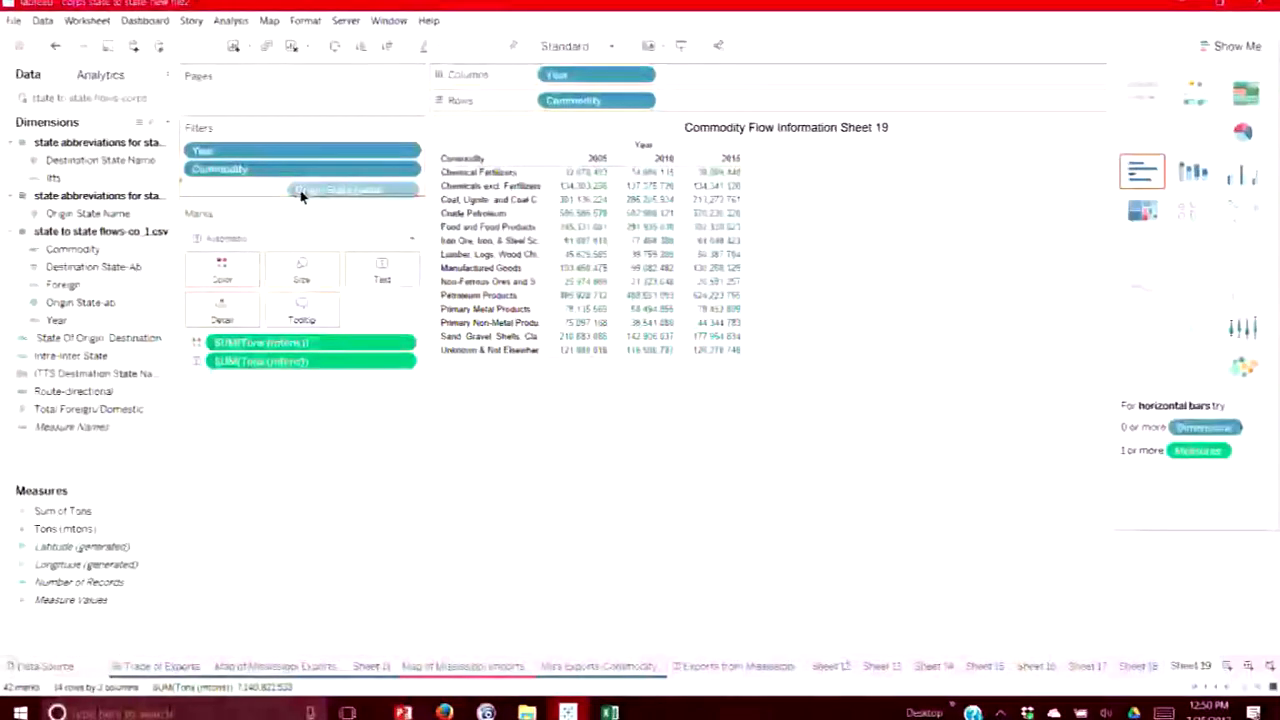
drag(300, 195, 300, 195)
scroll(590, 339, down, 2)
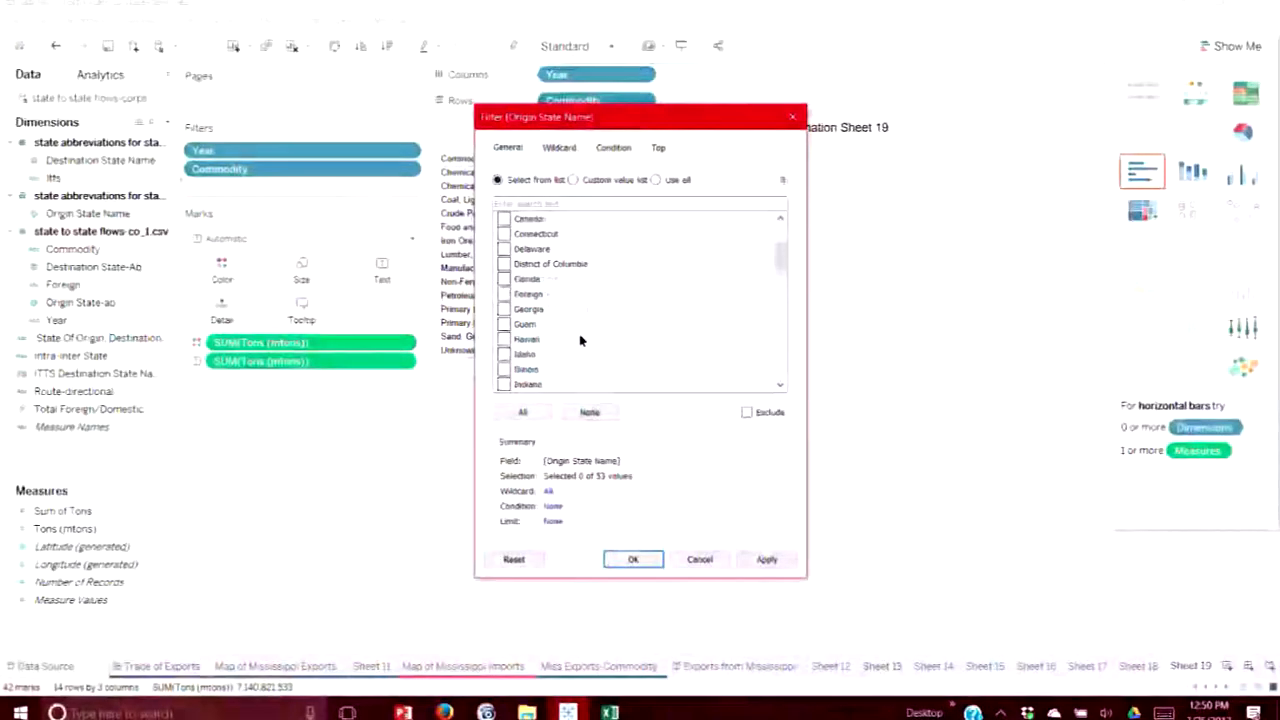
scroll(564, 341, down, 4)
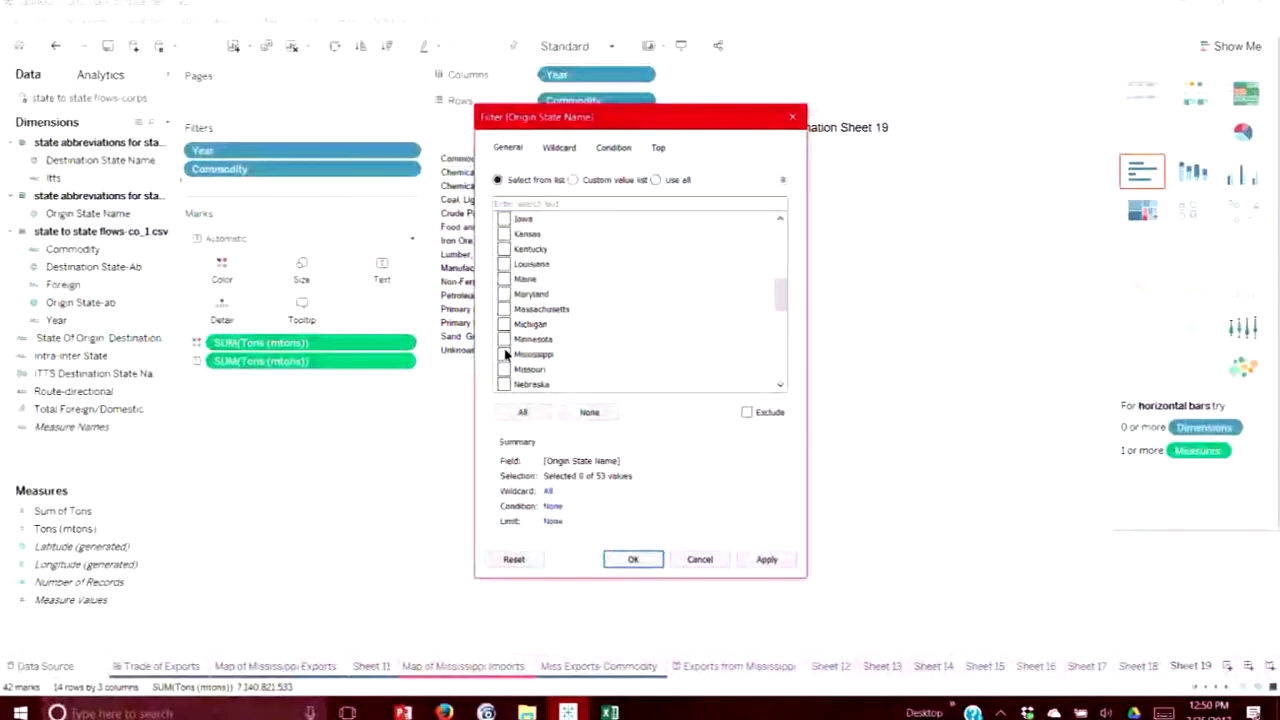
click(640, 558)
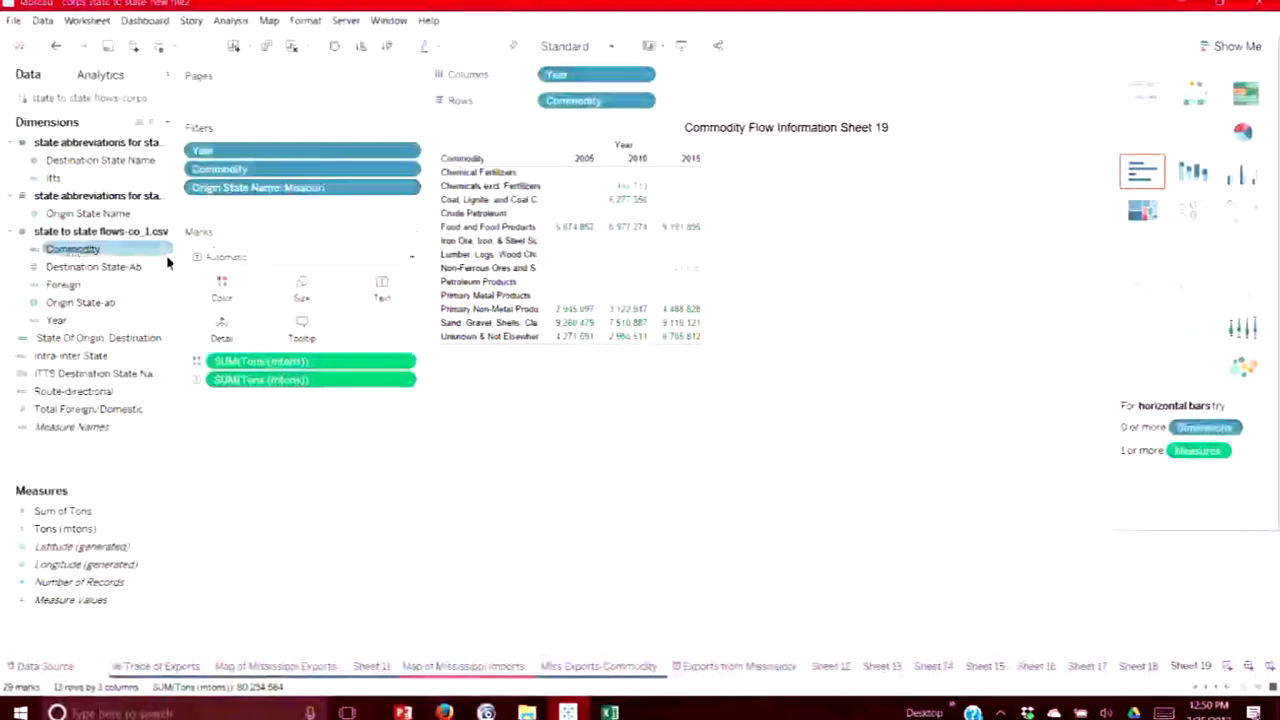
Add Destination State Name to the table rows ahead of Commodity
click(122, 270)
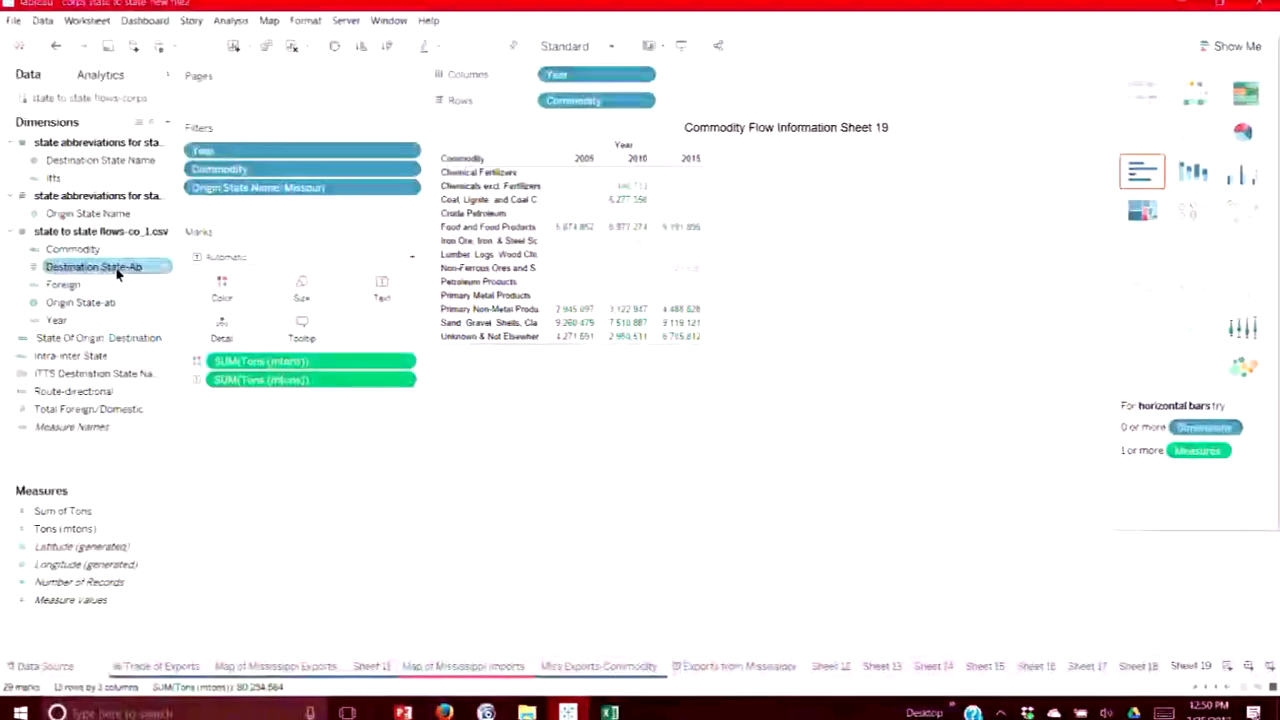
click(96, 161)
drag(96, 165, 446, 192)
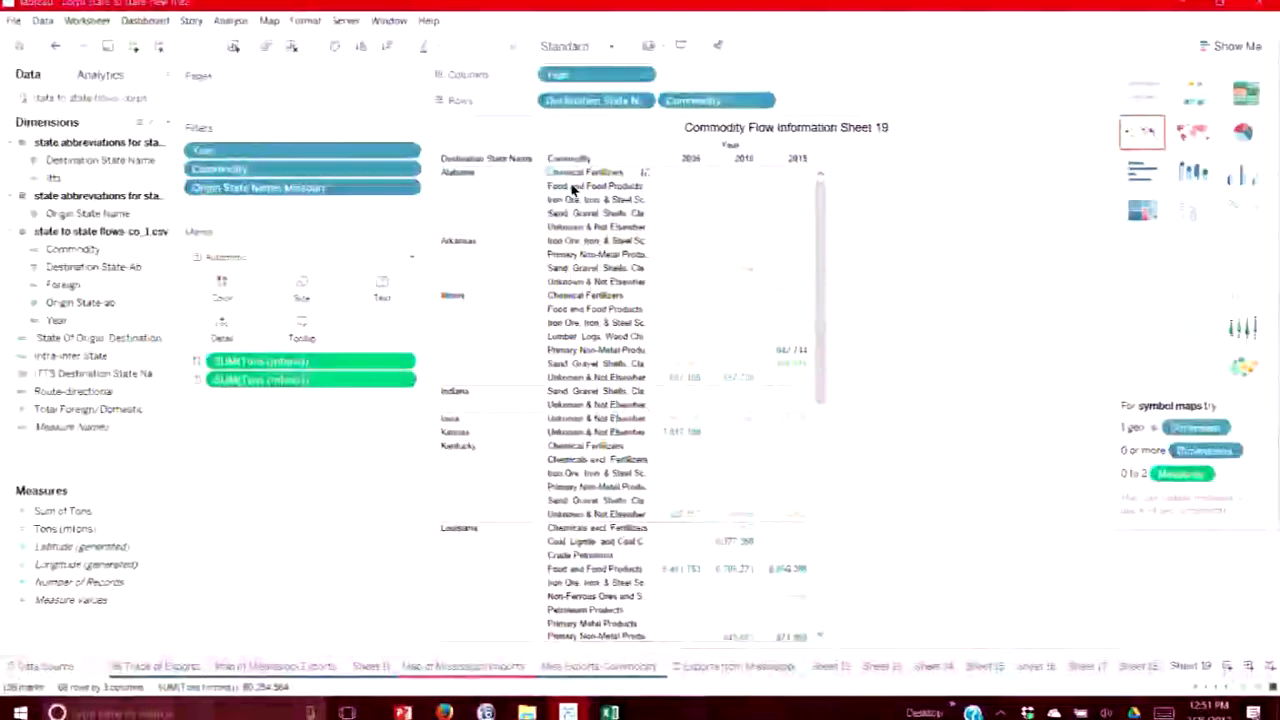
Convert the destination table to symbol maps, look through the commodity maps, and change the view to filled maps
click(1145, 134)
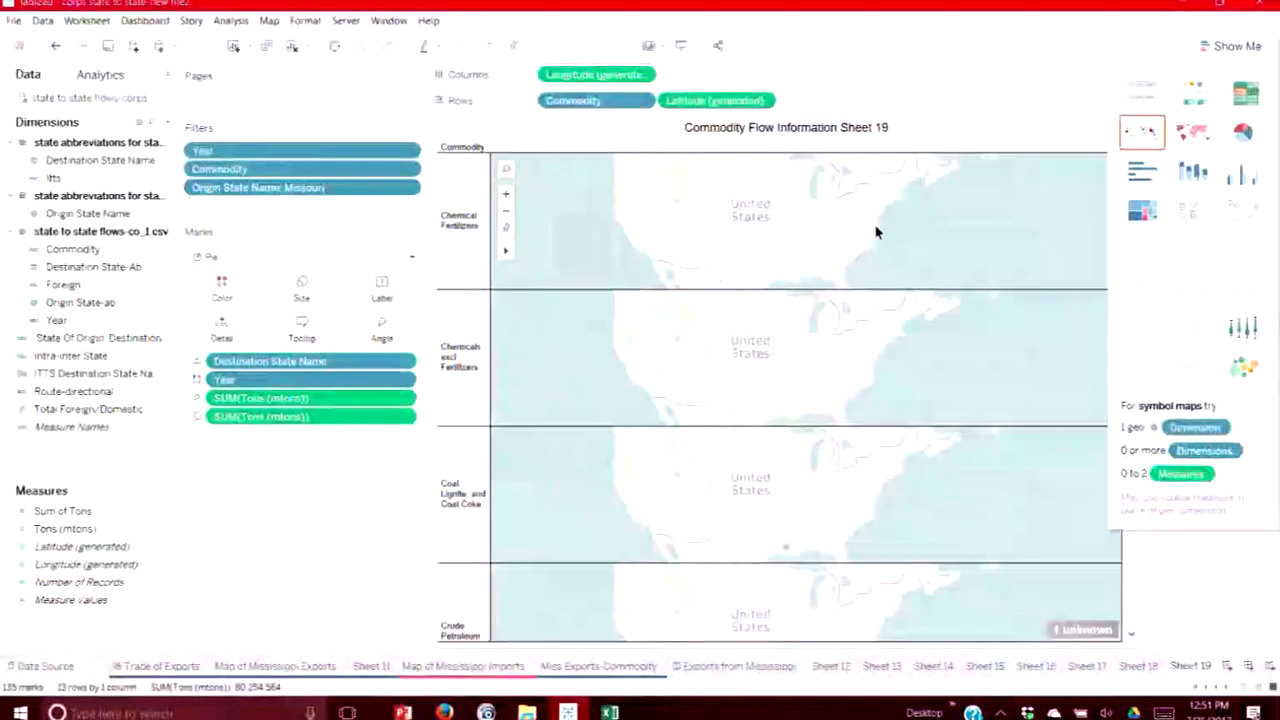
scroll(786, 314, down, 5)
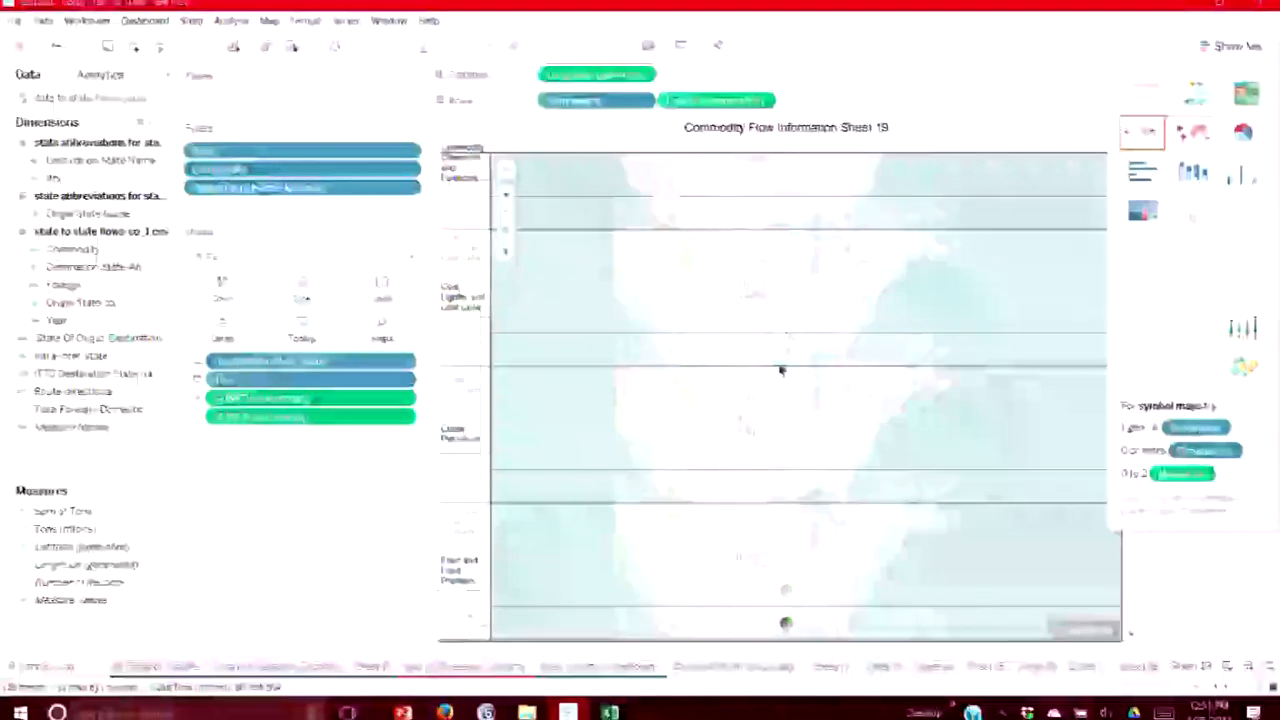
scroll(781, 370, down, 5)
mouse_move(788, 348)
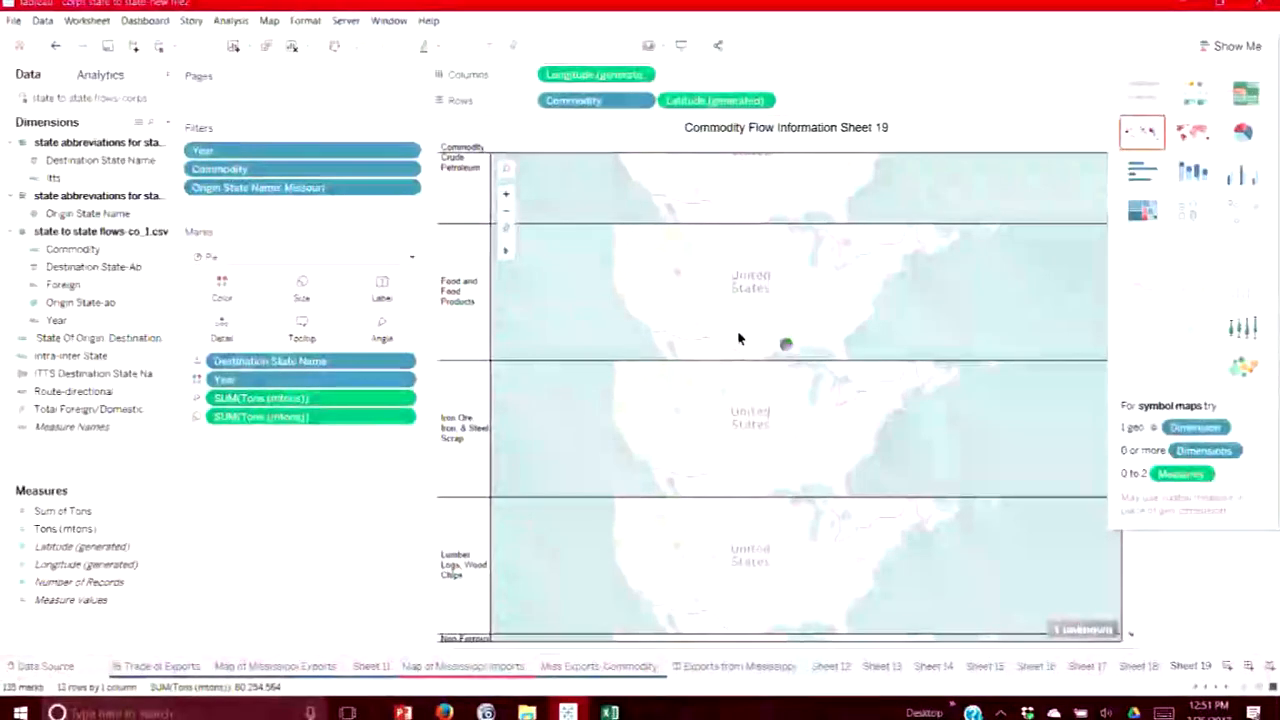
scroll(912, 288, down, 1)
click(1199, 145)
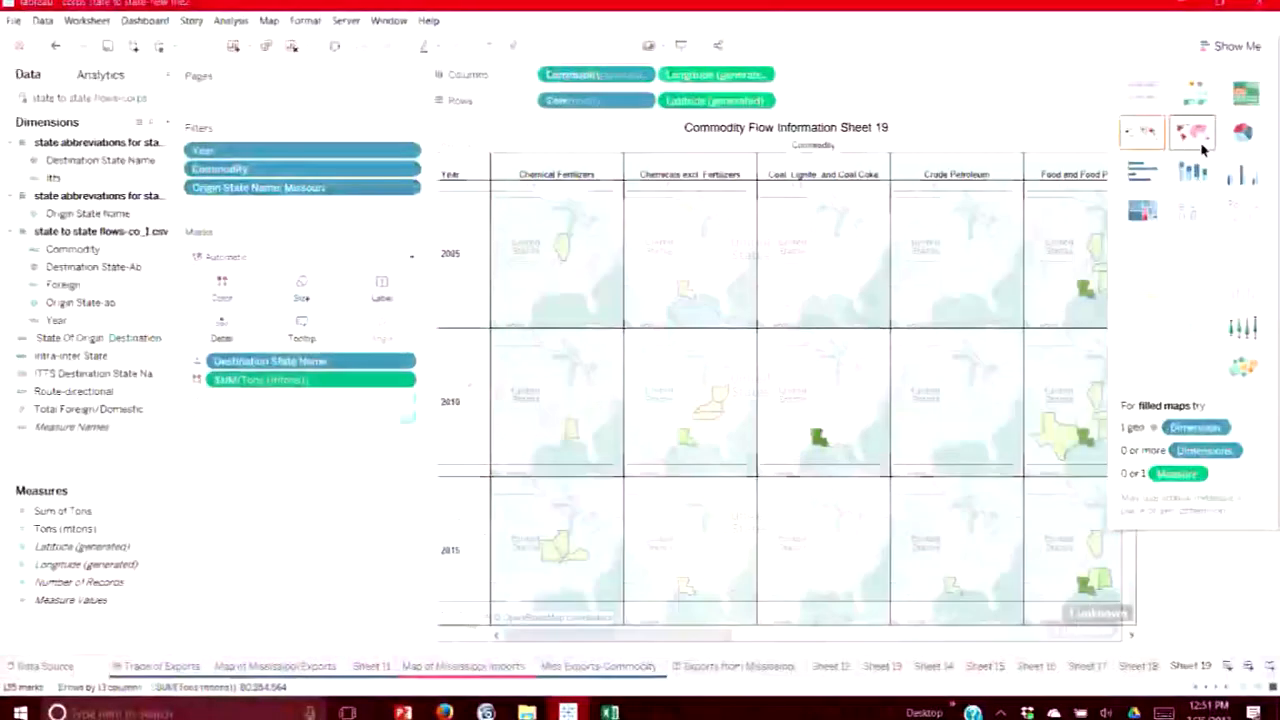